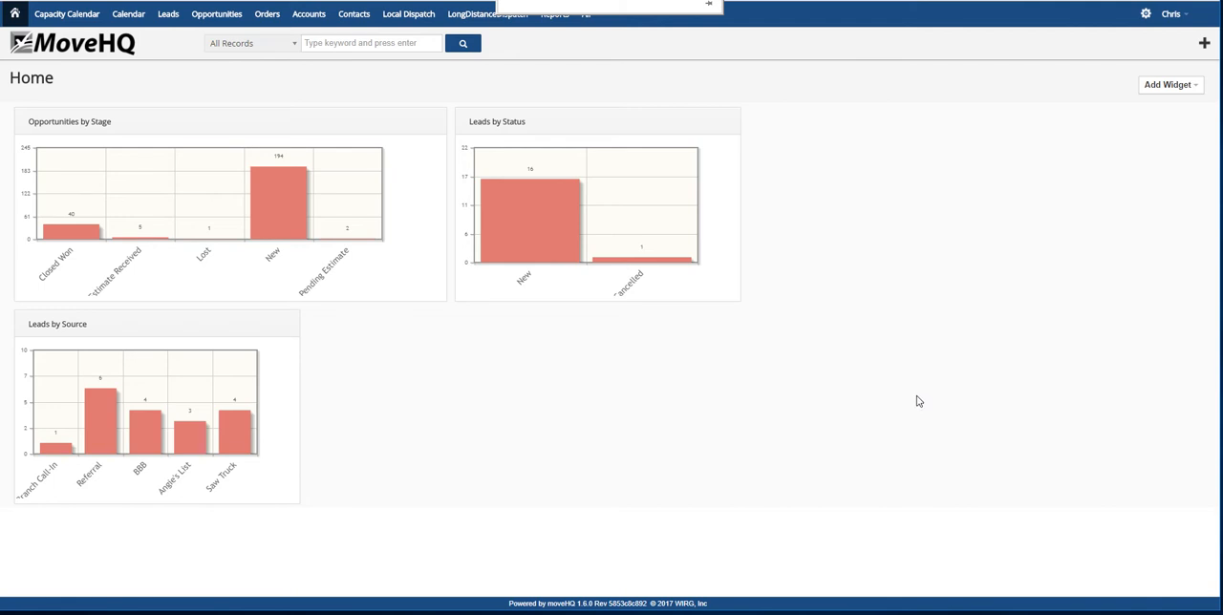
Start a new local tariff named Video Tariff with WI as the tariff state
{"action": "left_click", "coordinate": [587, 15]}
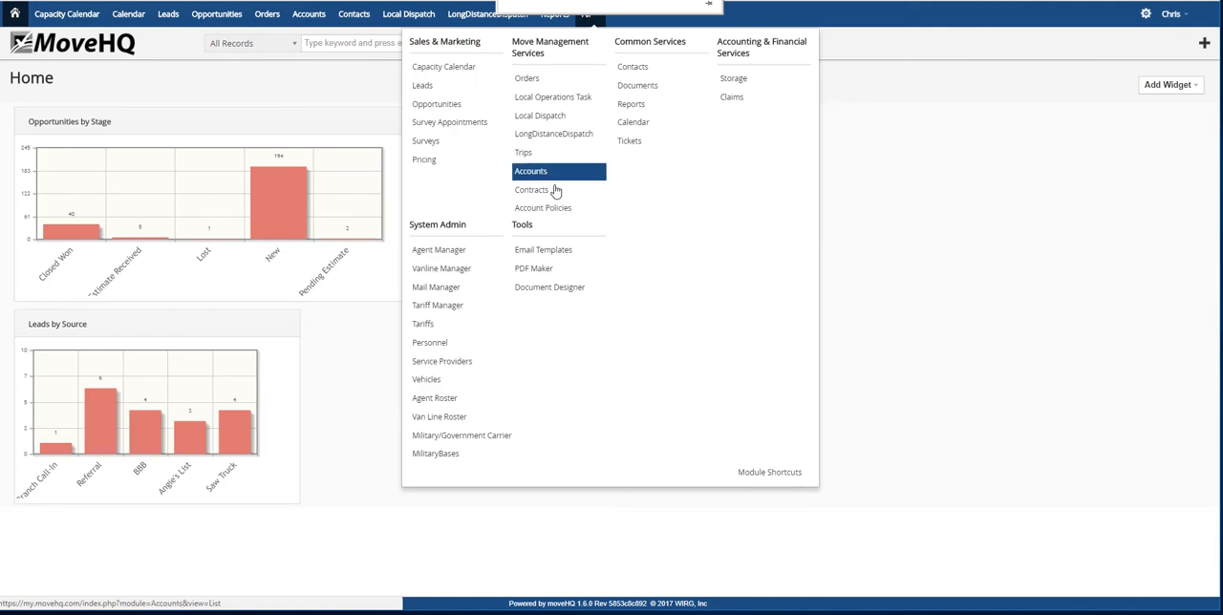
{"action": "left_click", "coordinate": [427, 325]}
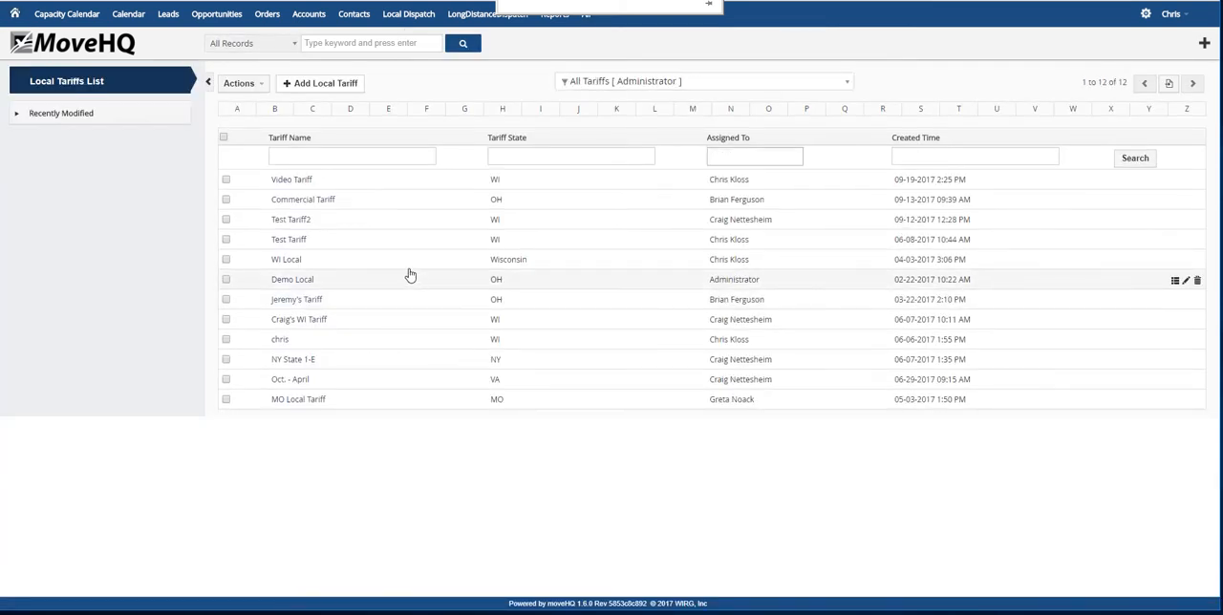
{"action": "left_click", "coordinate": [312, 87]}
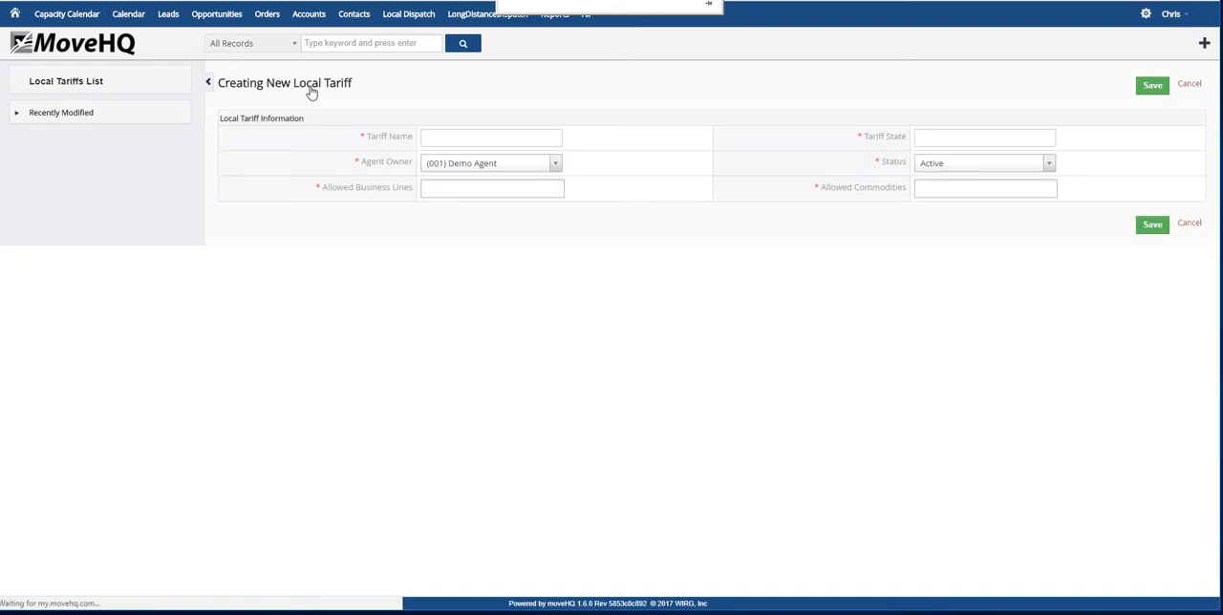
{"action": "left_click", "coordinate": [479, 139]}
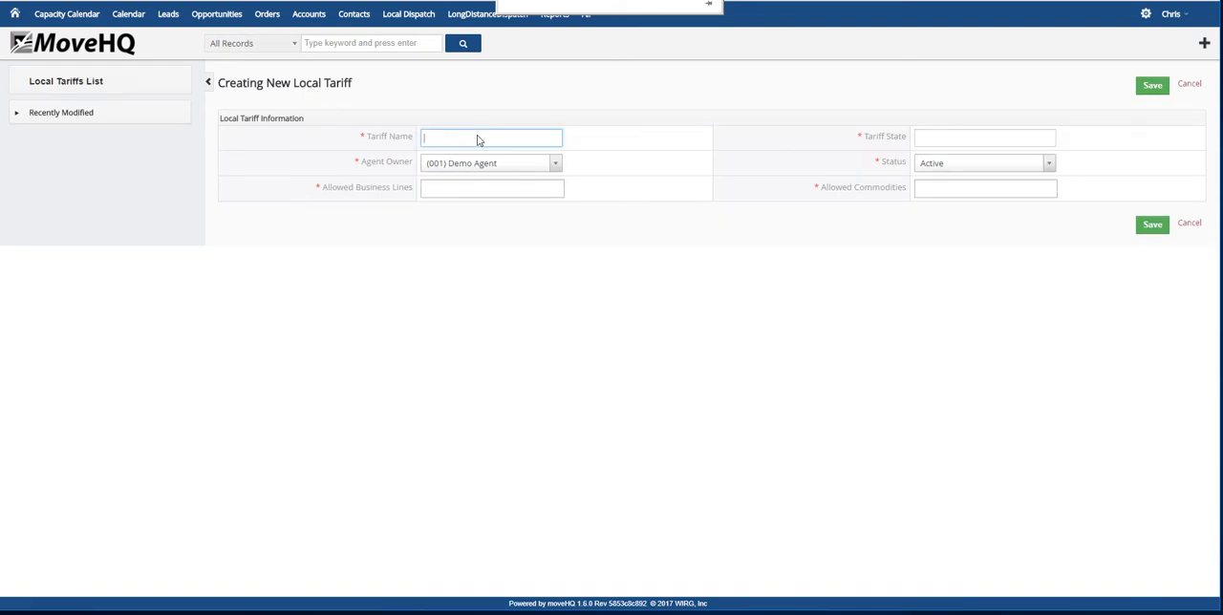
{"action": "type", "text": "Video"}
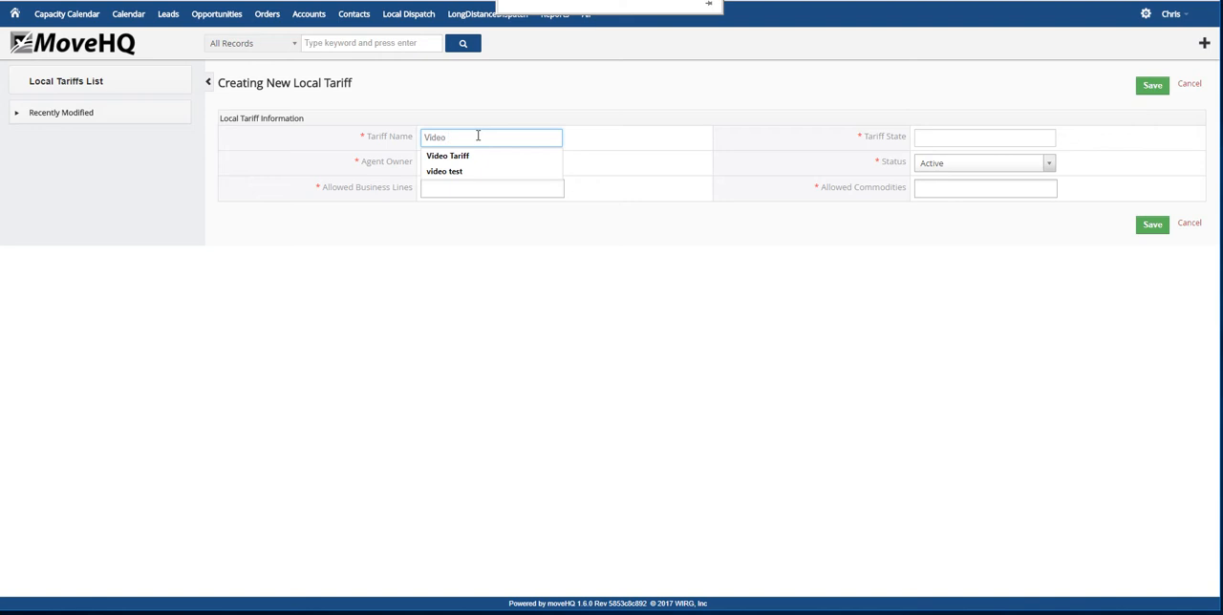
{"action": "left_click", "coordinate": [468, 157]}
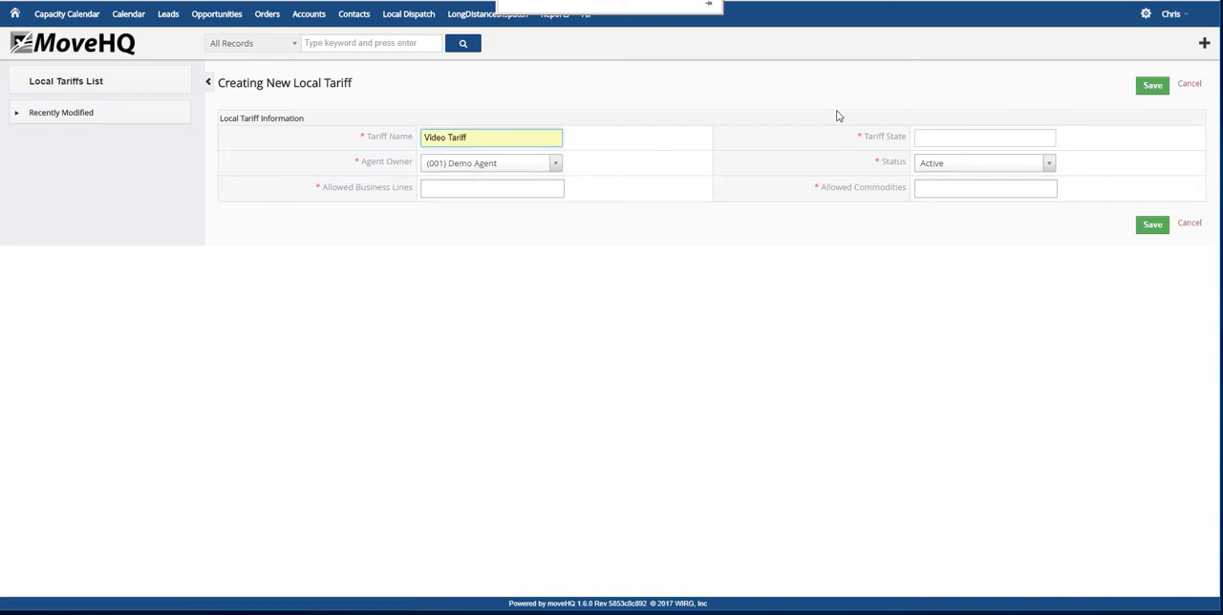
{"action": "left_click", "coordinate": [920, 138]}
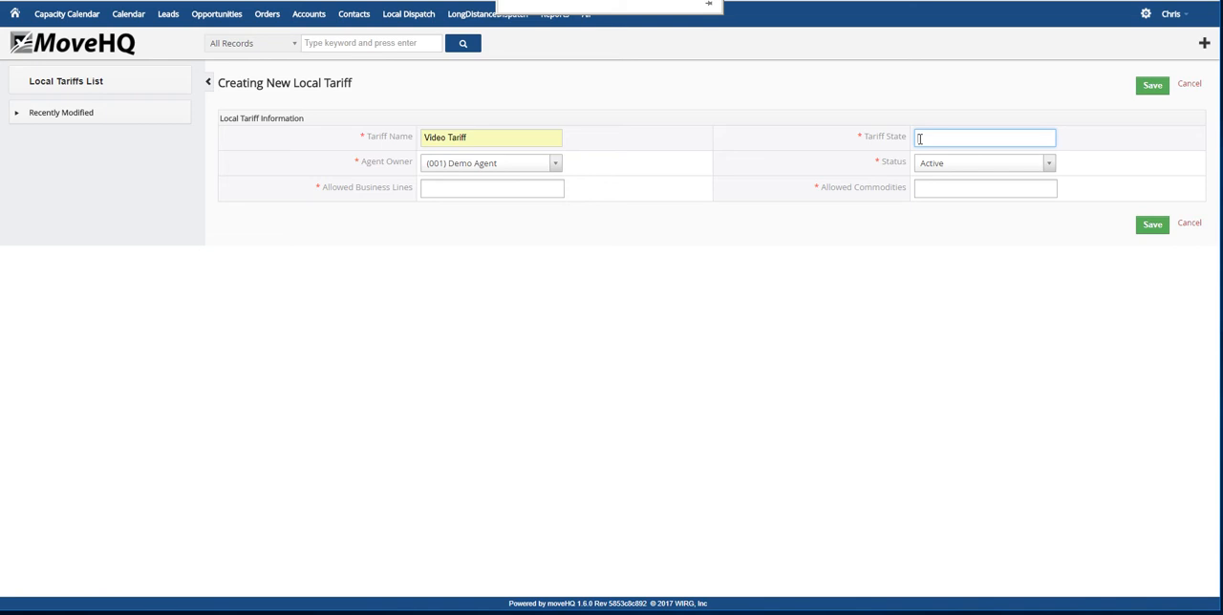
{"action": "type", "text": "WI"}
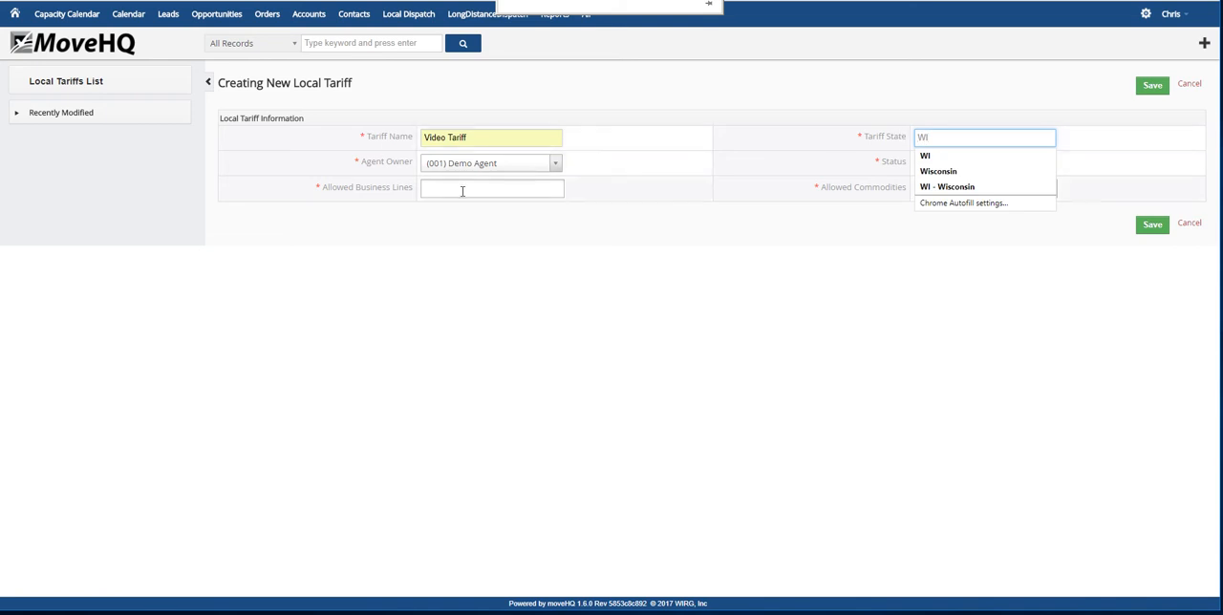
{"action": "left_click", "coordinate": [922, 157]}
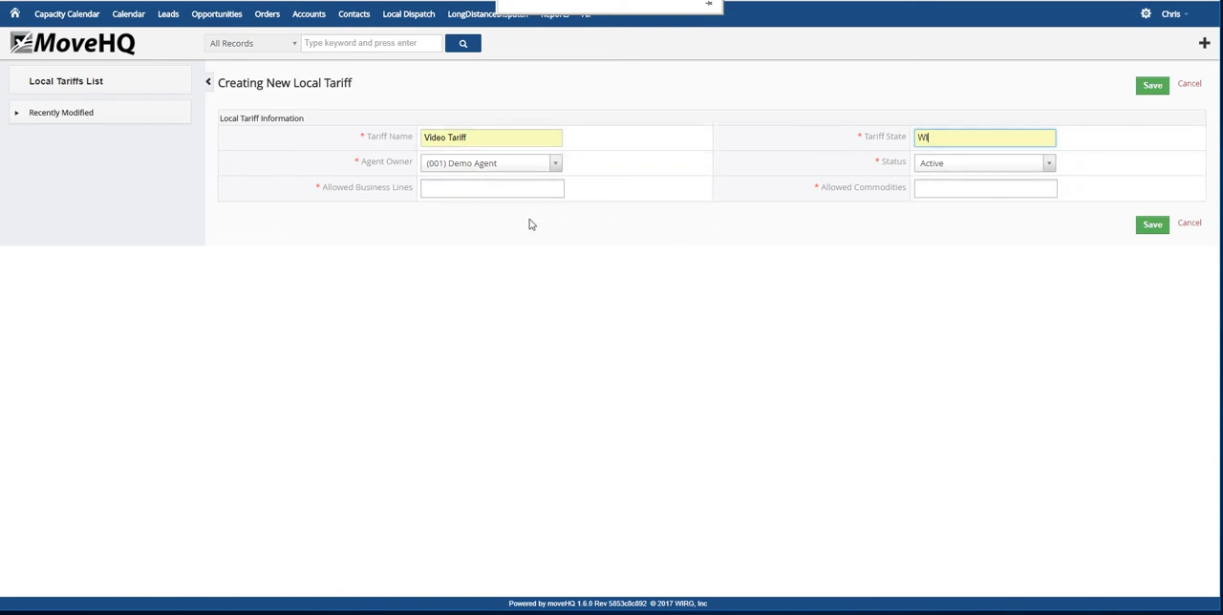
Allow all business lines and all commodities for the new tariff and save it
{"action": "left_click", "coordinate": [478, 194]}
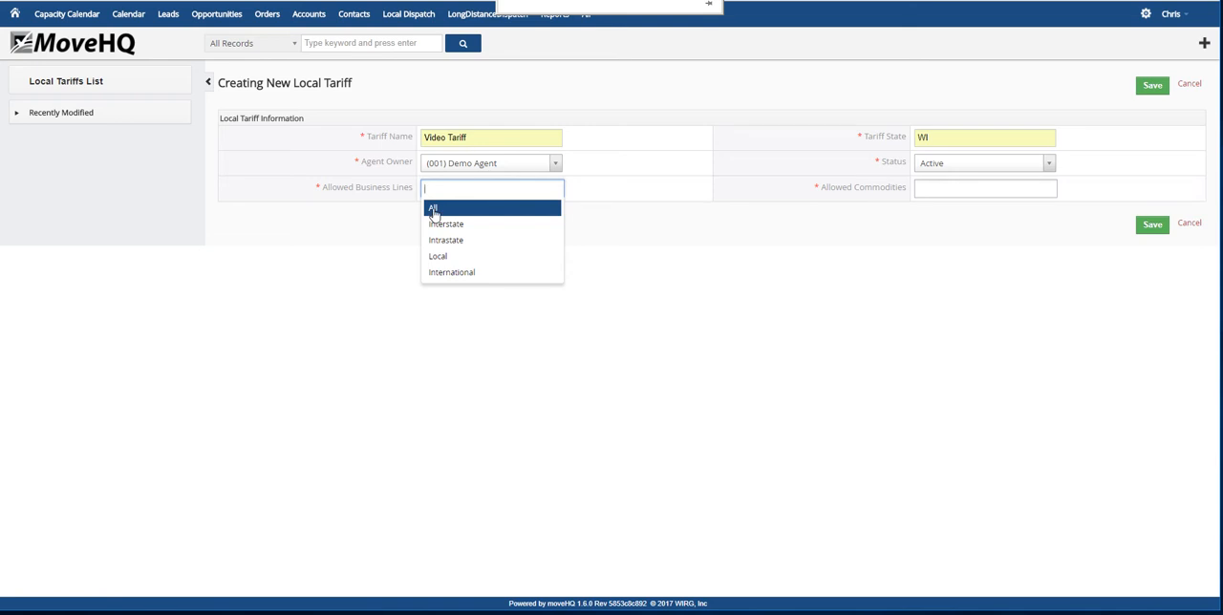
{"action": "left_click", "coordinate": [432, 208]}
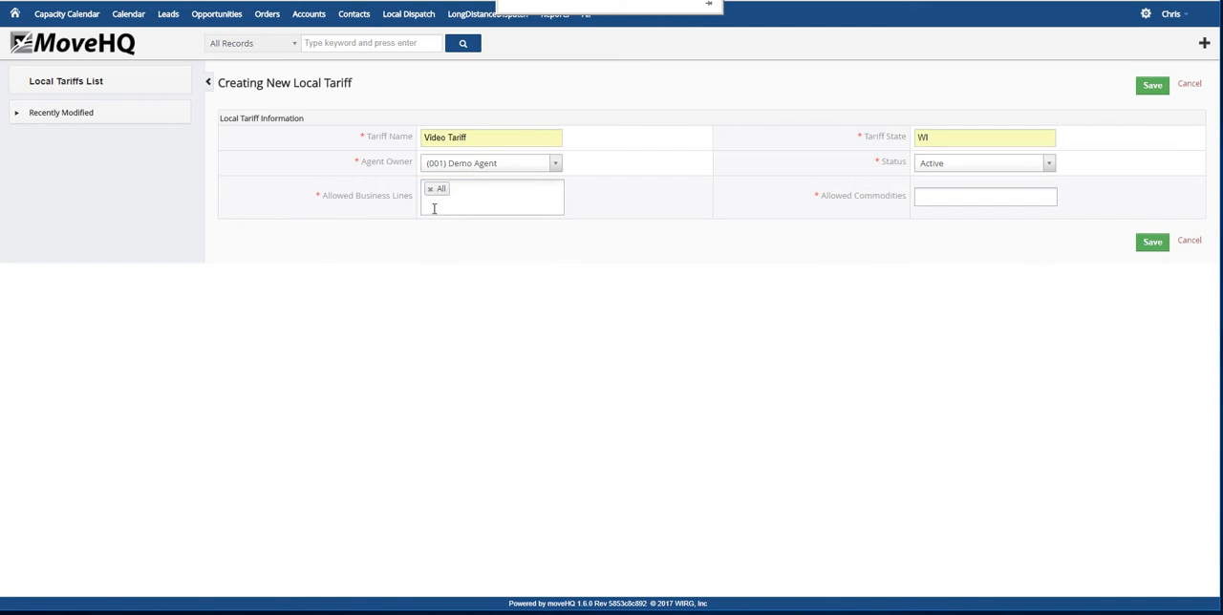
{"action": "left_click", "coordinate": [965, 196]}
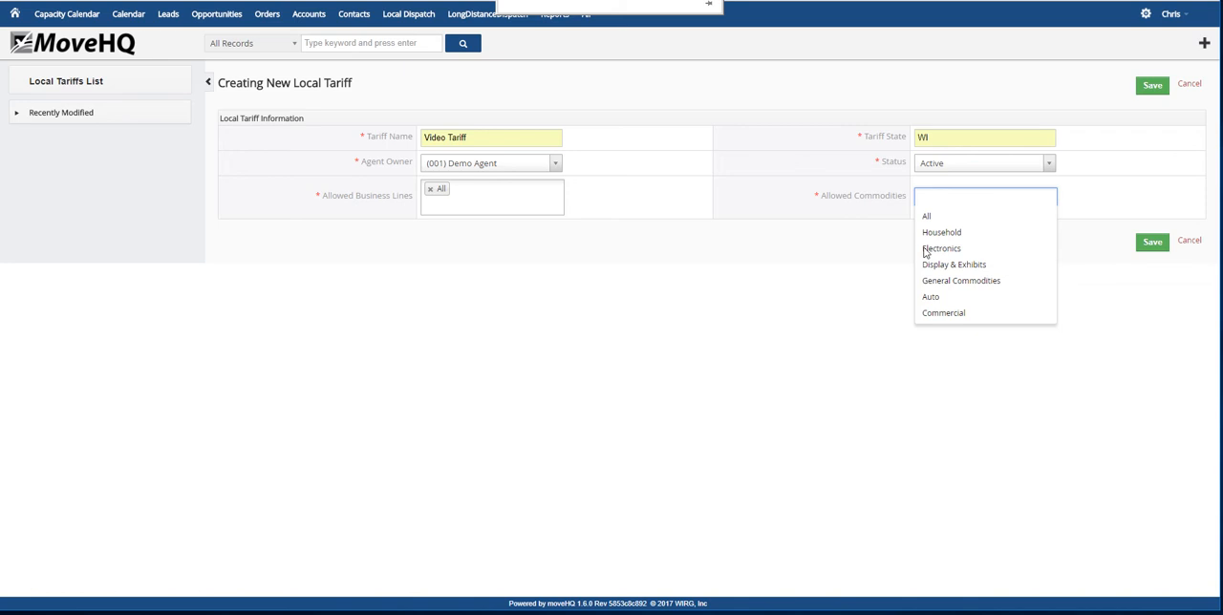
{"action": "left_click", "coordinate": [928, 218]}
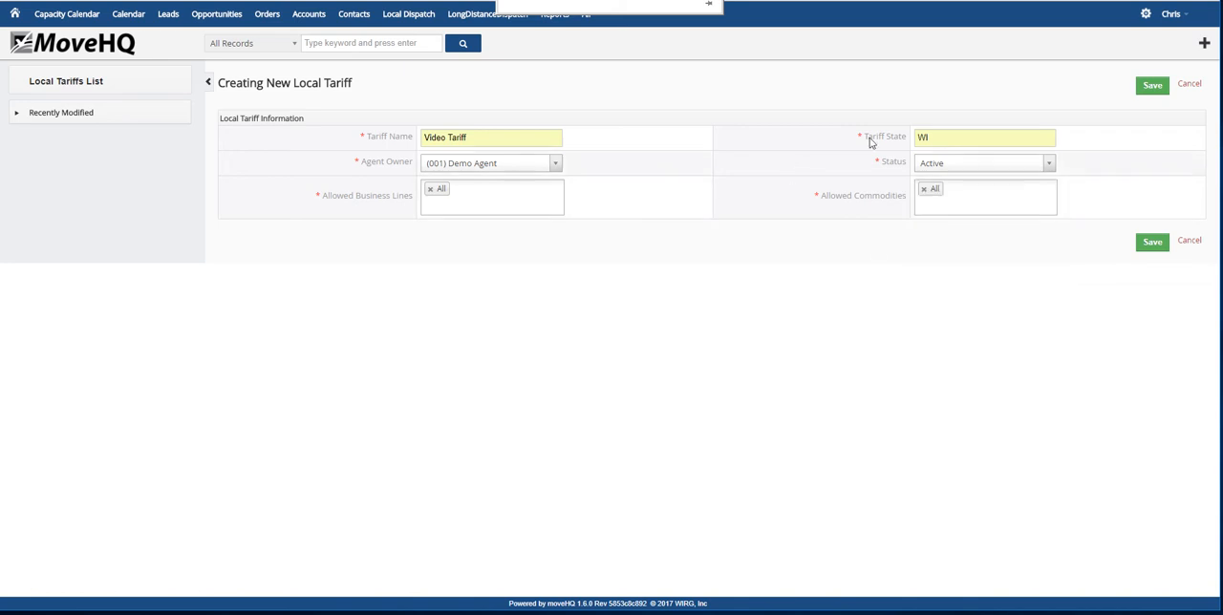
{"action": "left_click", "coordinate": [1152, 244]}
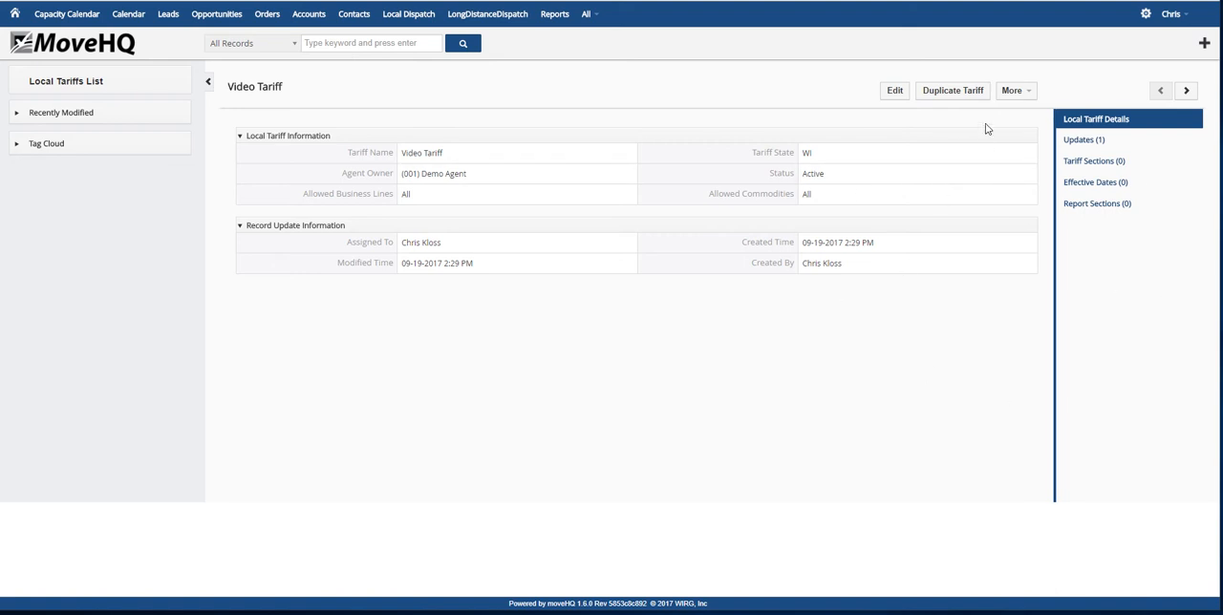
Add a tariff section named Transportation with sort order 1 to Video Tariff and save it
{"action": "left_click", "coordinate": [1067, 161]}
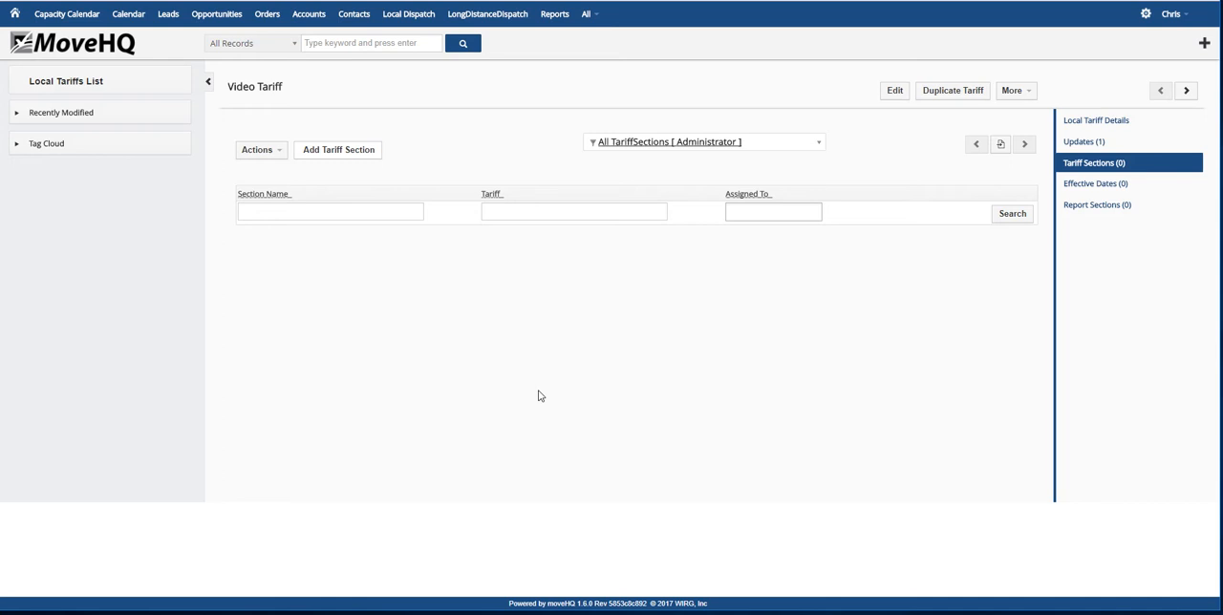
{"action": "left_click", "coordinate": [328, 156]}
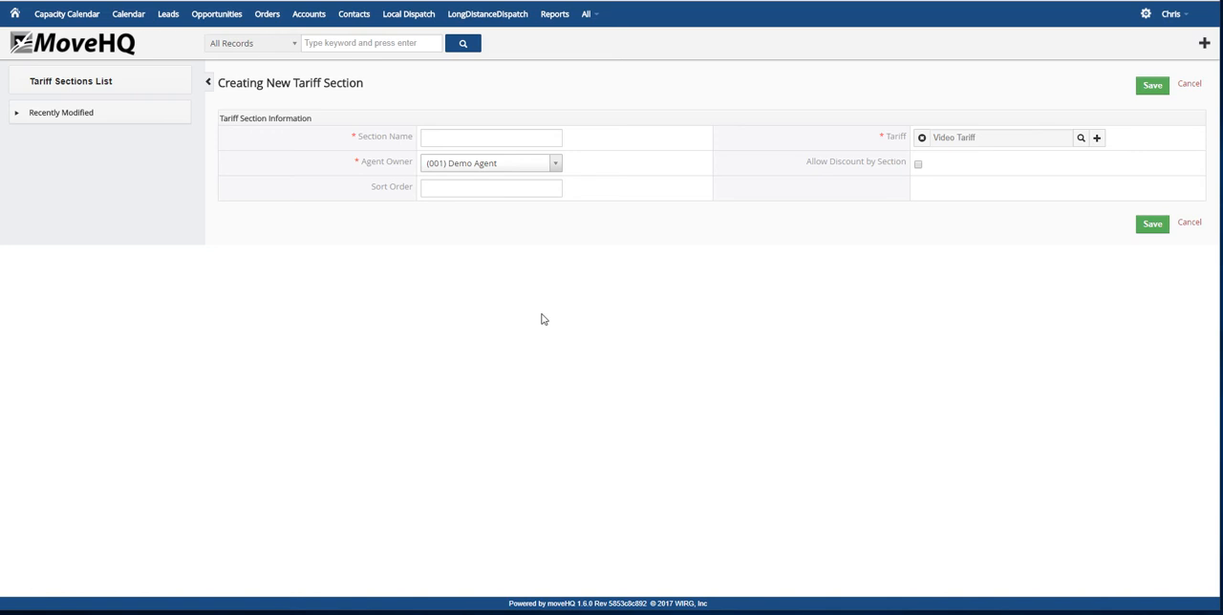
{"action": "left_click", "coordinate": [472, 135]}
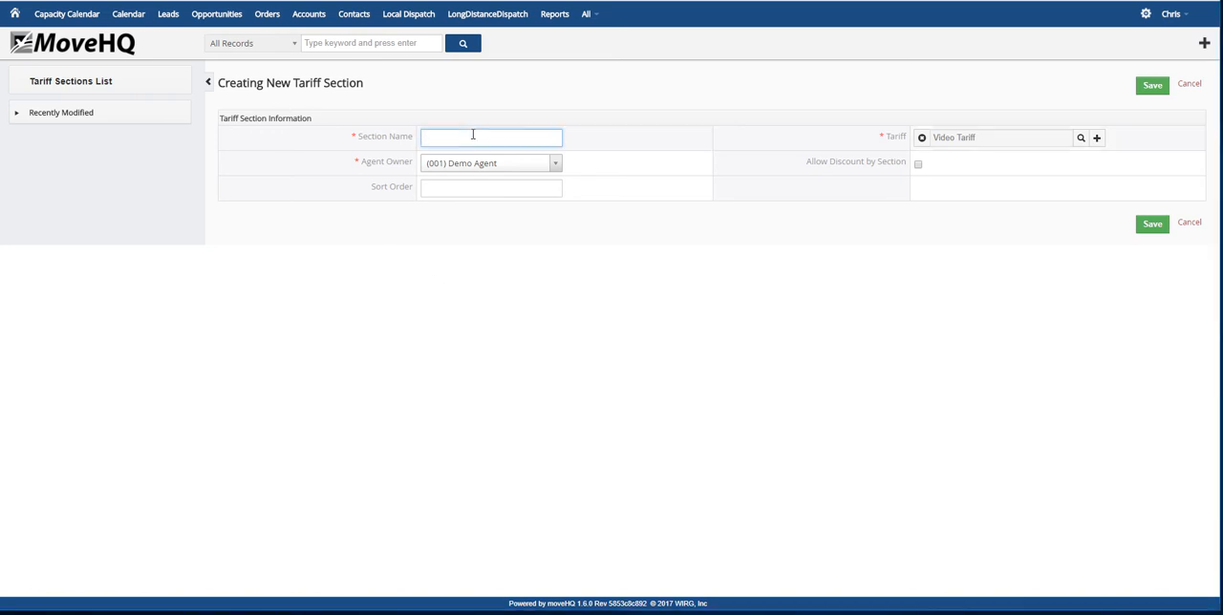
{"action": "type", "text": "Transportation"}
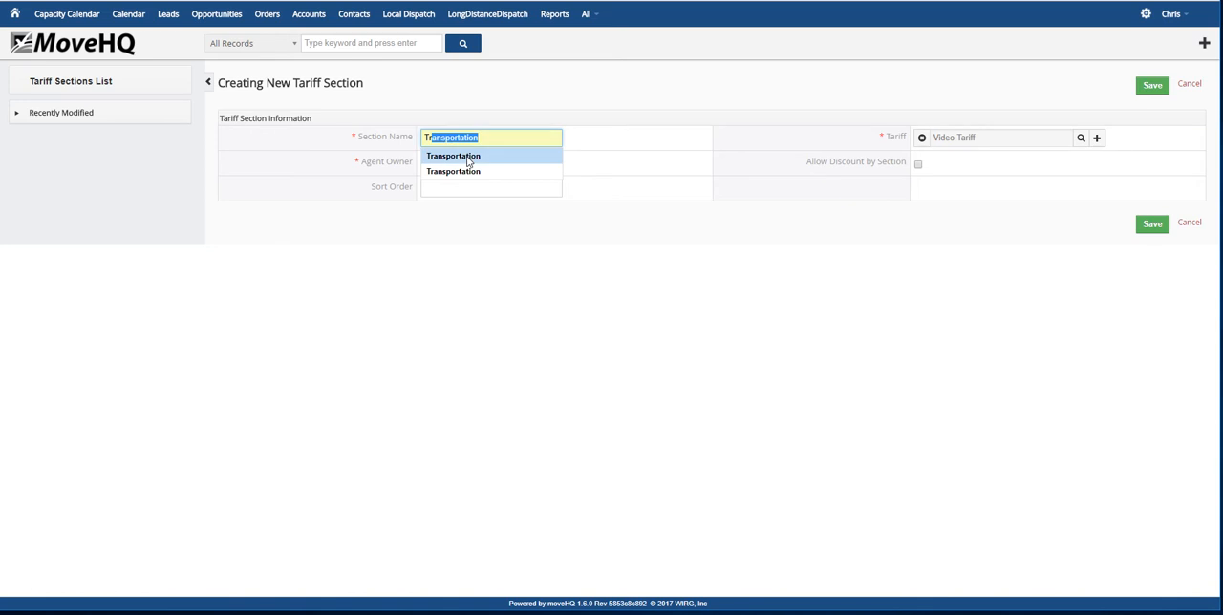
{"action": "left_click", "coordinate": [469, 158]}
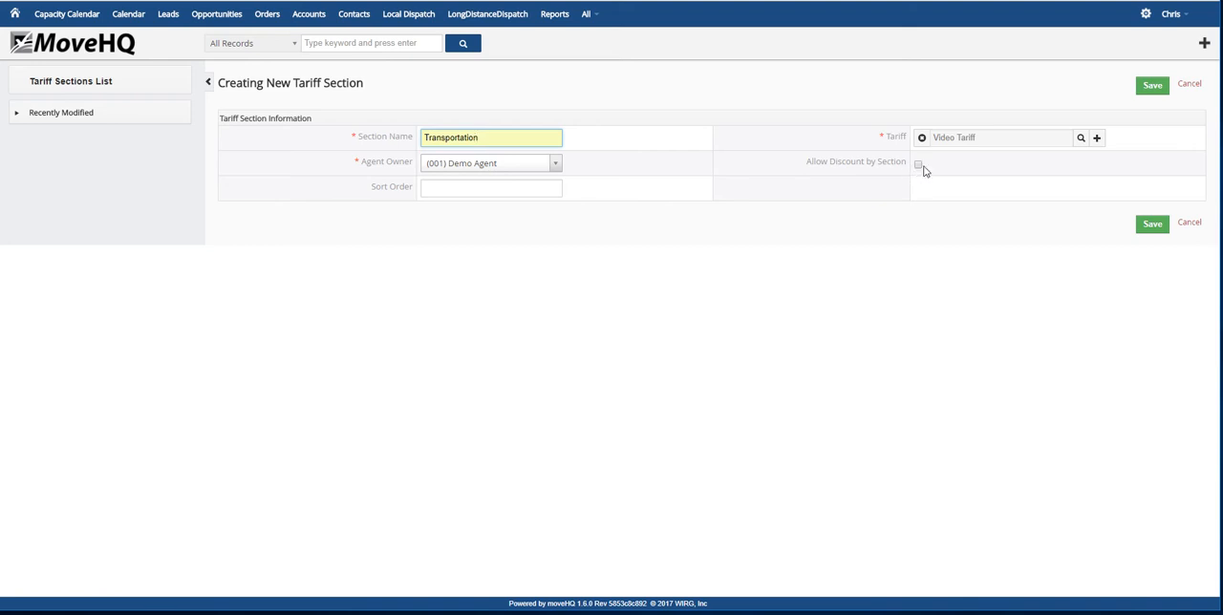
{"action": "left_click", "coordinate": [461, 186]}
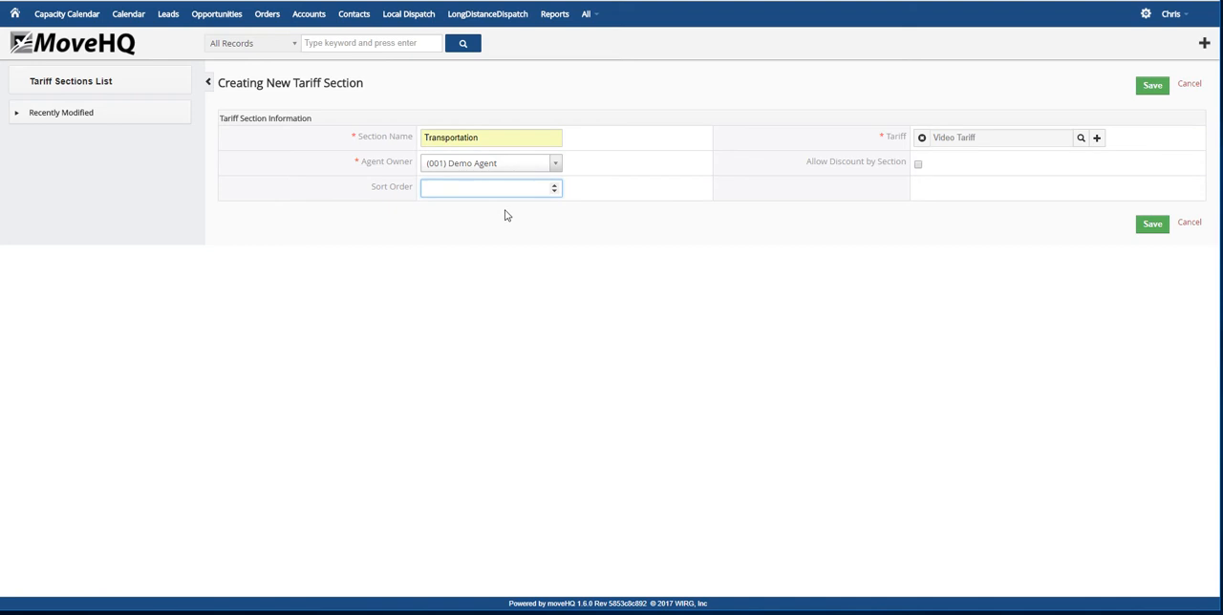
{"action": "type", "text": "1"}
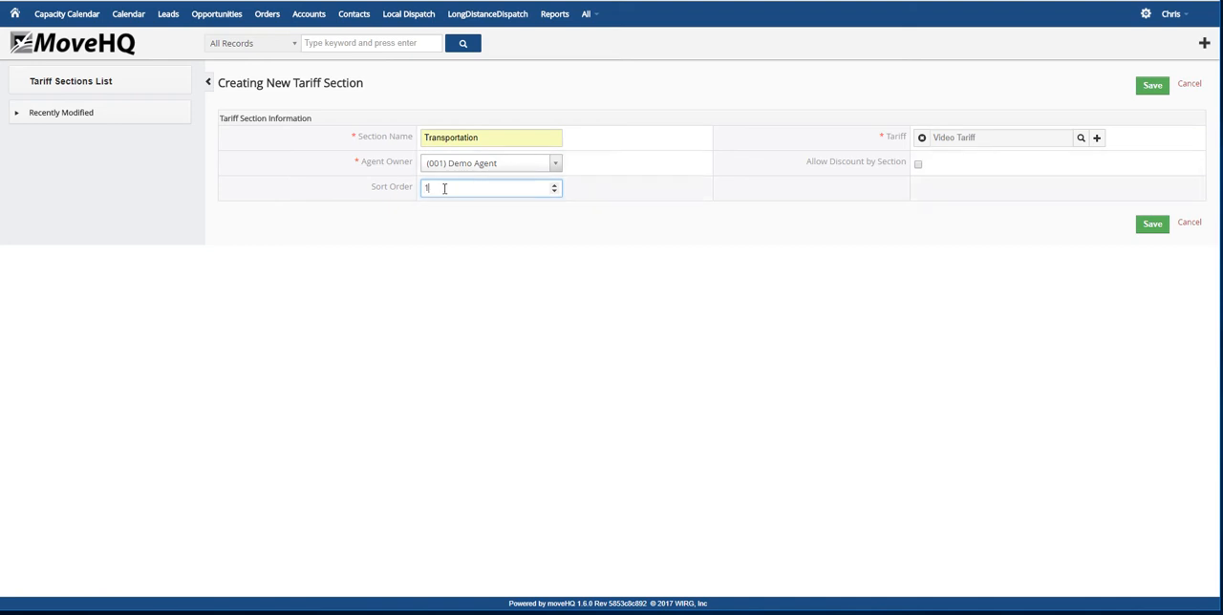
{"action": "left_click", "coordinate": [1152, 229]}
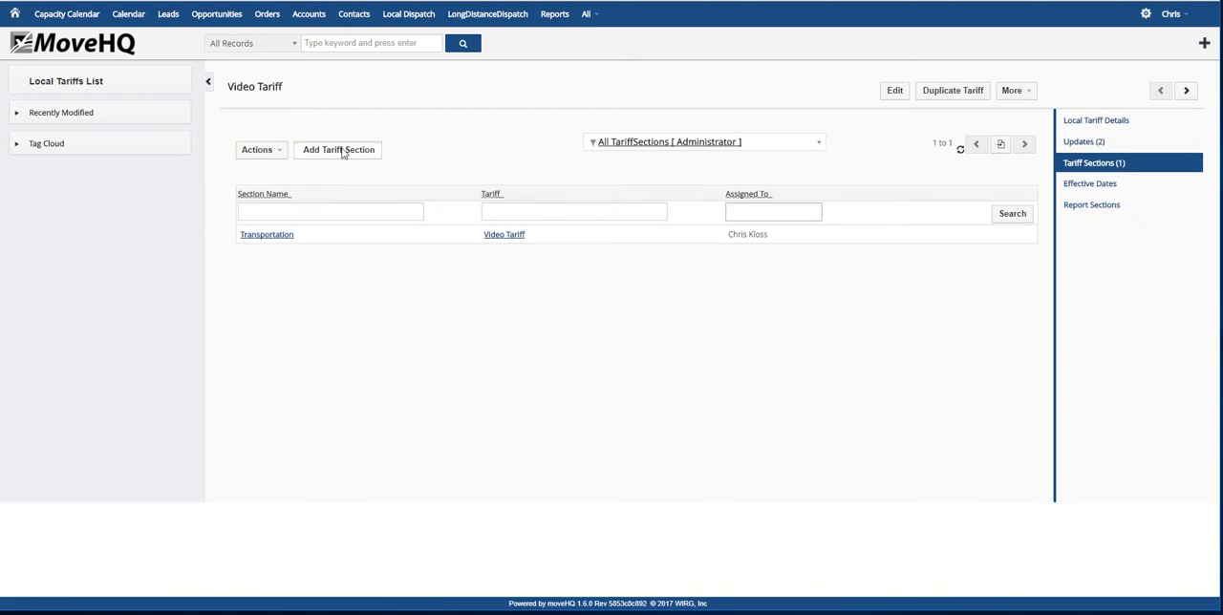
Add a tariff section named Packing with sort order 2 to Video Tariff and save it
{"action": "left_click", "coordinate": [343, 153]}
{"action": "left_click", "coordinate": [476, 140]}
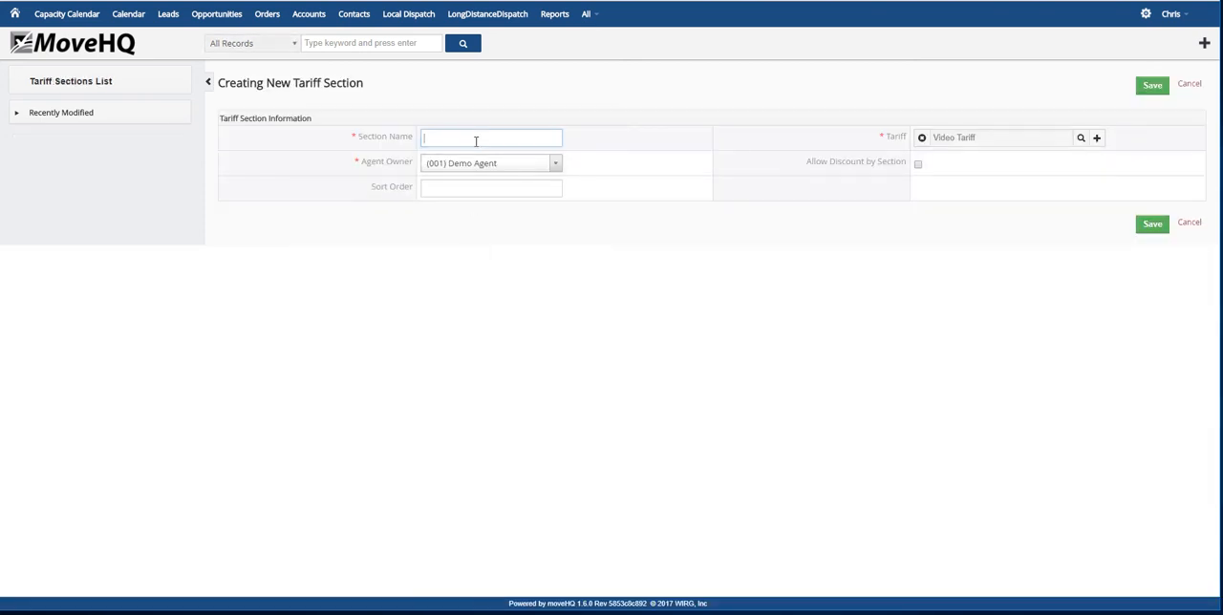
{"action": "type", "text": "Packing"}
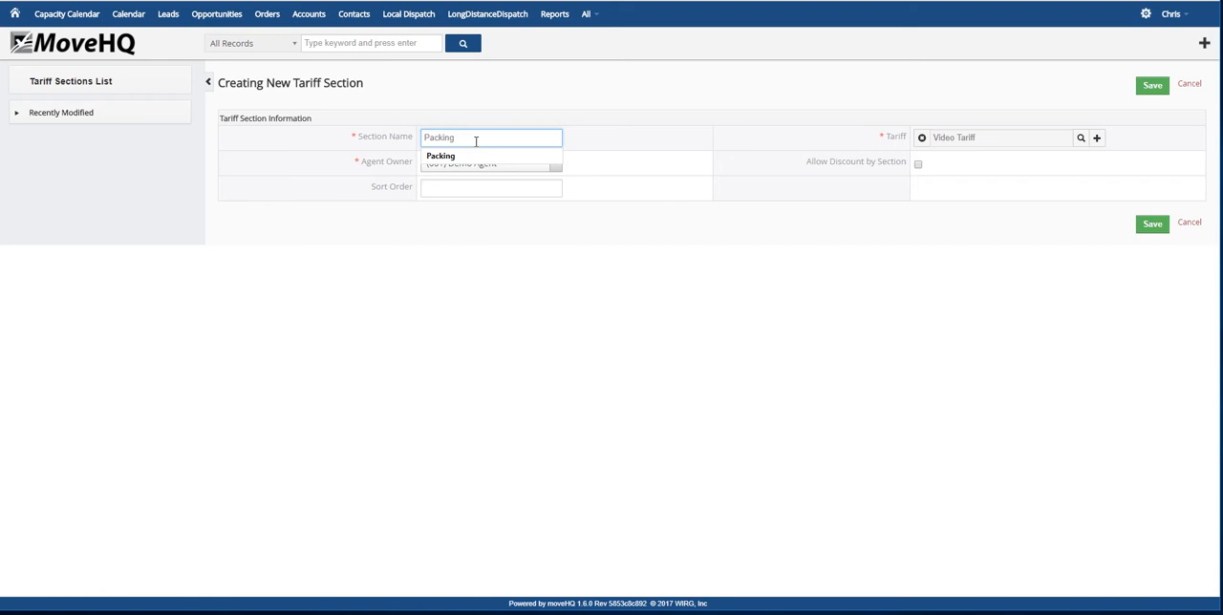
{"action": "left_click", "coordinate": [464, 156]}
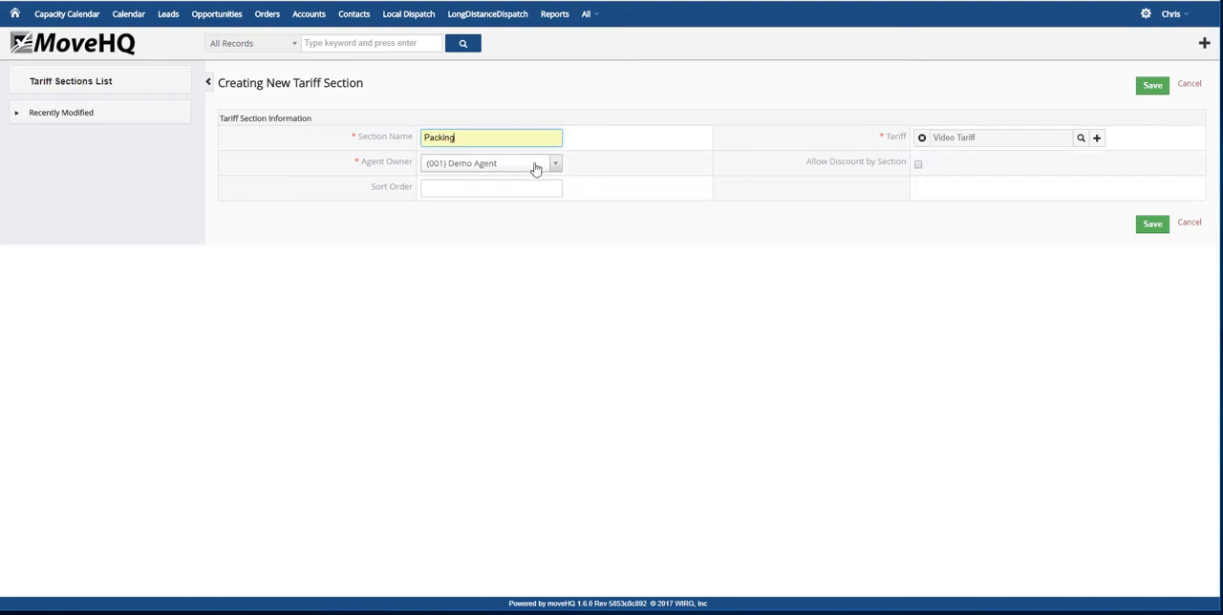
{"action": "left_click", "coordinate": [509, 187]}
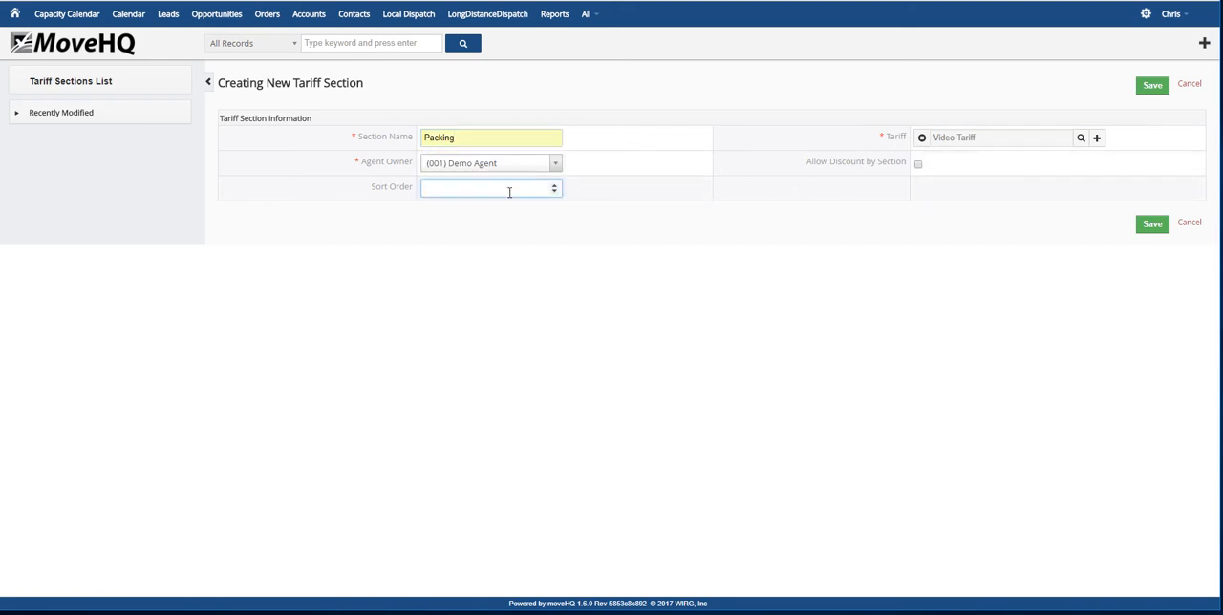
{"action": "type", "text": "2"}
{"action": "left_click", "coordinate": [1153, 229]}
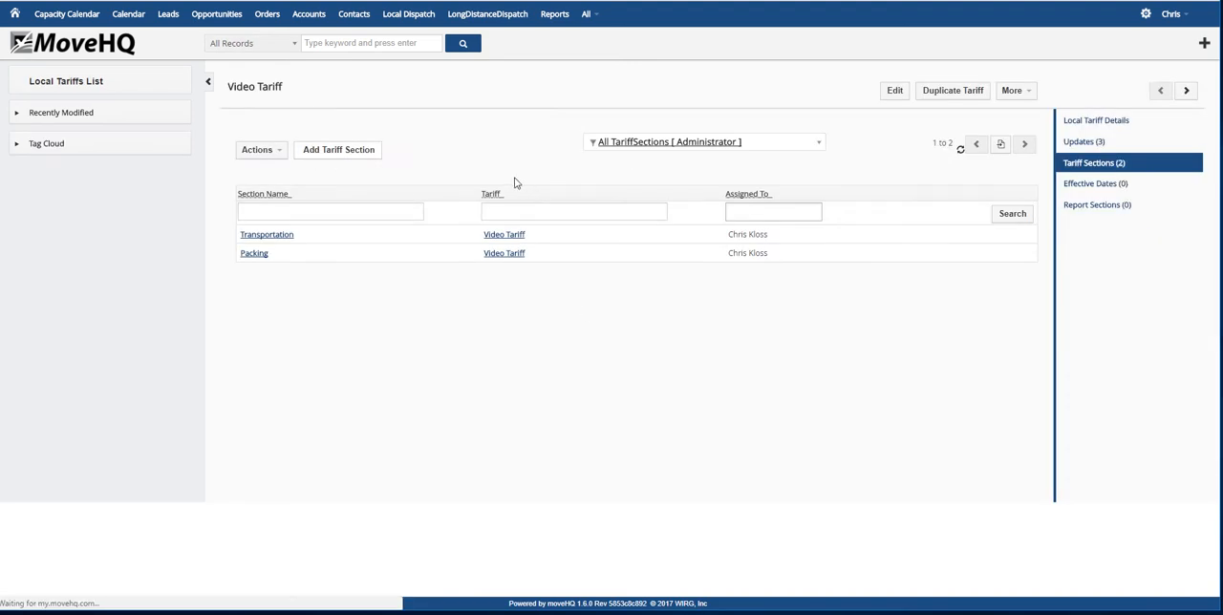
Add a tariff section named Storage with sort order 3 to Video Tariff and save it
{"action": "left_click", "coordinate": [483, 138]}
{"action": "type", "text": "s"}
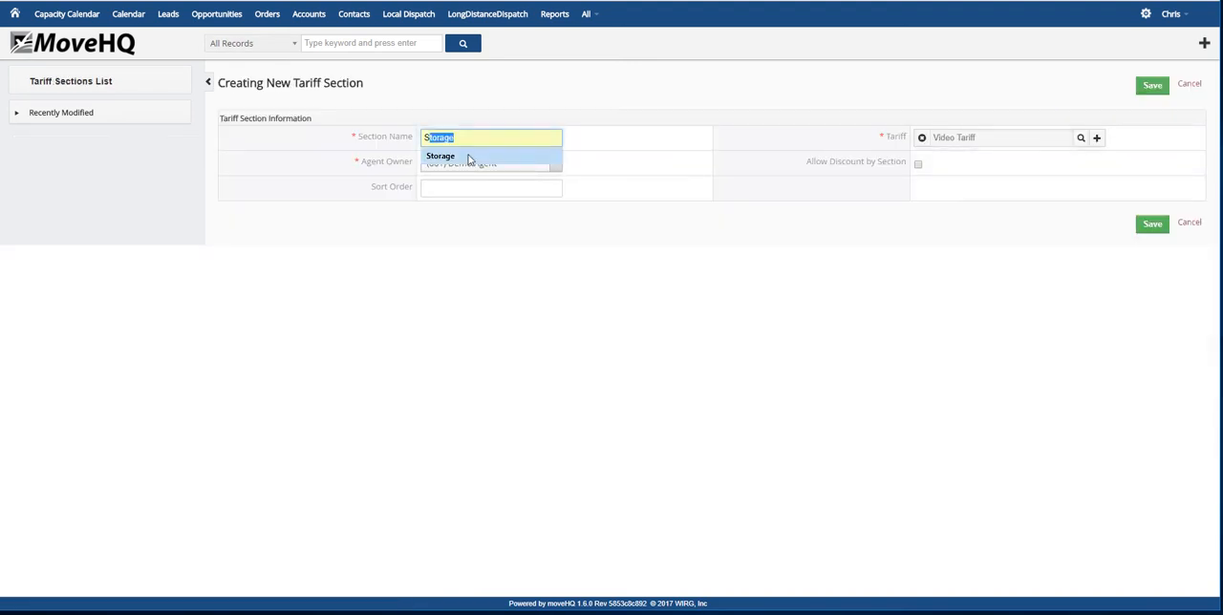
{"action": "left_click", "coordinate": [468, 158]}
{"action": "left_click", "coordinate": [475, 187]}
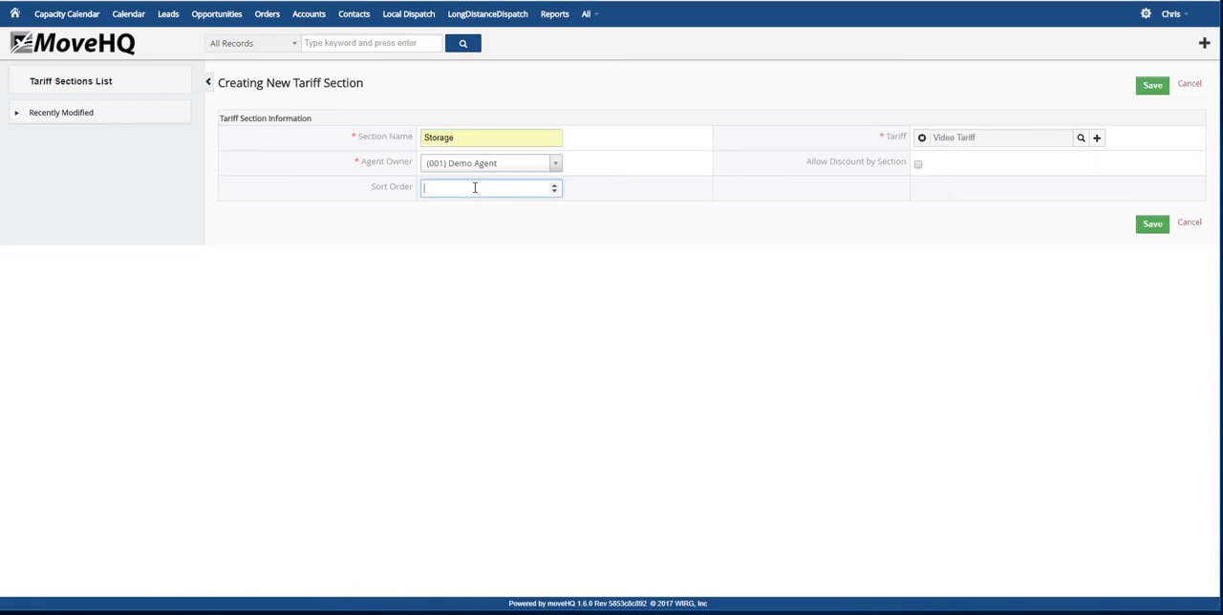
{"action": "type", "text": "3"}
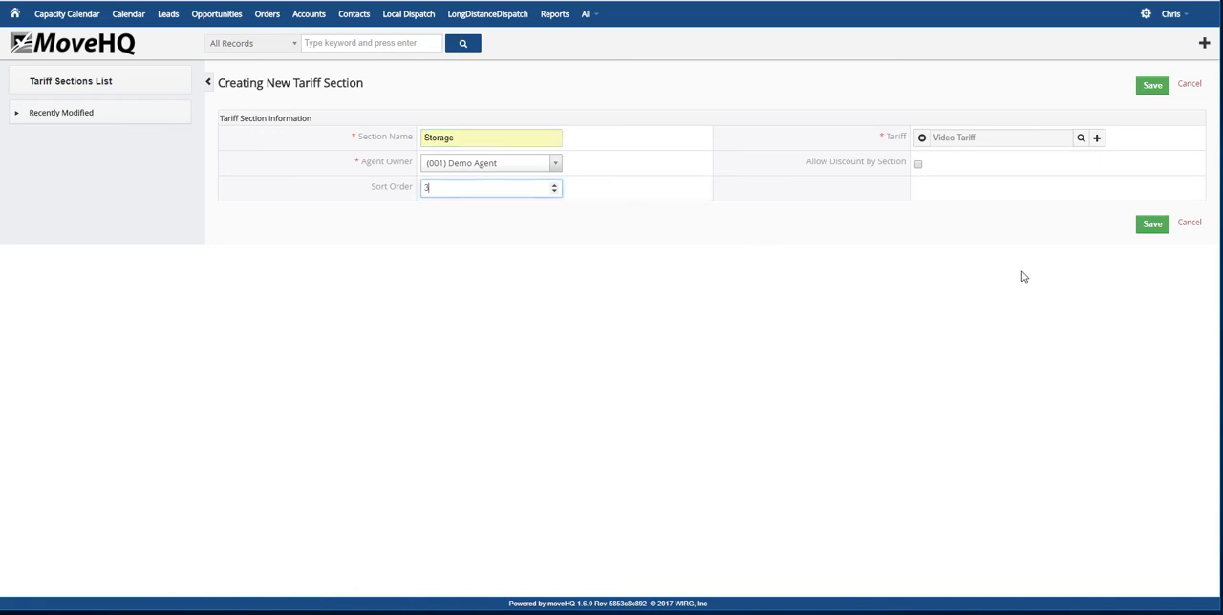
{"action": "left_click", "coordinate": [1149, 225]}
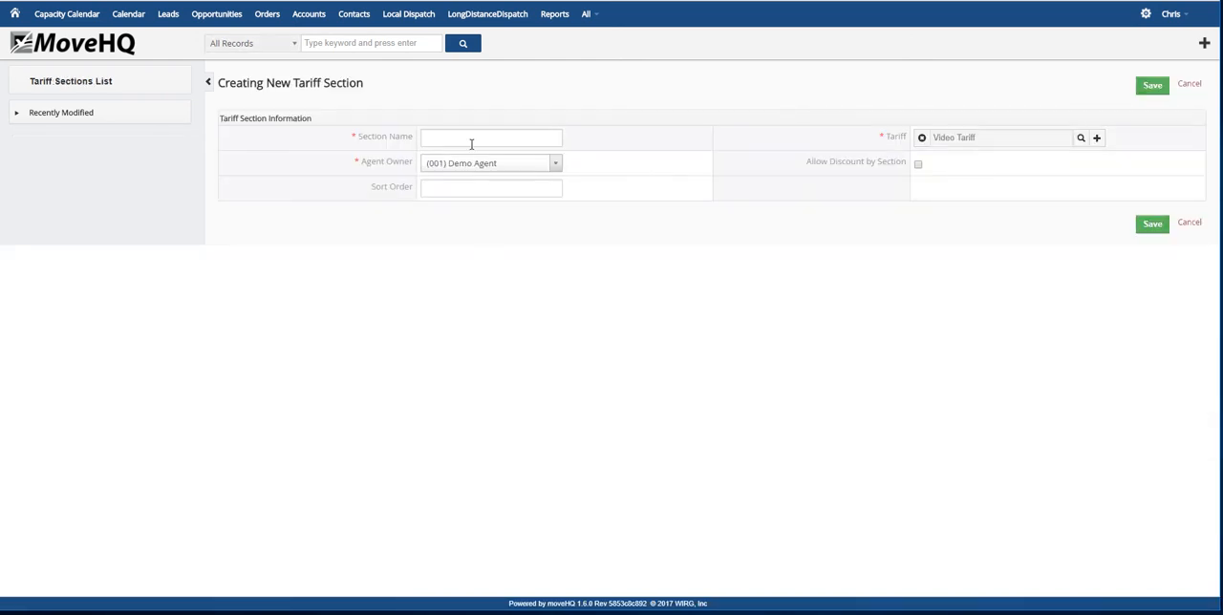
Add a tariff section named Valuation with sort order 4 to Video Tariff and save it
{"action": "left_click", "coordinate": [469, 139]}
{"action": "type", "text": "Valuation"}
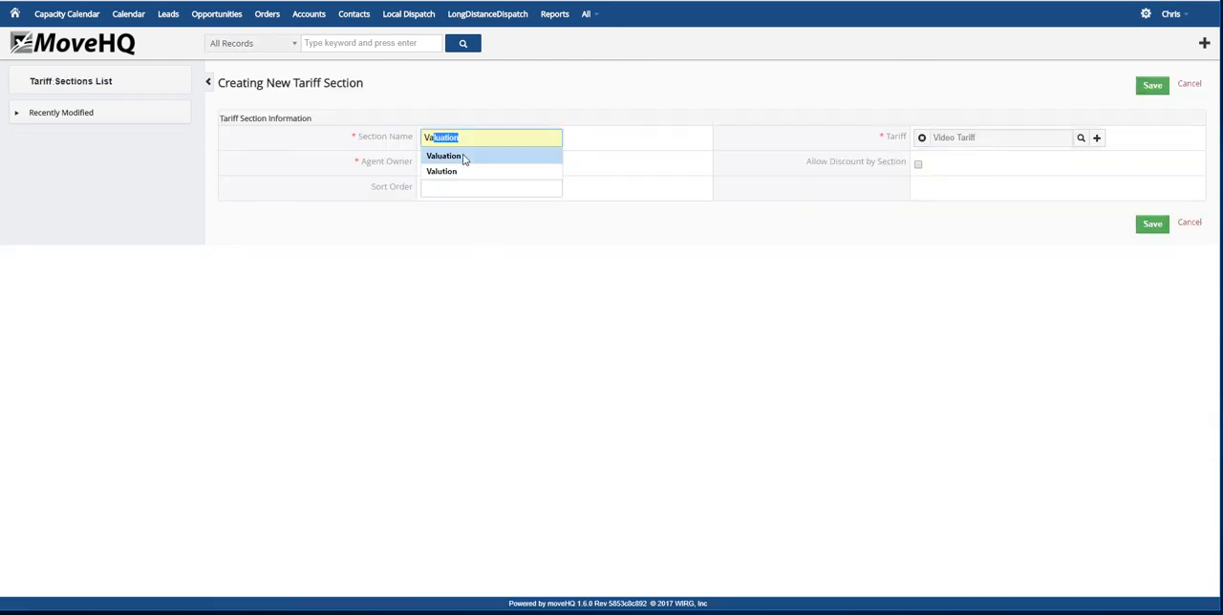
{"action": "left_click", "coordinate": [466, 159]}
{"action": "left_click", "coordinate": [463, 187]}
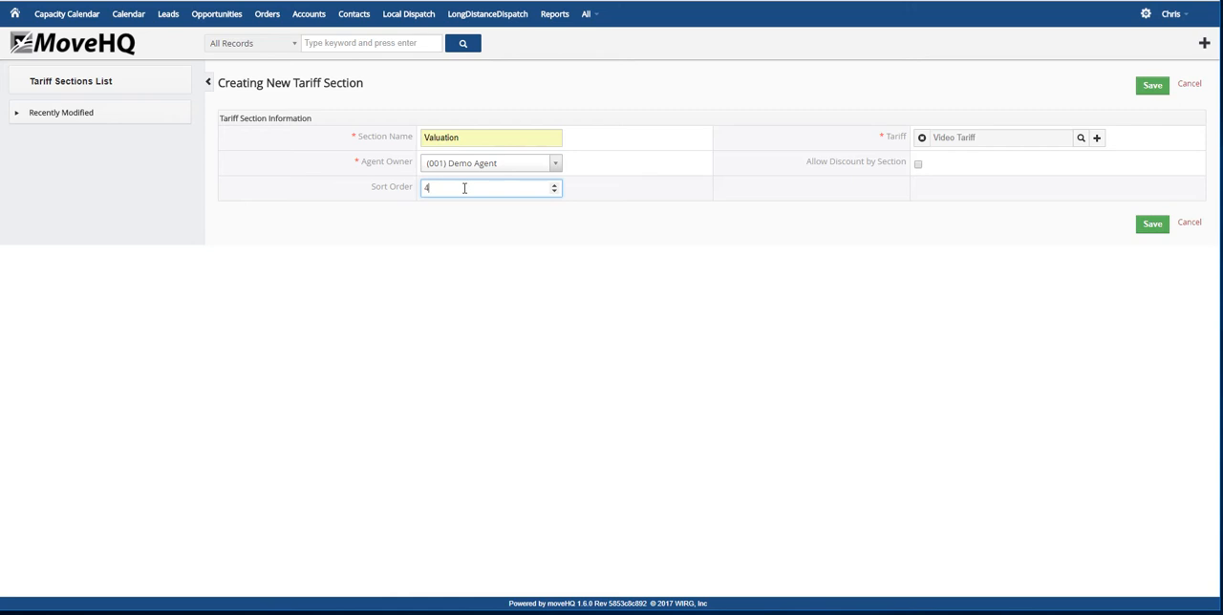
{"action": "left_click", "coordinate": [1148, 227]}
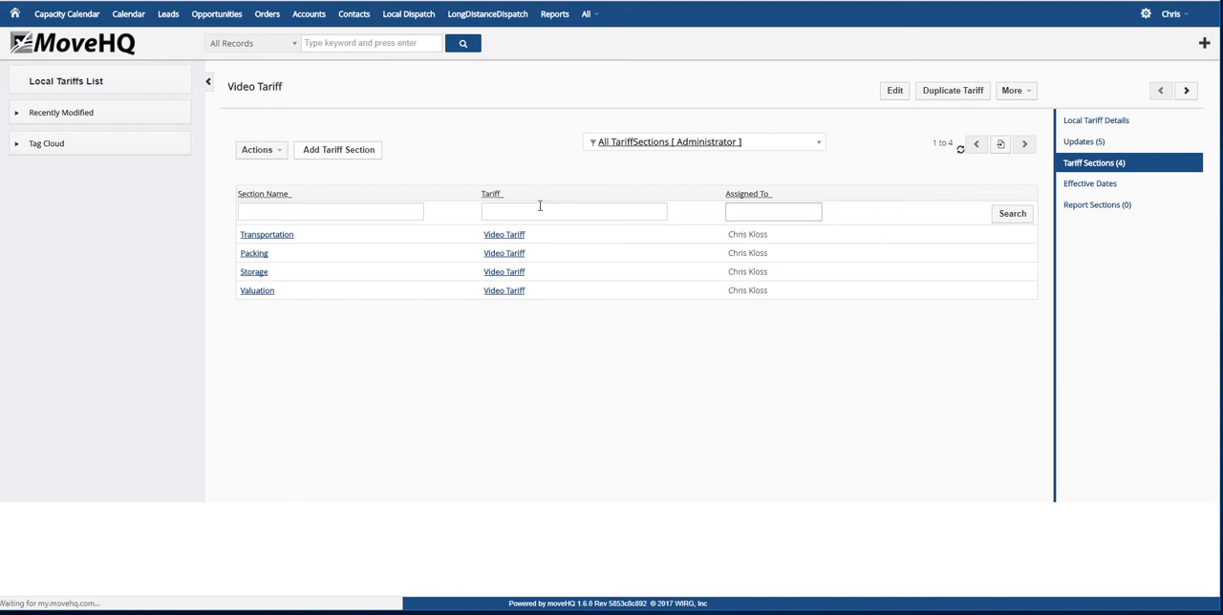
Add a tariff section named Miscellaneous with sort order 5 to Video Tariff and save it
{"action": "left_click", "coordinate": [472, 139]}
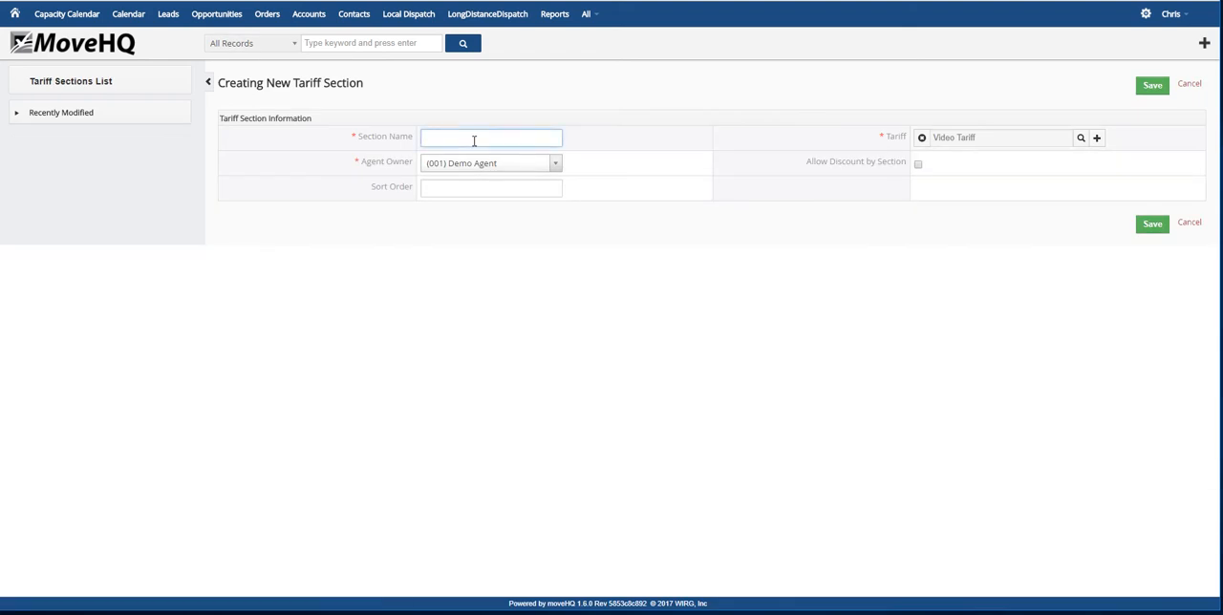
{"action": "type", "text": "M"}
{"action": "left_click", "coordinate": [449, 157]}
{"action": "left_click", "coordinate": [456, 187]}
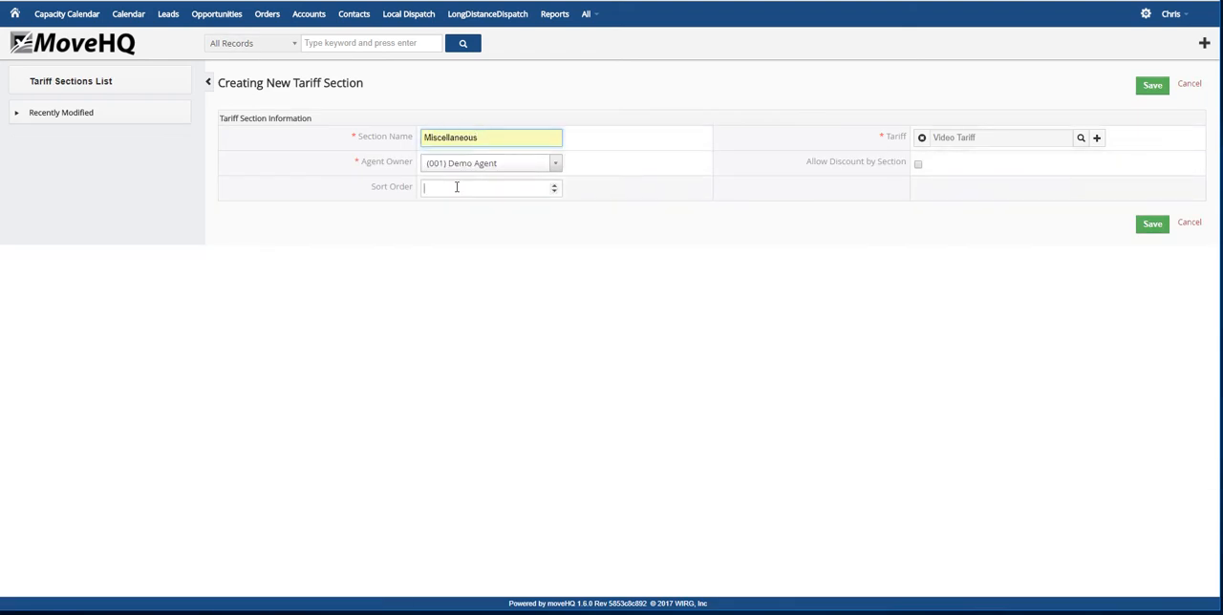
{"action": "type", "text": "5"}
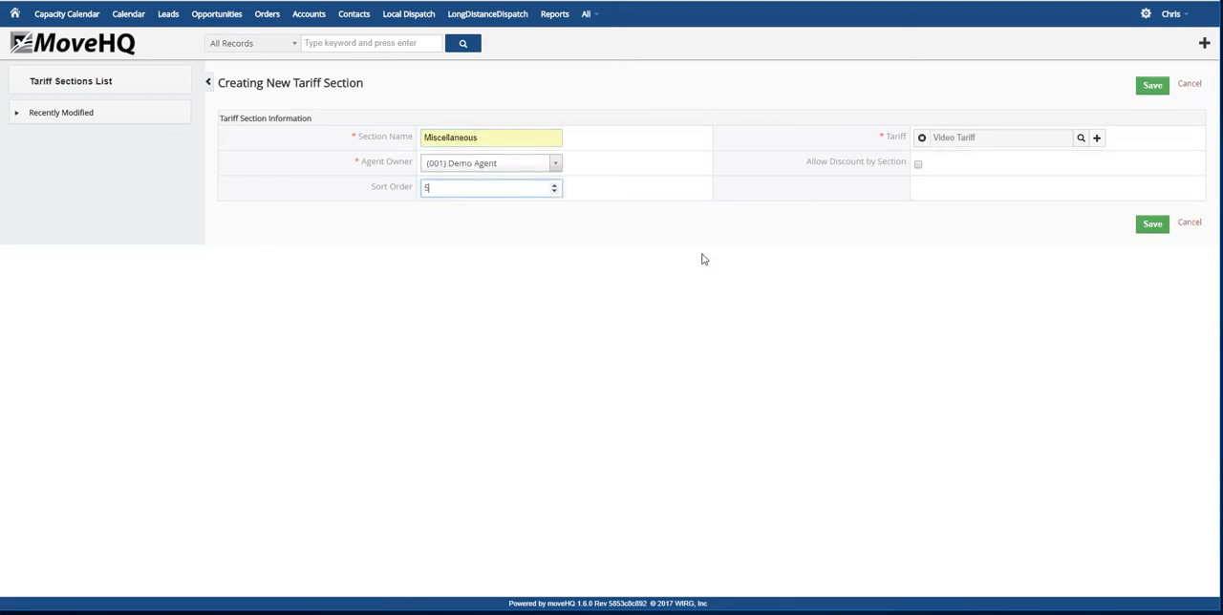
{"action": "left_click", "coordinate": [1146, 225]}
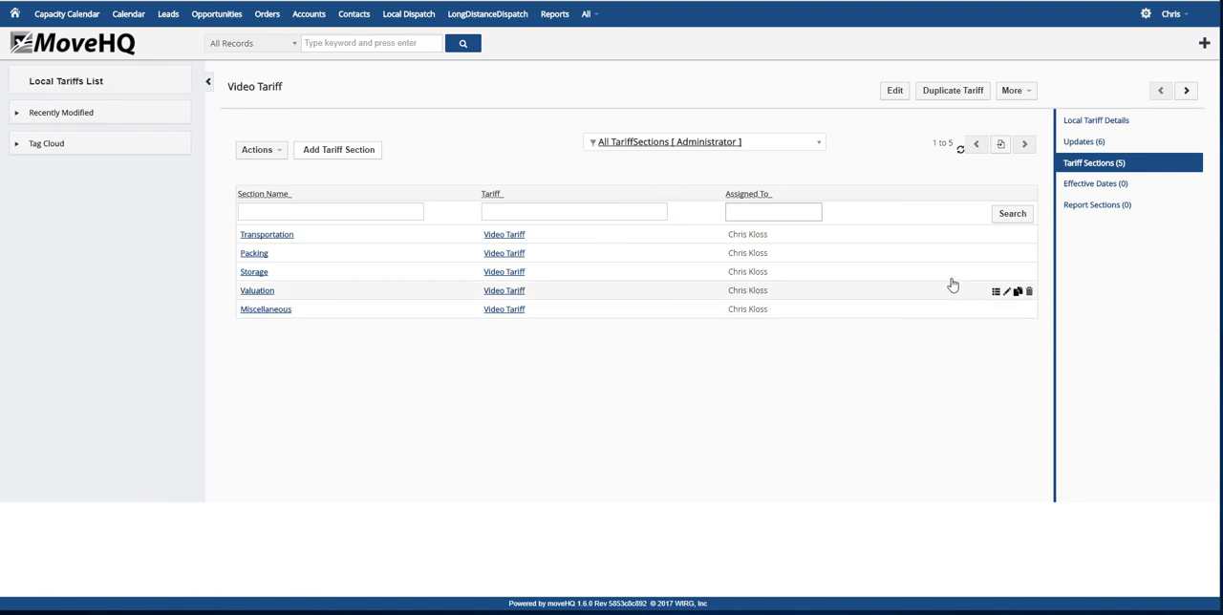
Add an effective date of 09-01-2017 to Video Tariff and save it
{"action": "left_click", "coordinate": [1100, 189]}
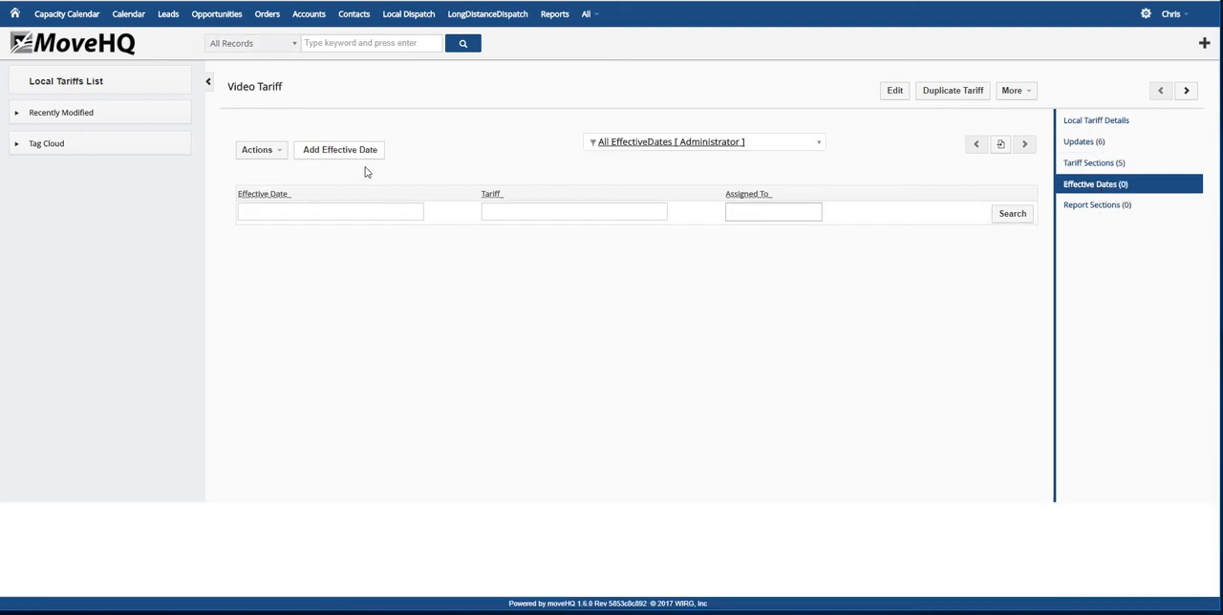
{"action": "left_click", "coordinate": [334, 154]}
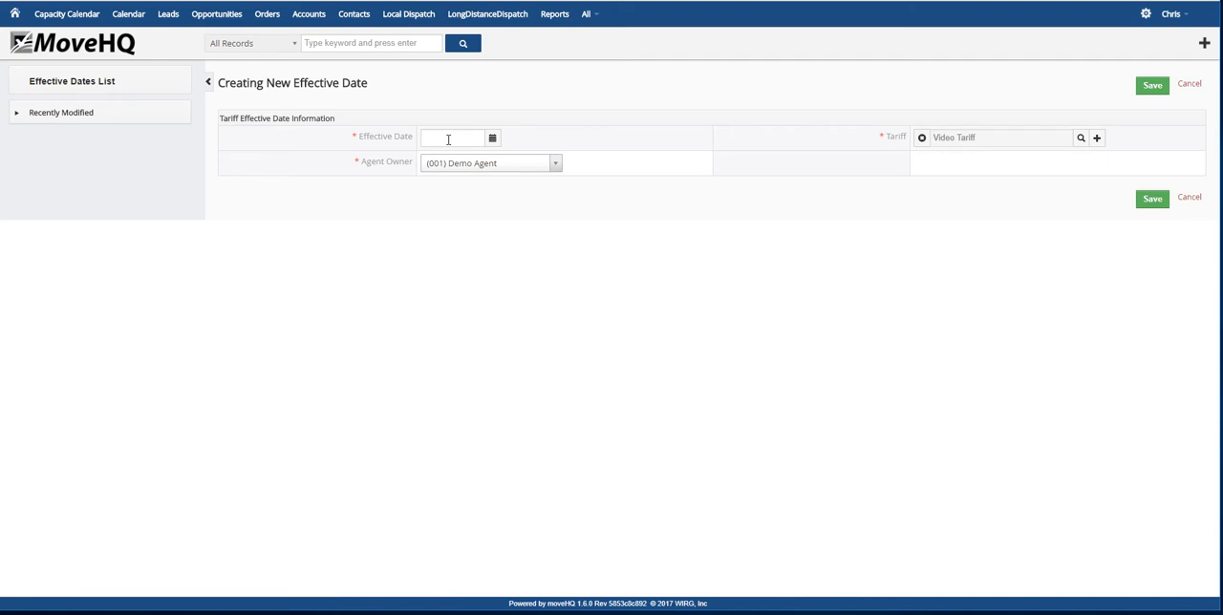
{"action": "left_click", "coordinate": [493, 140]}
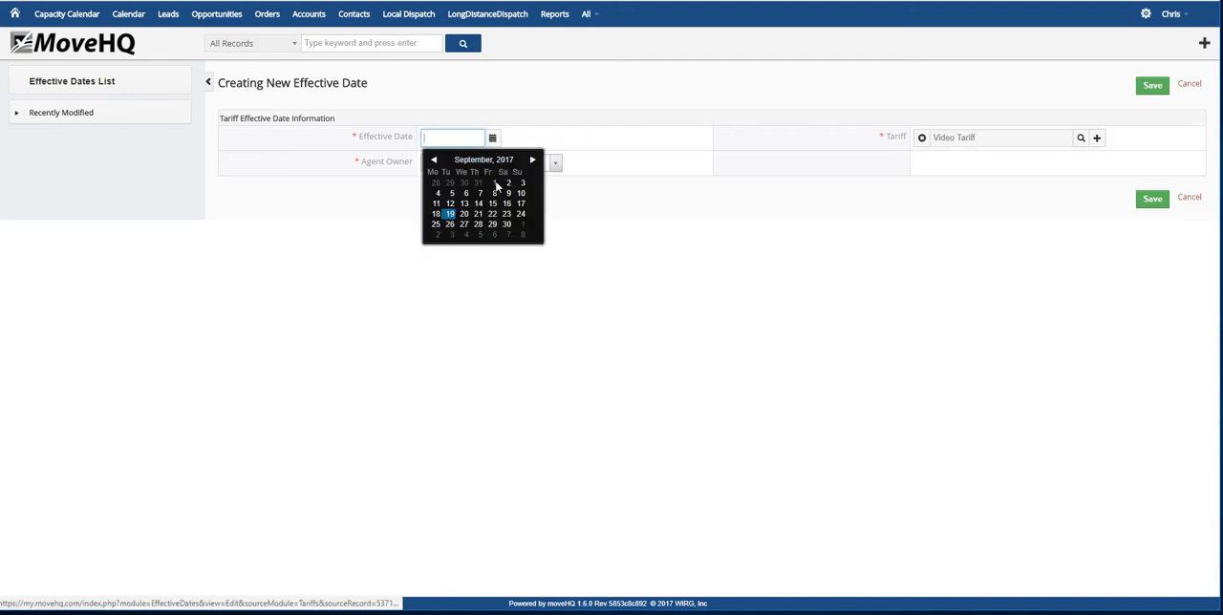
{"action": "left_click", "coordinate": [495, 184]}
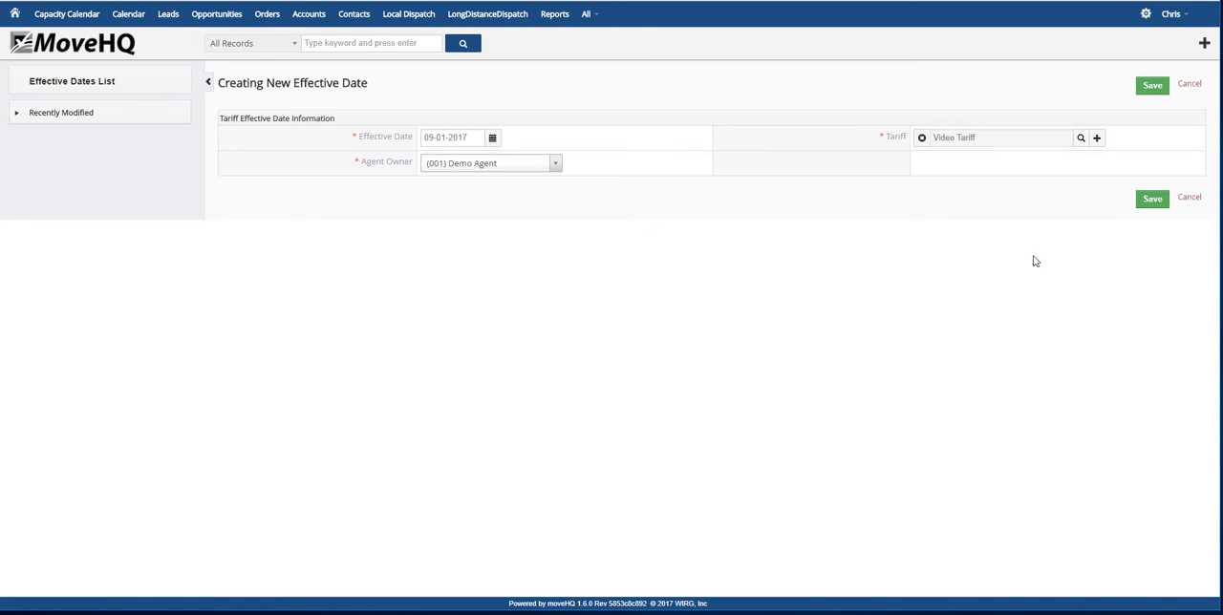
{"action": "left_click", "coordinate": [1156, 203]}
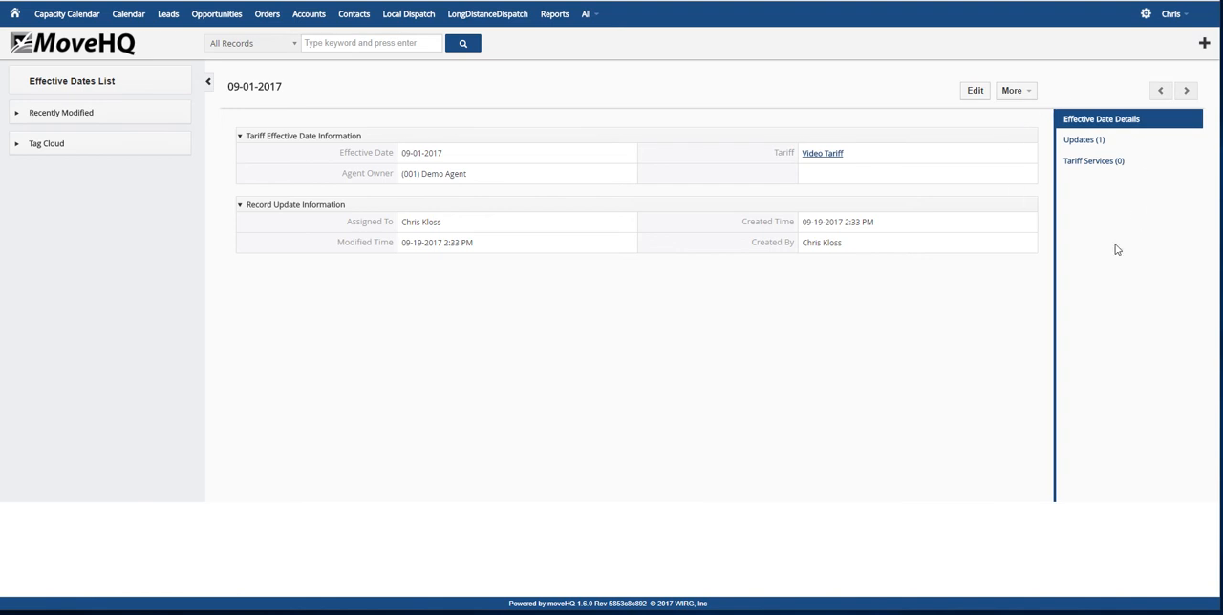
Start a new tariff service for the 09-01-2017 effective date, named Base plus trans, in the Transportation section
{"action": "left_click", "coordinate": [1081, 169]}
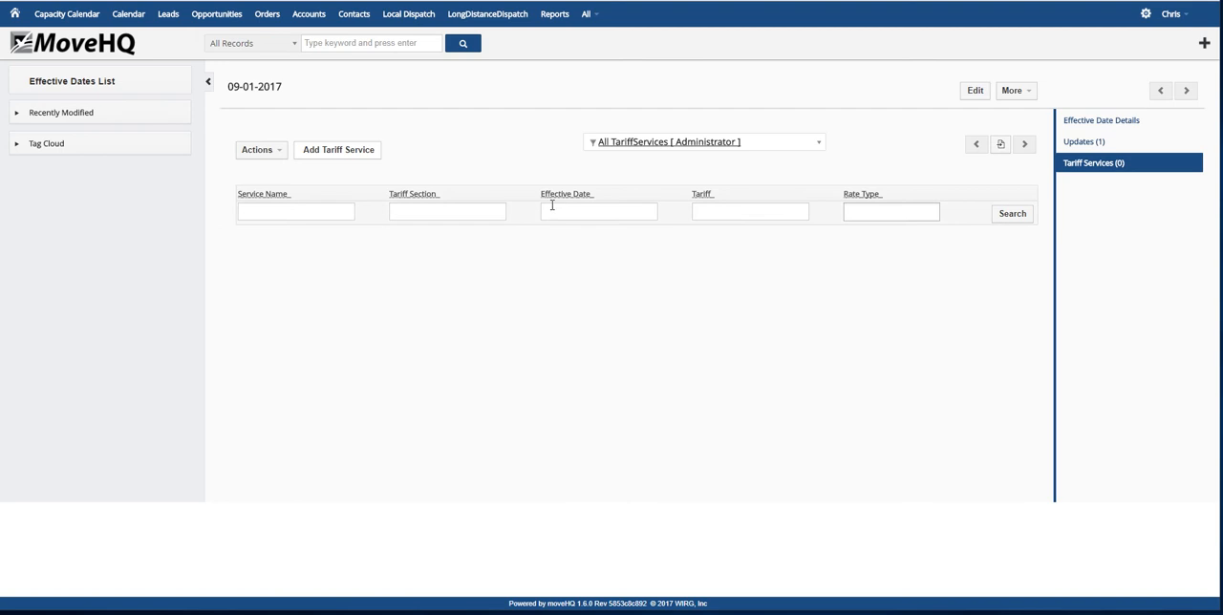
{"action": "left_click", "coordinate": [361, 160]}
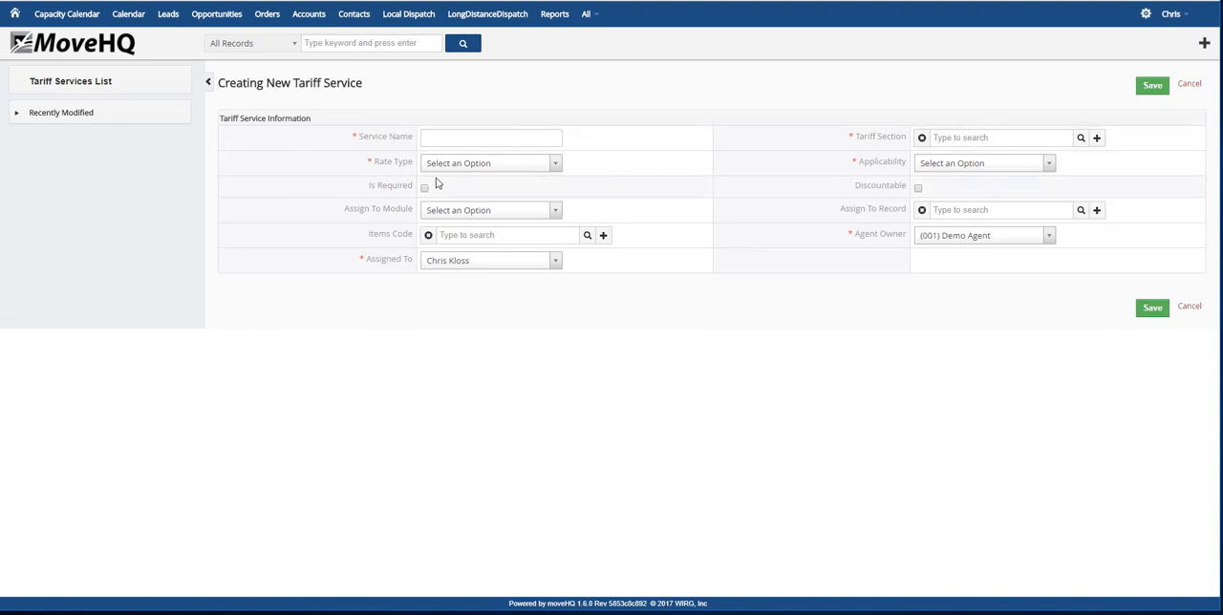
{"action": "left_click", "coordinate": [441, 138]}
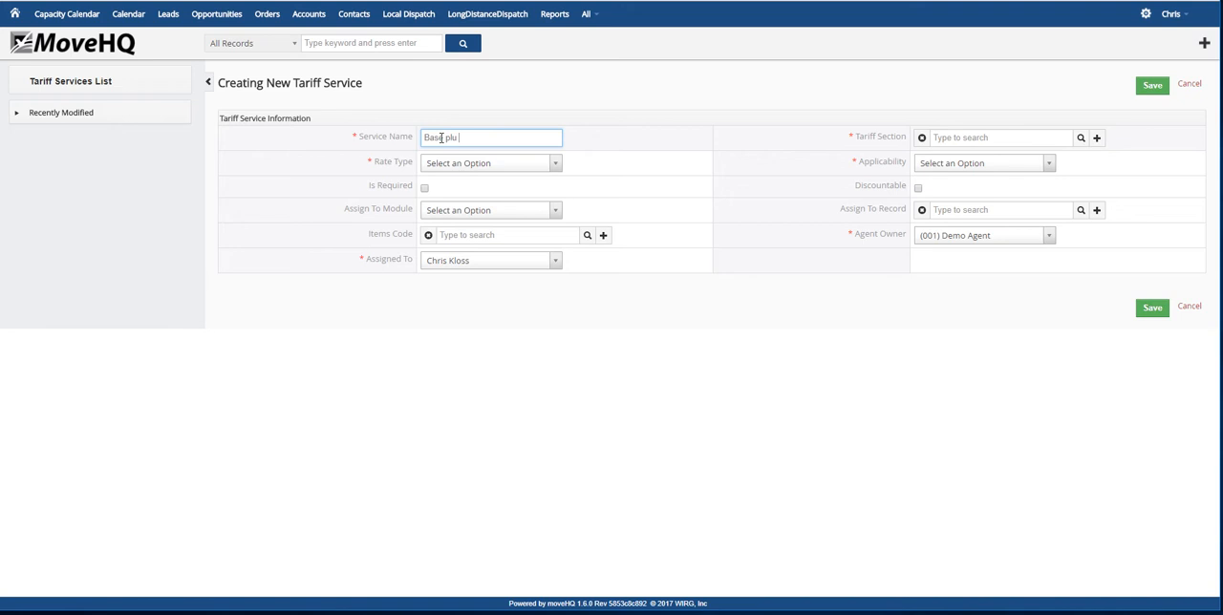
{"action": "type", "text": "trans"}
{"action": "left_click", "coordinate": [1081, 140]}
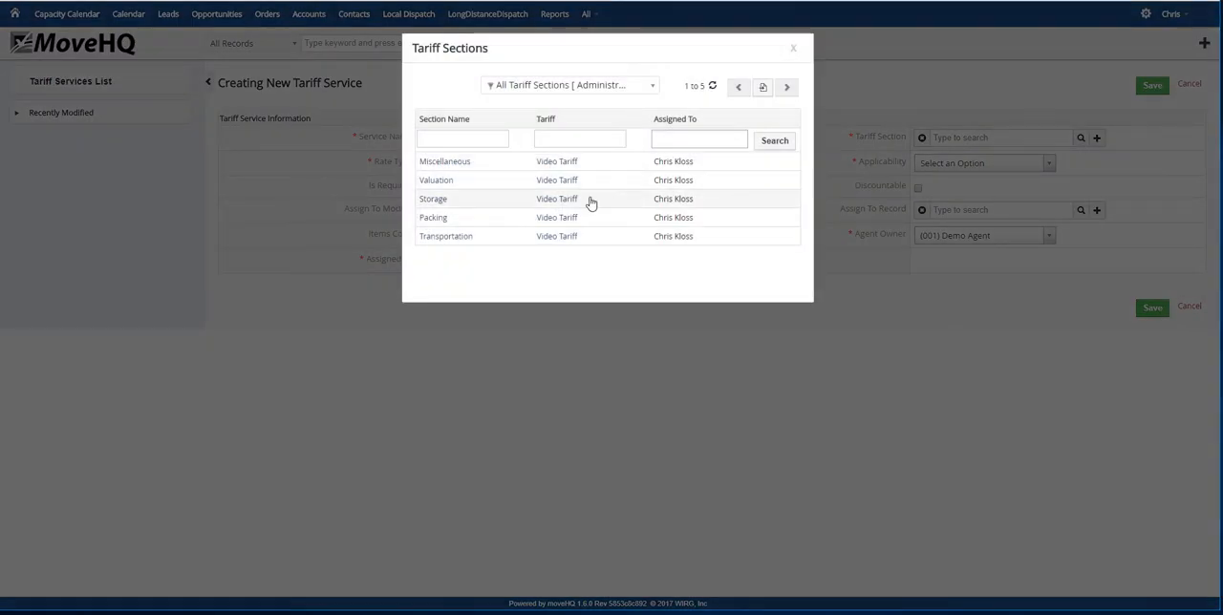
{"action": "left_click", "coordinate": [453, 239]}
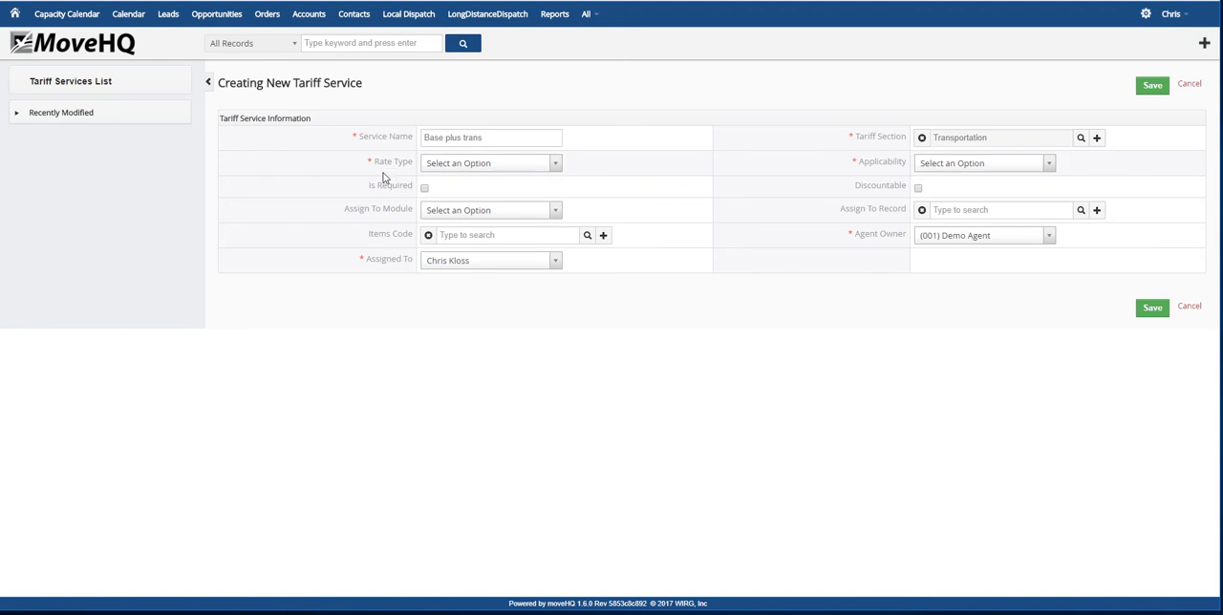
Set the service's rate type to Base Plus Trans. and its applicability to All Locations
{"action": "left_click", "coordinate": [554, 163]}
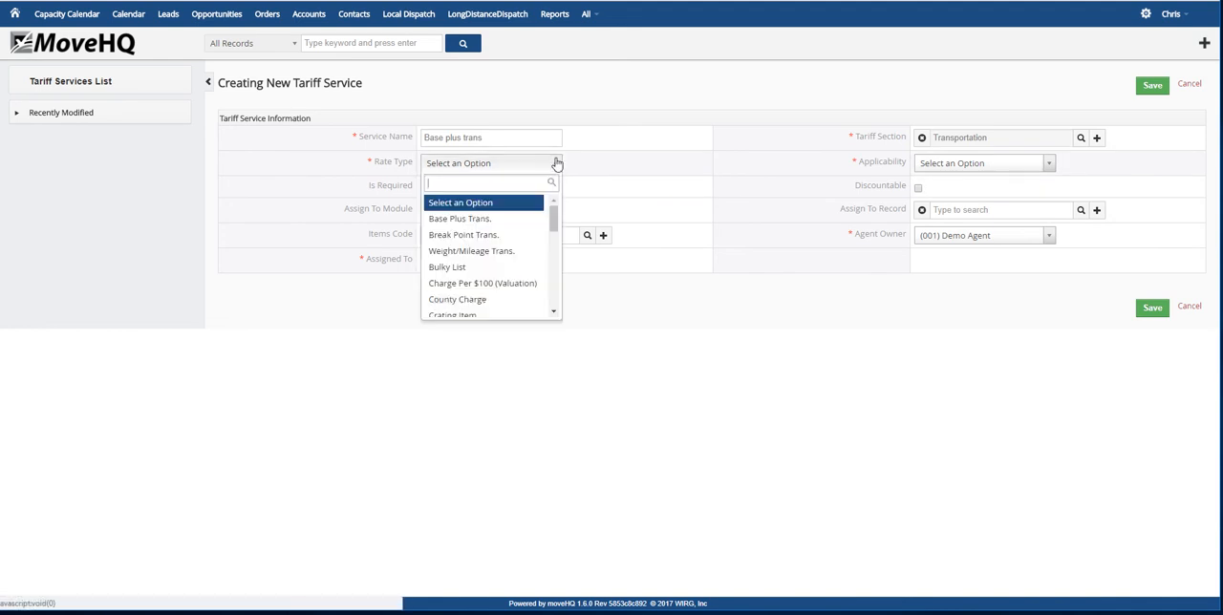
{"action": "left_click", "coordinate": [451, 222]}
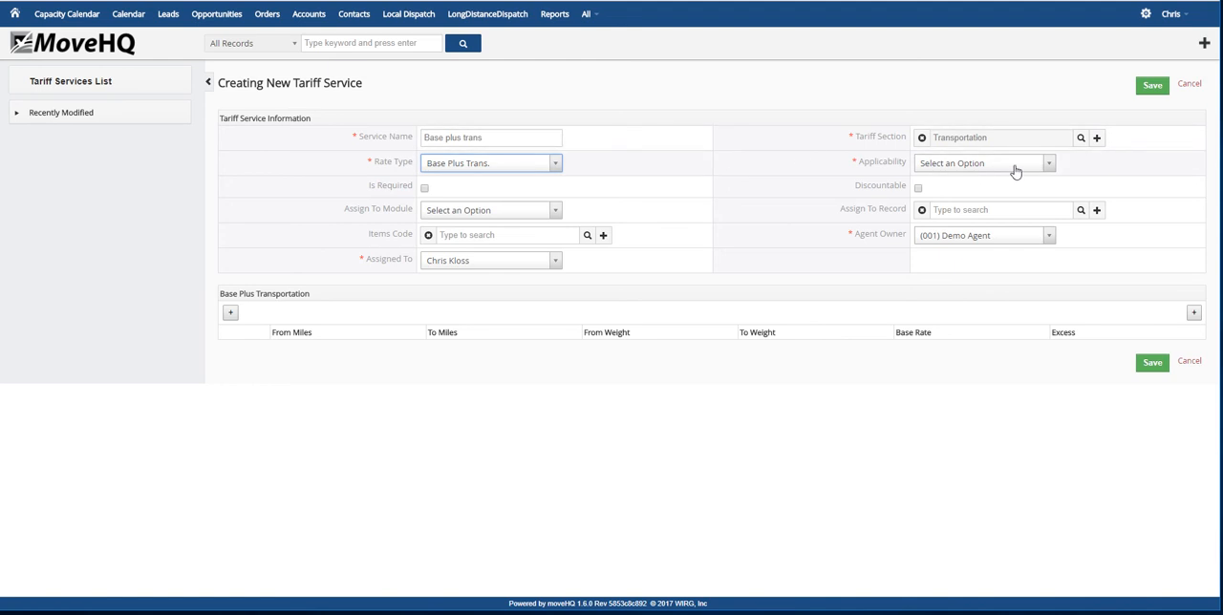
{"action": "left_click", "coordinate": [1048, 164]}
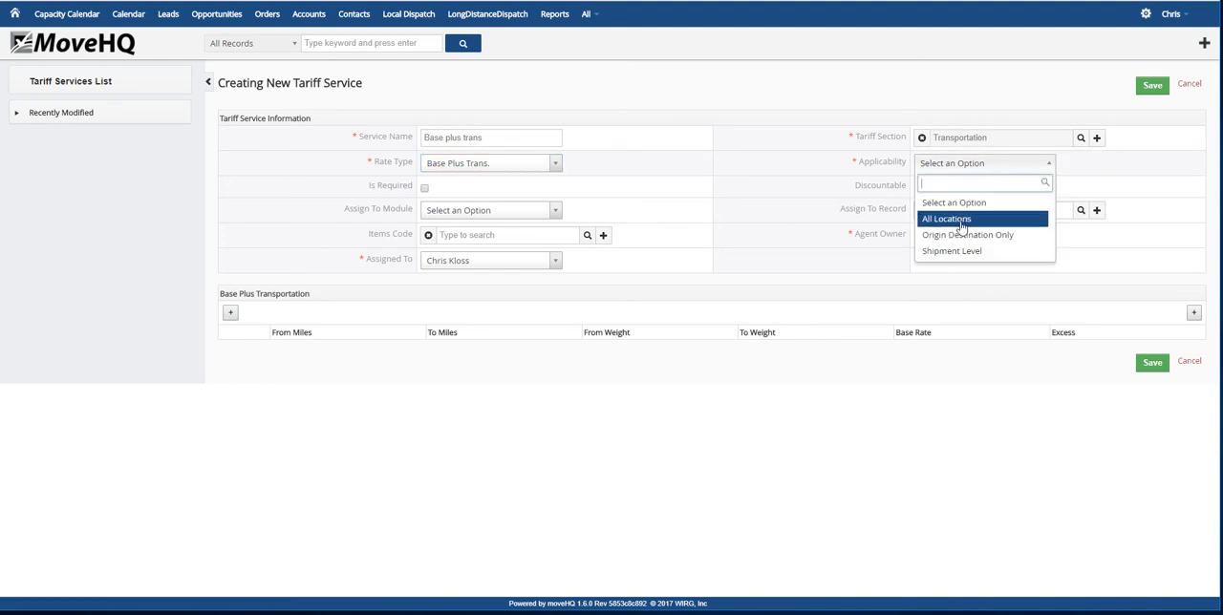
{"action": "left_click", "coordinate": [961, 221]}
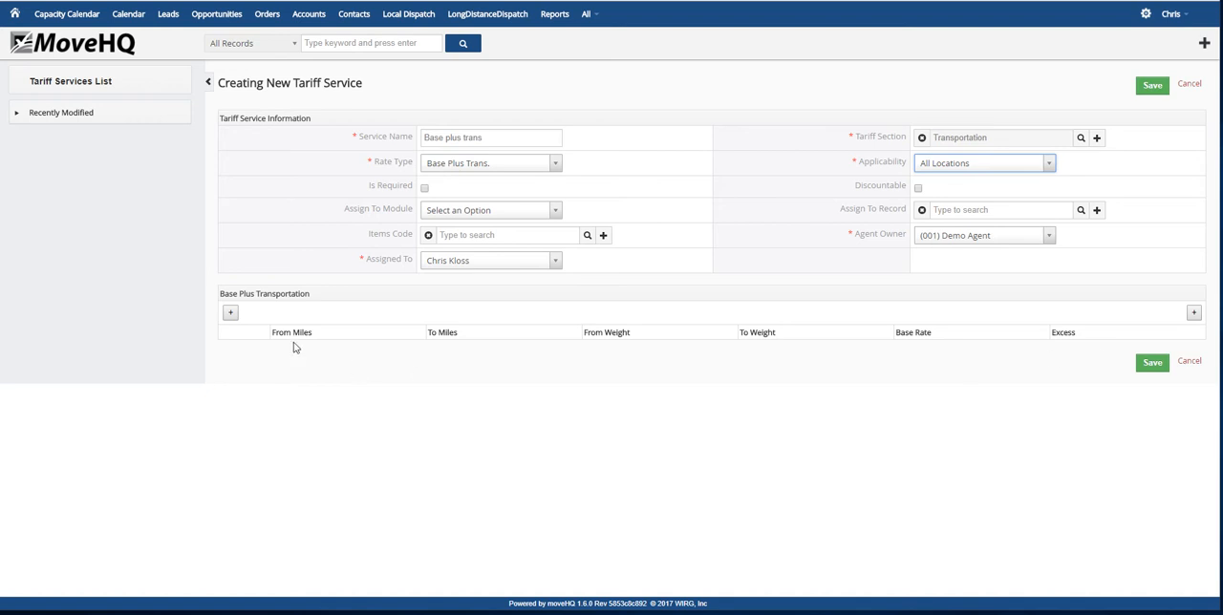
Add a Base Plus Transportation rate row covering miles 1 to 500 and weight 1 to 1000
{"action": "left_click", "coordinate": [230, 312]}
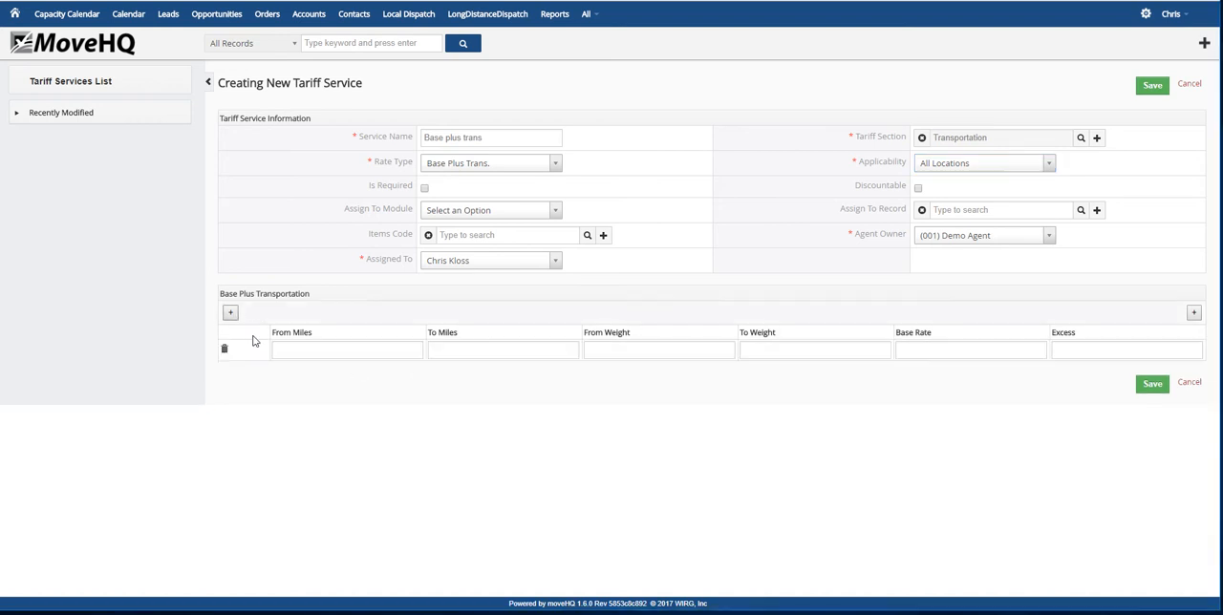
{"action": "left_click", "coordinate": [340, 351]}
{"action": "type", "text": "1"}
{"action": "left_click", "coordinate": [464, 353]}
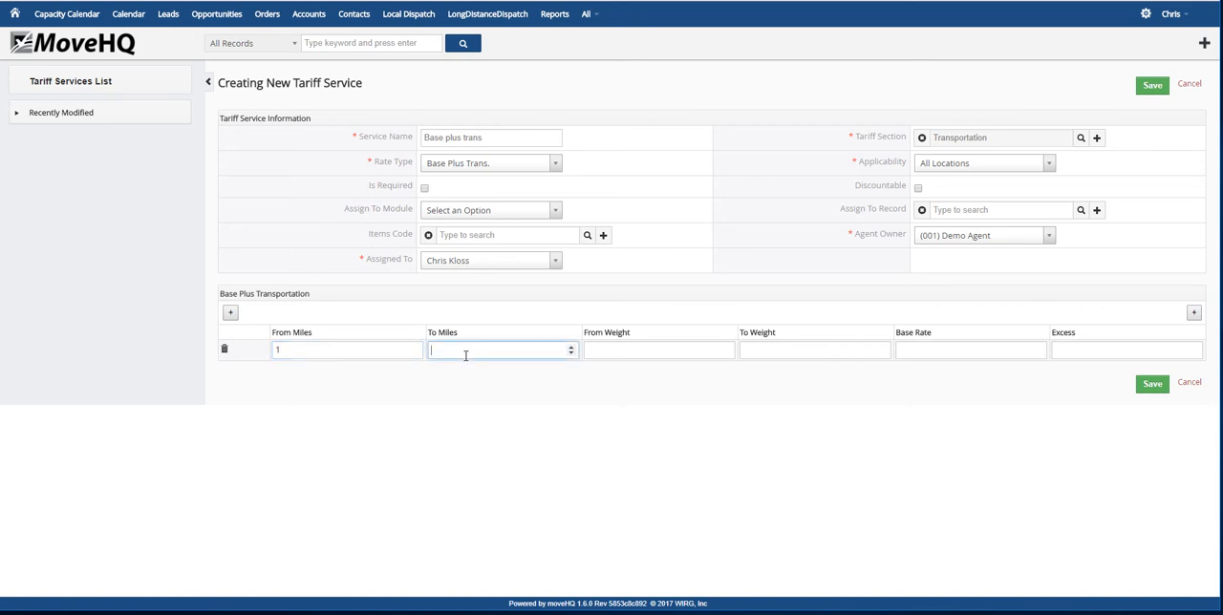
{"action": "type", "text": "500"}
{"action": "left_click", "coordinate": [625, 350]}
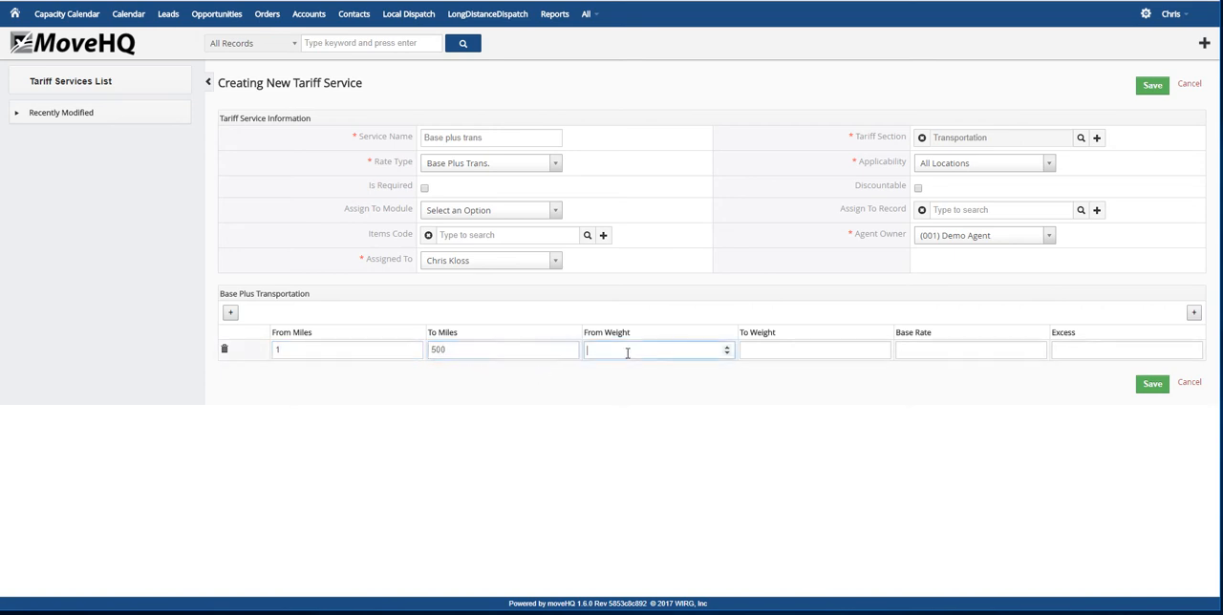
{"action": "type", "text": "1"}
{"action": "left_click", "coordinate": [819, 351]}
{"action": "type", "text": "1000"}
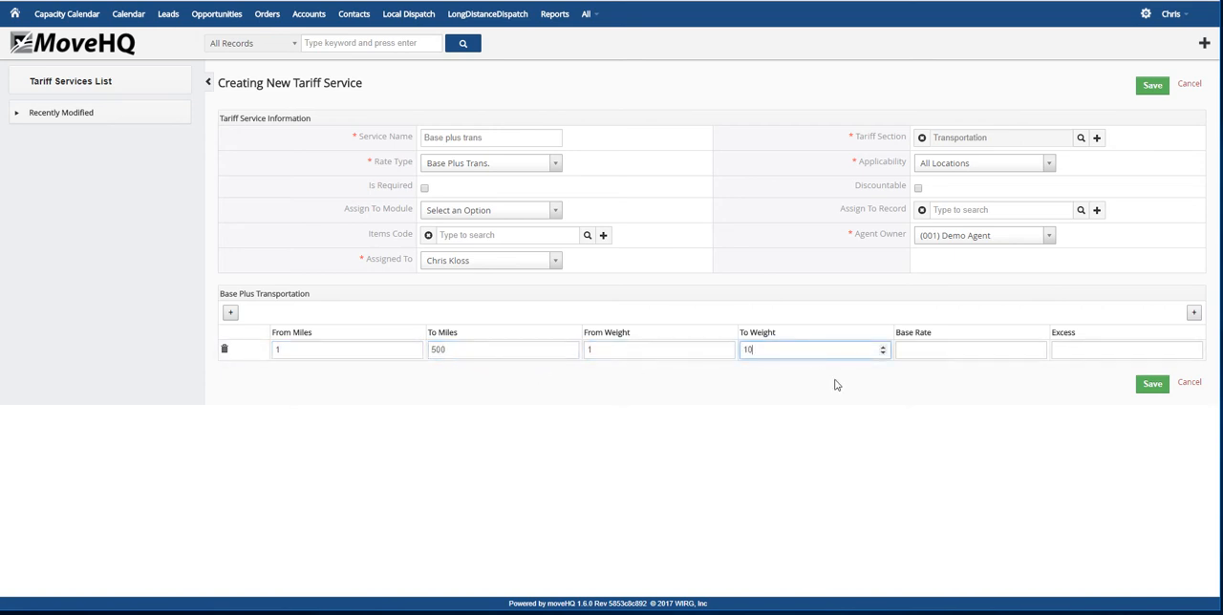
Give the rate row a base rate of 500 and an excess of 10.00, and save the tariff service
{"action": "left_click", "coordinate": [947, 356]}
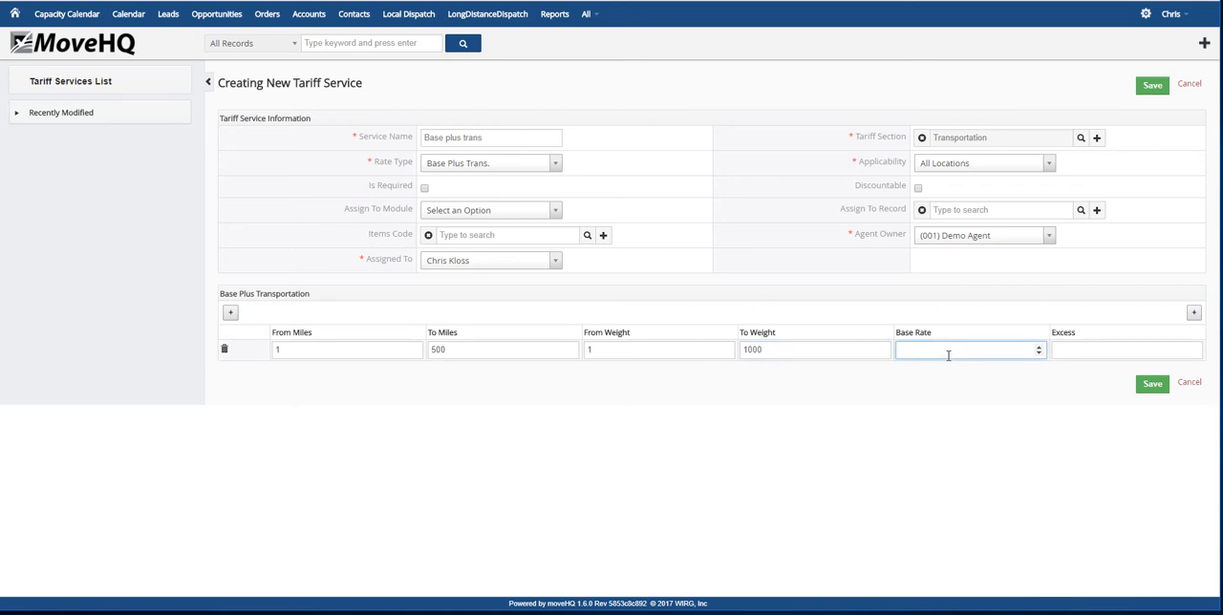
{"action": "left_click", "coordinate": [1146, 348]}
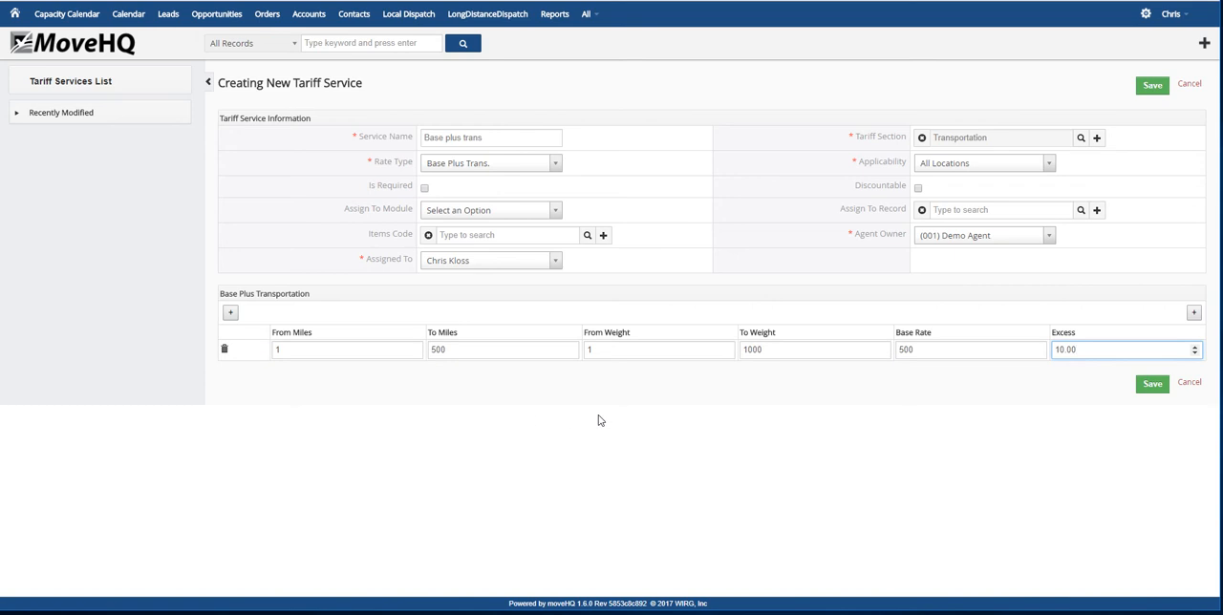
{"action": "left_click", "coordinate": [1147, 389]}
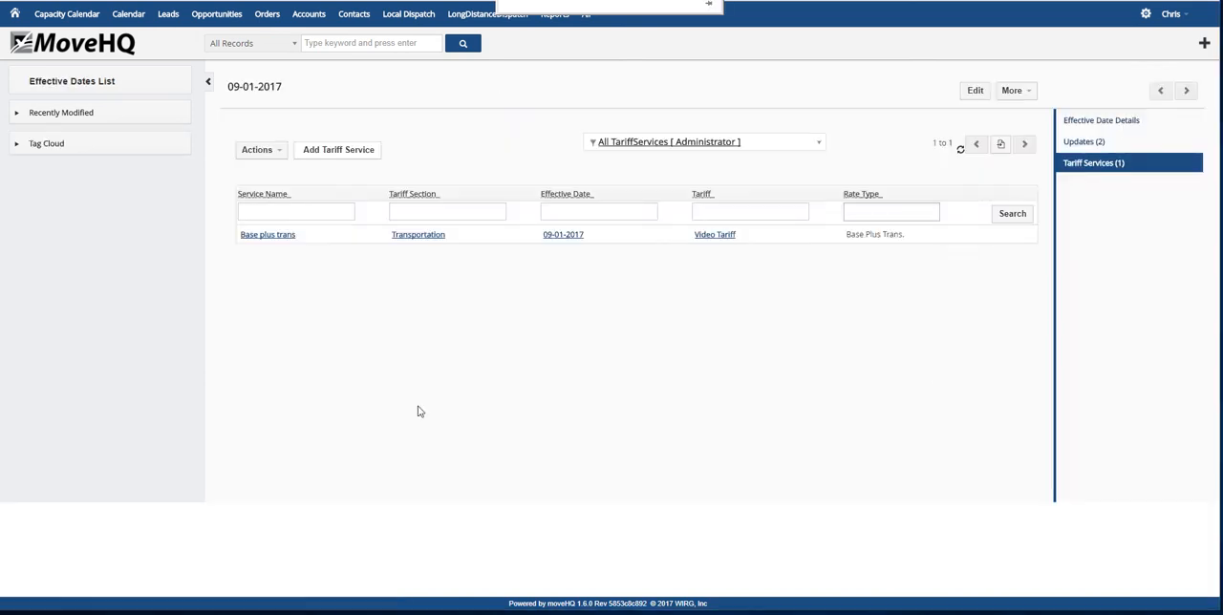
Start another tariff service named break point trans in the Transportation section
{"action": "left_click", "coordinate": [350, 158]}
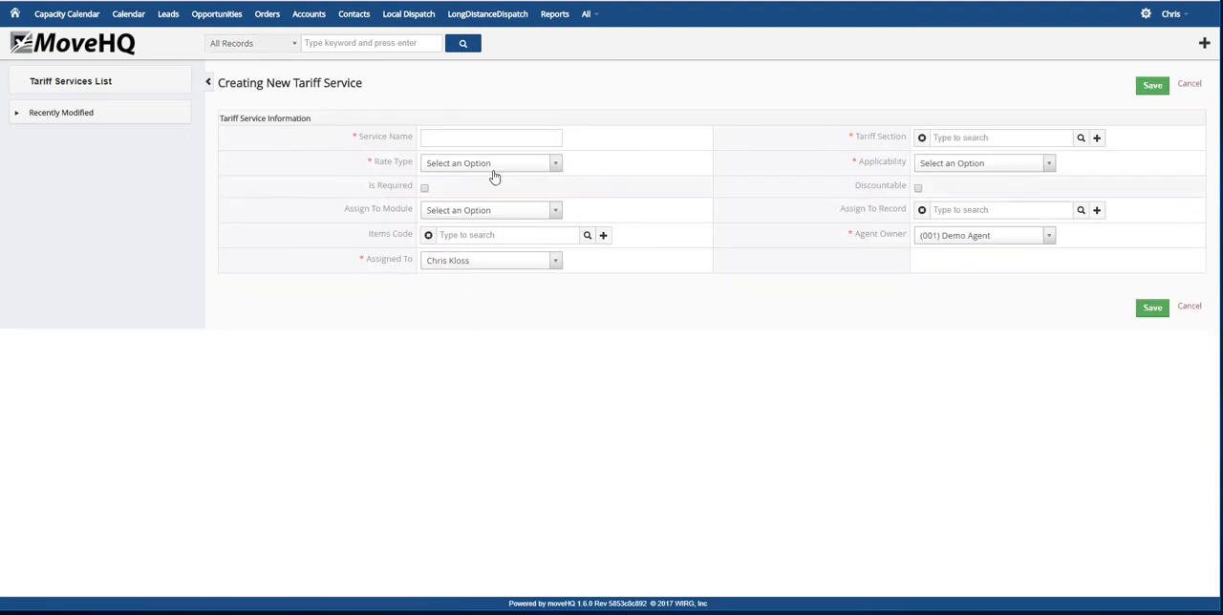
{"action": "left_click", "coordinate": [480, 138]}
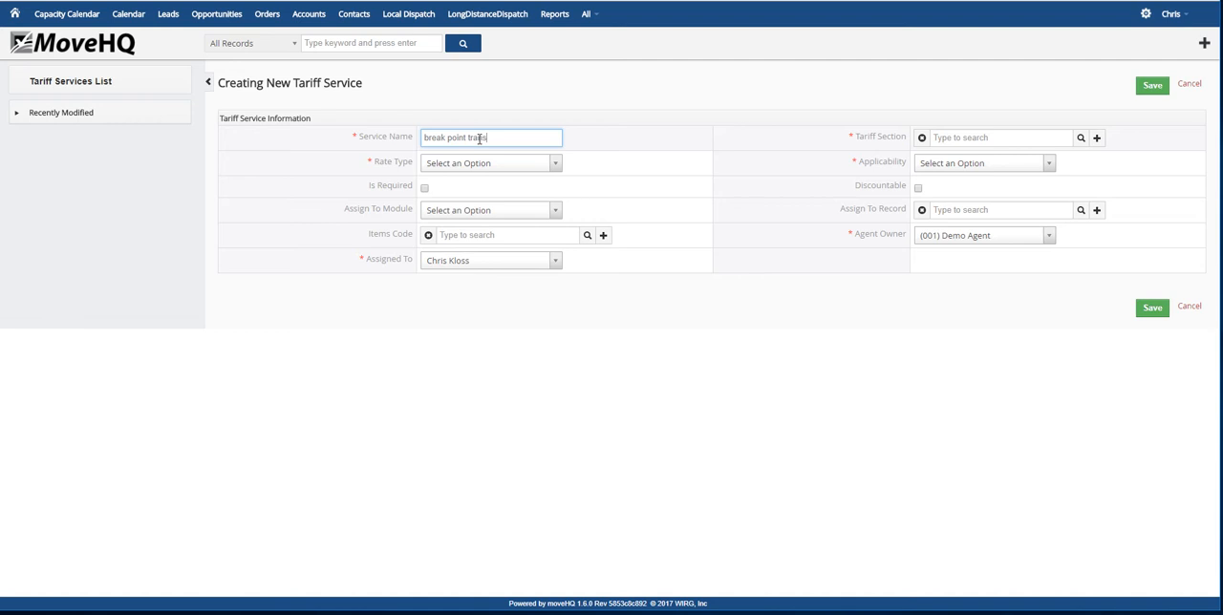
{"action": "left_click", "coordinate": [1080, 140]}
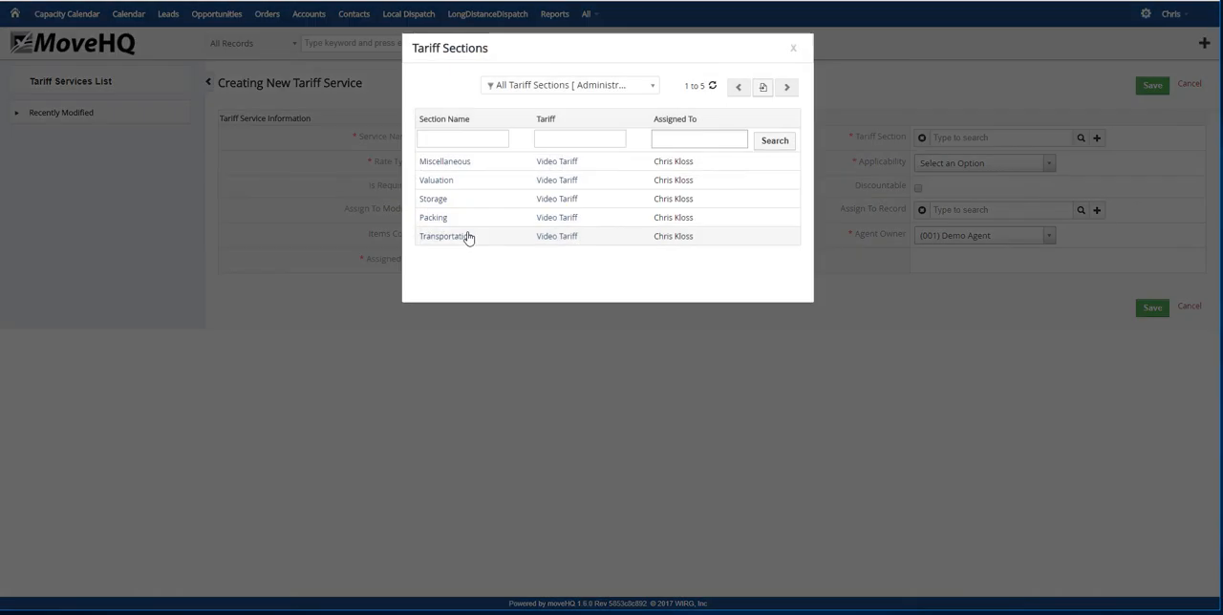
{"action": "left_click", "coordinate": [469, 238]}
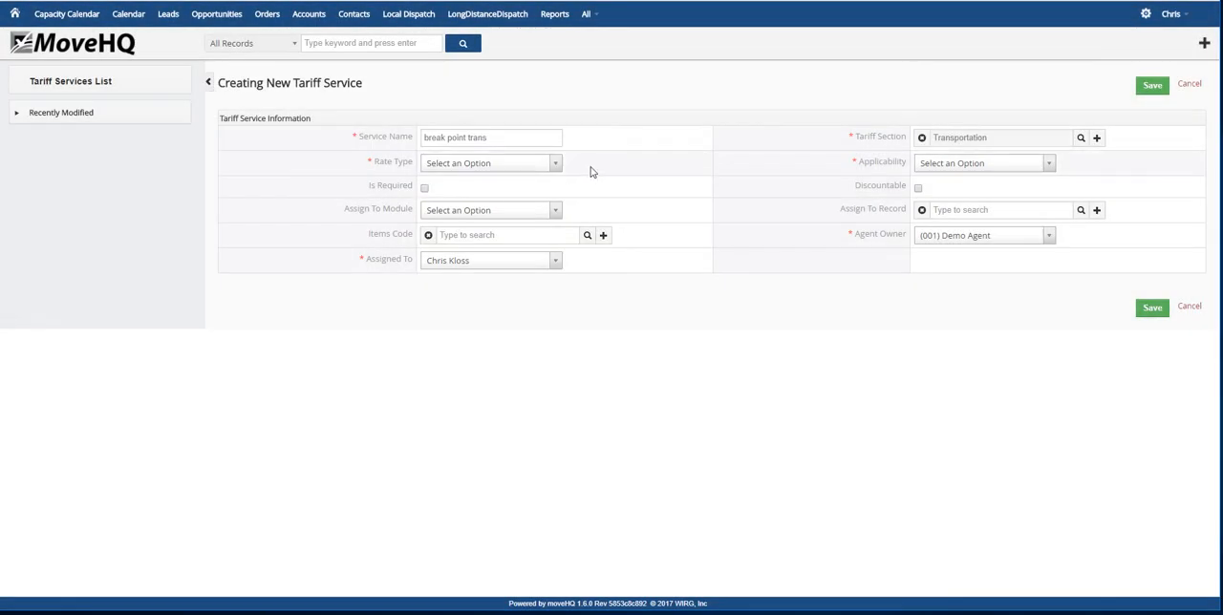
Set the new service's rate type to Break Point Trans. and its applicability to All Locations
{"action": "left_click", "coordinate": [554, 164]}
{"action": "left_click", "coordinate": [506, 235]}
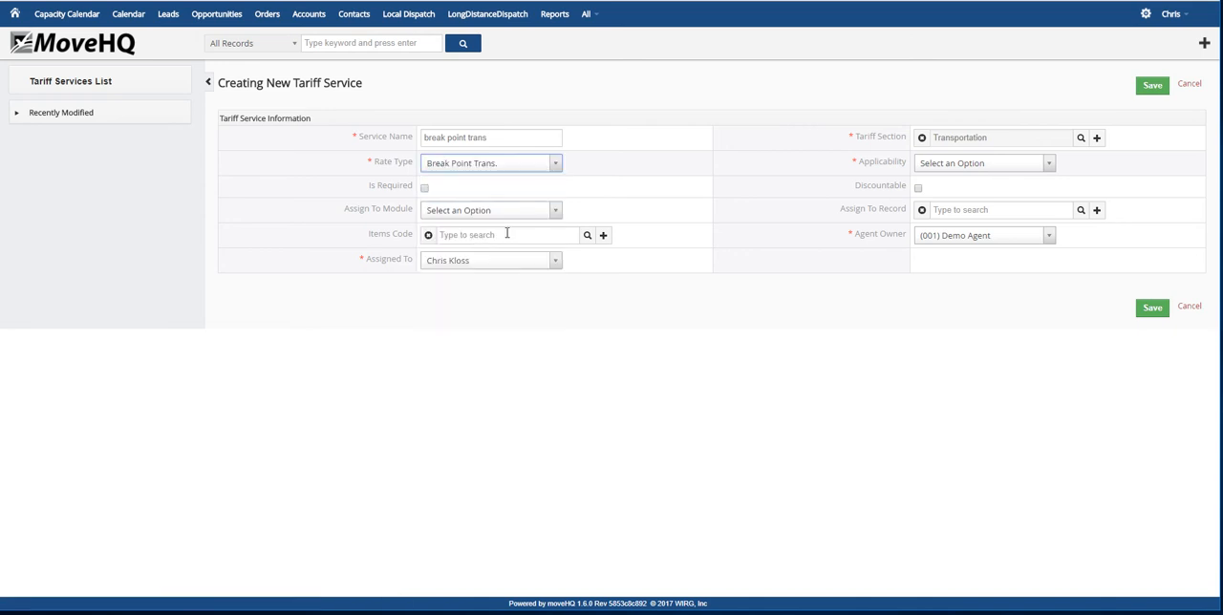
{"action": "left_click", "coordinate": [1015, 167]}
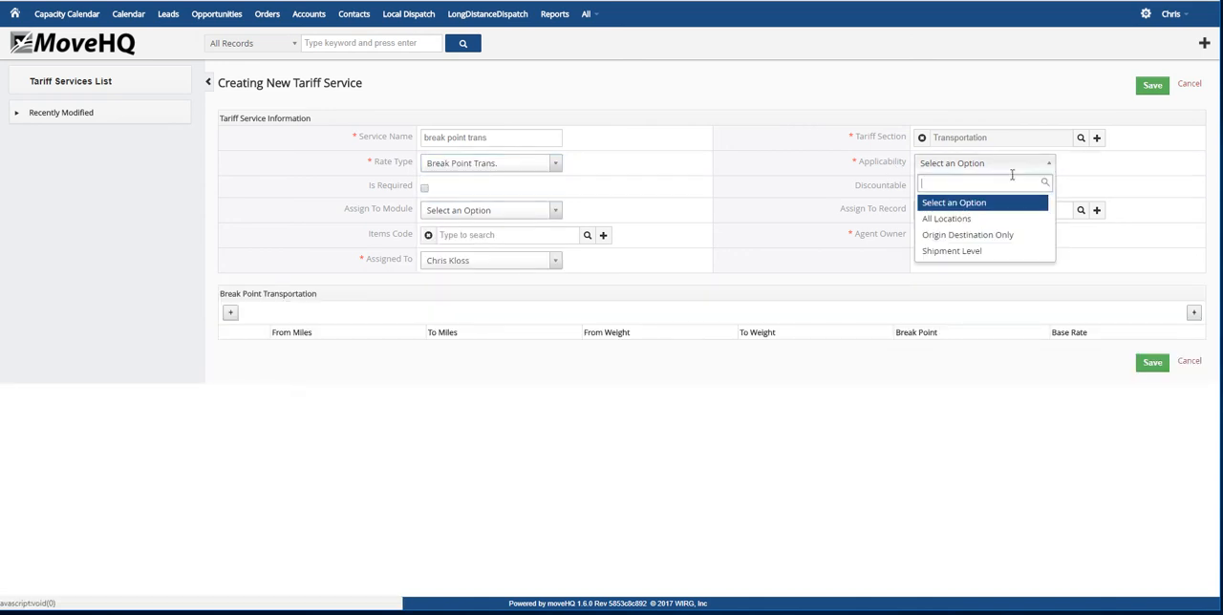
{"action": "left_click", "coordinate": [951, 219]}
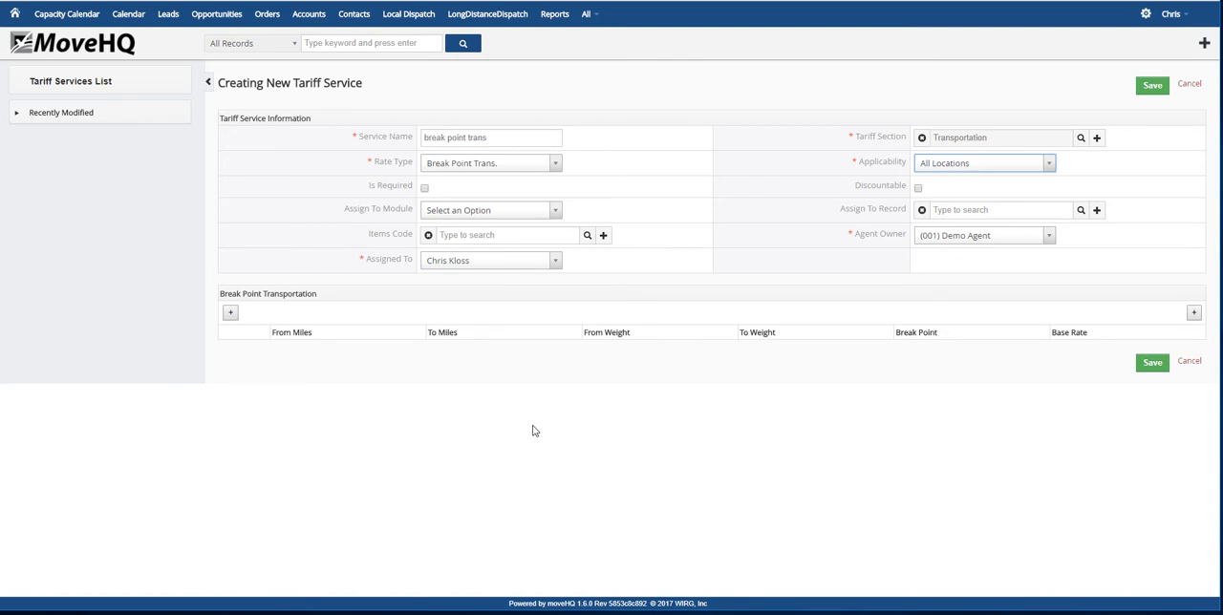
Add a Break Point Transportation rate row covering miles 1 to 500 and weight 1 to 1000
{"action": "left_click", "coordinate": [229, 313]}
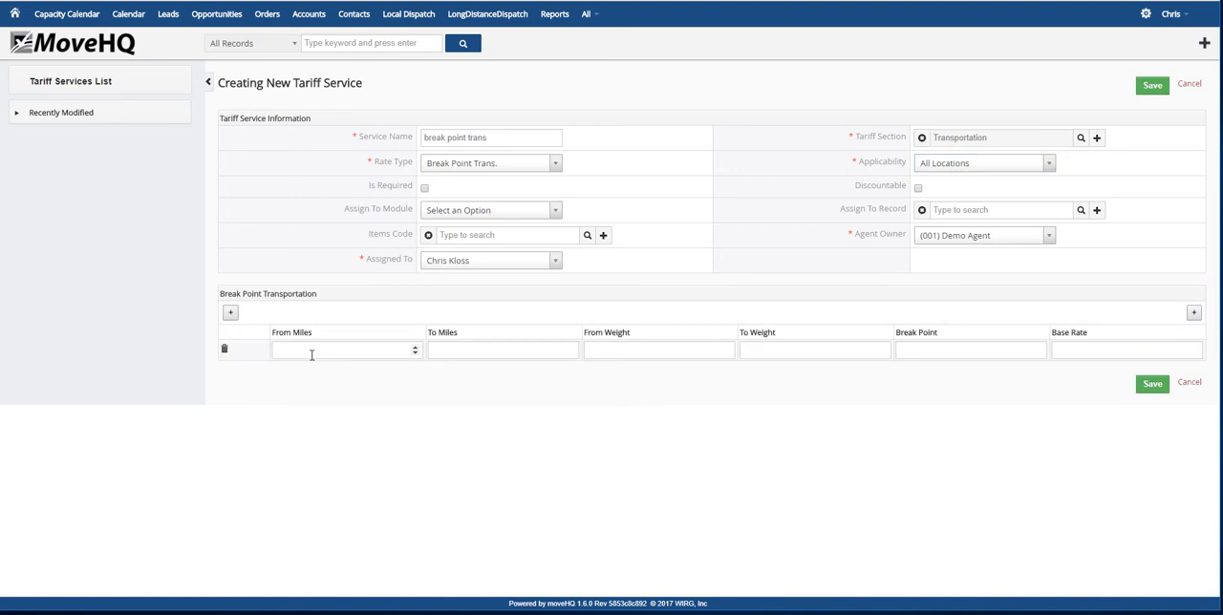
{"action": "left_click", "coordinate": [330, 349]}
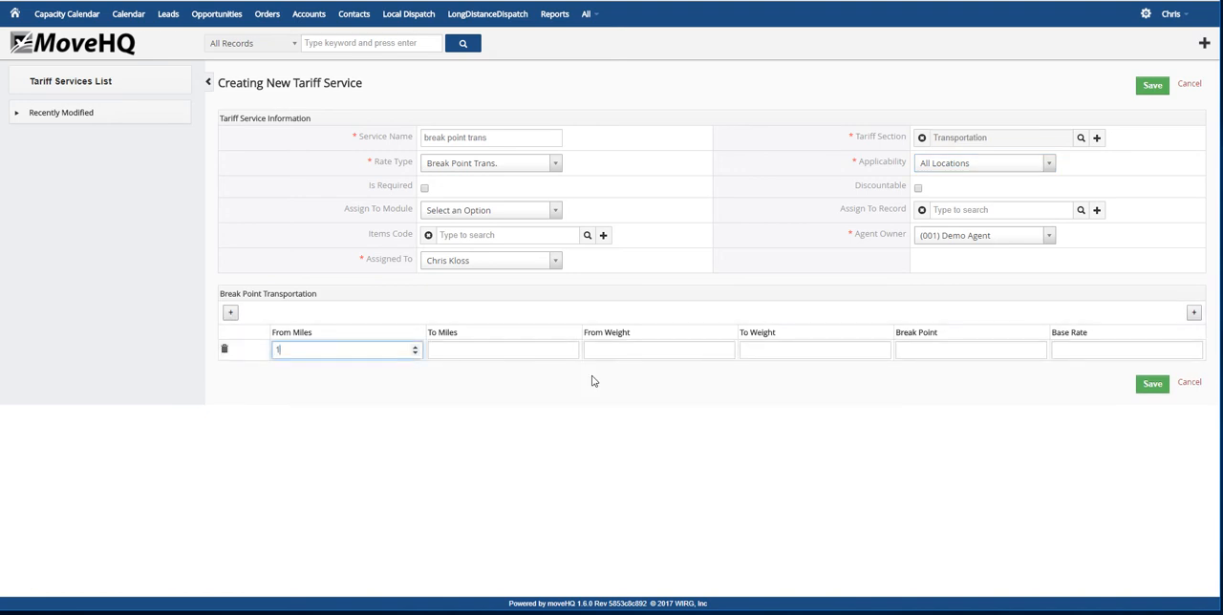
{"action": "left_click", "coordinate": [564, 351]}
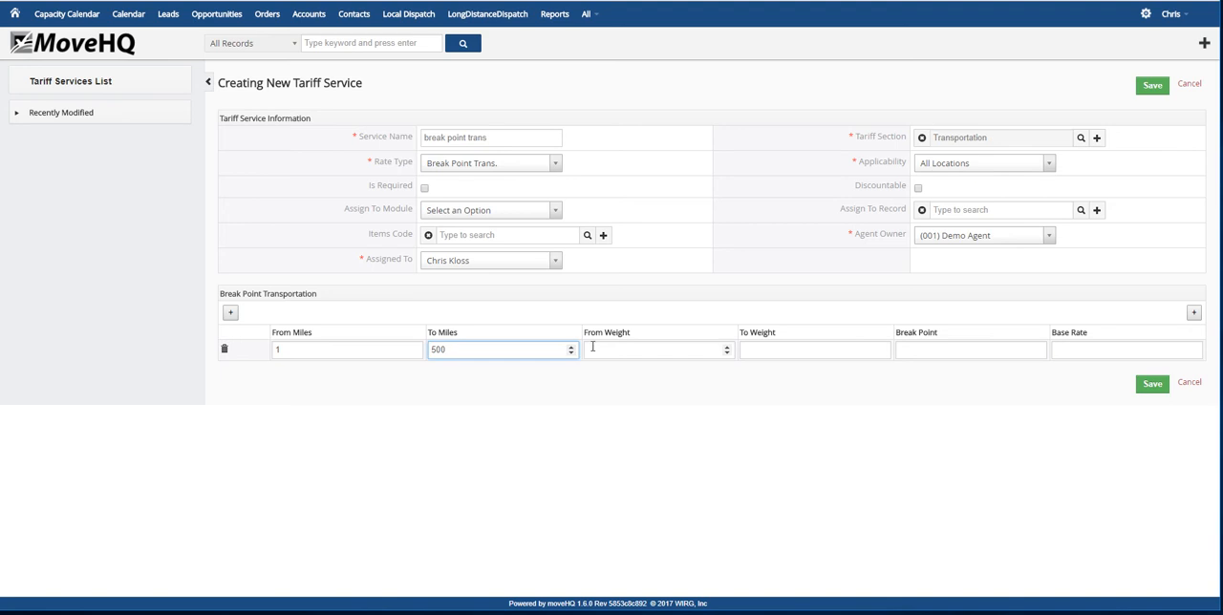
{"action": "left_click", "coordinate": [594, 350]}
{"action": "type", "text": "1"}
{"action": "left_click", "coordinate": [765, 352]}
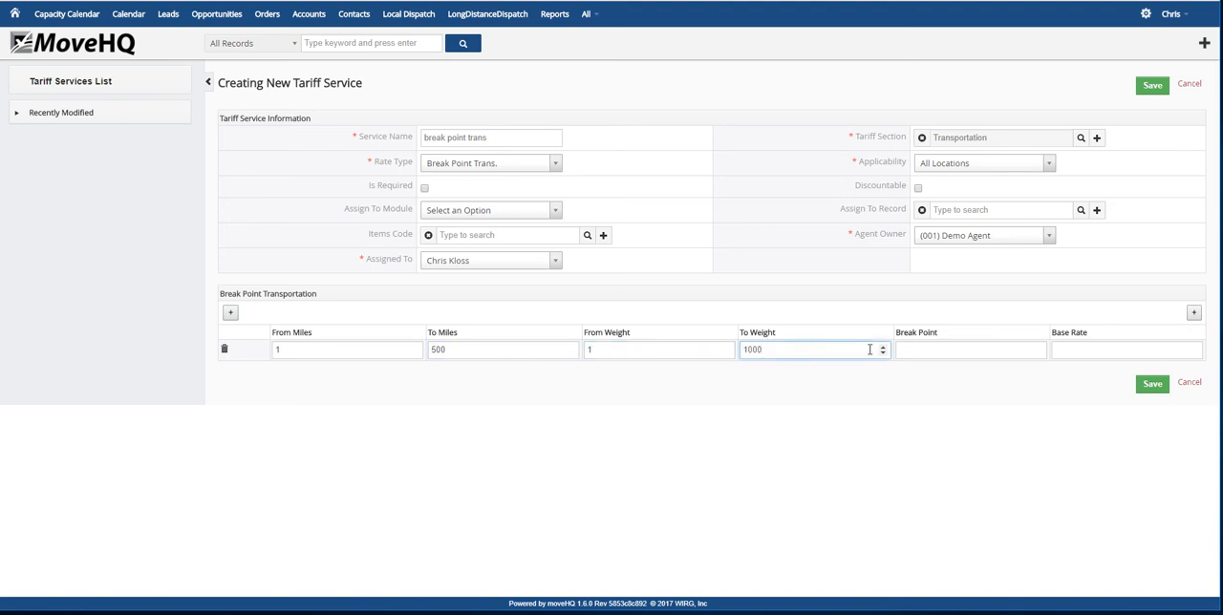
Give the rate row a break point of 750 and a base rate of 25.00, and save the tariff service
{"action": "left_click", "coordinate": [914, 349]}
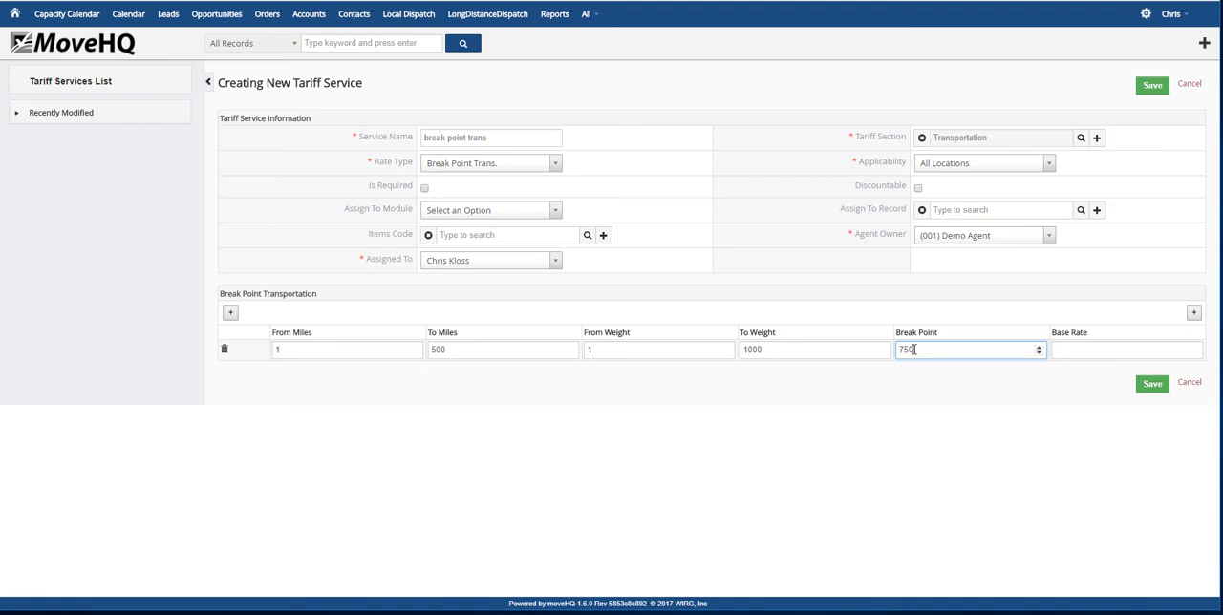
{"action": "type", "text": "750"}
{"action": "left_click", "coordinate": [1081, 351]}
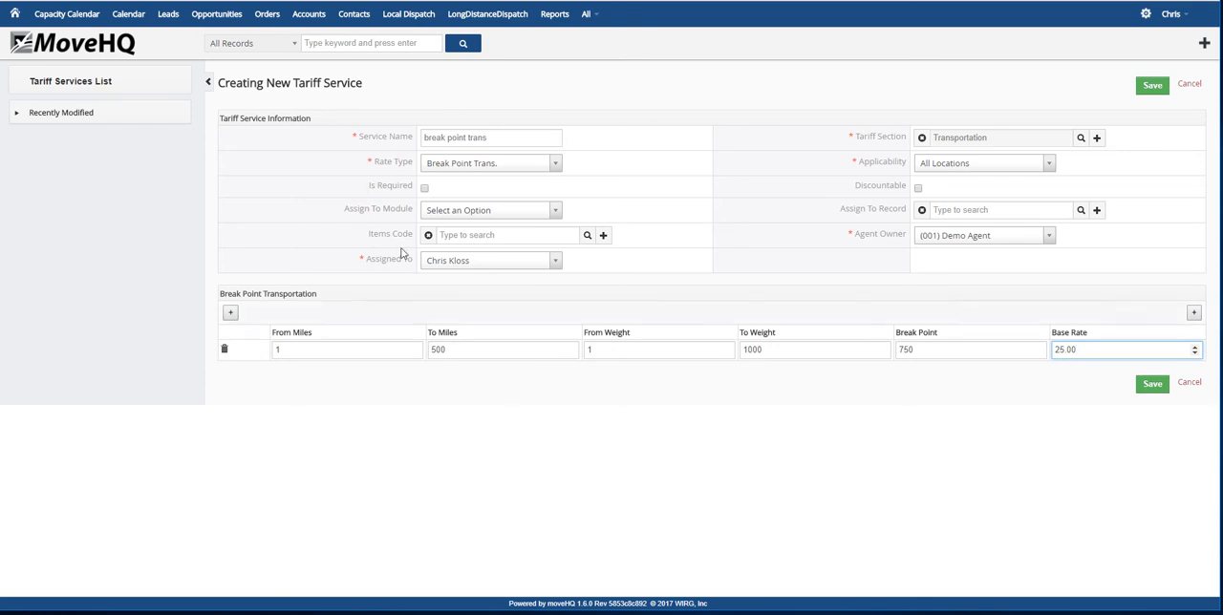
{"action": "left_click", "coordinate": [1153, 388]}
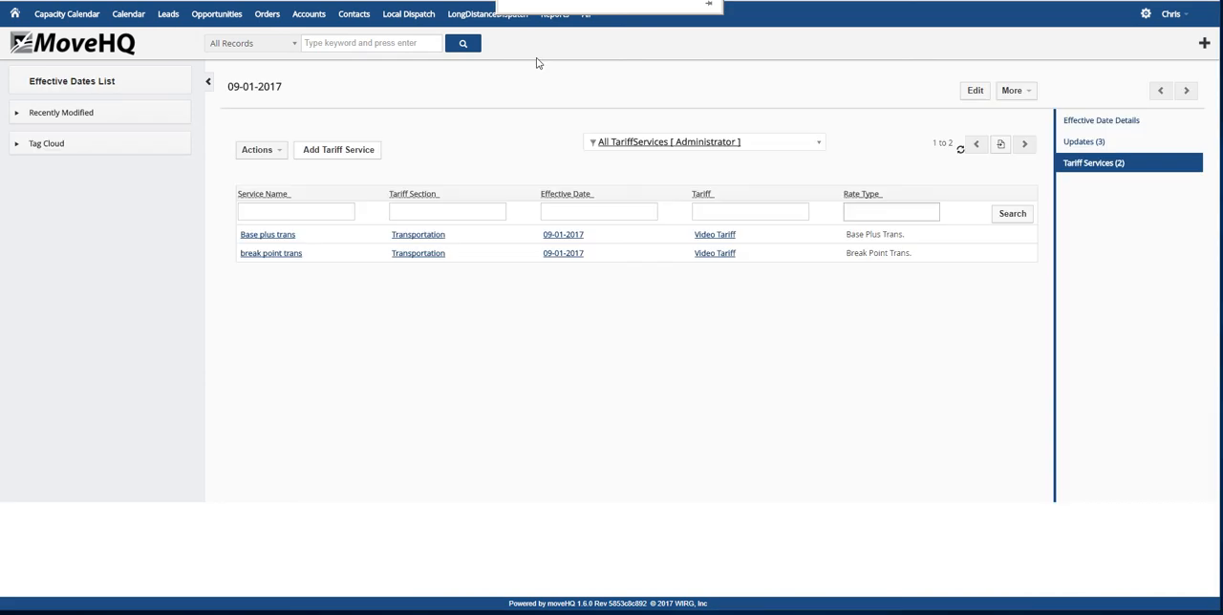
Start another tariff service named weight mileage trans in the Transportation section
{"action": "left_click", "coordinate": [360, 153]}
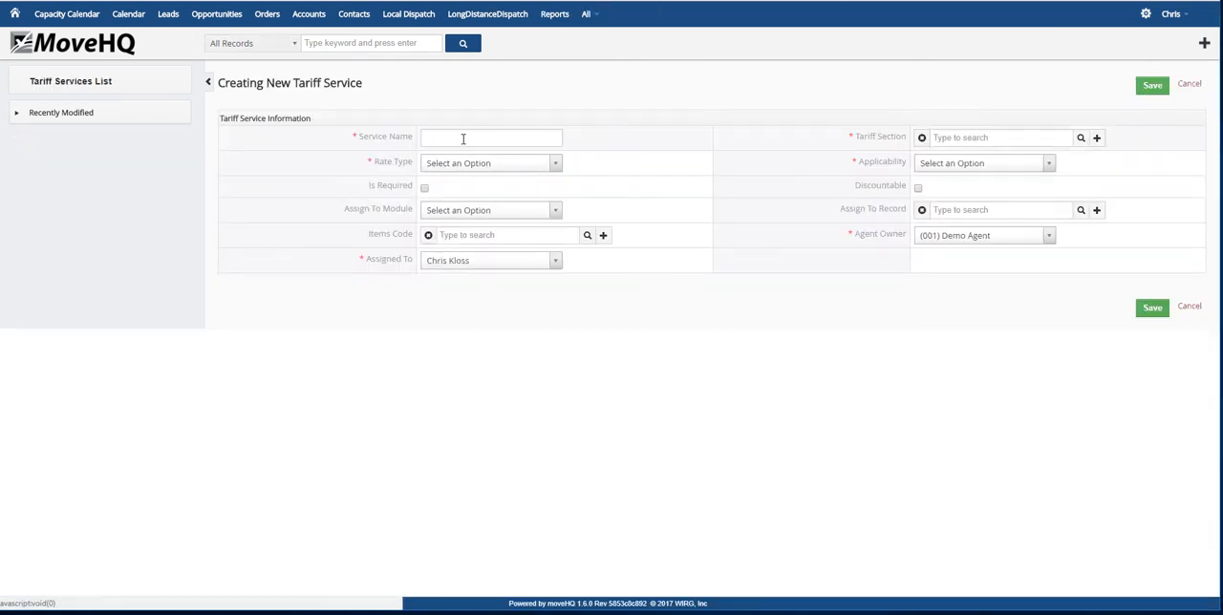
{"action": "left_click", "coordinate": [462, 139]}
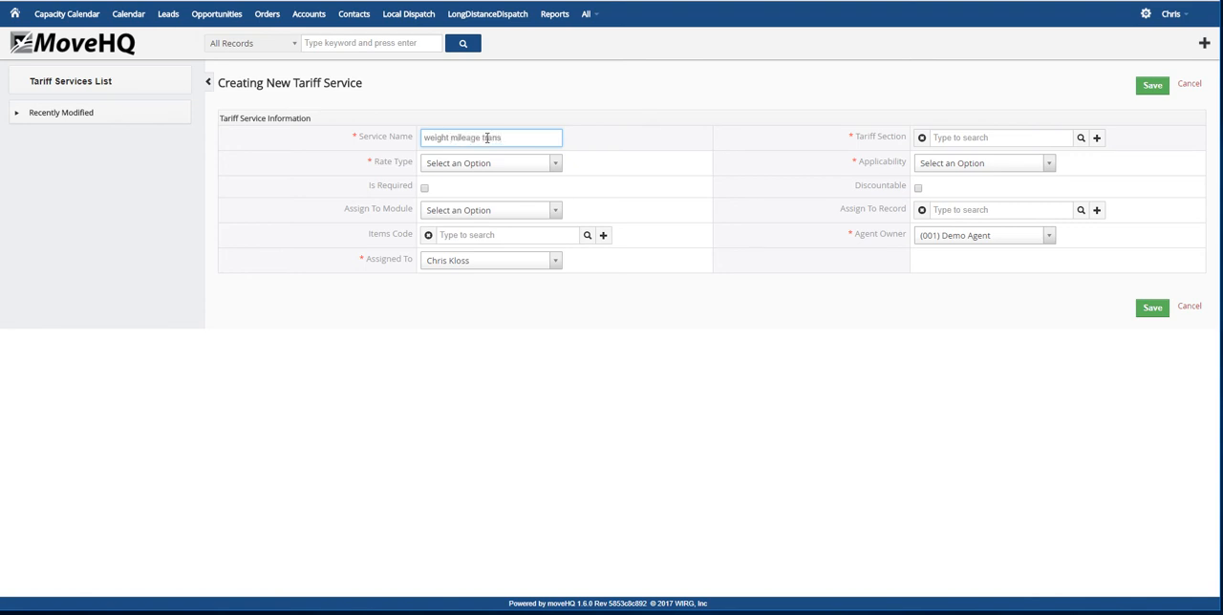
{"action": "left_click", "coordinate": [1080, 139]}
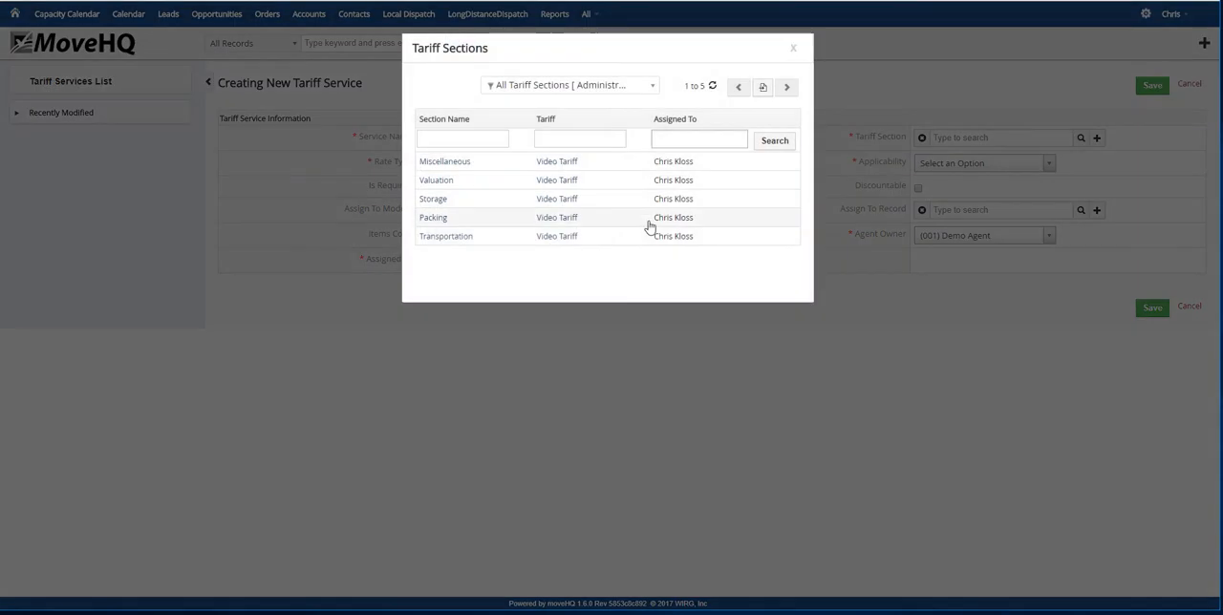
{"action": "left_click", "coordinate": [478, 237]}
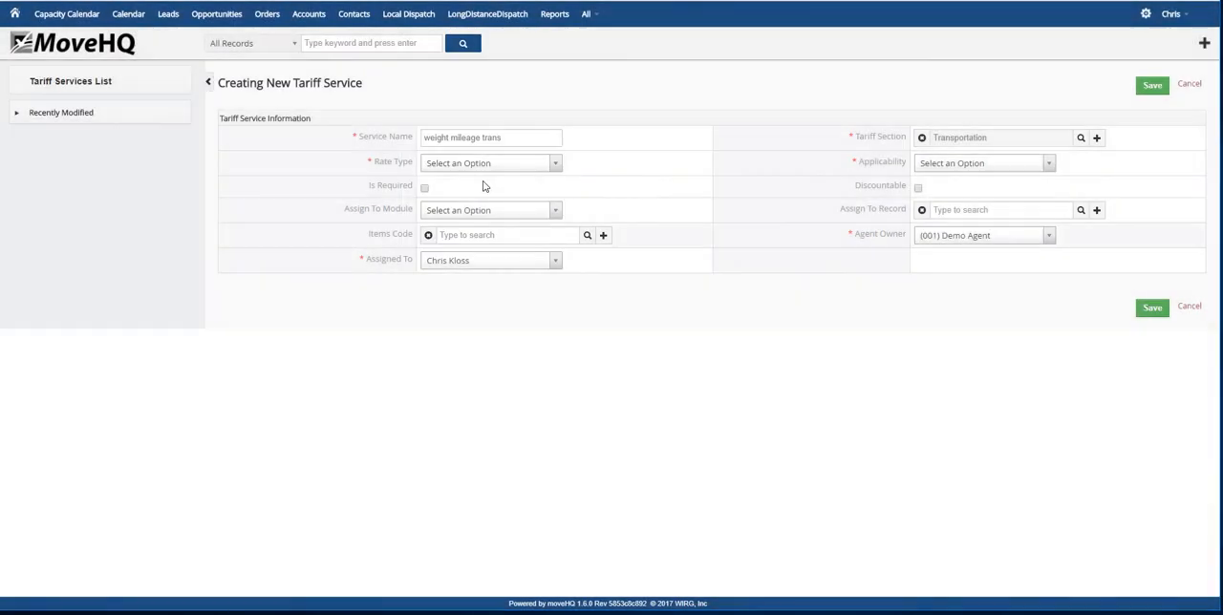
Set the service's rate type to Weight/Mileage Trans. and its applicability to All Locations, and save it without rate rows
{"action": "left_click", "coordinate": [555, 164]}
{"action": "left_click", "coordinate": [478, 248]}
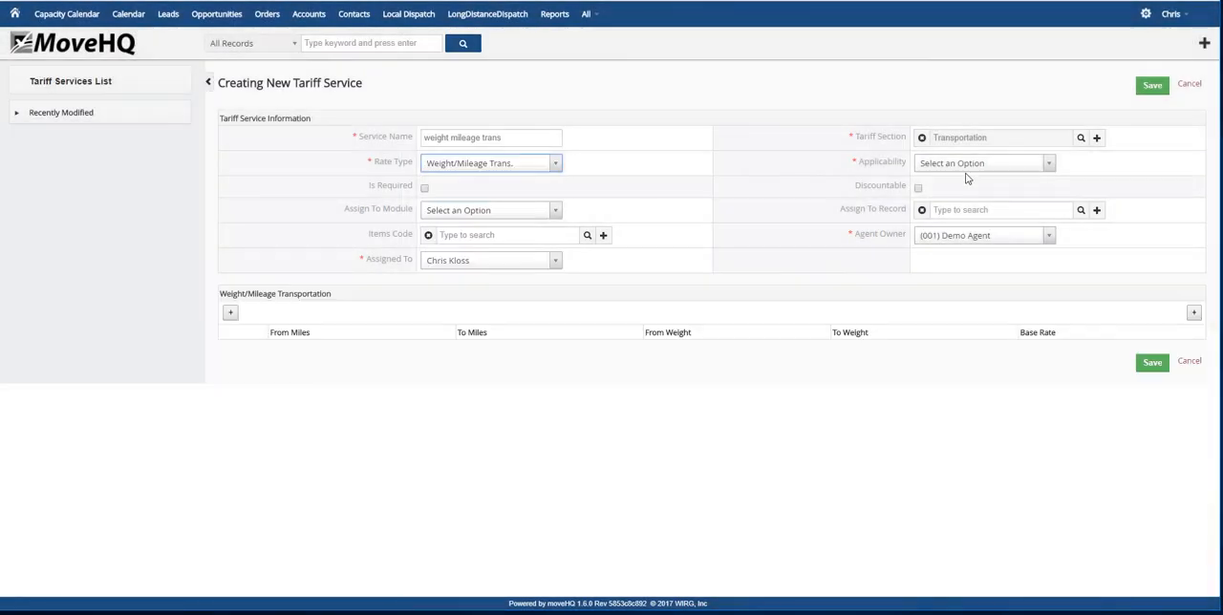
{"action": "left_click", "coordinate": [1056, 167]}
{"action": "left_click", "coordinate": [941, 216]}
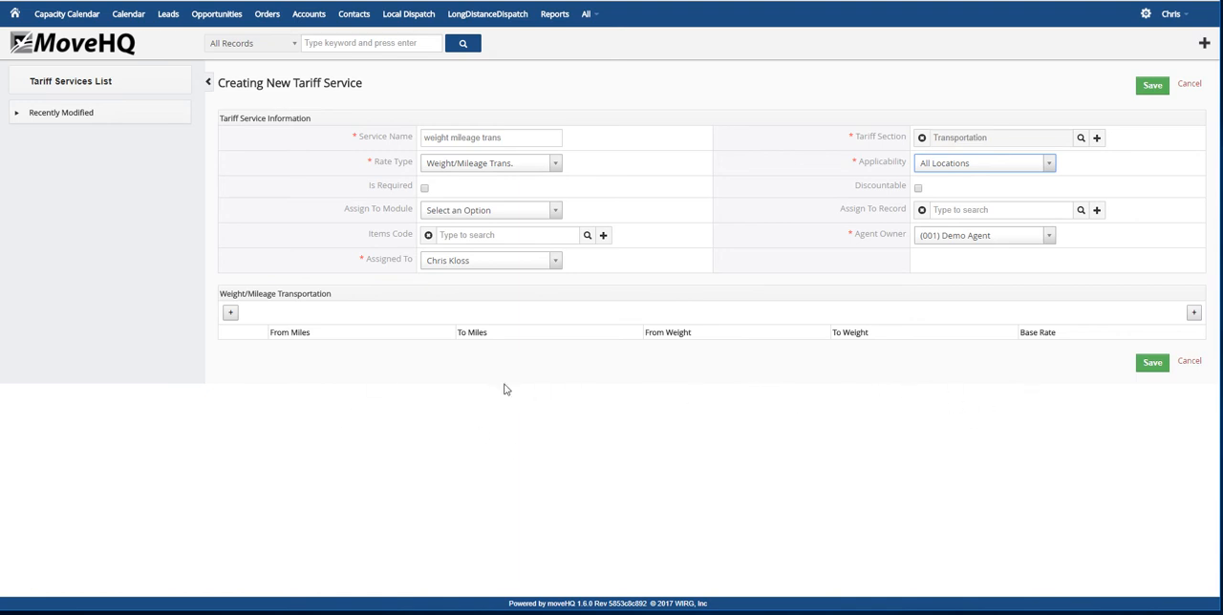
{"action": "left_click", "coordinate": [1154, 365]}
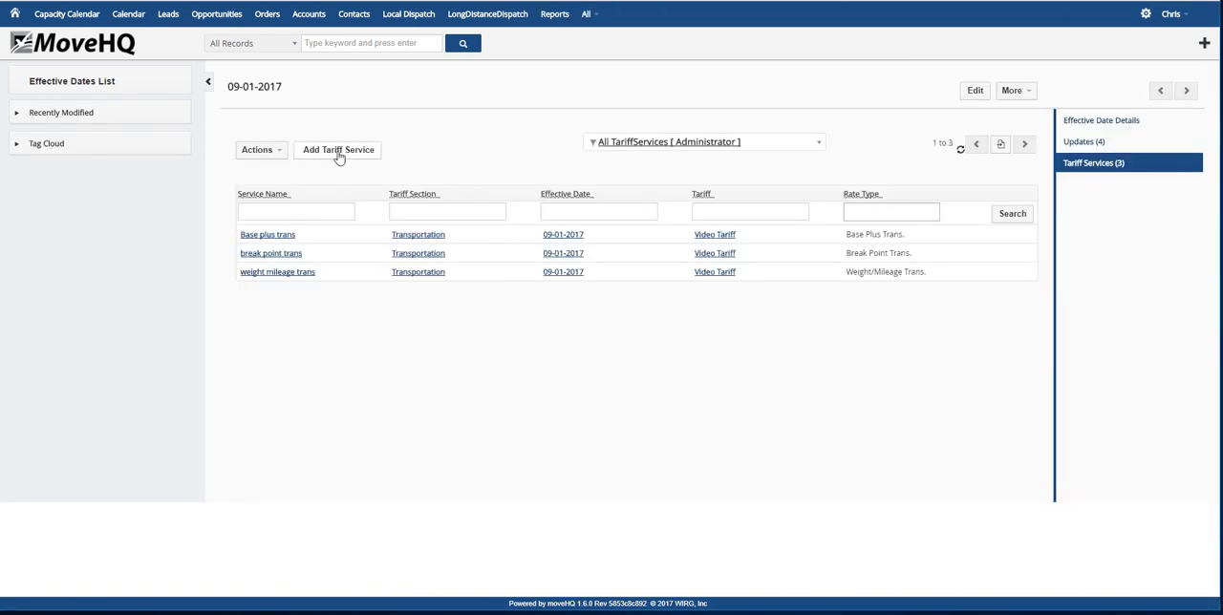
Start another tariff service named Bulky list in the Miscellaneous section
{"action": "left_click", "coordinate": [339, 156]}
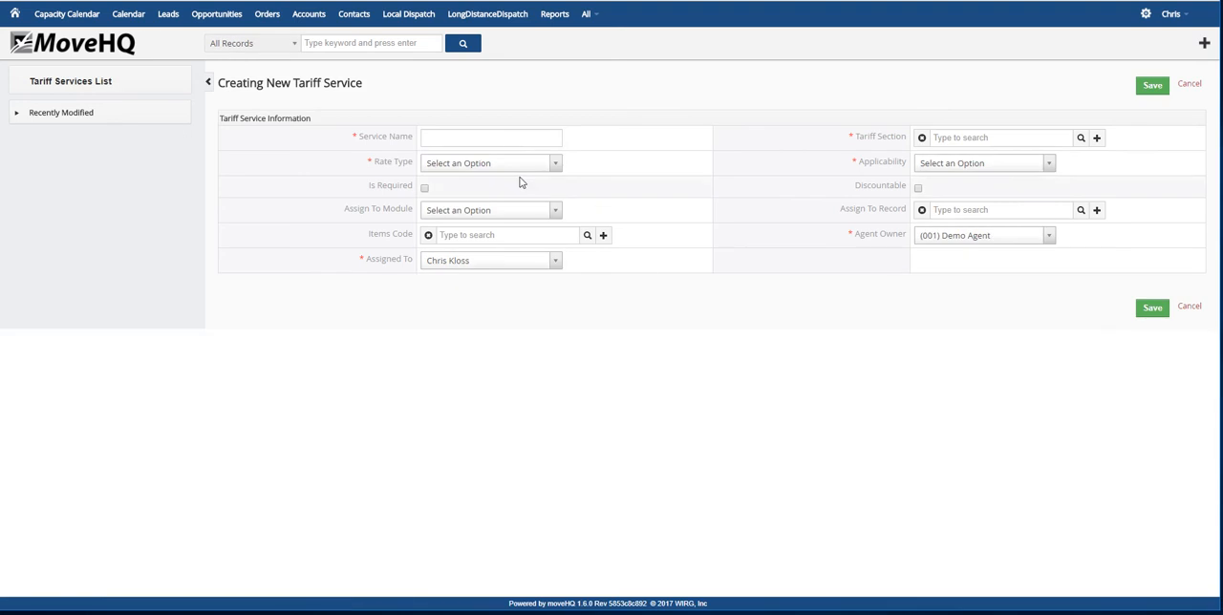
{"action": "left_click", "coordinate": [487, 138]}
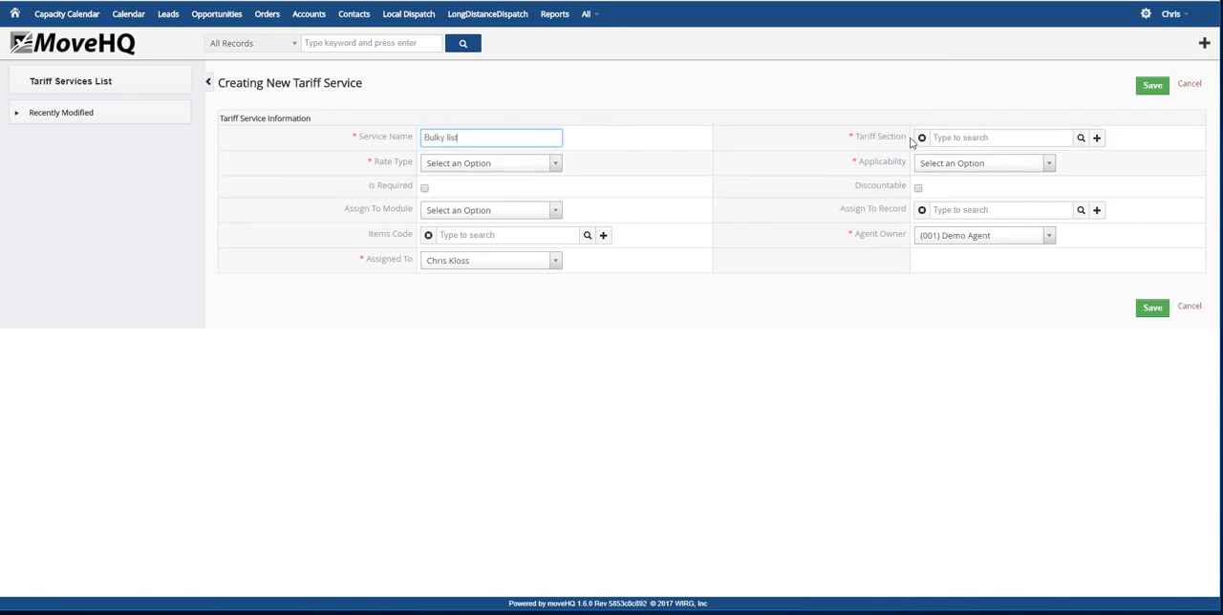
{"action": "left_click", "coordinate": [1080, 144]}
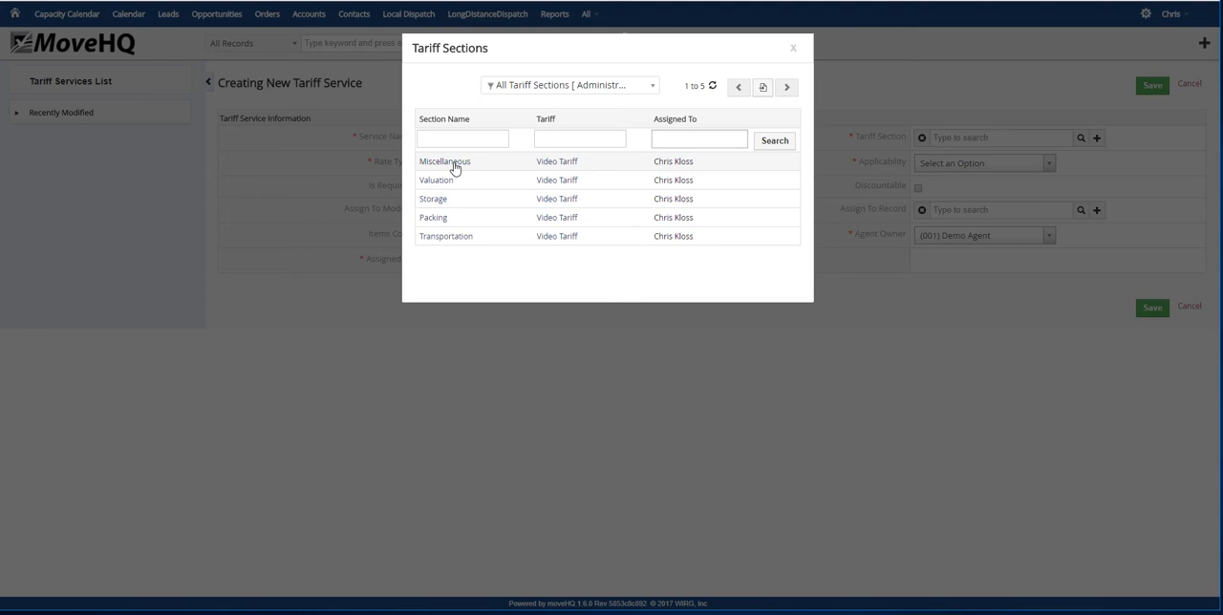
{"action": "left_click", "coordinate": [454, 163]}
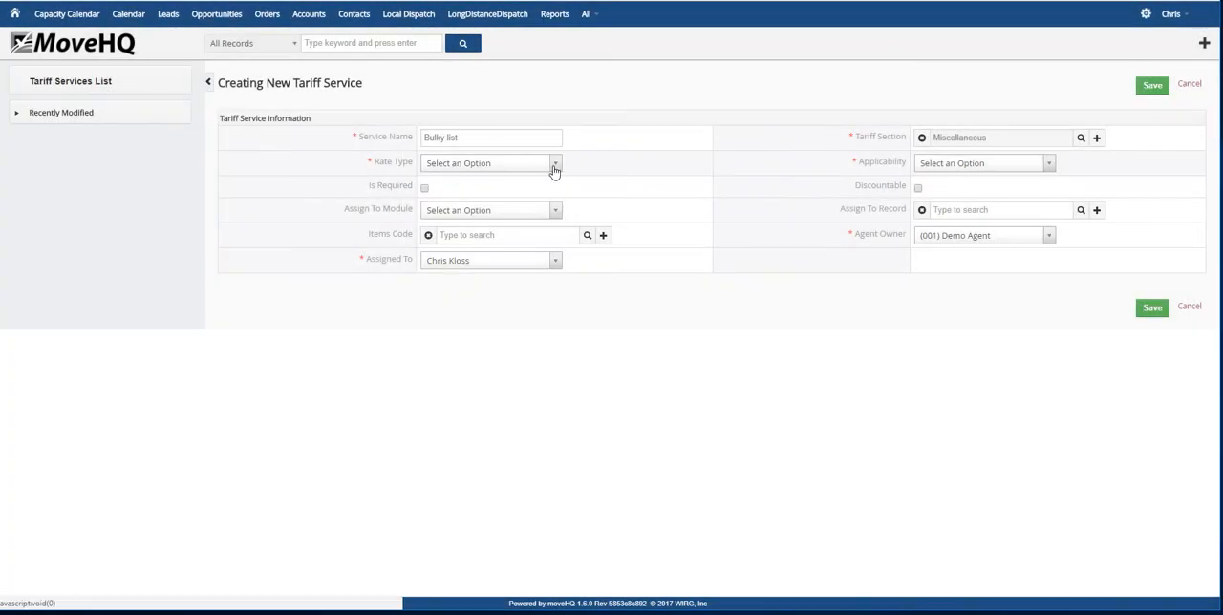
Set the service's rate type to Bulky List and its applicability to All Locations, and save it with the default bulky rates
{"action": "left_click", "coordinate": [554, 164]}
{"action": "left_click", "coordinate": [449, 268]}
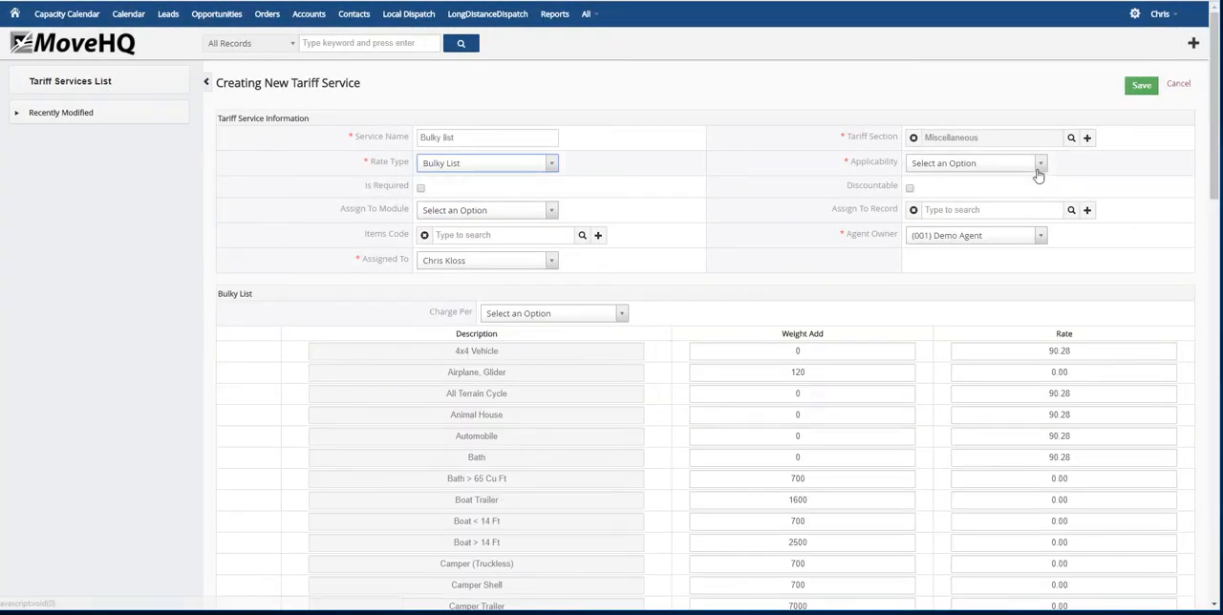
{"action": "left_click", "coordinate": [1039, 164]}
{"action": "left_click", "coordinate": [941, 219]}
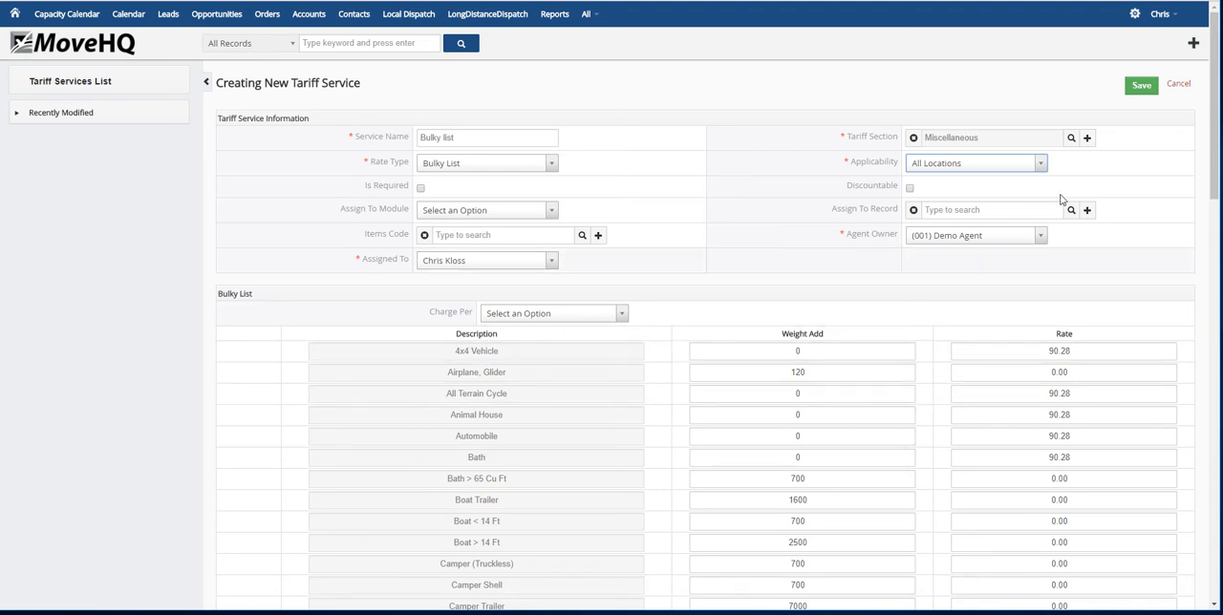
{"action": "left_click", "coordinate": [1142, 86]}
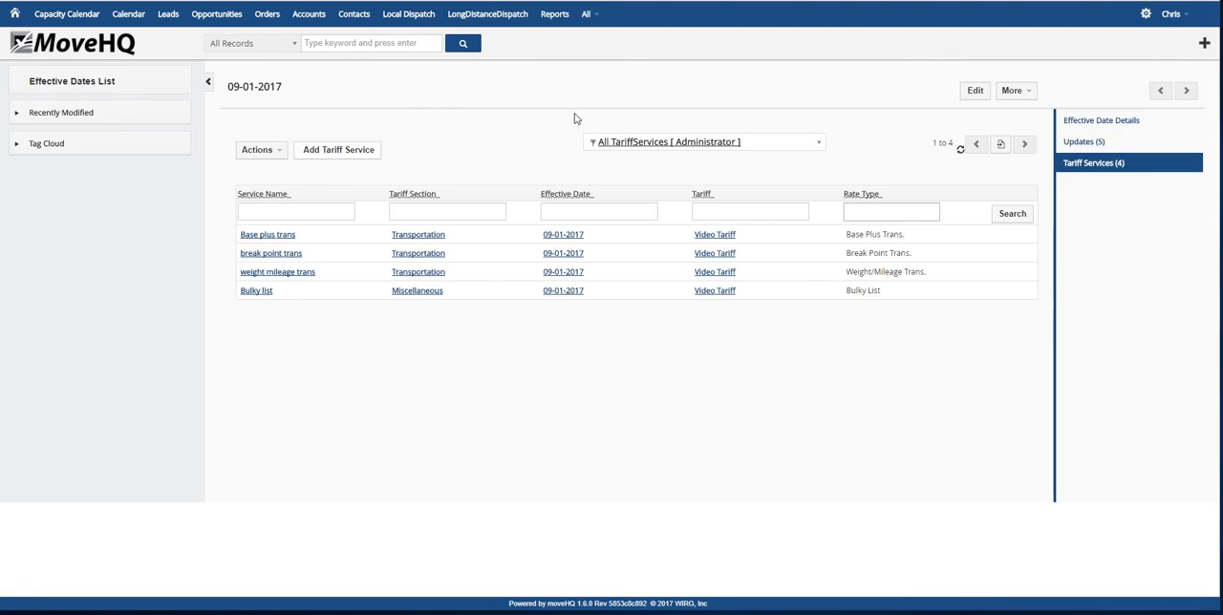
Start another tariff service named charge per $100 valuation in the Valuation section
{"action": "left_click", "coordinate": [344, 150]}
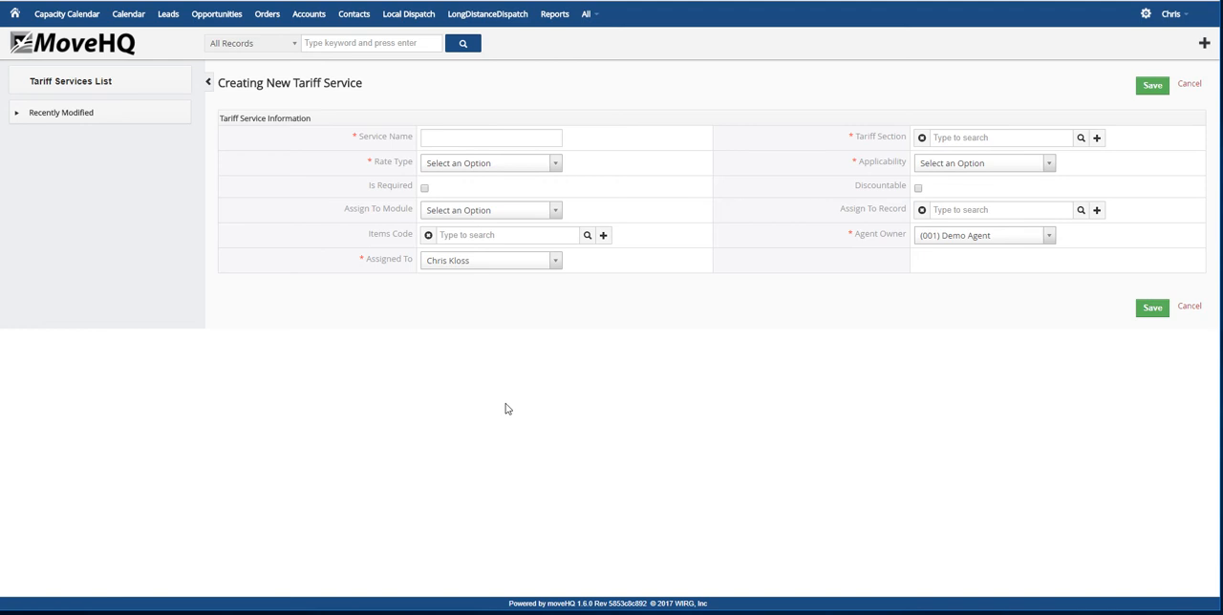
{"action": "left_click", "coordinate": [465, 137]}
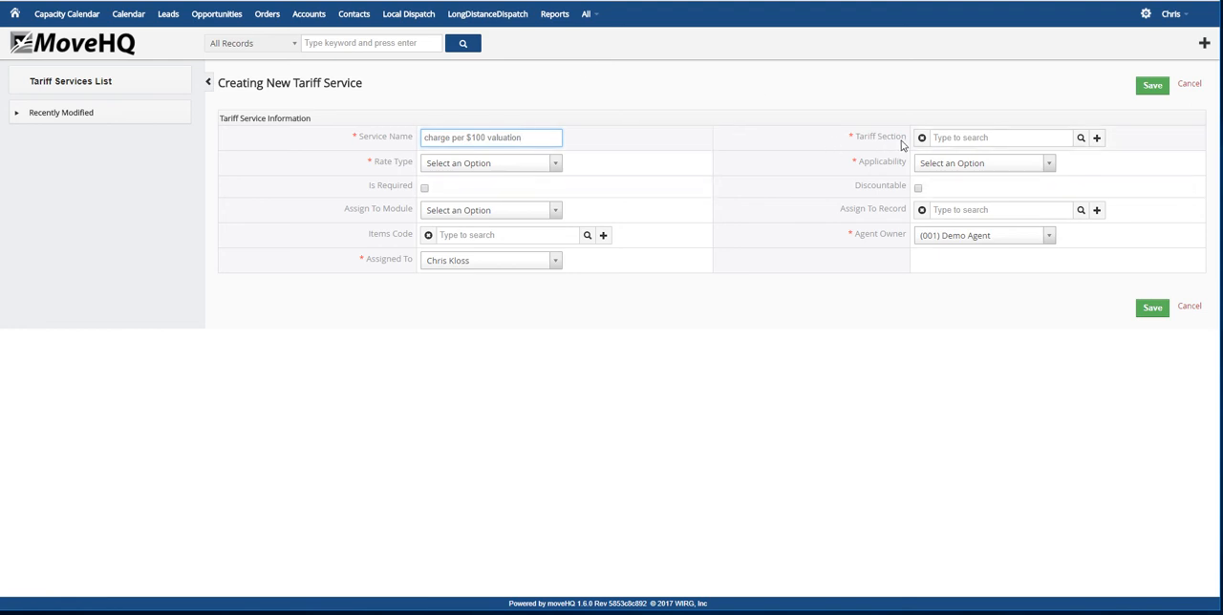
{"action": "left_click", "coordinate": [1080, 137]}
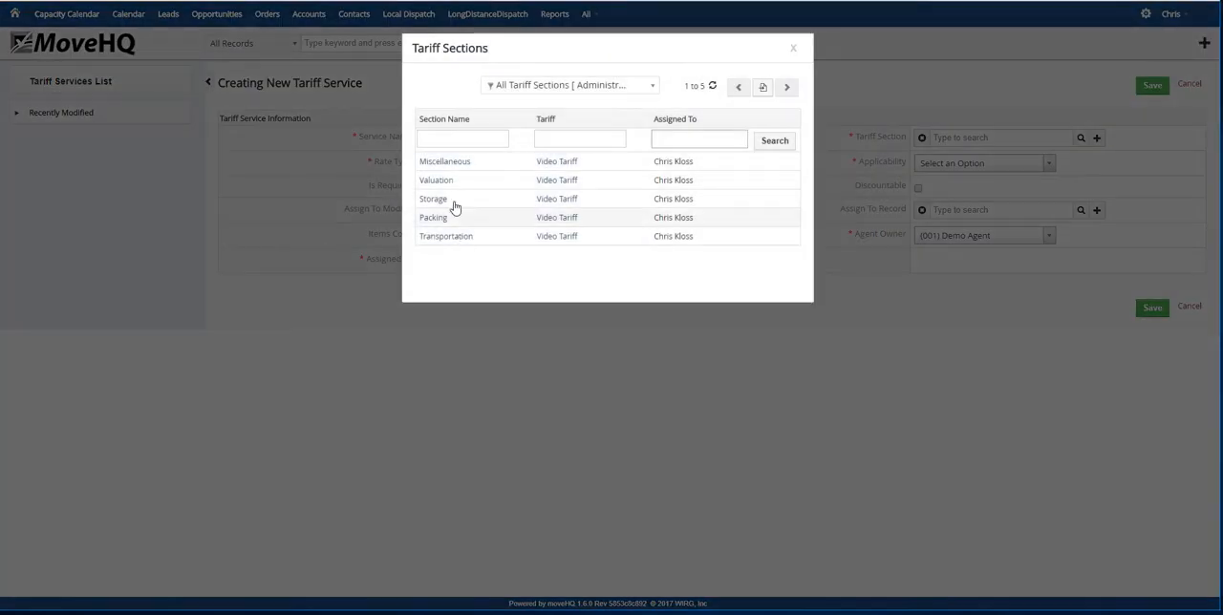
{"action": "left_click", "coordinate": [441, 180]}
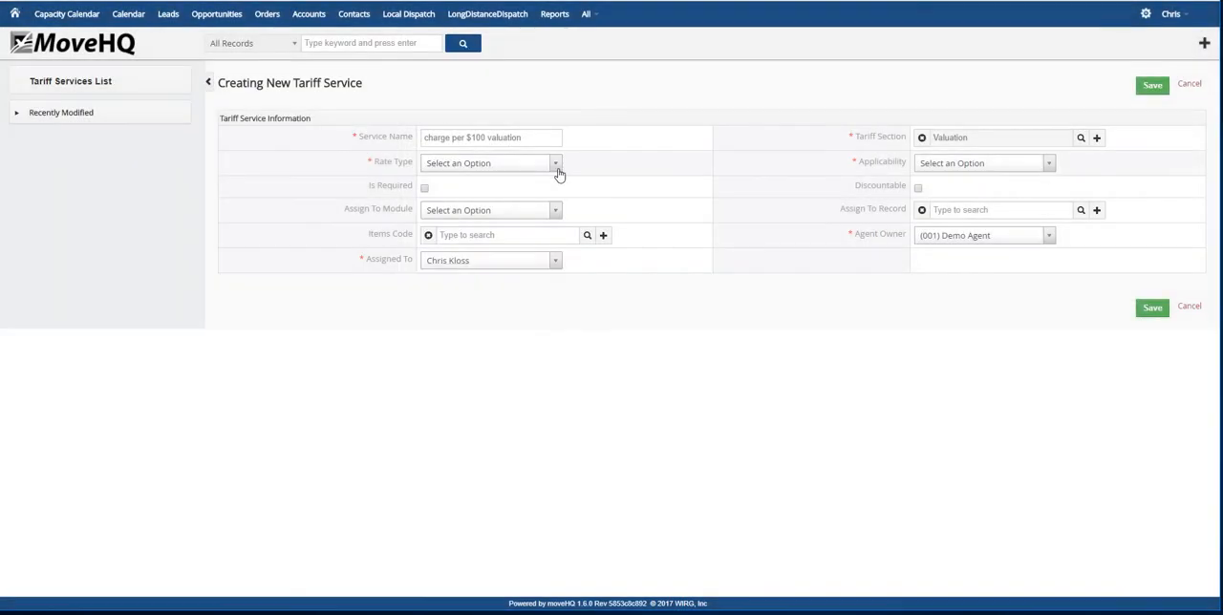
Set the valuation service's rate type to Charge Per $100 (Valuation) and its applicability to All Locations
{"action": "left_click", "coordinate": [551, 165]}
{"action": "left_click", "coordinate": [482, 283]}
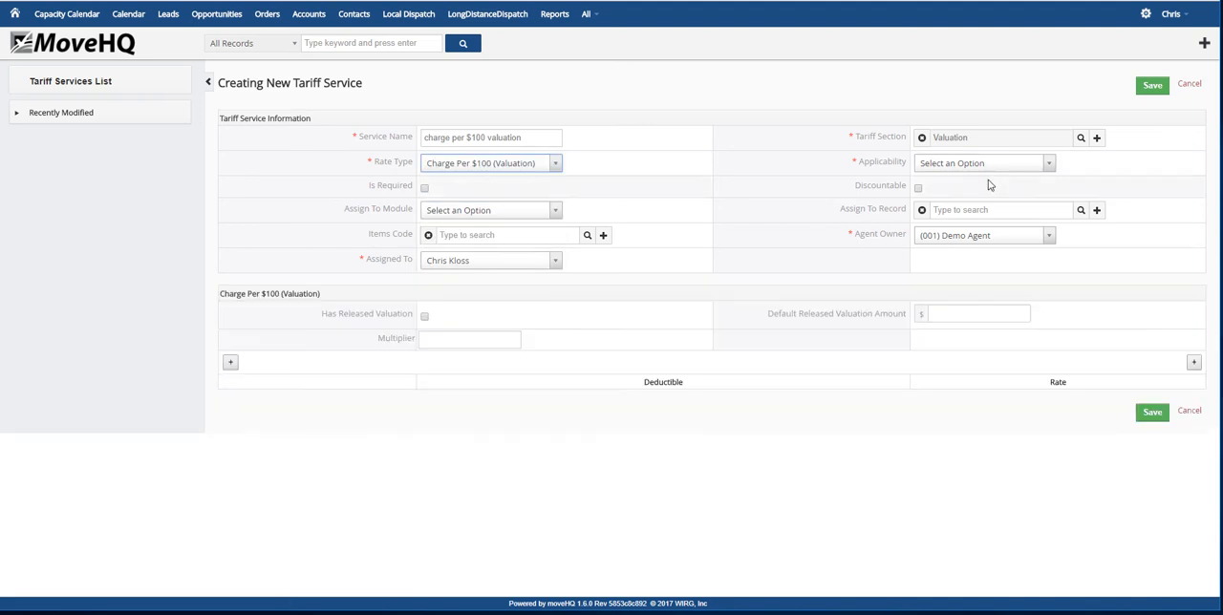
{"action": "left_click", "coordinate": [1049, 169]}
{"action": "left_click", "coordinate": [955, 218]}
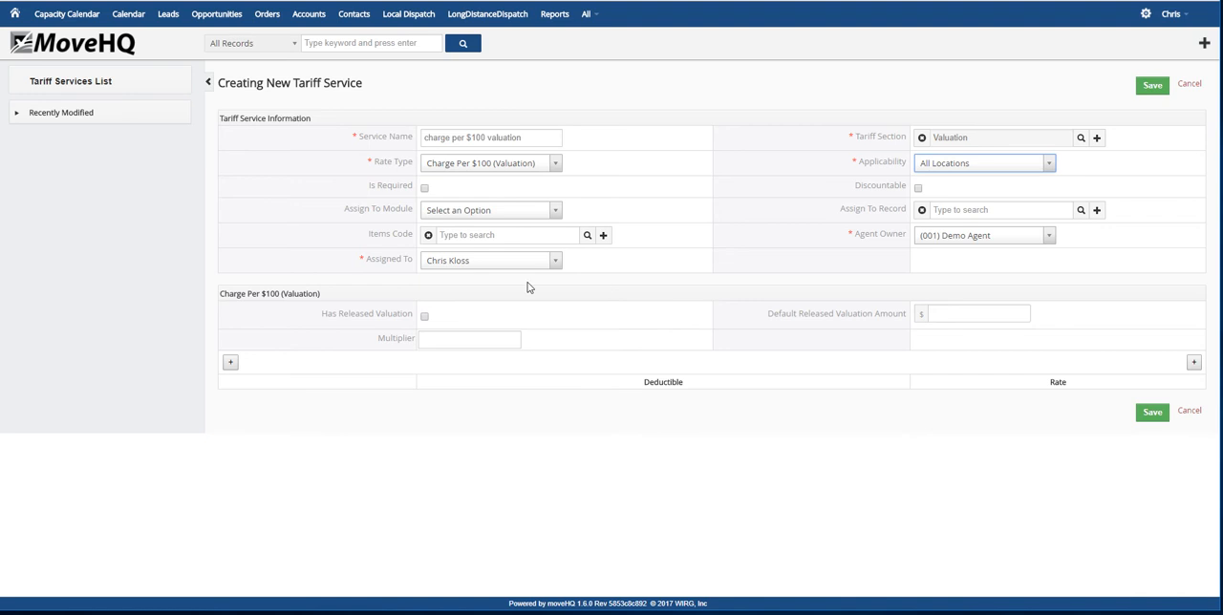
Enable released valuation with a default amount of $.60, and add a rate row with deductible 0 and rate 10.00
{"action": "left_click", "coordinate": [425, 318]}
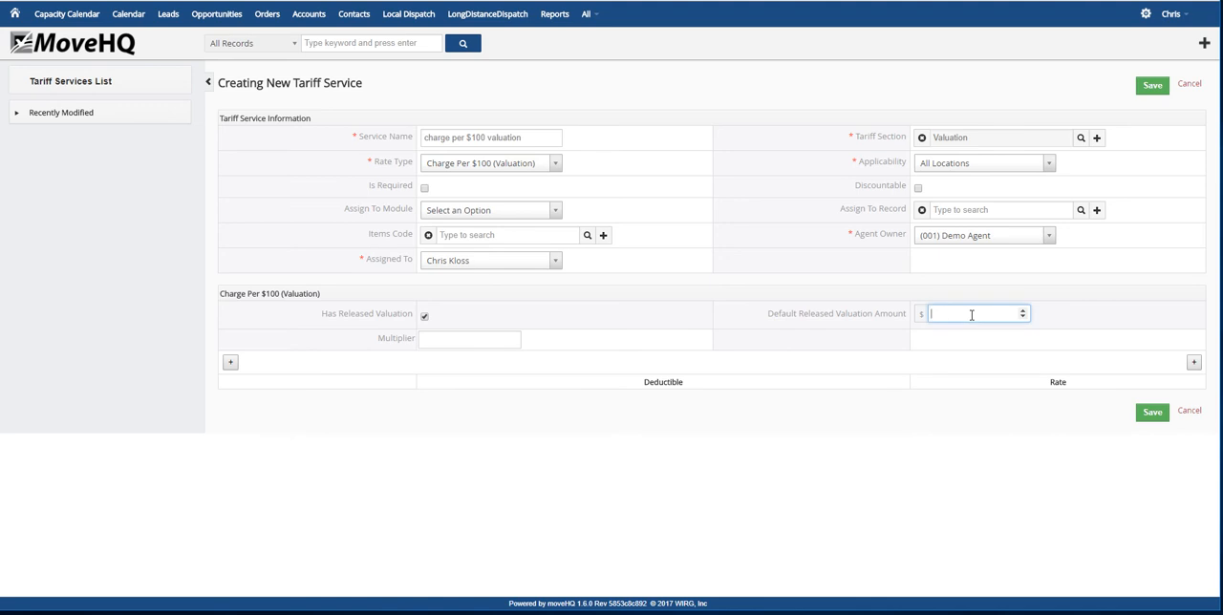
{"action": "type", "text": ".60"}
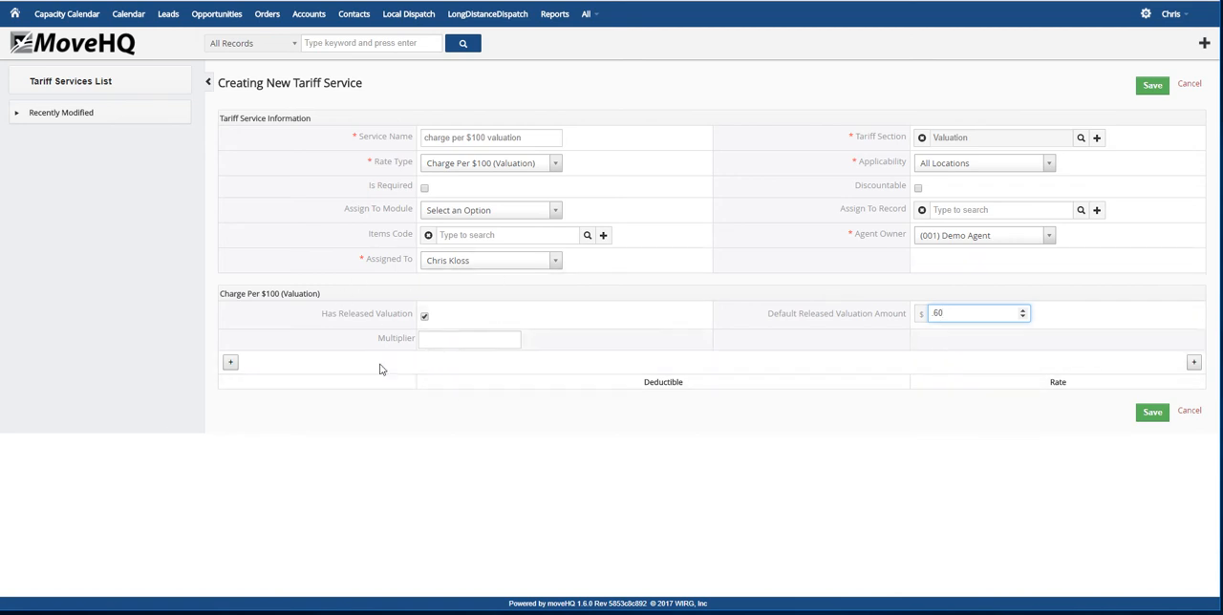
{"action": "left_click", "coordinate": [230, 362]}
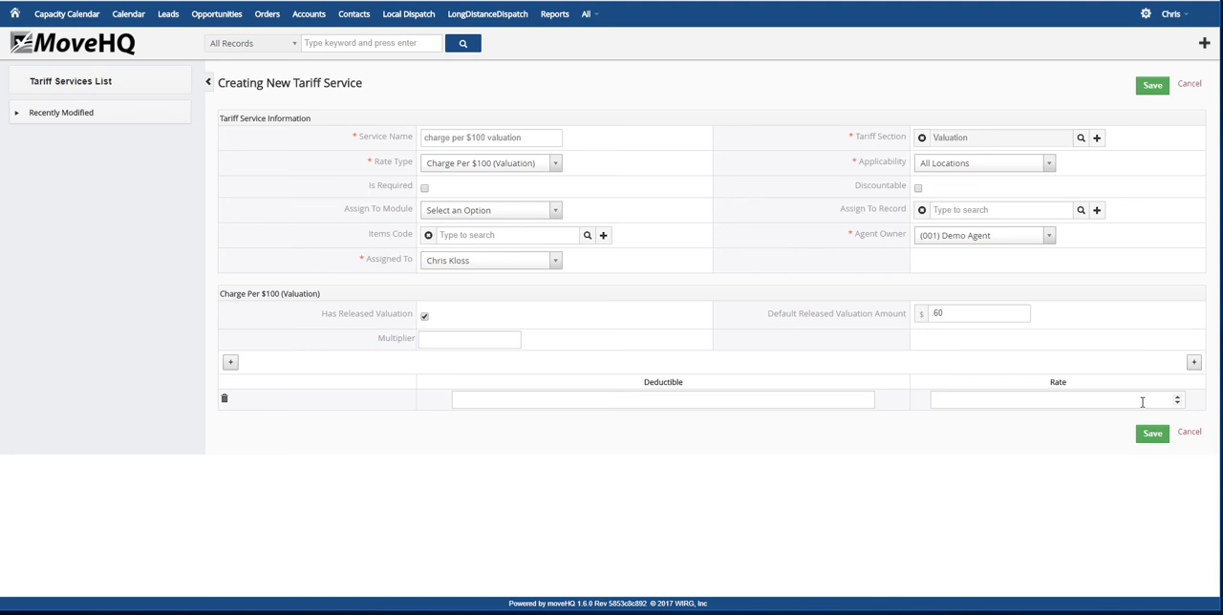
{"action": "left_click", "coordinate": [738, 401]}
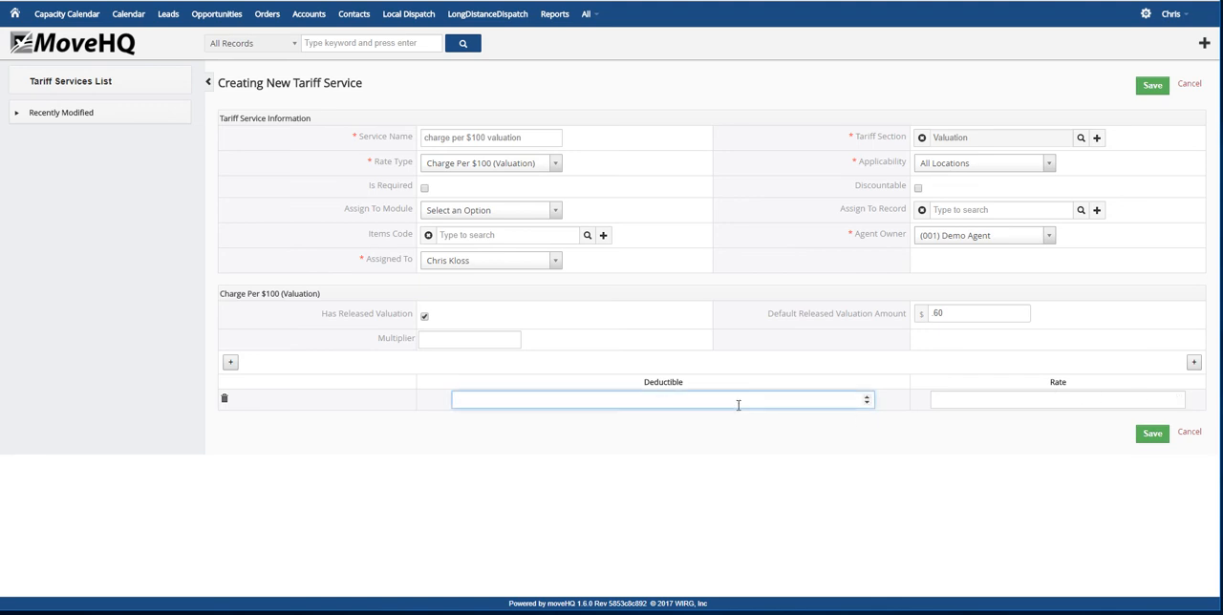
{"action": "left_click", "coordinate": [991, 401]}
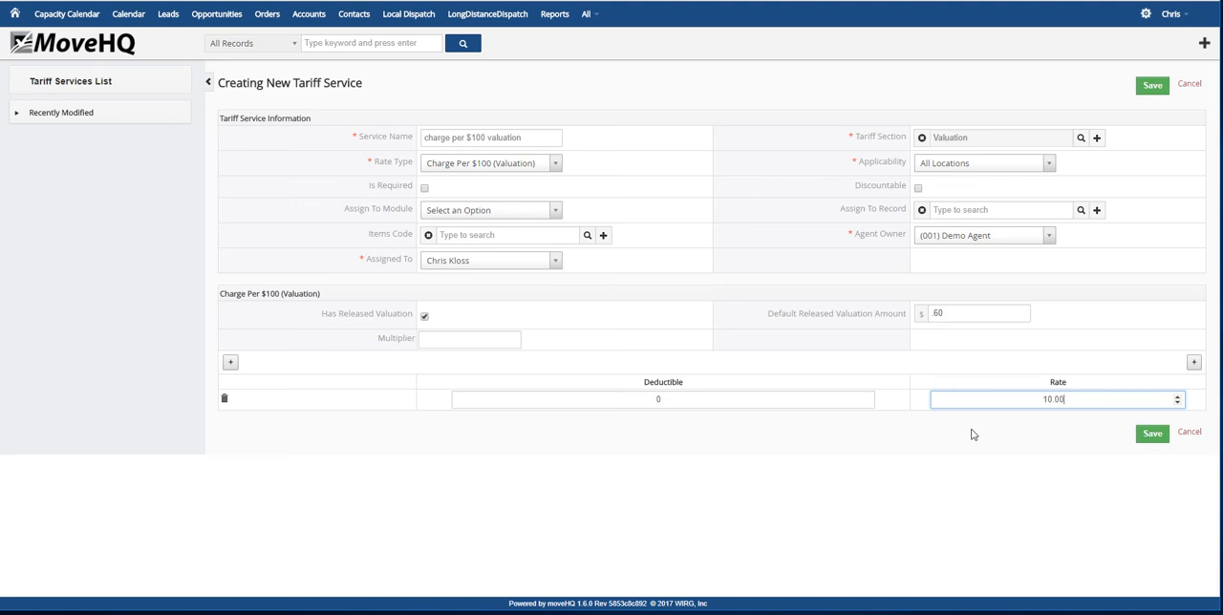
Add a second valuation rate row with a deductible of 250 and a rate of 5.00
{"action": "left_click", "coordinate": [230, 362]}
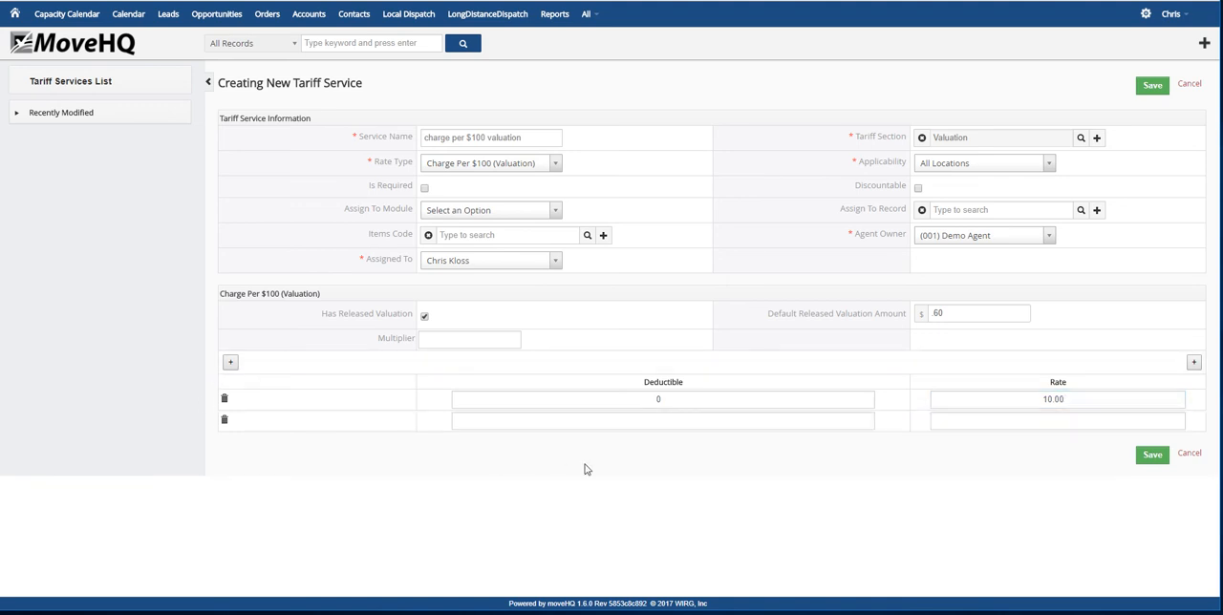
{"action": "left_click", "coordinate": [618, 419]}
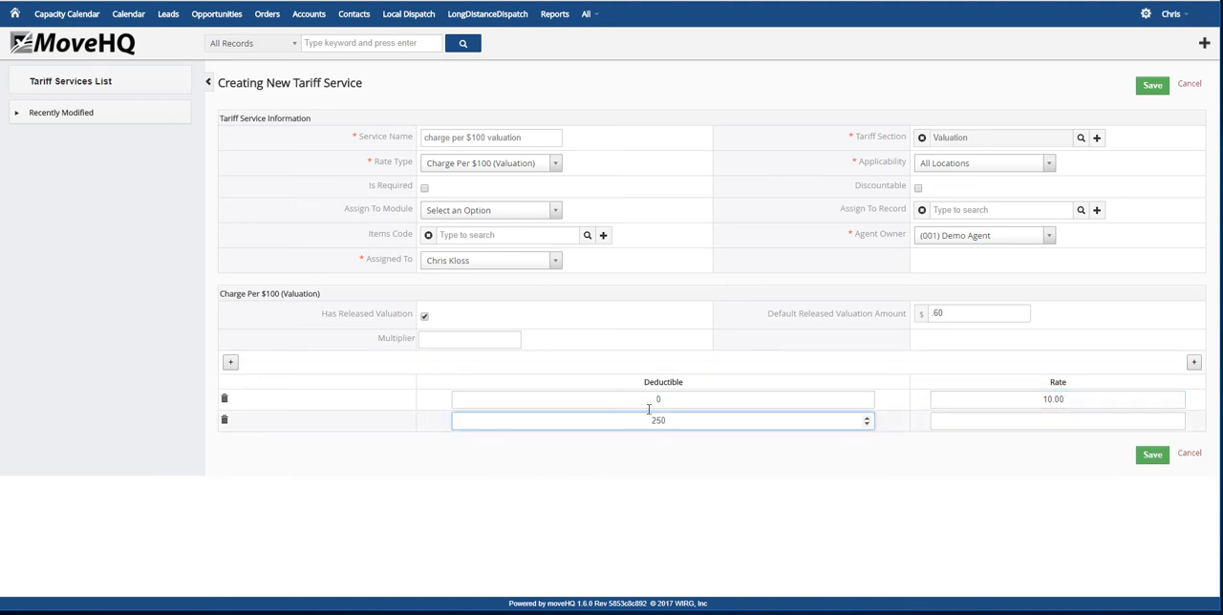
{"action": "left_click", "coordinate": [1056, 422]}
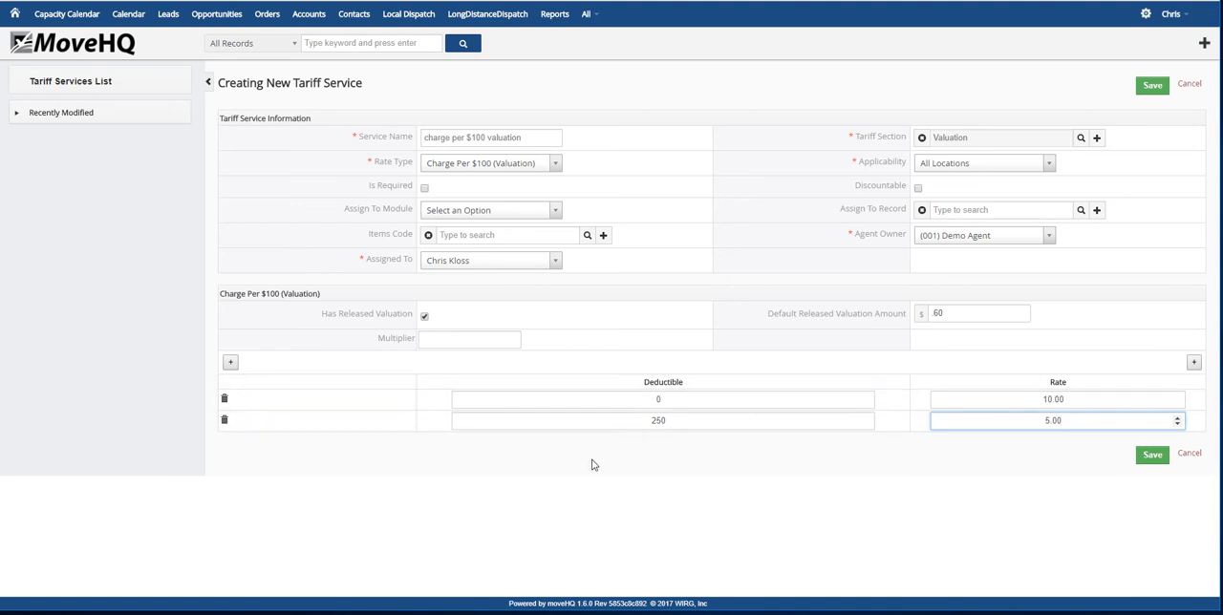
Save the valuation service and start another tariff service named county charge in the Transportation section
{"action": "left_click", "coordinate": [1152, 456]}
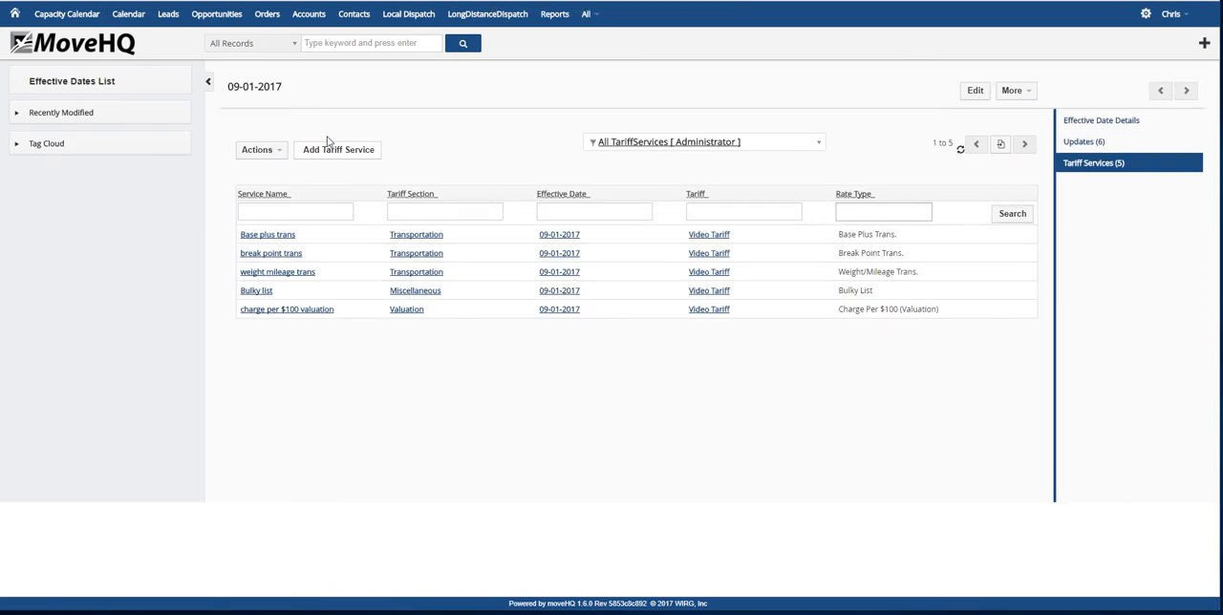
{"action": "left_click", "coordinate": [347, 150]}
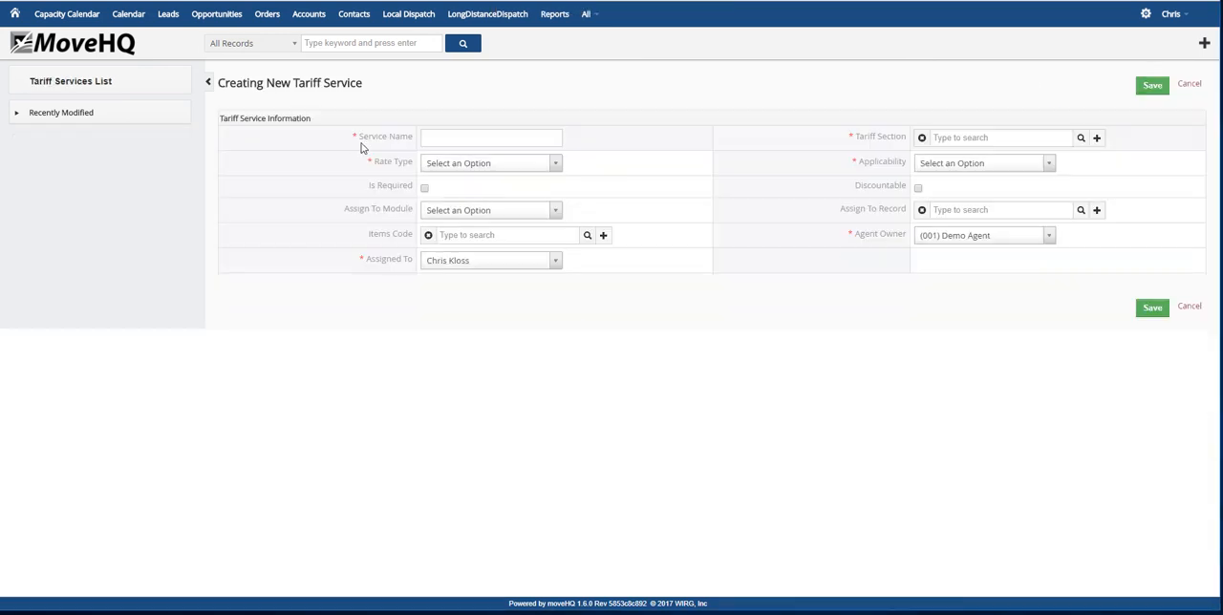
{"action": "left_click", "coordinate": [468, 136]}
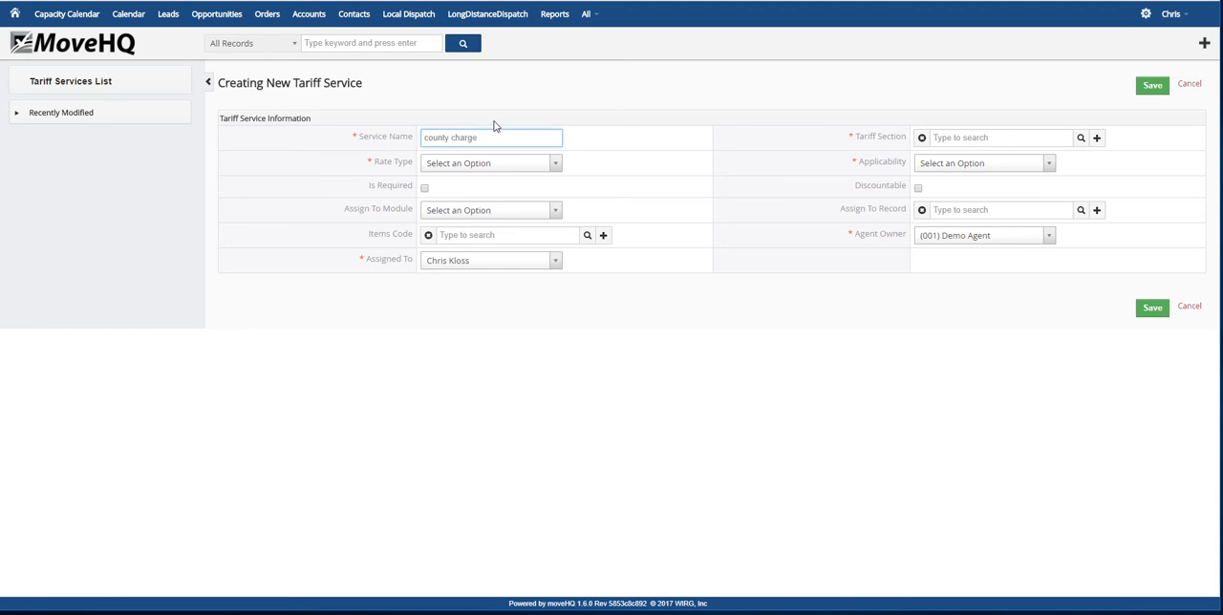
{"action": "type", "text": "county charge"}
{"action": "left_click", "coordinate": [1081, 138]}
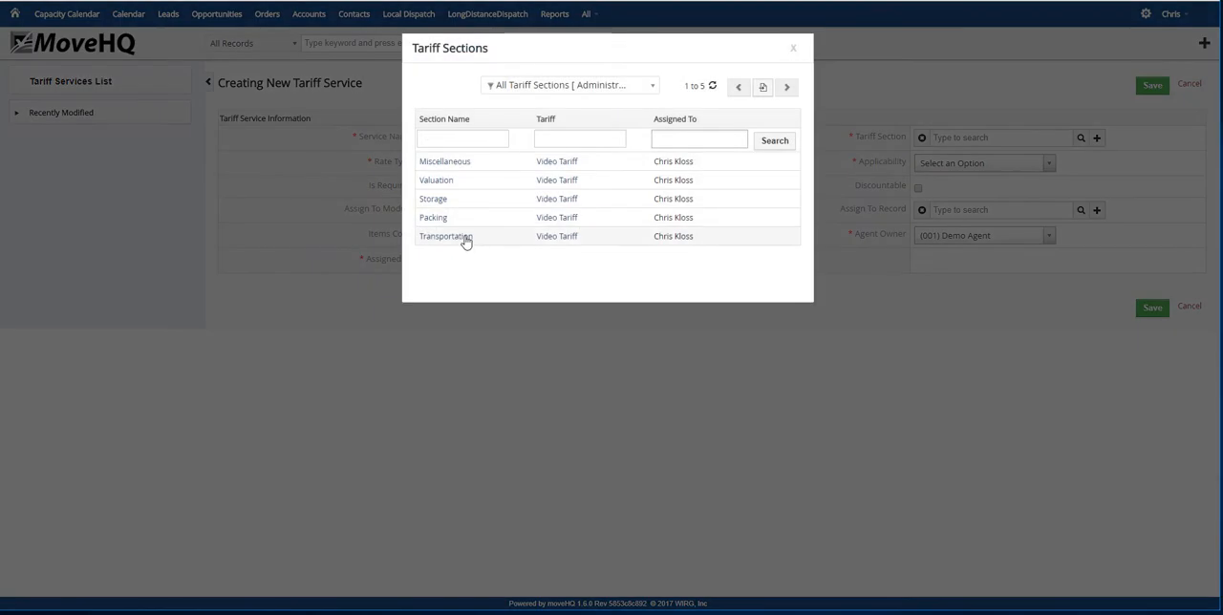
{"action": "left_click", "coordinate": [464, 237]}
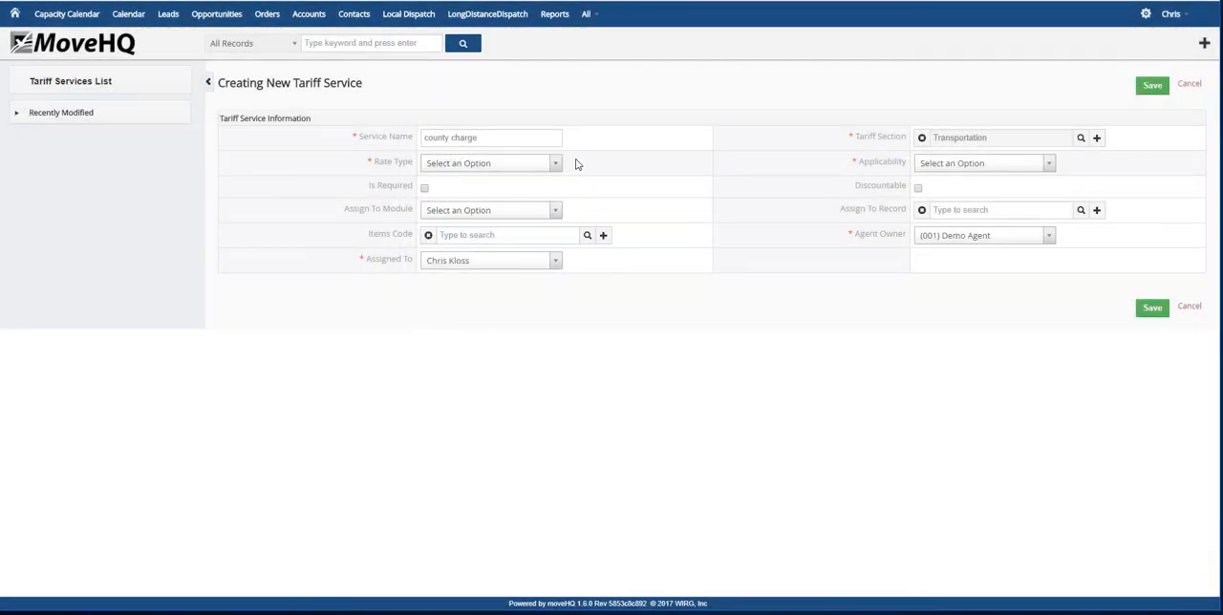
Set the county charge service's rate type to County Charge and its applicability to All Locations
{"action": "left_click", "coordinate": [559, 164]}
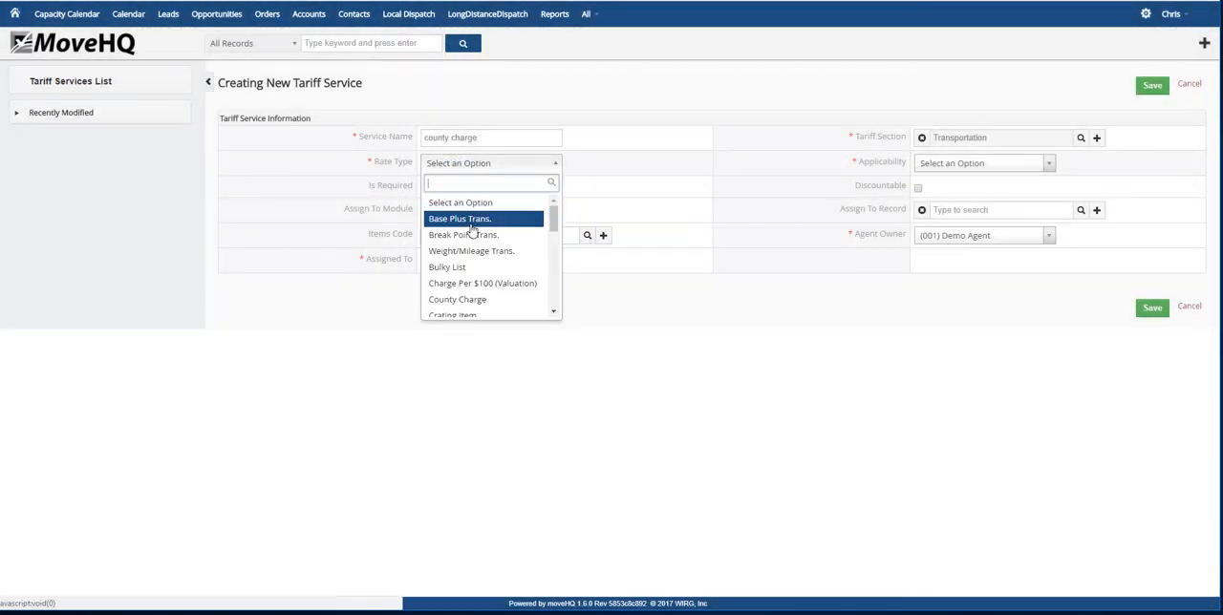
{"action": "left_click", "coordinate": [458, 301]}
{"action": "left_click", "coordinate": [1040, 164]}
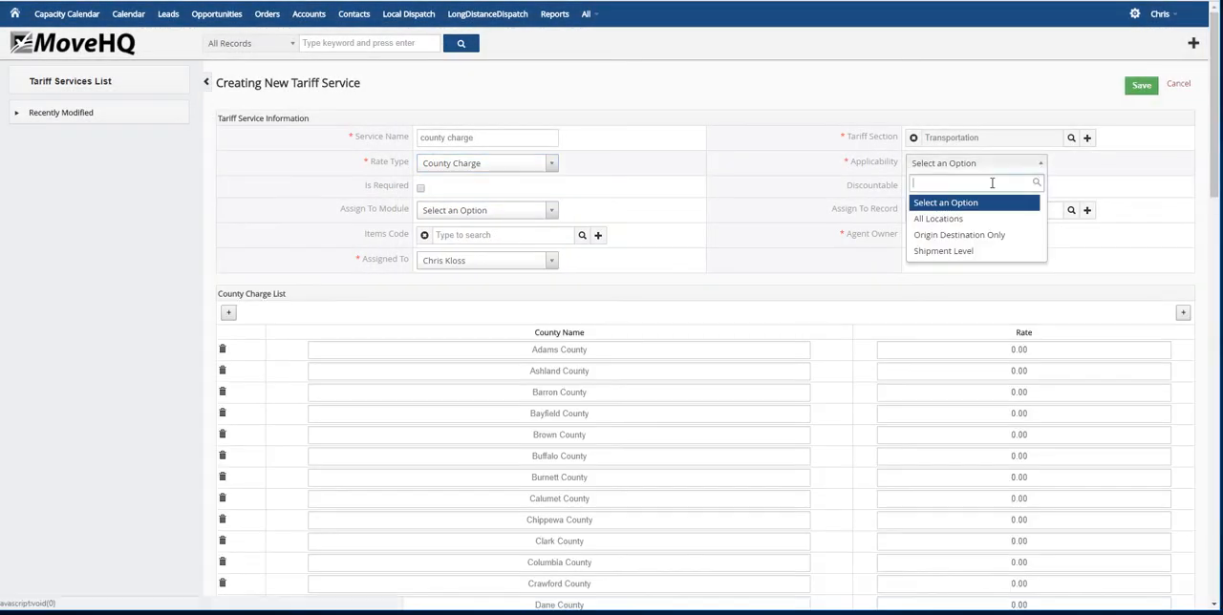
{"action": "left_click", "coordinate": [947, 226]}
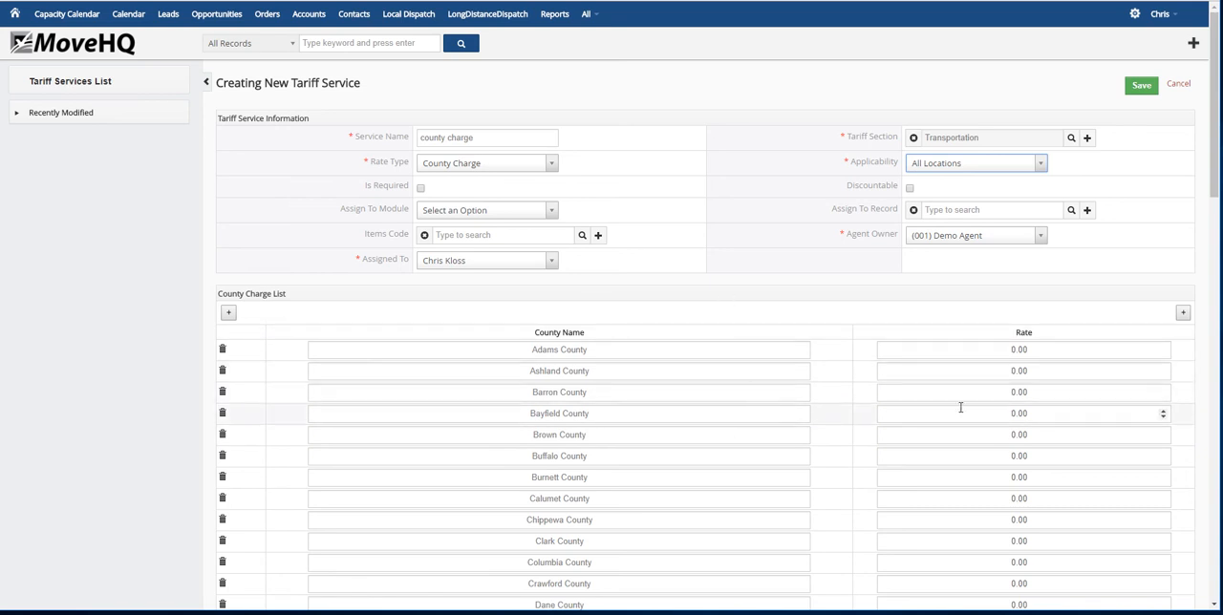
Set the Adams County rate to 50.00 and save the county charge service
{"action": "left_click", "coordinate": [955, 347]}
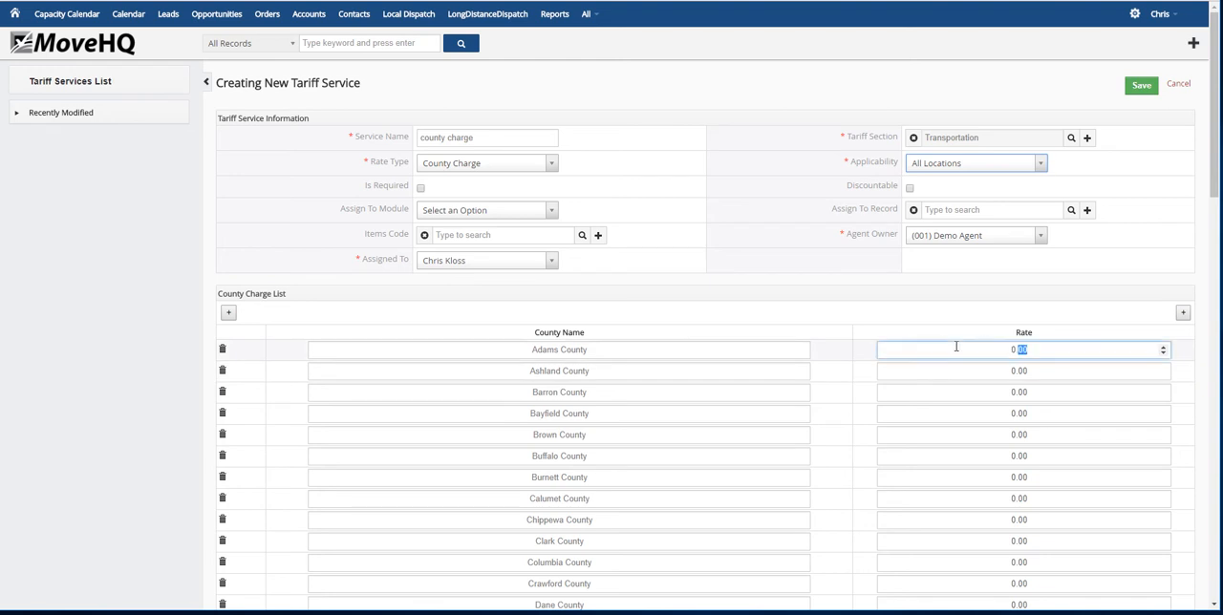
{"action": "type", "text": "5"}
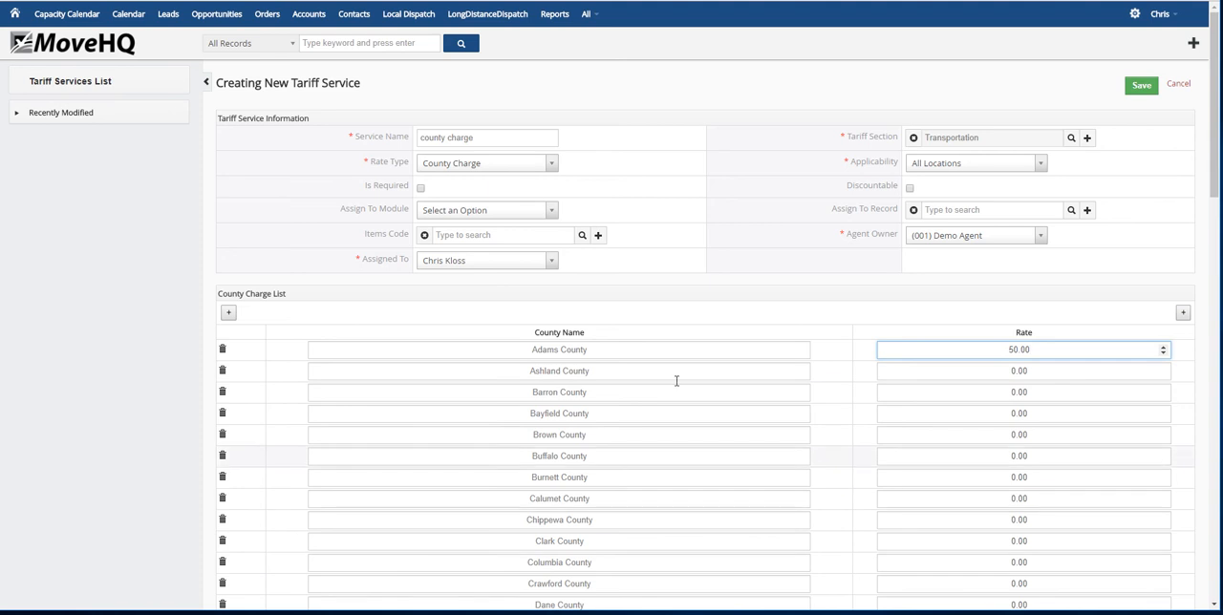
{"action": "left_click", "coordinate": [1142, 88]}
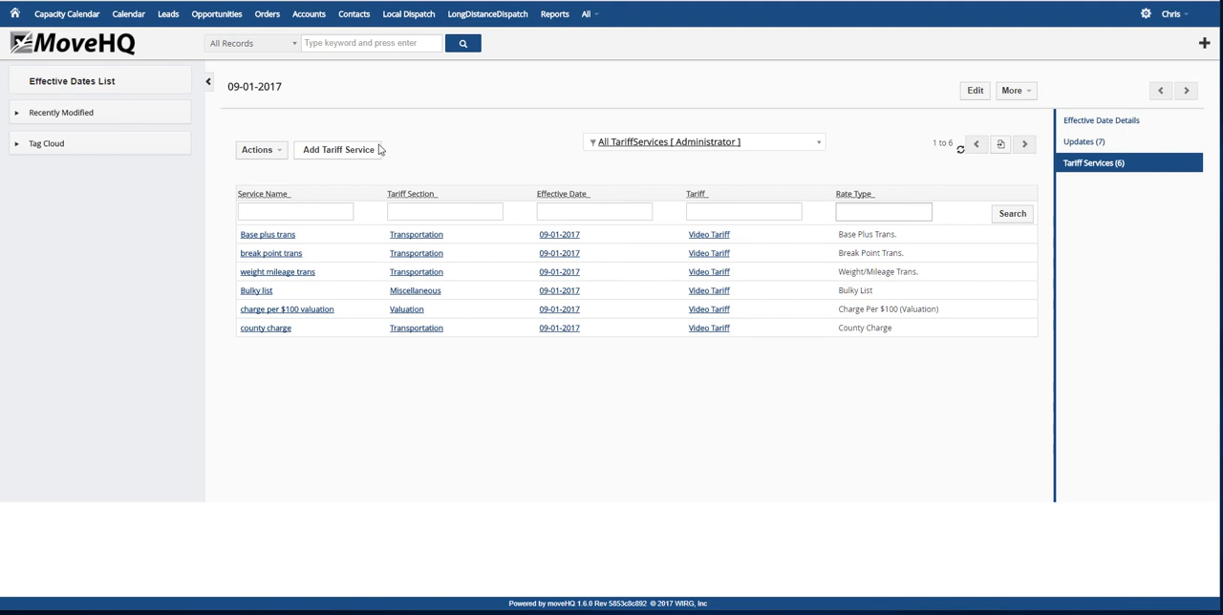
Start another tariff service named Crating items in the Packing section
{"action": "left_click", "coordinate": [350, 156]}
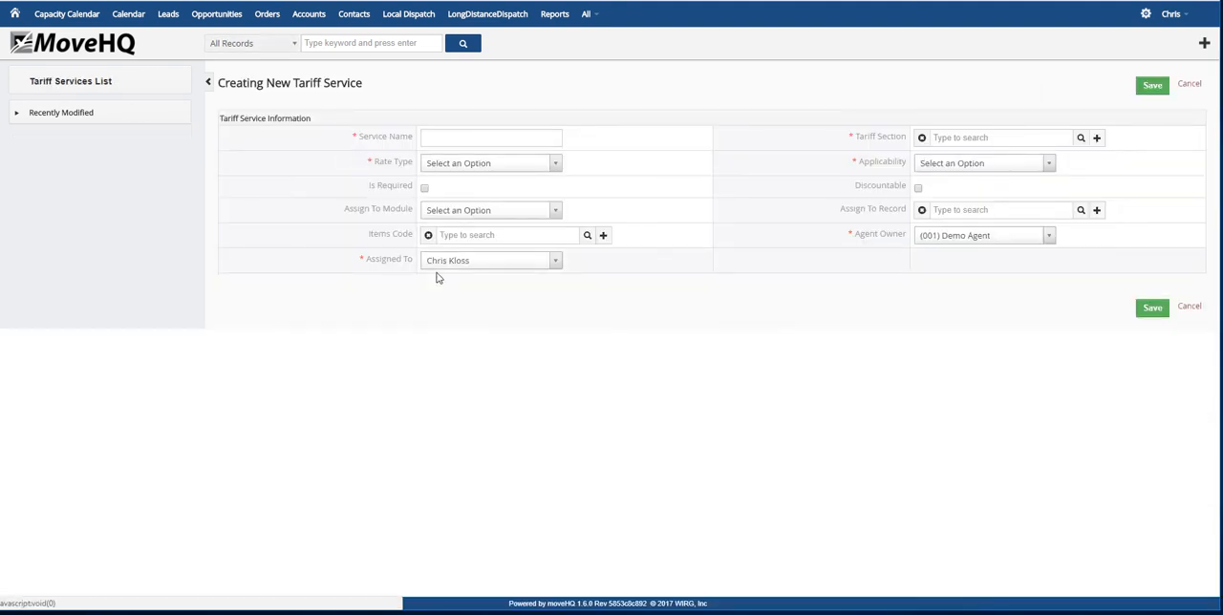
{"action": "left_click", "coordinate": [508, 139]}
{"action": "type", "text": "C"}
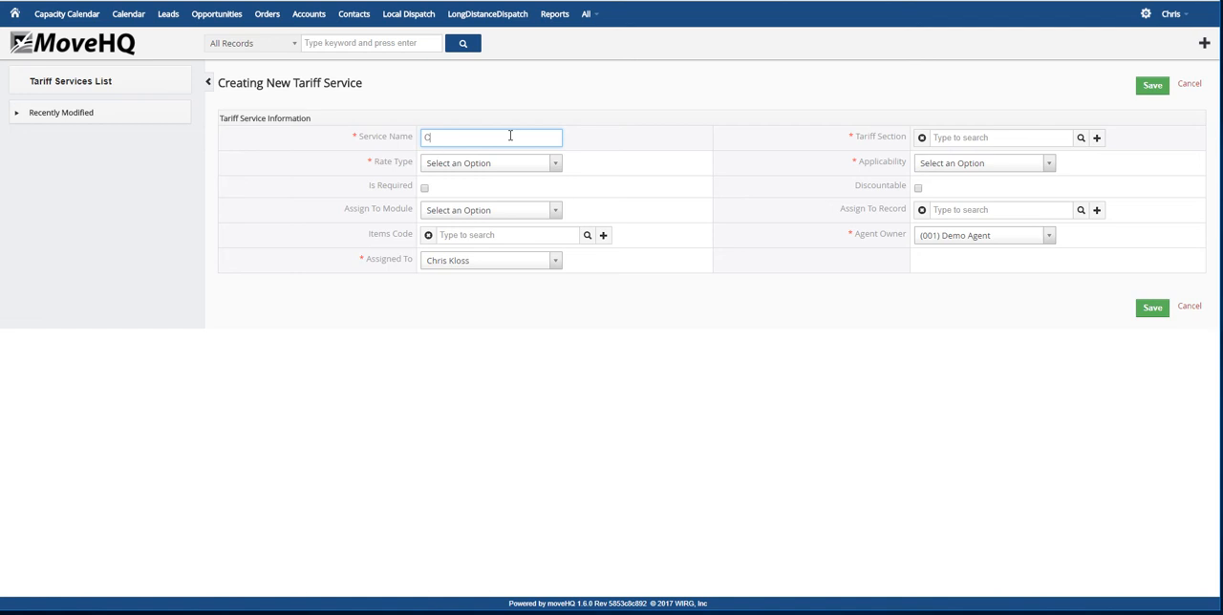
{"action": "type", "text": "rainne item"}
{"action": "key", "text": "BackSpace"}
{"action": "key", "text": "BackSpace"}
{"action": "key", "text": "BackSpace"}
{"action": "key", "text": "BackSpace"}
{"action": "key", "text": "BackSpace"}
{"action": "type", "text": "item"}
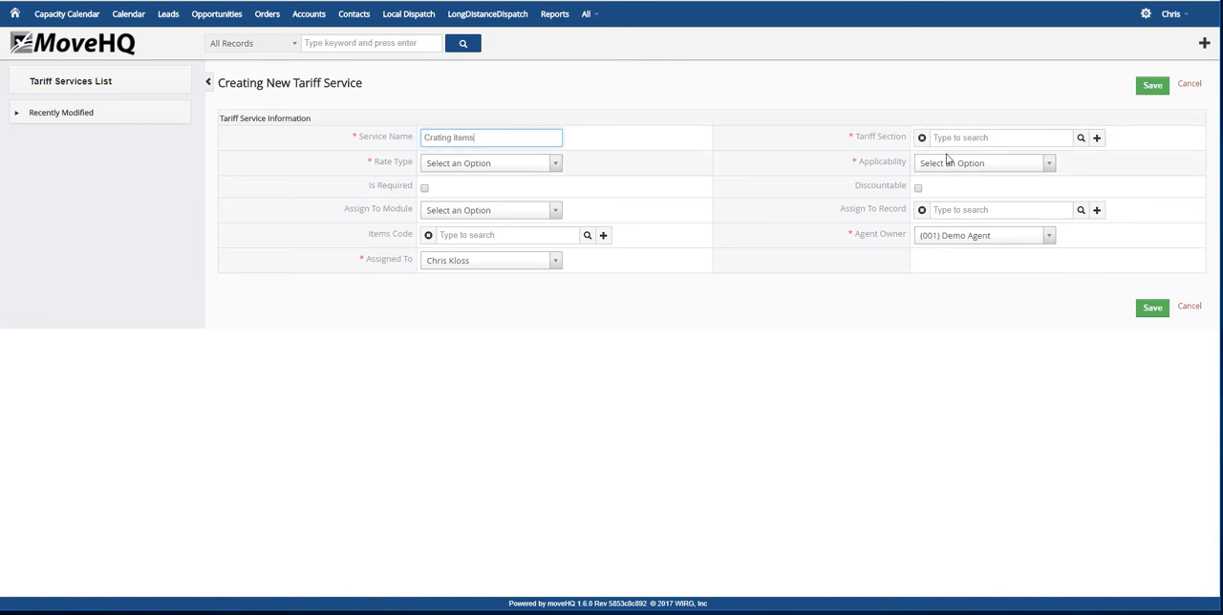
{"action": "left_click", "coordinate": [1081, 140]}
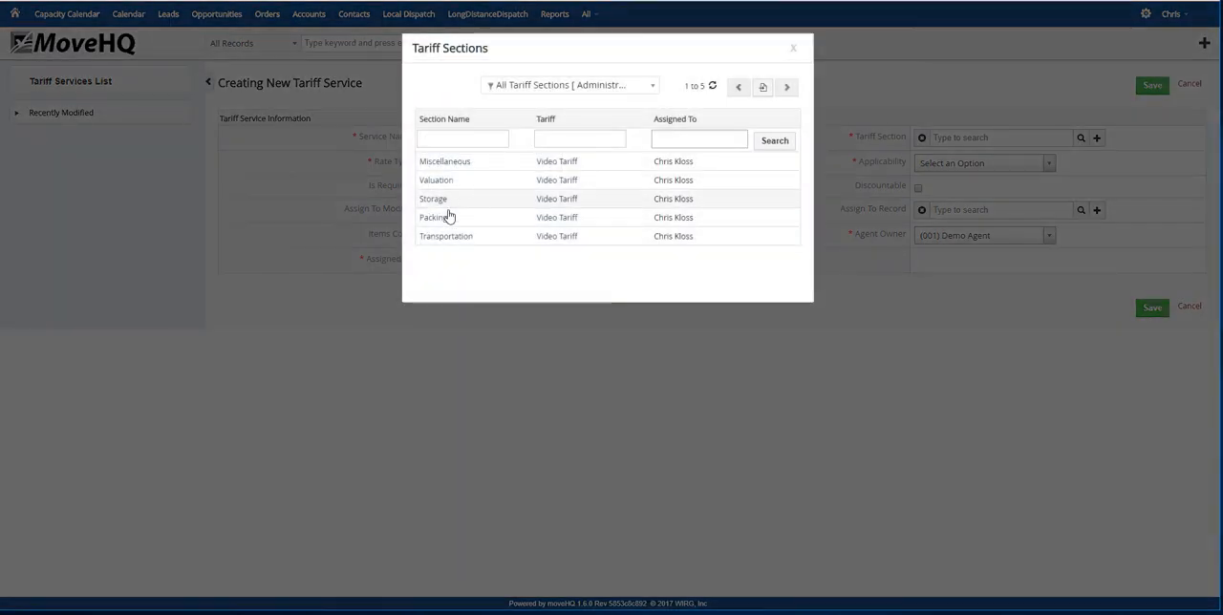
{"action": "left_click", "coordinate": [450, 217]}
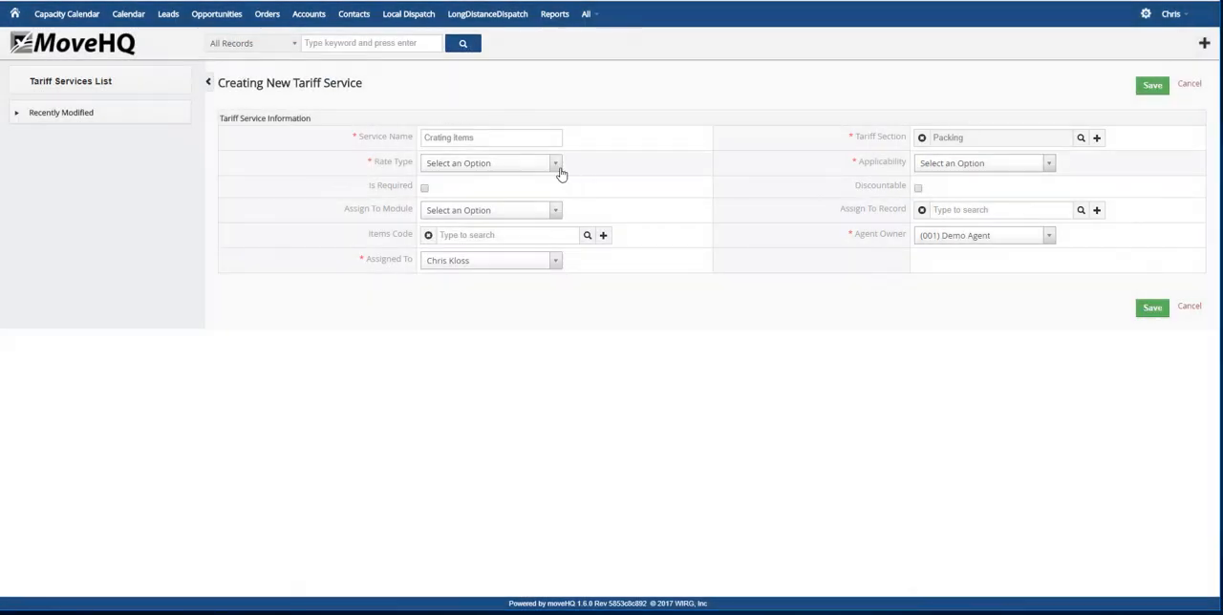
Set the crating service's rate type to Crating Item and its applicability to All Locations
{"action": "left_click", "coordinate": [559, 165]}
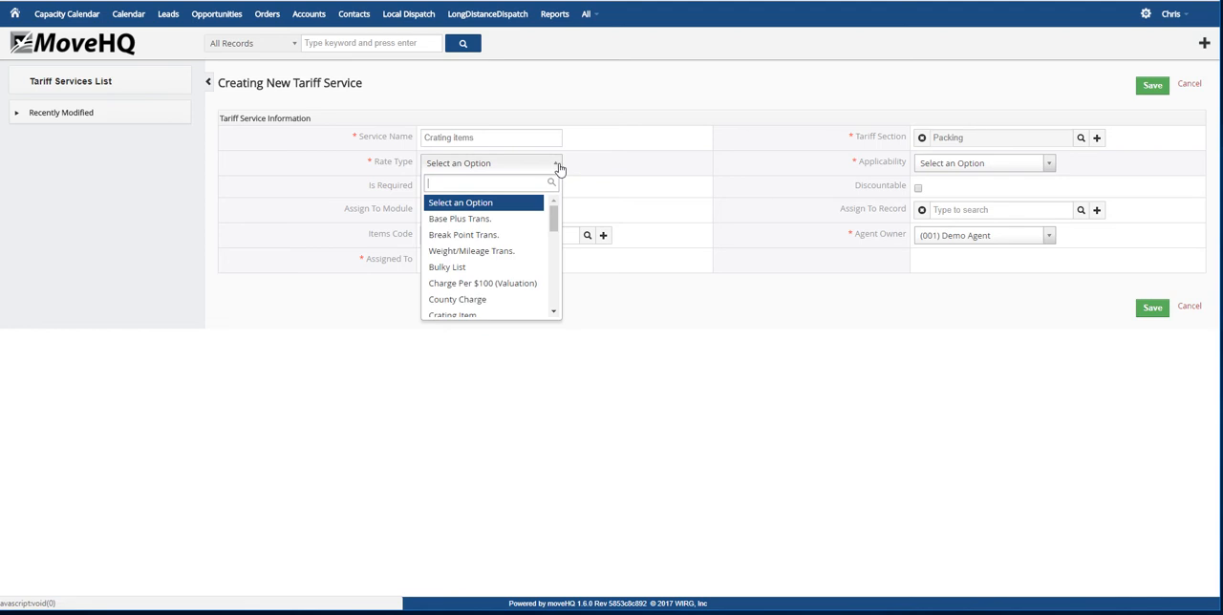
{"action": "left_click", "coordinate": [487, 308]}
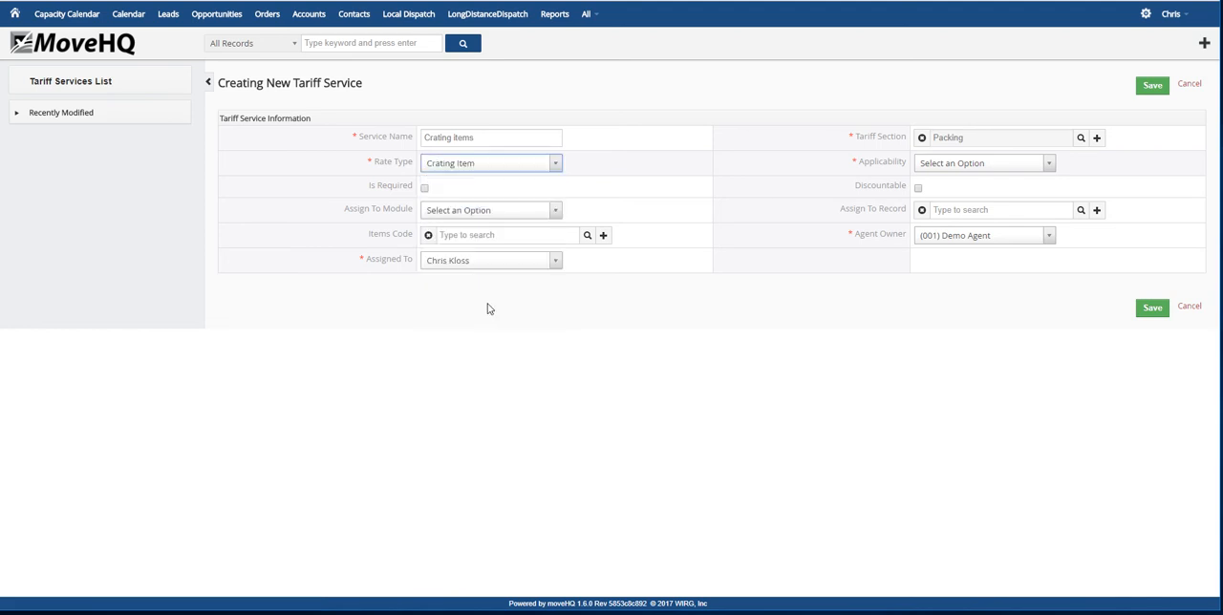
{"action": "left_click", "coordinate": [1051, 166]}
{"action": "left_click", "coordinate": [951, 219]}
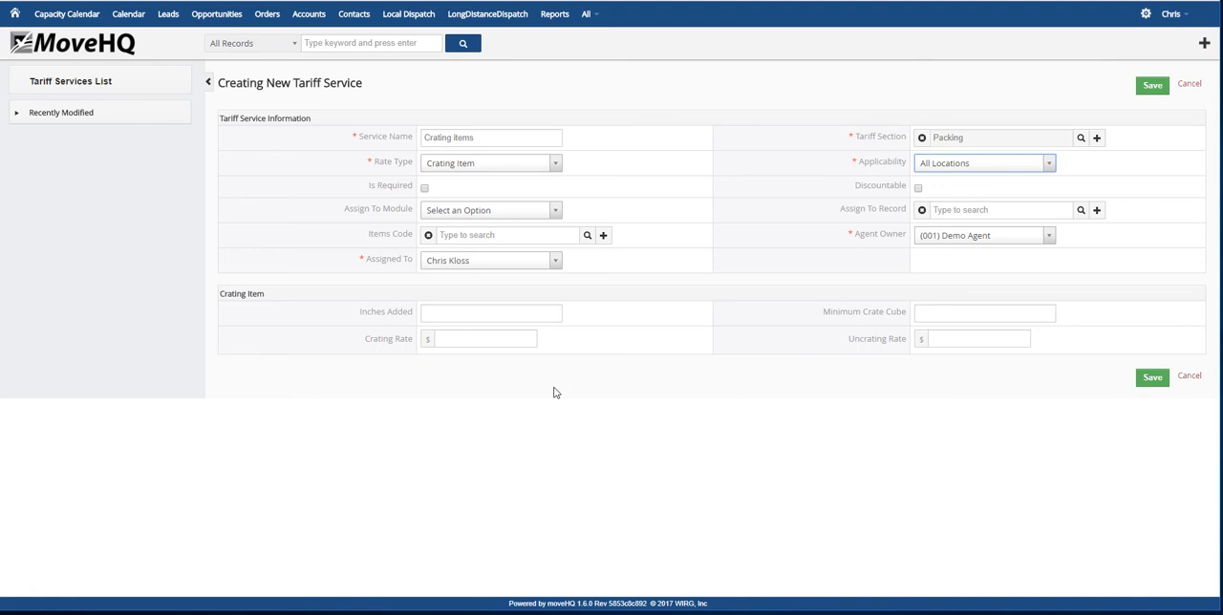
Set the crating service's inches added to 2 and save it with the crate cube and rate fields blank
{"action": "left_click", "coordinate": [478, 314]}
{"action": "type", "text": "2"}
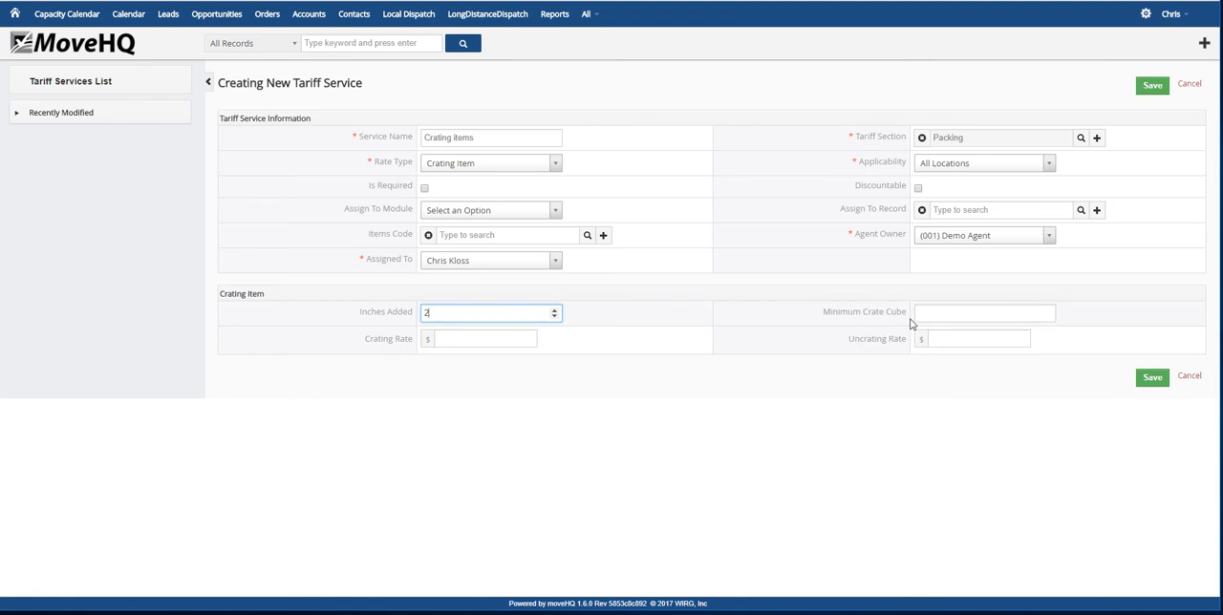
{"action": "left_click", "coordinate": [973, 313]}
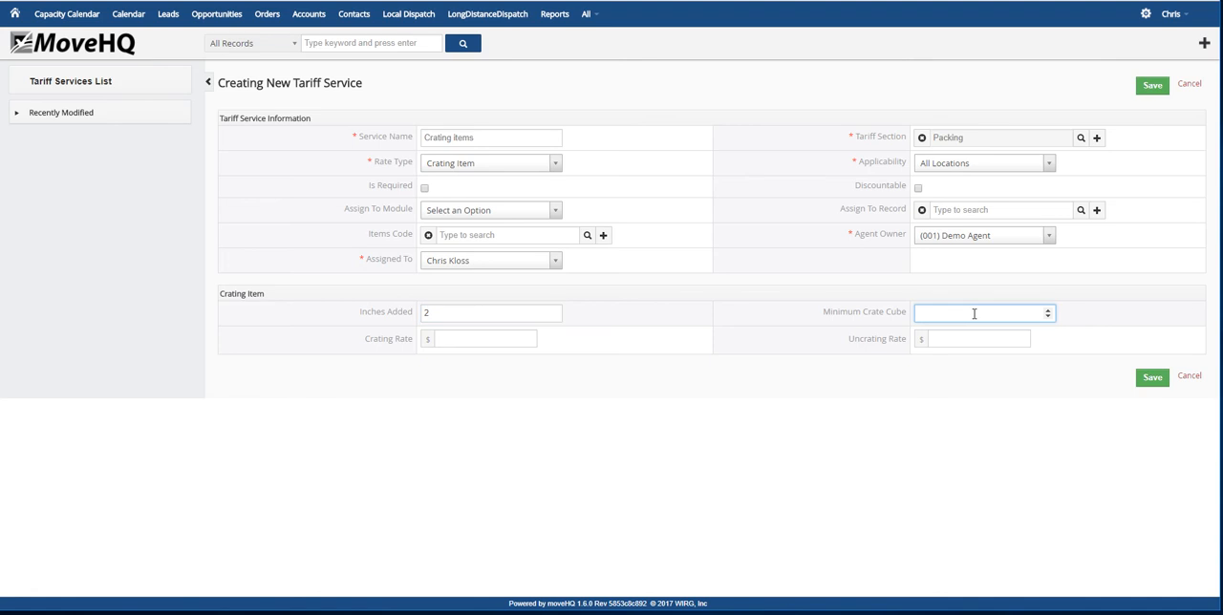
{"action": "left_click", "coordinate": [485, 342]}
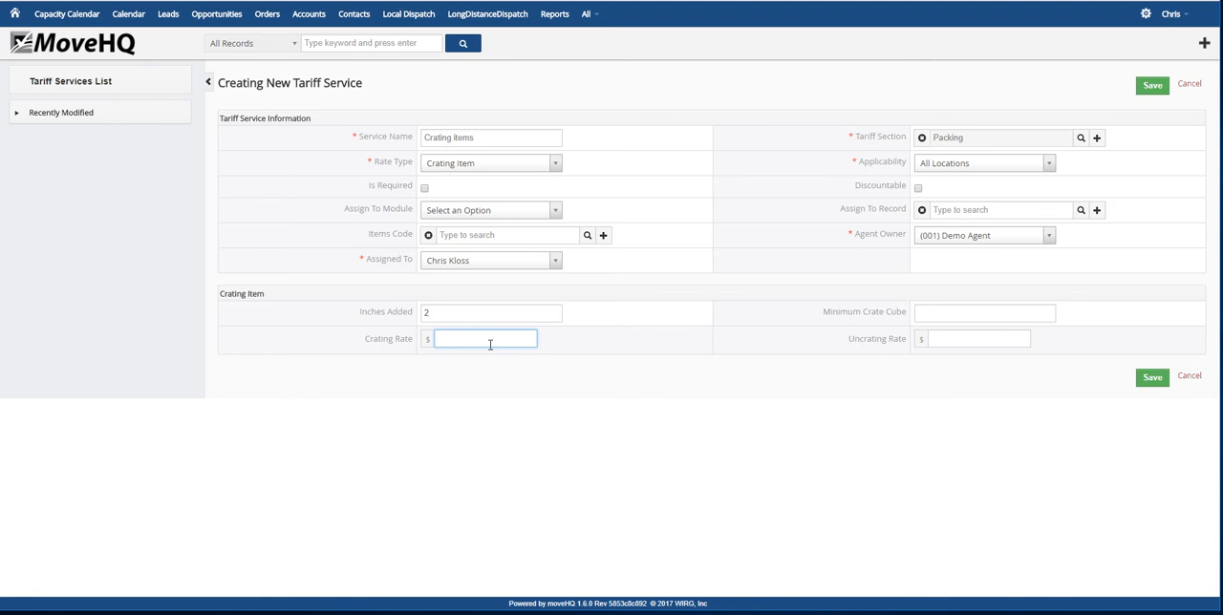
{"action": "left_click", "coordinate": [941, 340]}
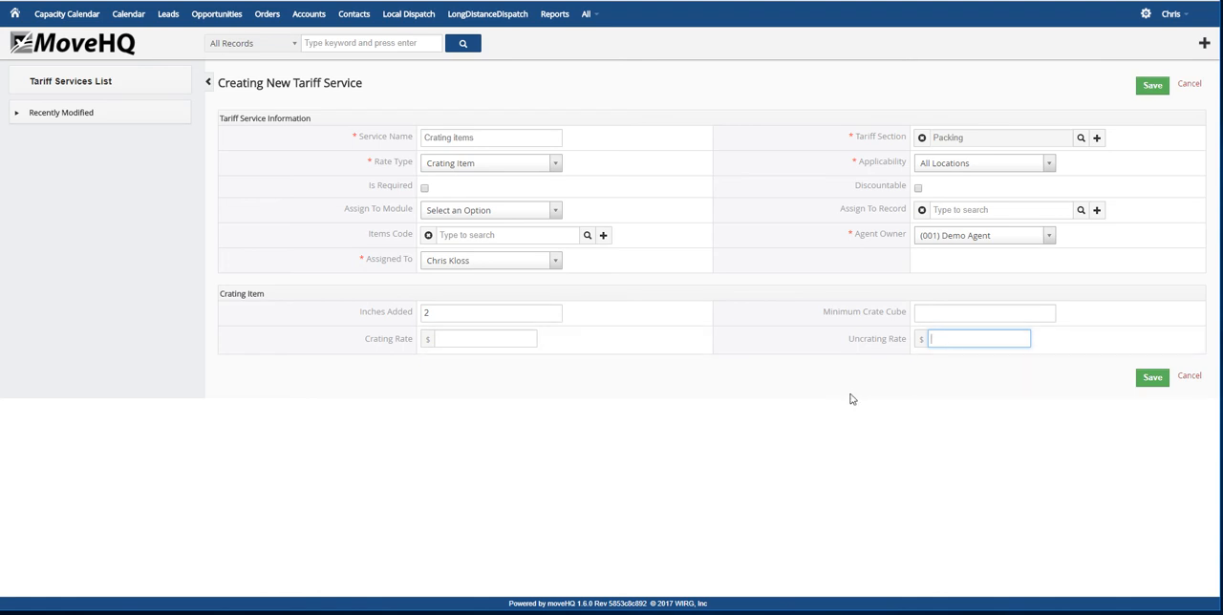
{"action": "left_click", "coordinate": [1151, 379]}
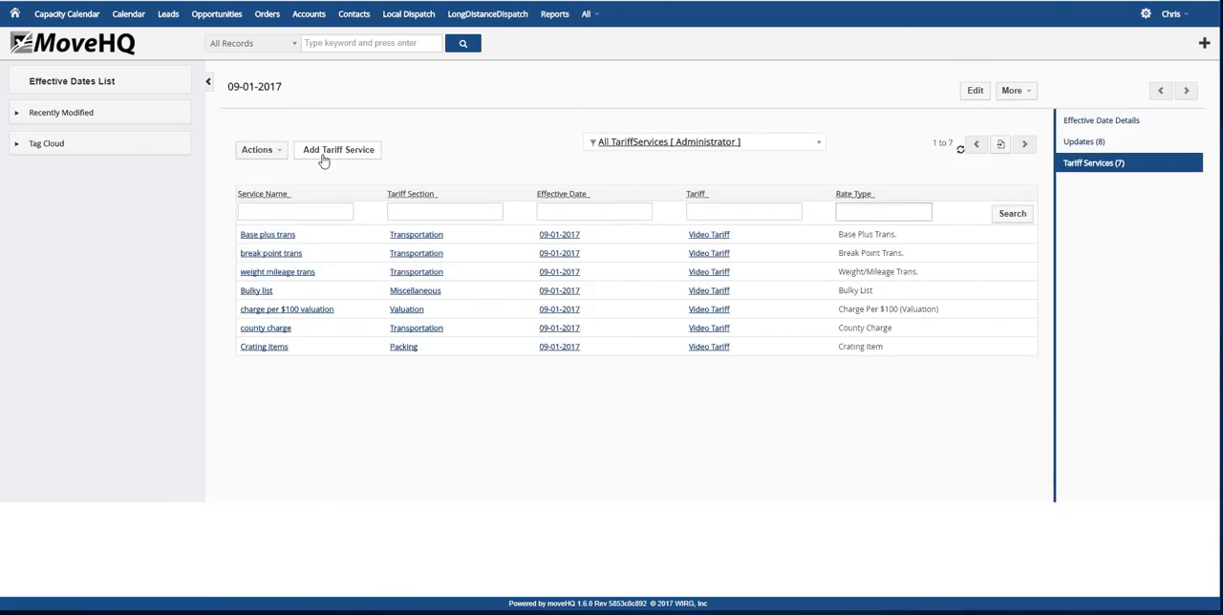
Start another tariff service named flat charge in the Transportation section
{"action": "left_click", "coordinate": [323, 156]}
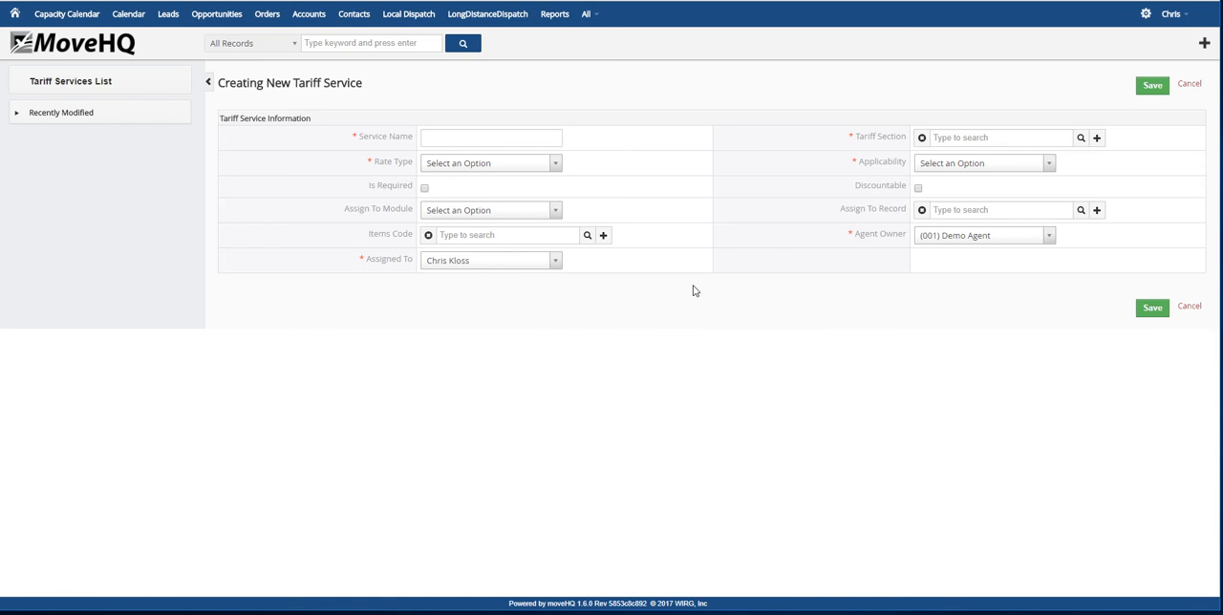
{"action": "left_click", "coordinate": [503, 139]}
{"action": "type", "text": "fla"}
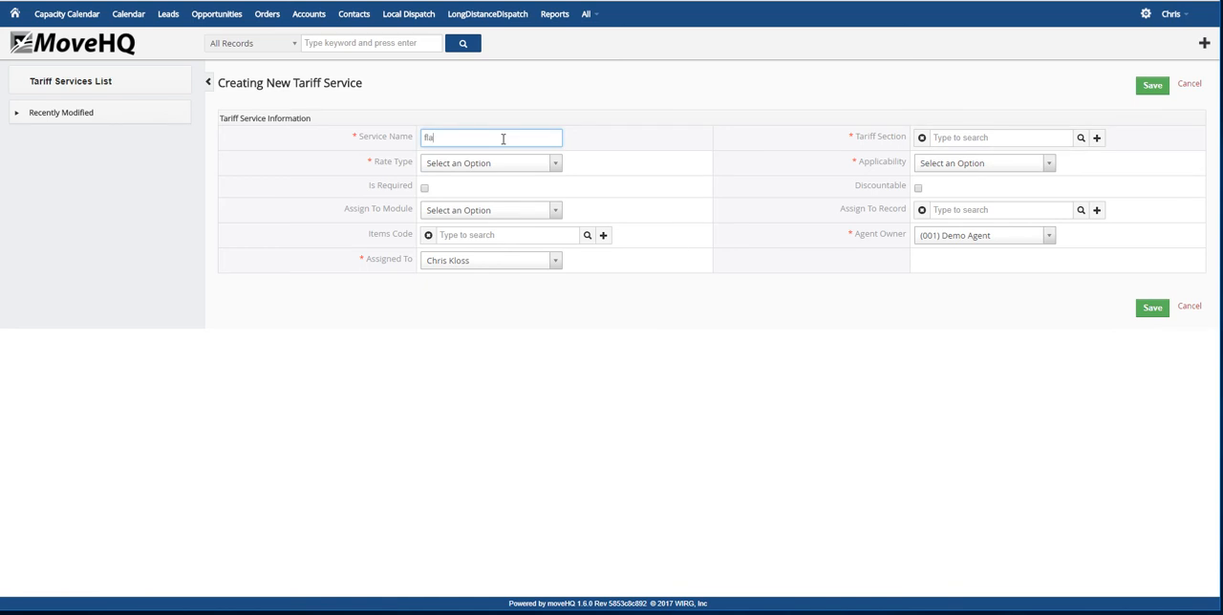
{"action": "type", "text": "t charge"}
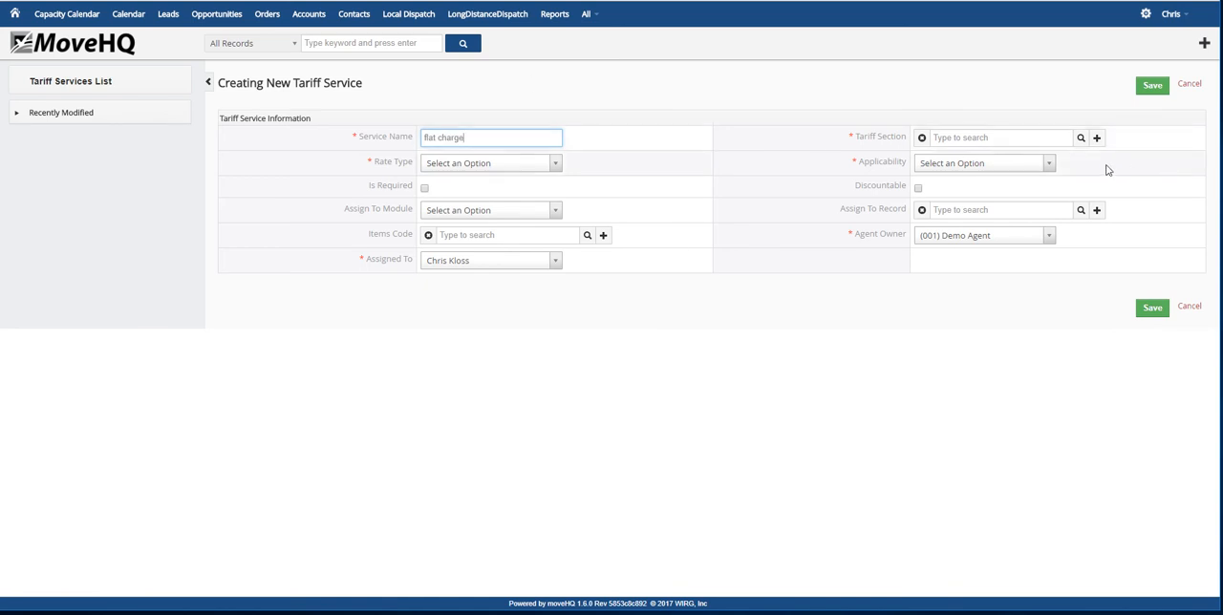
{"action": "left_click", "coordinate": [1081, 139]}
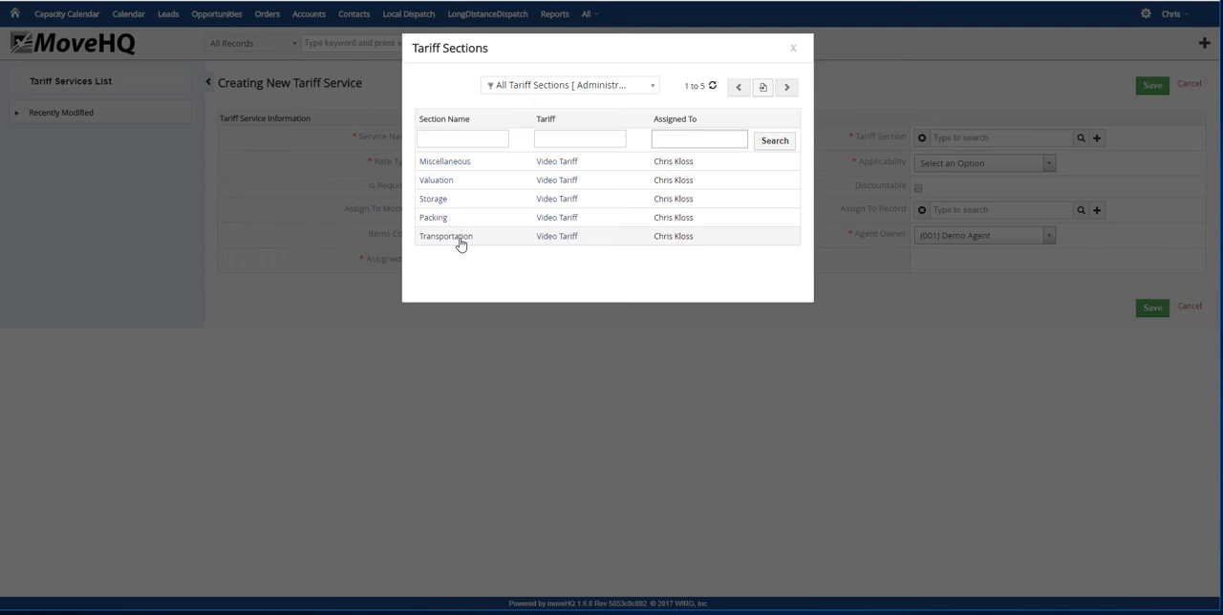
{"action": "left_click", "coordinate": [457, 238]}
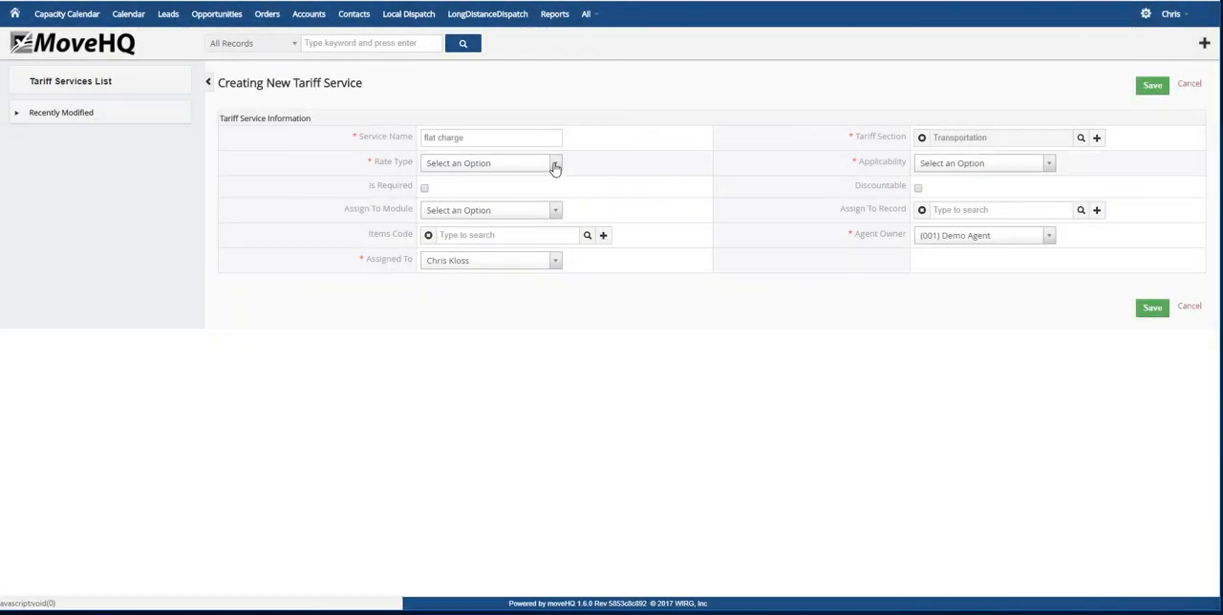
Set the flat charge service's rate type to Flat Charge and its applicability to All Locations, and save it without a rate
{"action": "left_click", "coordinate": [554, 164]}
{"action": "scroll", "coordinate": [489, 271], "scroll_direction": "down", "scroll_amount": 1}
{"action": "left_click", "coordinate": [511, 271]}
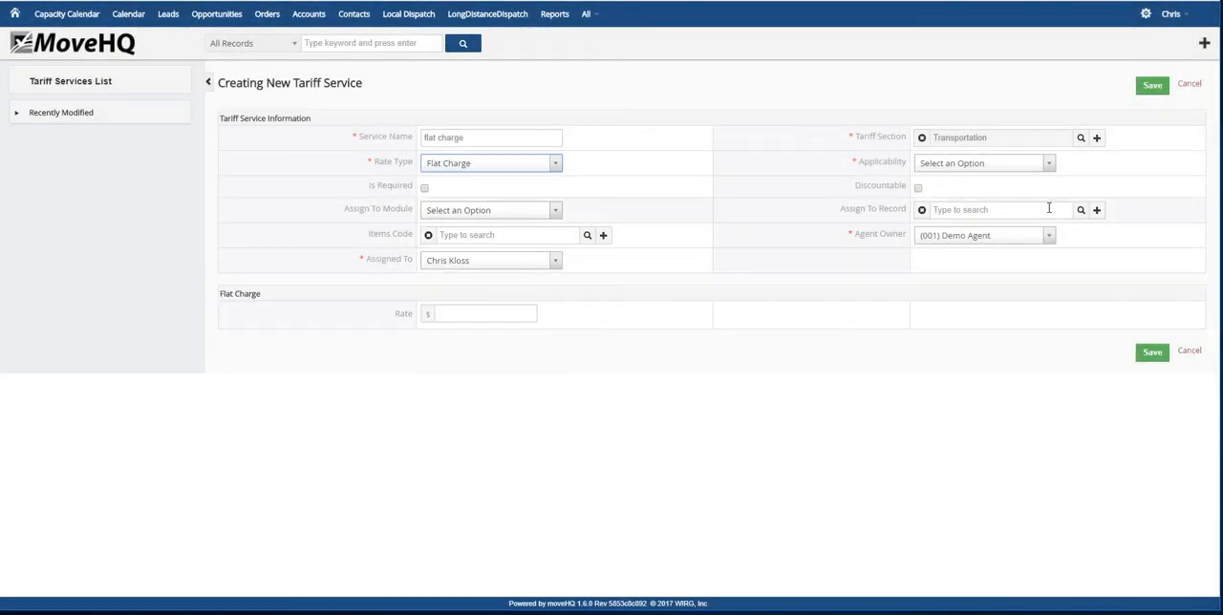
{"action": "left_click", "coordinate": [1048, 165]}
{"action": "left_click", "coordinate": [946, 218]}
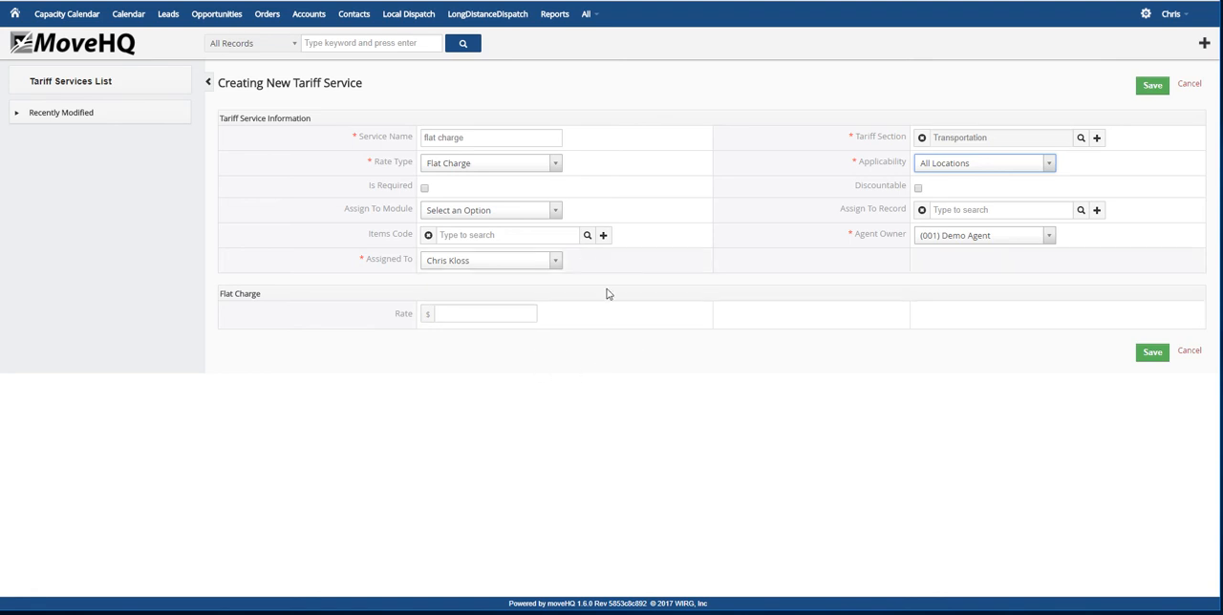
{"action": "left_click", "coordinate": [1153, 353]}
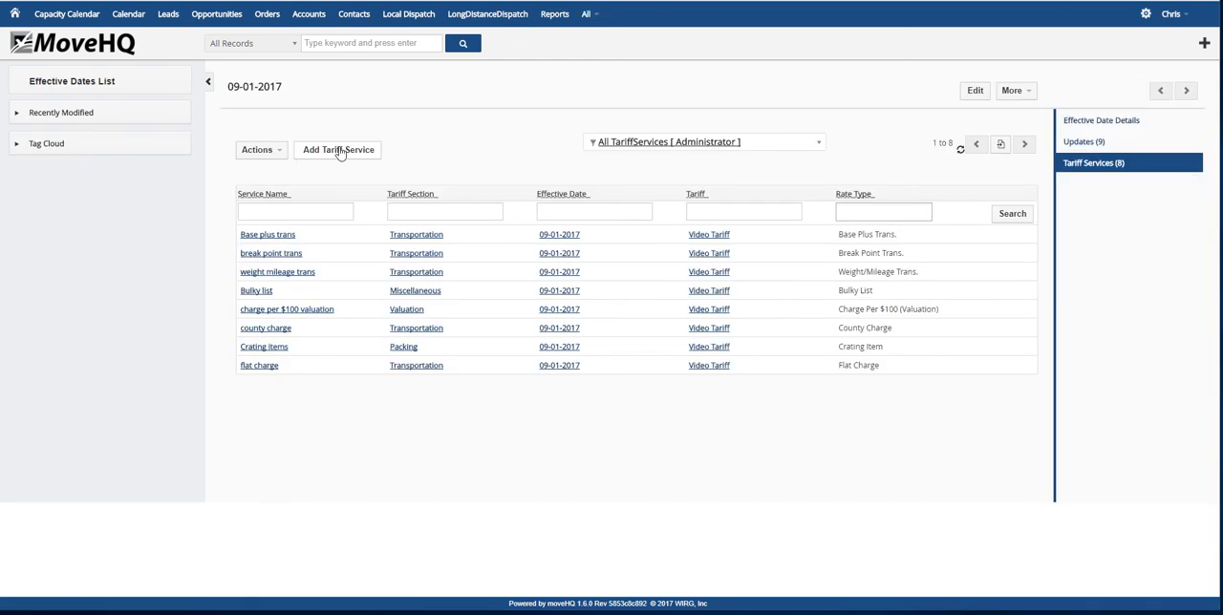
Start another tariff service named Hourly Set in the Transportation section
{"action": "left_click", "coordinate": [340, 151]}
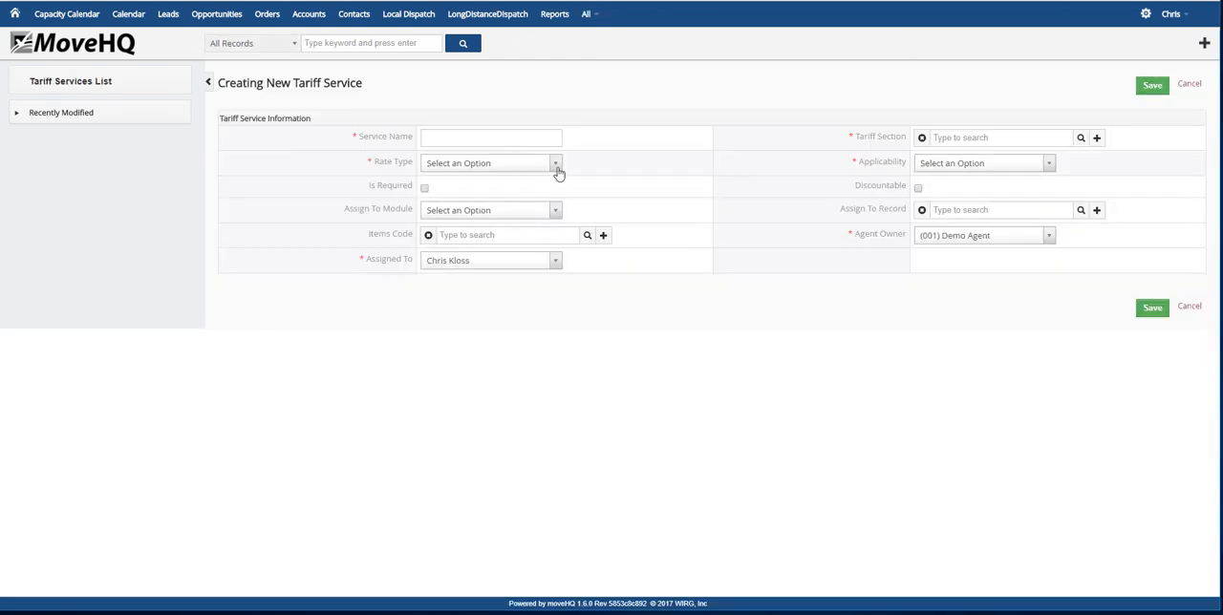
{"action": "left_click", "coordinate": [557, 168]}
{"action": "scroll", "coordinate": [519, 281], "scroll_direction": "down", "scroll_amount": 1}
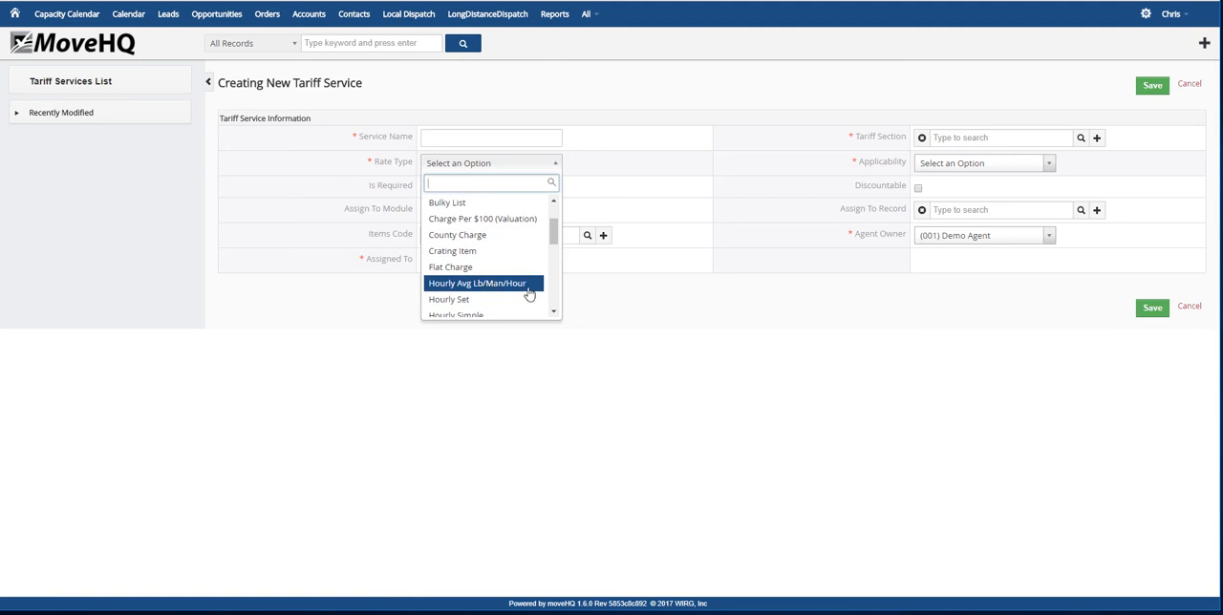
{"action": "scroll", "coordinate": [527, 293], "scroll_direction": "down", "scroll_amount": 1}
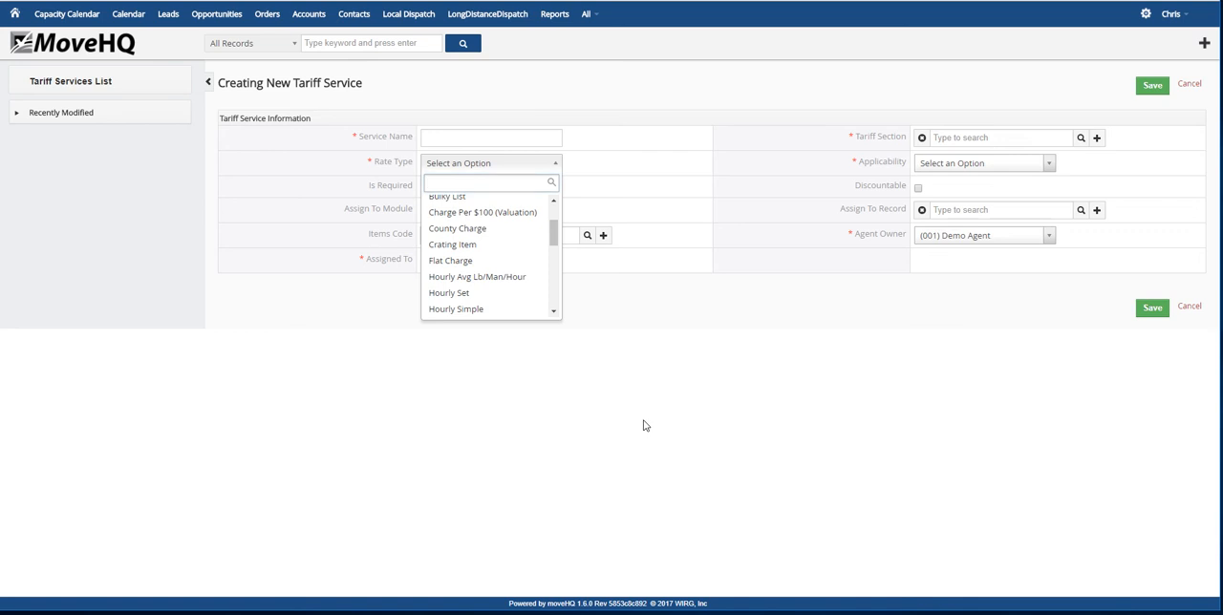
{"action": "left_click", "coordinate": [644, 425]}
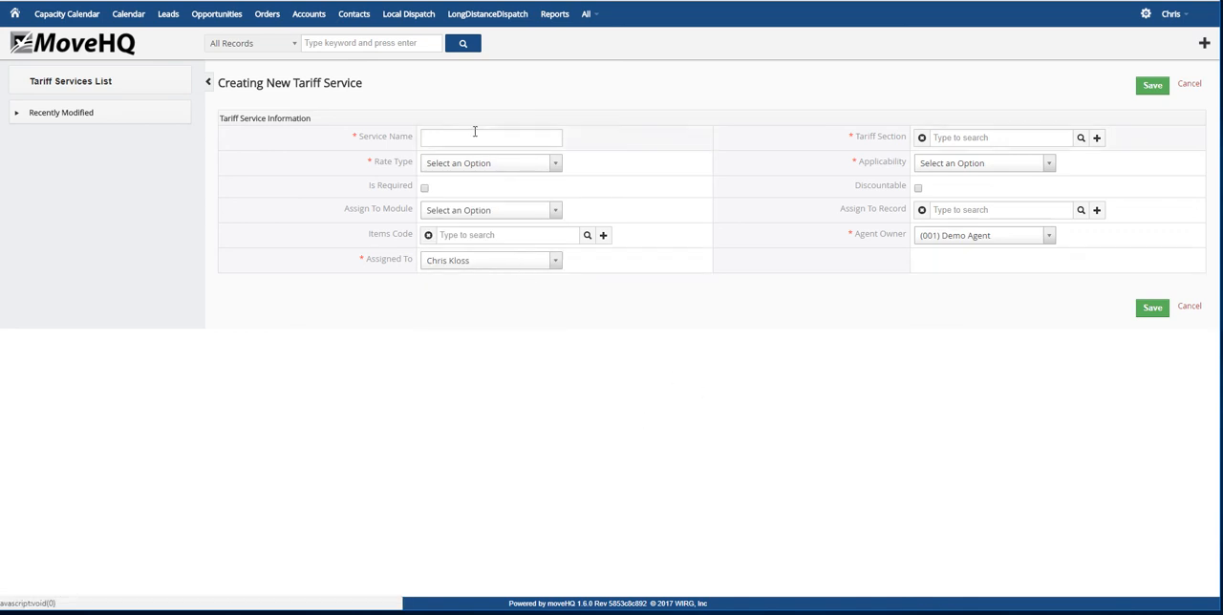
{"action": "left_click", "coordinate": [446, 138]}
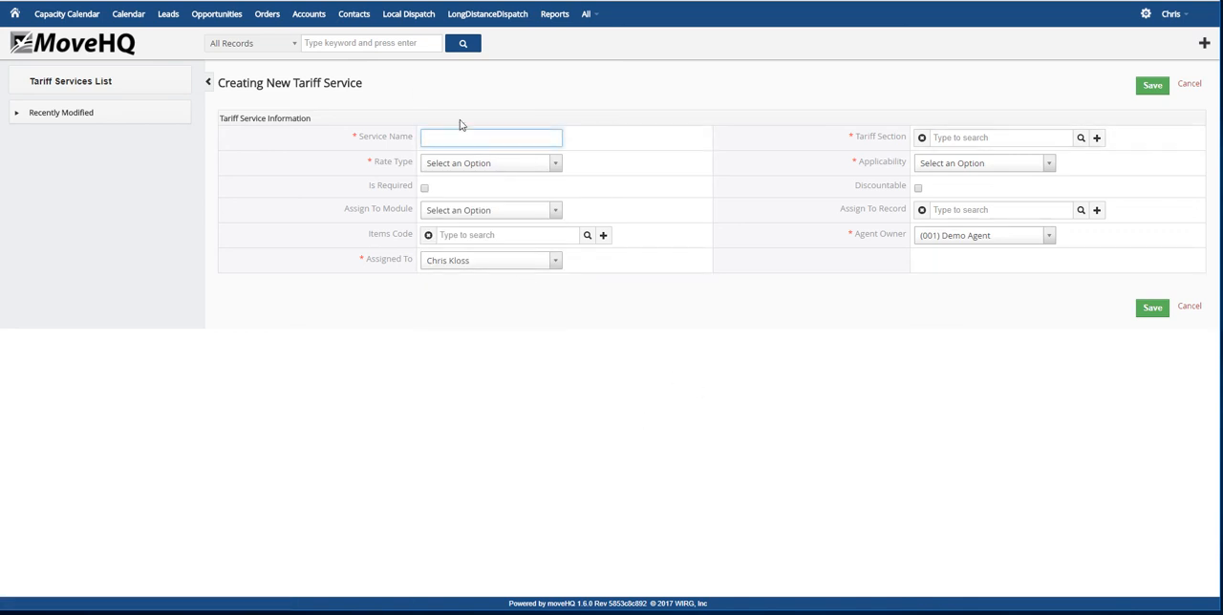
{"action": "type", "text": "Hourly Set"}
{"action": "left_click", "coordinate": [1081, 138]}
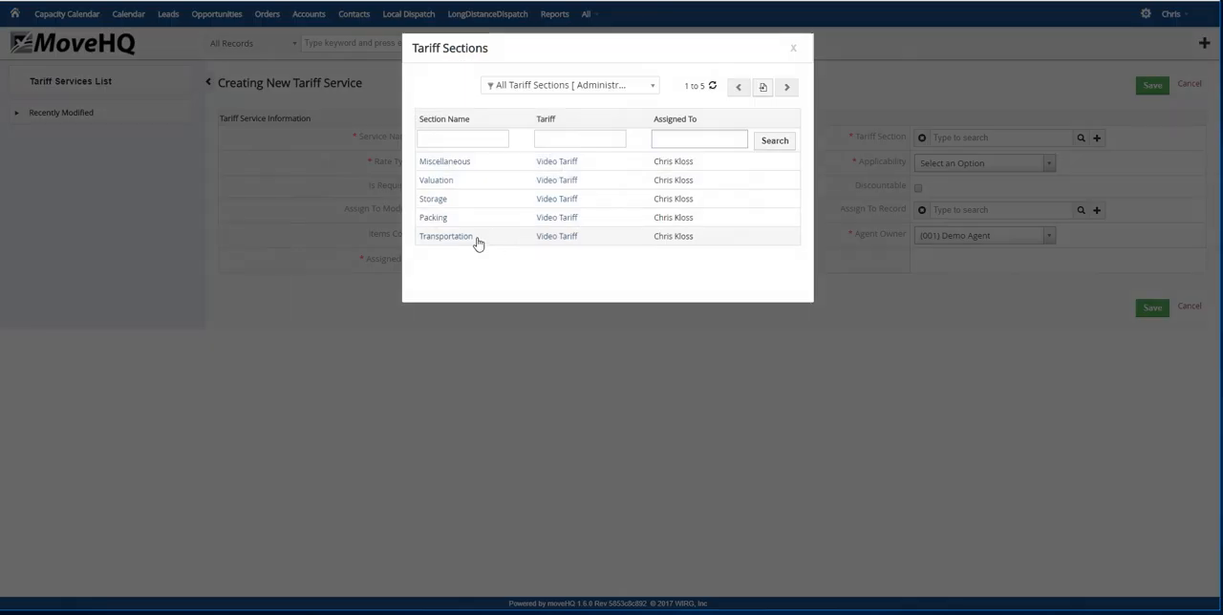
{"action": "left_click", "coordinate": [475, 238]}
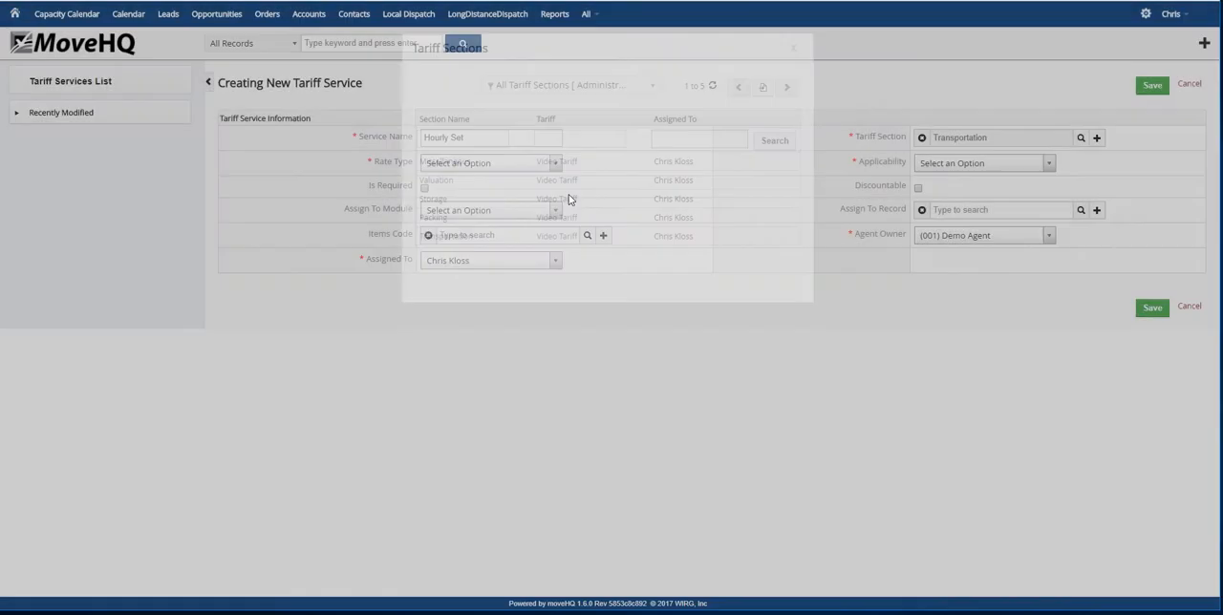
Set the Hourly Set service's rate type to Hourly Set and its applicability to All Locations
{"action": "left_click", "coordinate": [554, 163]}
{"action": "scroll", "coordinate": [498, 268], "scroll_direction": "down", "scroll_amount": 1}
{"action": "scroll", "coordinate": [498, 270], "scroll_direction": "down", "scroll_amount": 2}
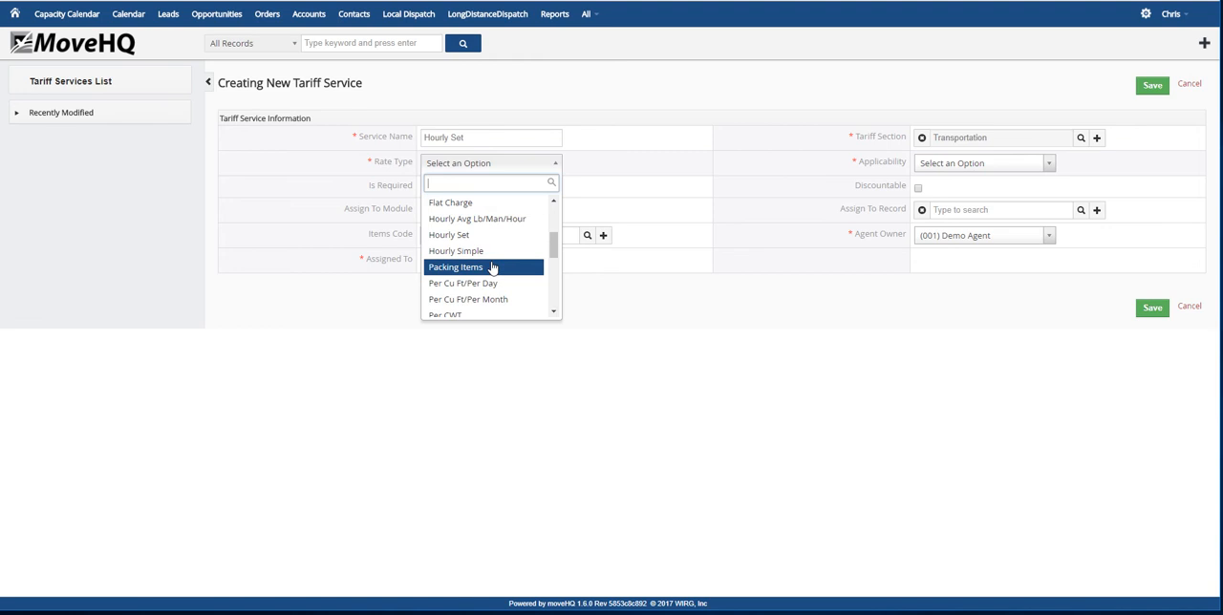
{"action": "left_click", "coordinate": [472, 239]}
{"action": "left_click", "coordinate": [1051, 170]}
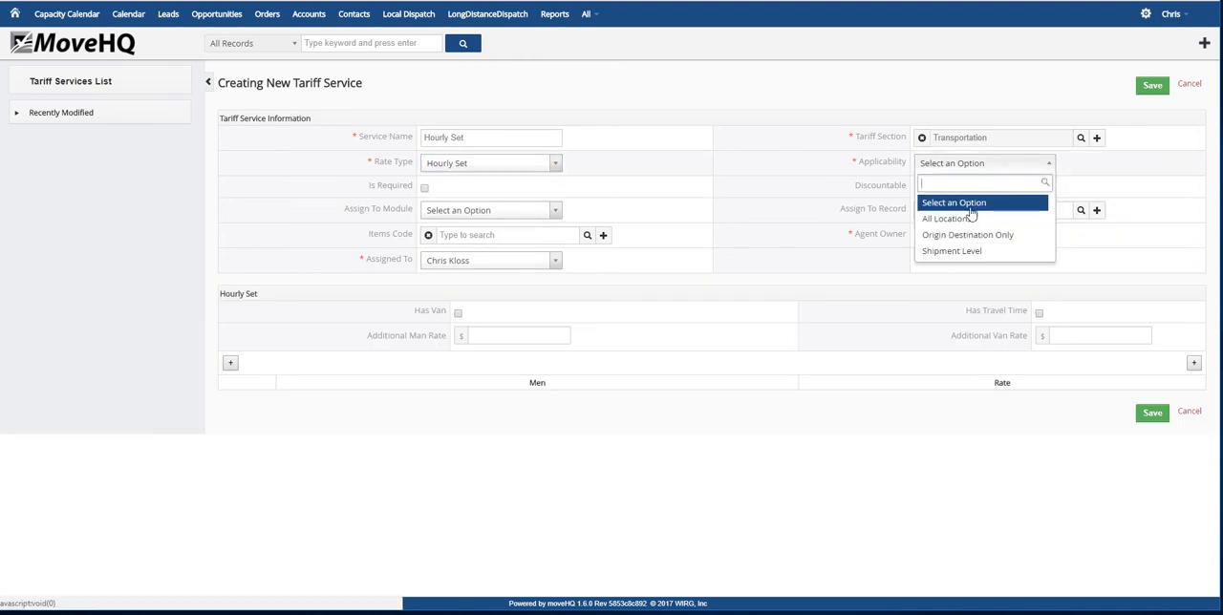
{"action": "left_click", "coordinate": [933, 218]}
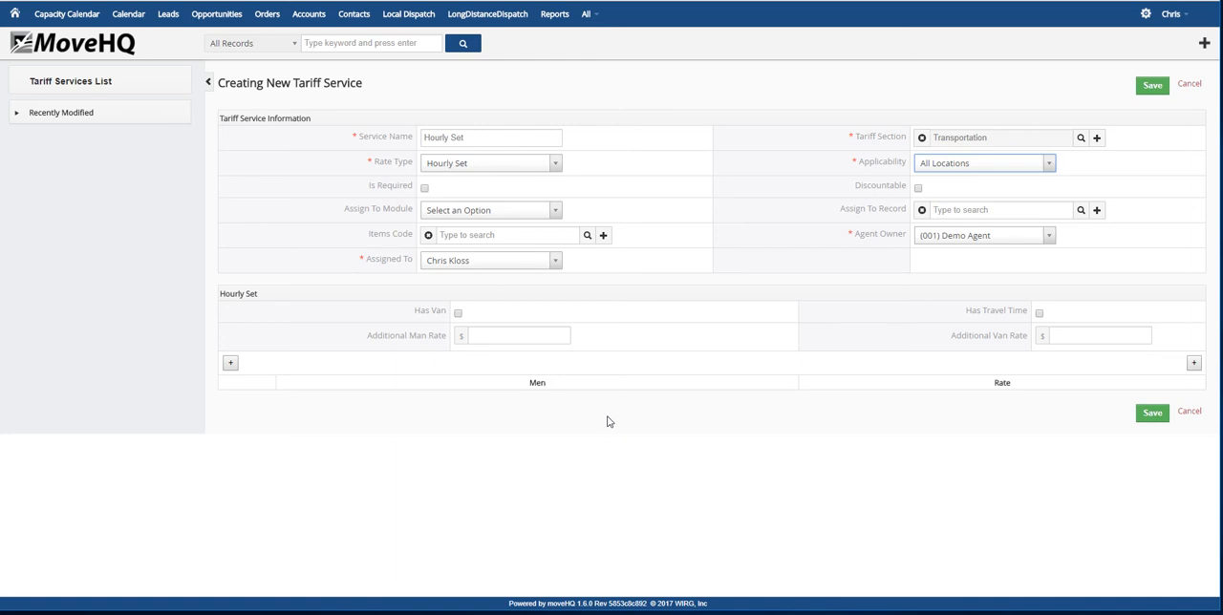
Enable van and travel time for the Hourly Set service, with additional man and van rates of $30.00 each, and save it
{"action": "left_click", "coordinate": [458, 314]}
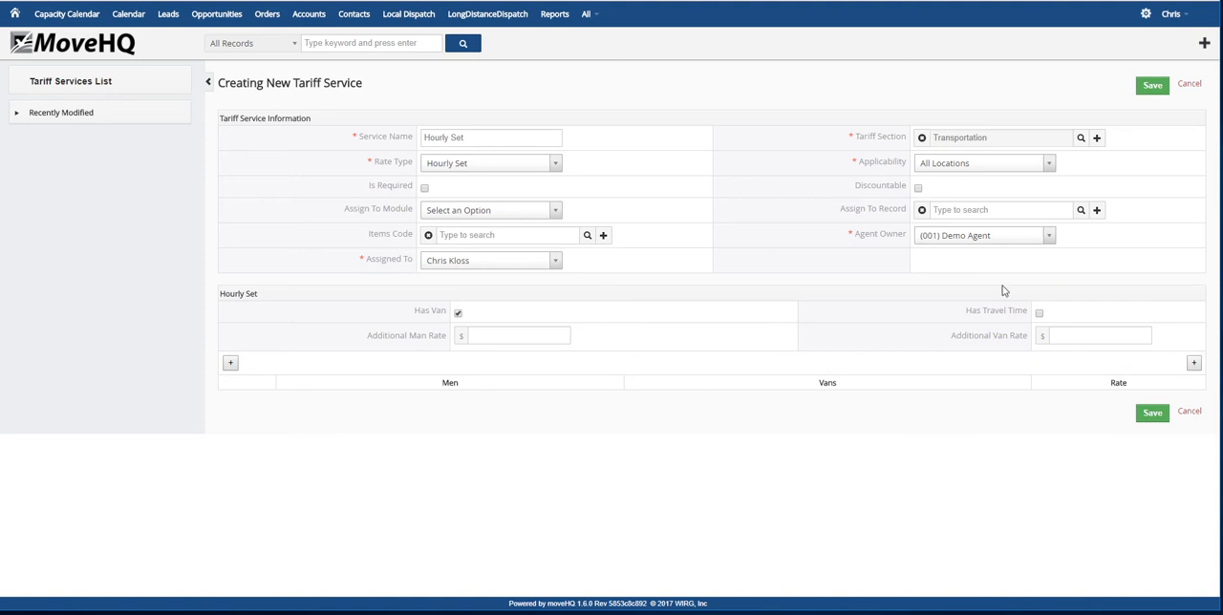
{"action": "left_click", "coordinate": [1039, 312]}
{"action": "left_click", "coordinate": [548, 334]}
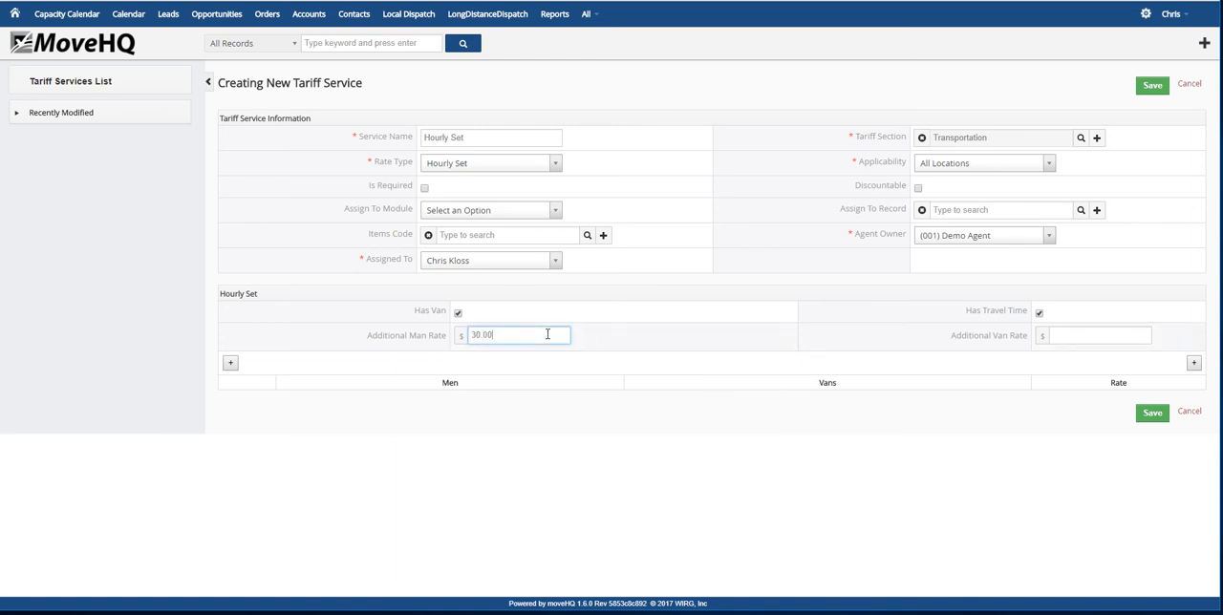
{"action": "type", "text": "30.00"}
{"action": "key", "text": "Tab"}
{"action": "type", "text": "30.0"}
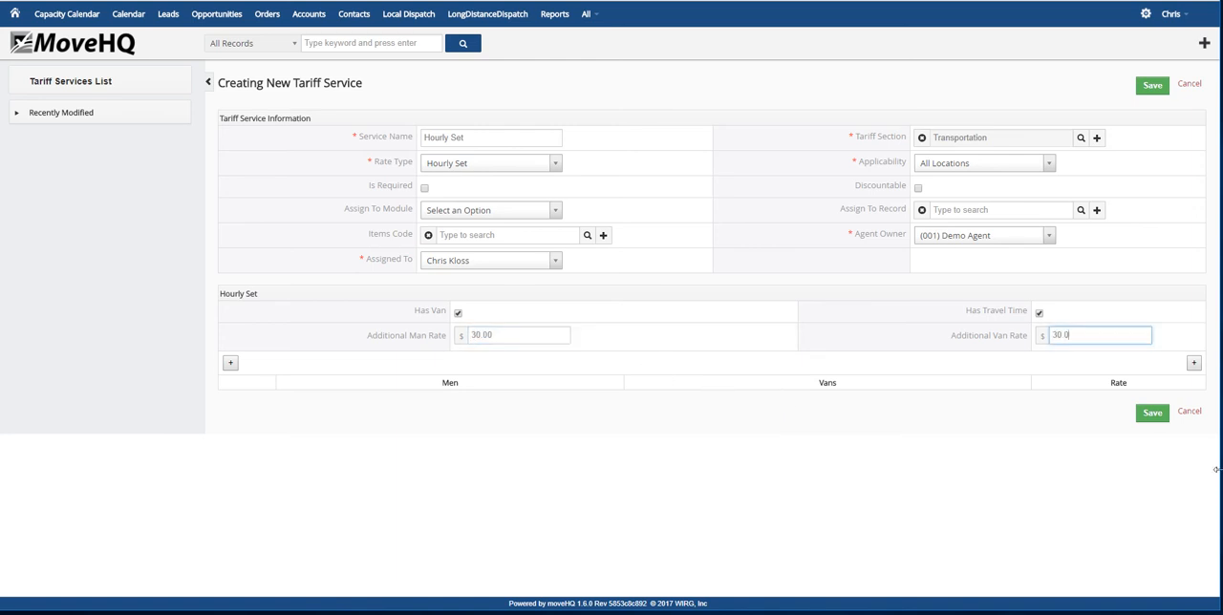
{"action": "type", "text": "0"}
{"action": "key", "text": "Tab"}
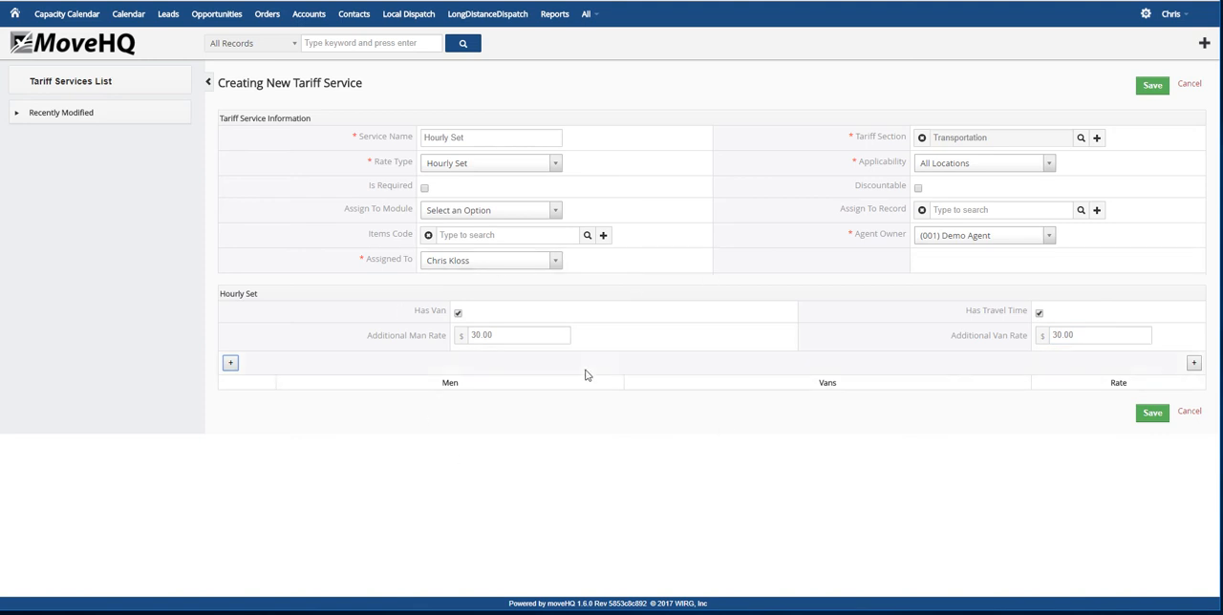
{"action": "left_click", "coordinate": [1152, 416]}
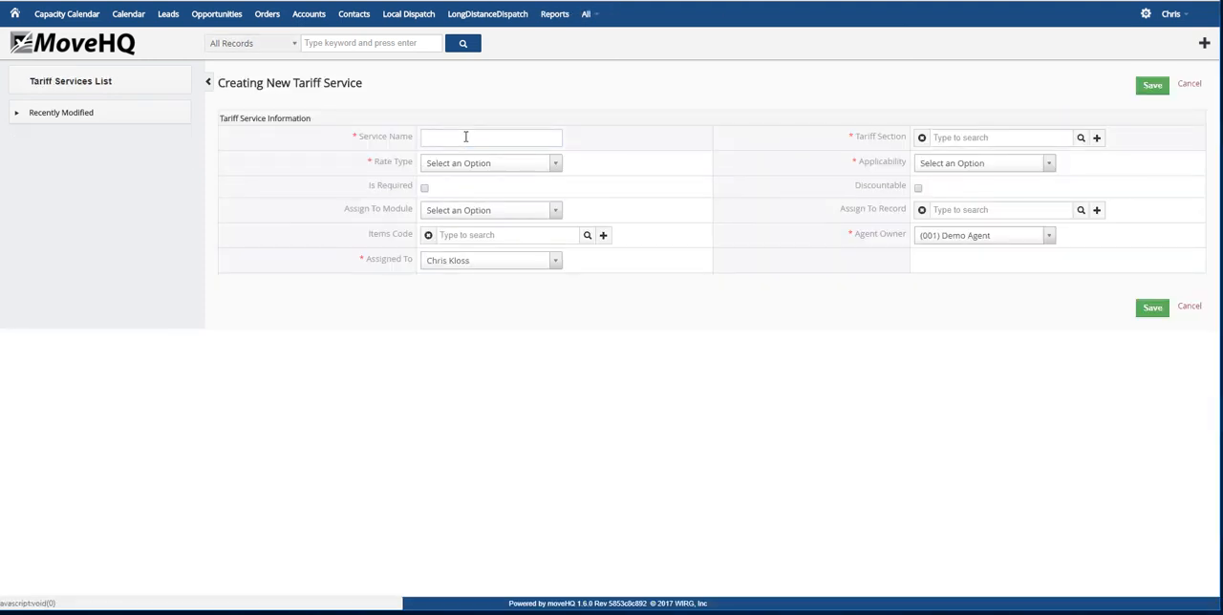
Start another tariff service named hourly simple in the Transportation section
{"action": "left_click", "coordinate": [470, 136]}
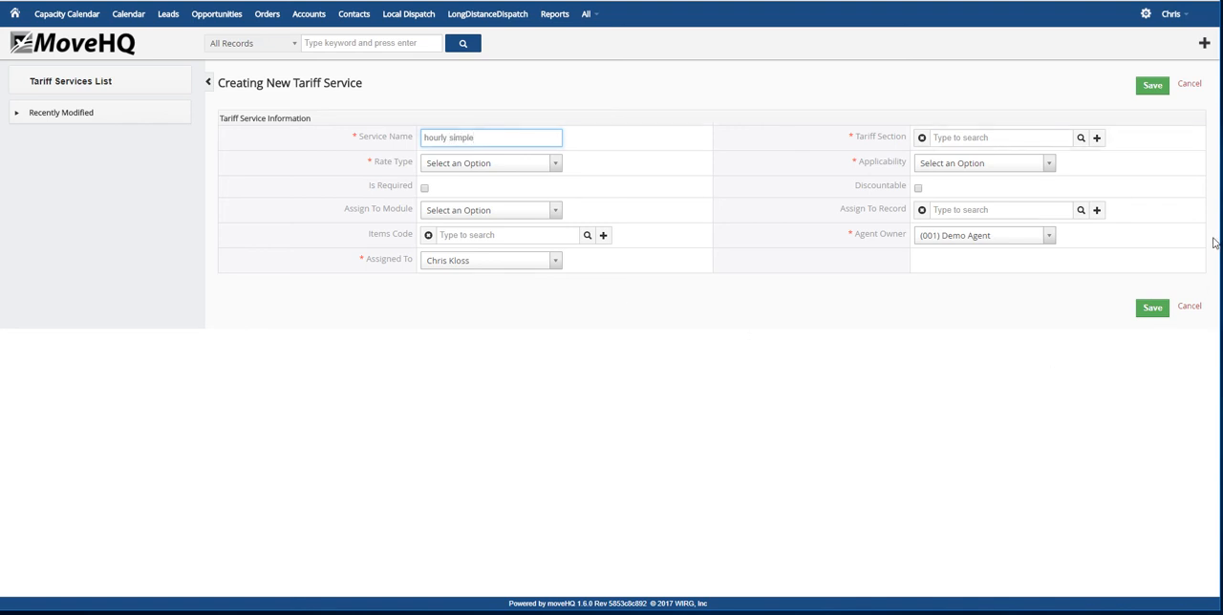
{"action": "left_click", "coordinate": [1079, 142]}
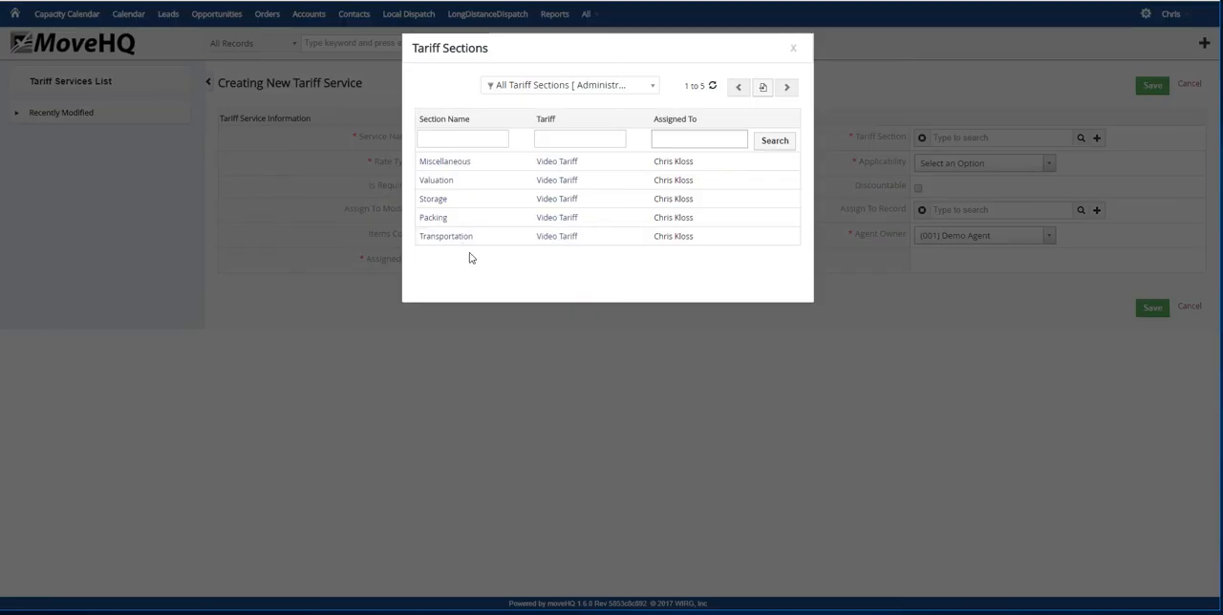
{"action": "left_click", "coordinate": [459, 240]}
Set the hourly simple service's rate type to Hourly Simple and its applicability to All Locations, and save it without a rate
{"action": "left_click", "coordinate": [556, 163]}
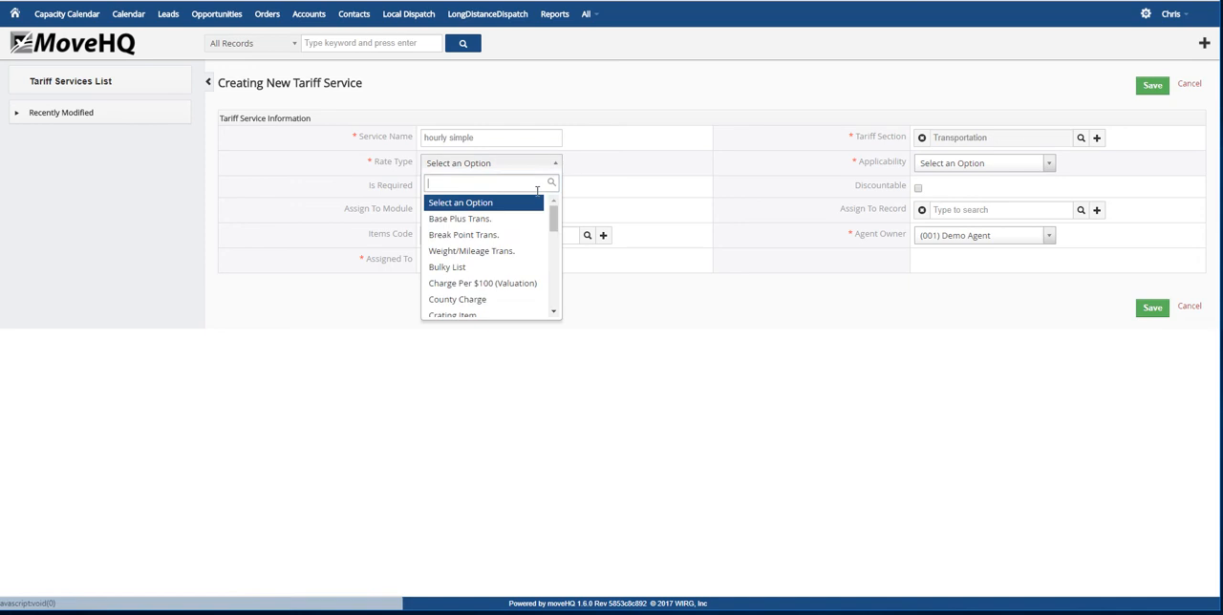
{"action": "scroll", "coordinate": [491, 249], "scroll_direction": "down", "scroll_amount": 5}
{"action": "left_click", "coordinate": [540, 244]}
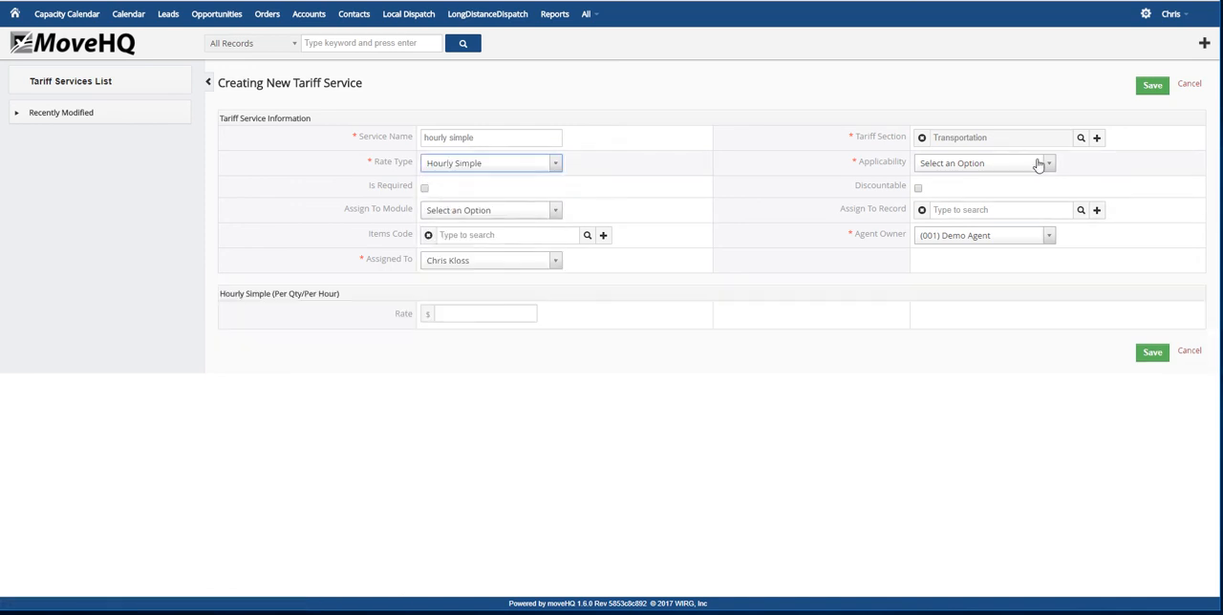
{"action": "left_click", "coordinate": [1045, 163]}
{"action": "left_click", "coordinate": [962, 219]}
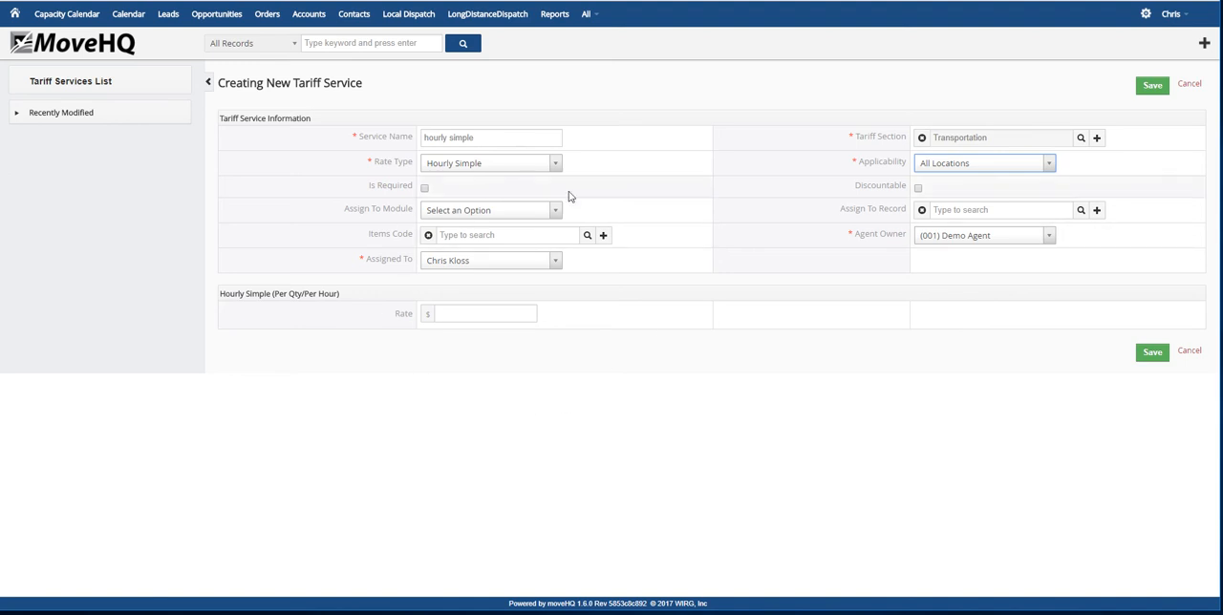
{"action": "left_click", "coordinate": [1152, 357]}
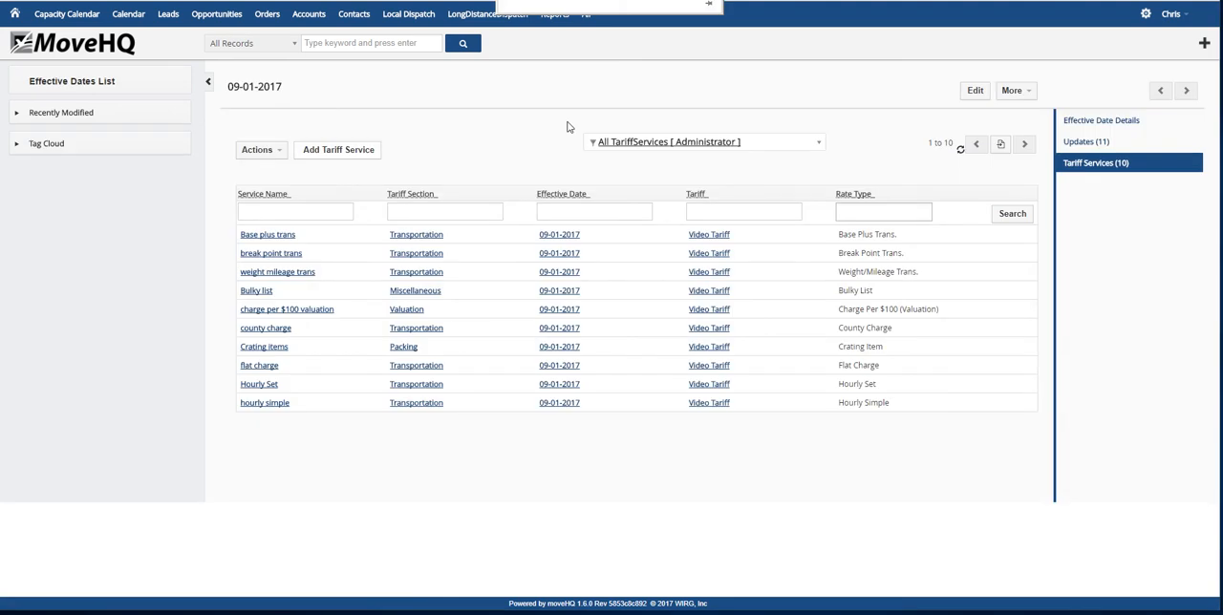
Start another tariff service named Packing Items in the Packing section
{"action": "left_click", "coordinate": [338, 154]}
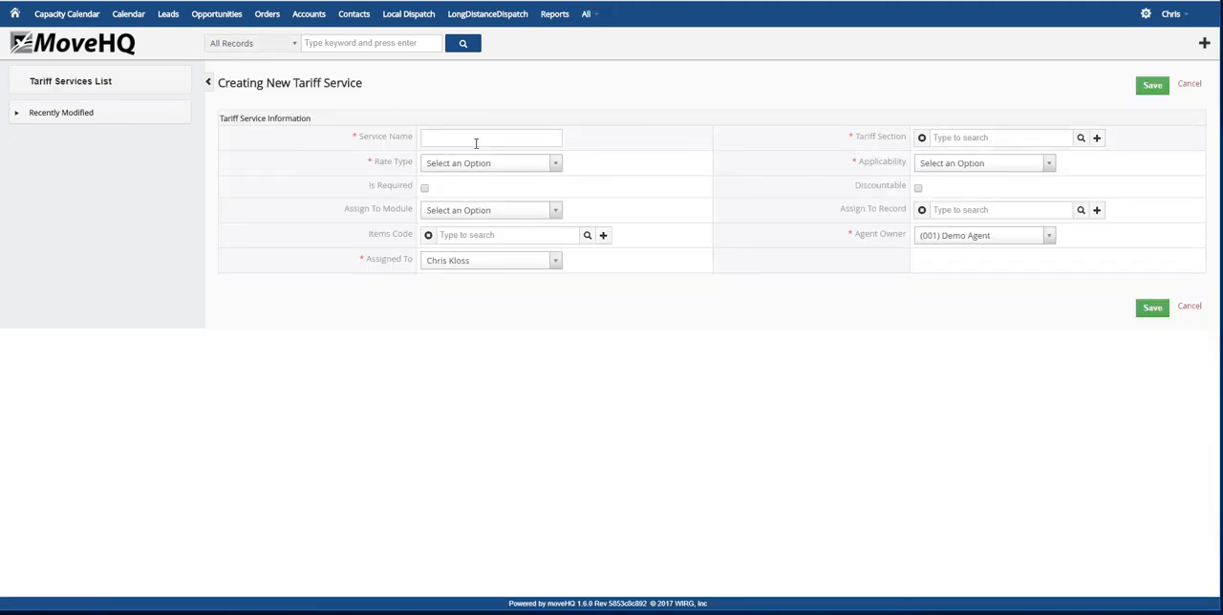
{"action": "left_click", "coordinate": [476, 140]}
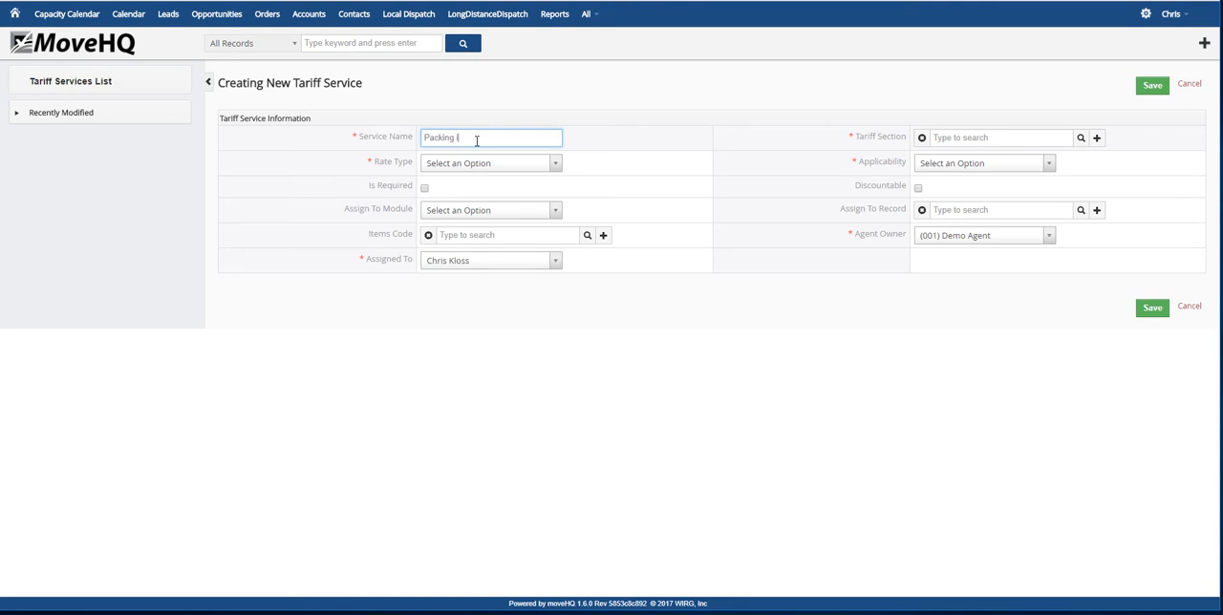
{"action": "left_click", "coordinate": [1081, 137]}
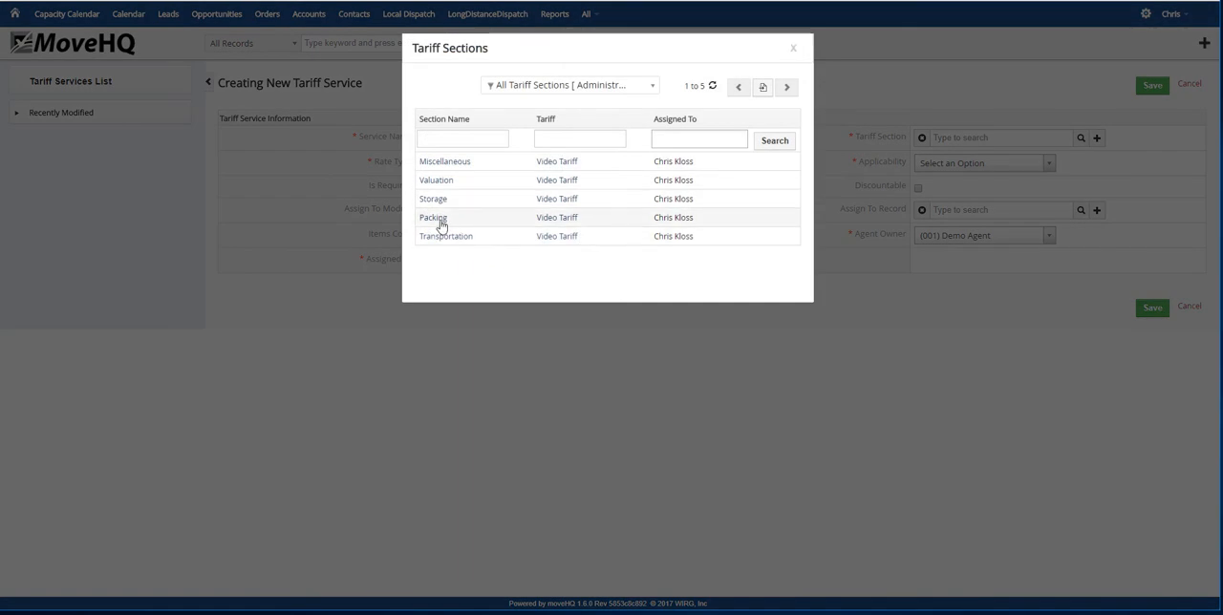
{"action": "left_click", "coordinate": [438, 220]}
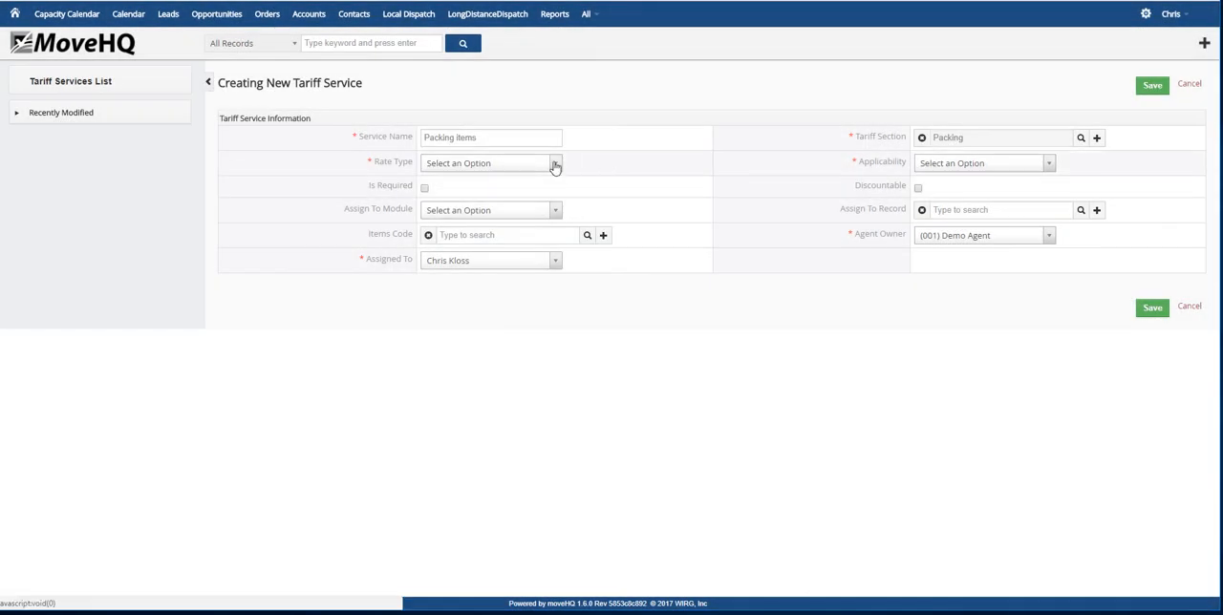
Set the packing service's rate type to Packing Items and its applicability to All Locations
{"action": "left_click", "coordinate": [554, 164]}
{"action": "scroll", "coordinate": [482, 258], "scroll_direction": "down", "scroll_amount": 3}
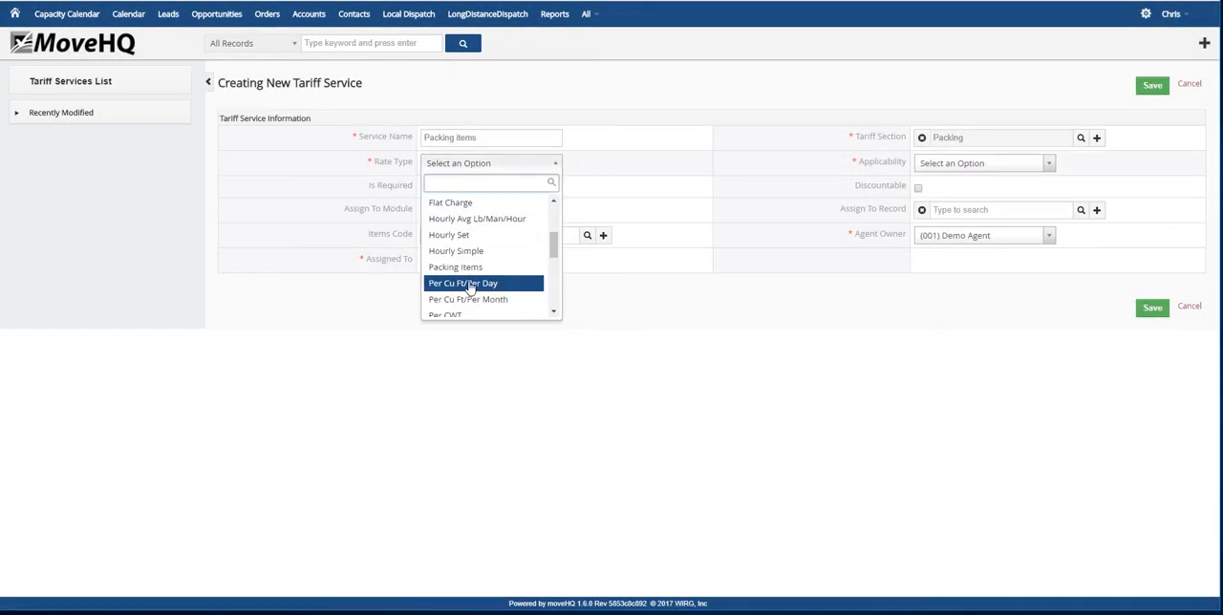
{"action": "left_click", "coordinate": [471, 267]}
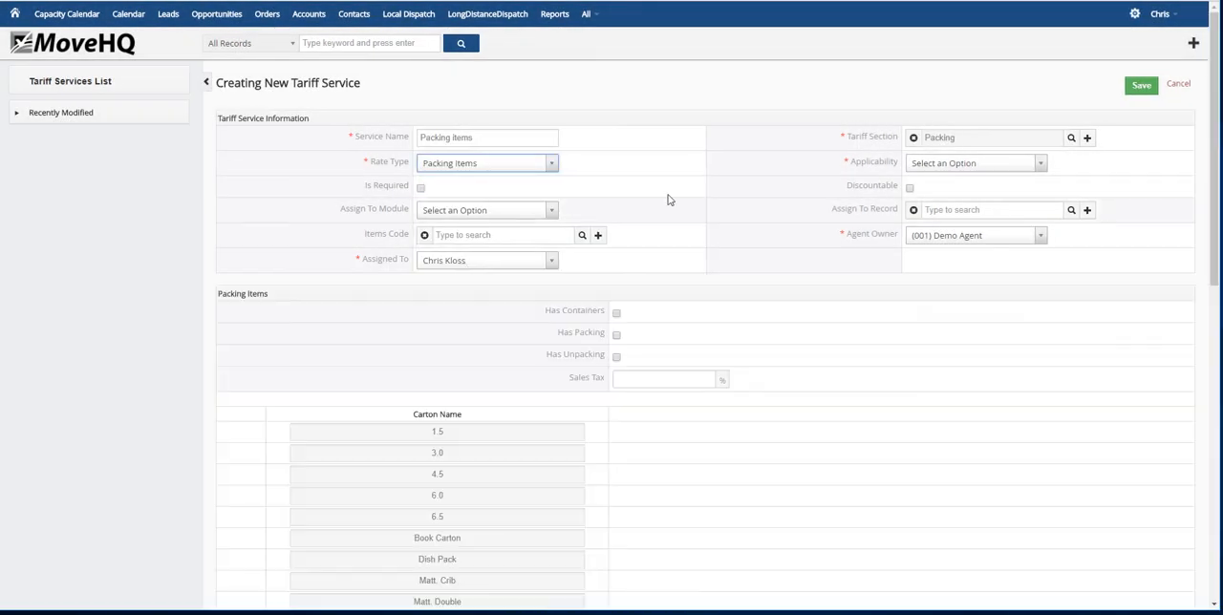
{"action": "left_click", "coordinate": [1043, 163]}
{"action": "left_click", "coordinate": [938, 218]}
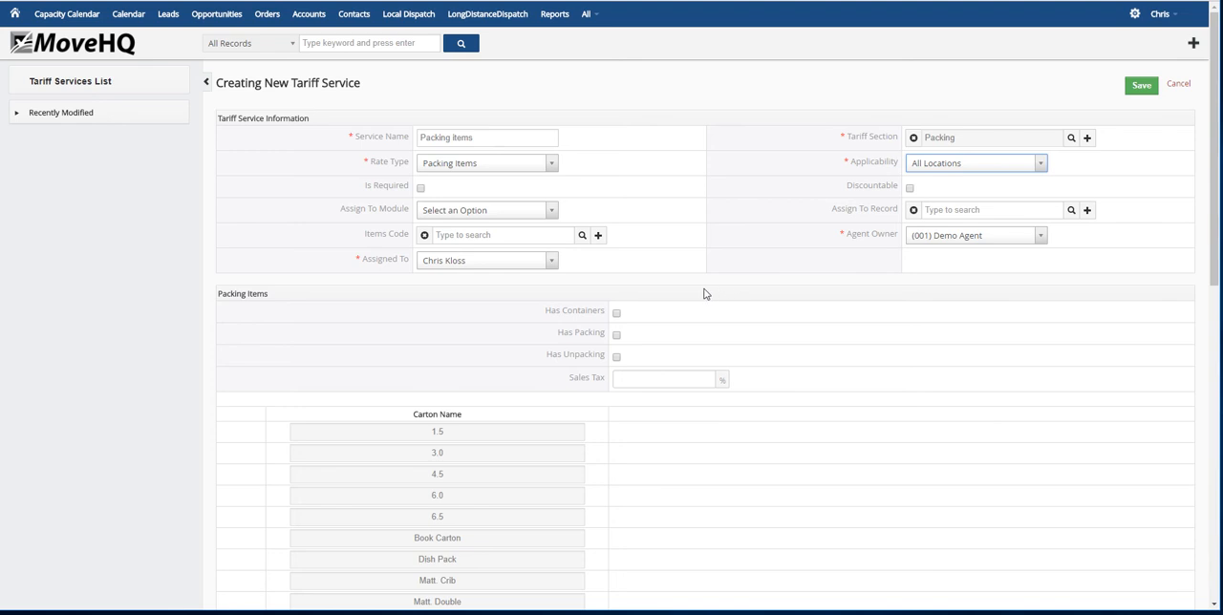
Enable containers, packing and unpacking for the packing service with a 5.00% sales tax, and save it with the carton rates left at 0.00
{"action": "left_click", "coordinate": [617, 312]}
{"action": "left_click", "coordinate": [617, 335]}
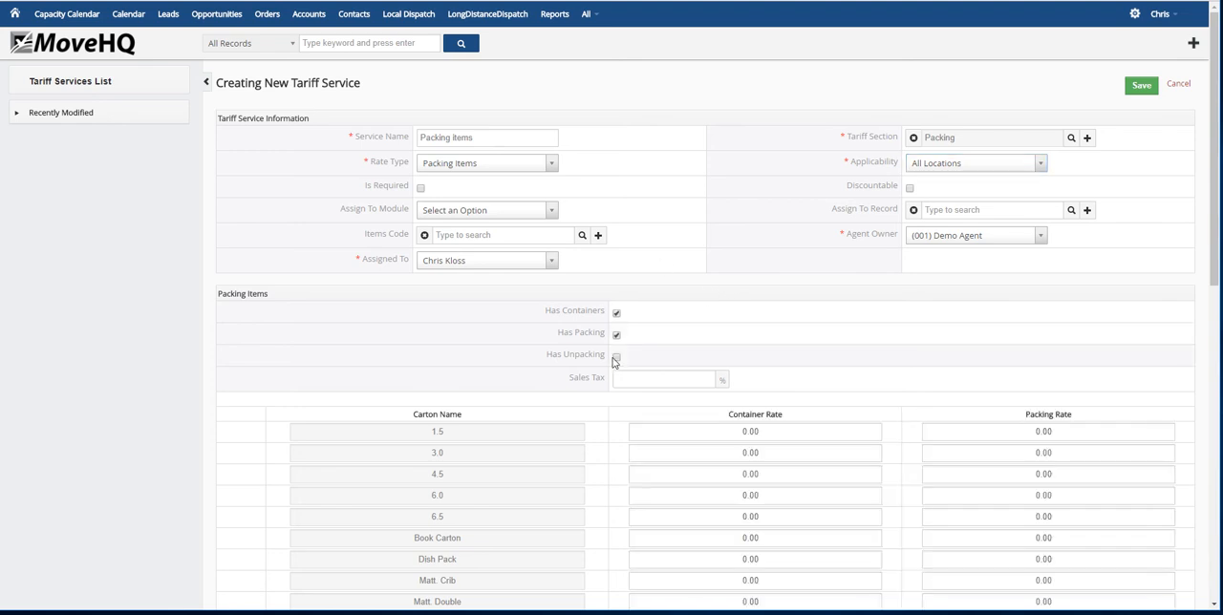
{"action": "left_click", "coordinate": [616, 359]}
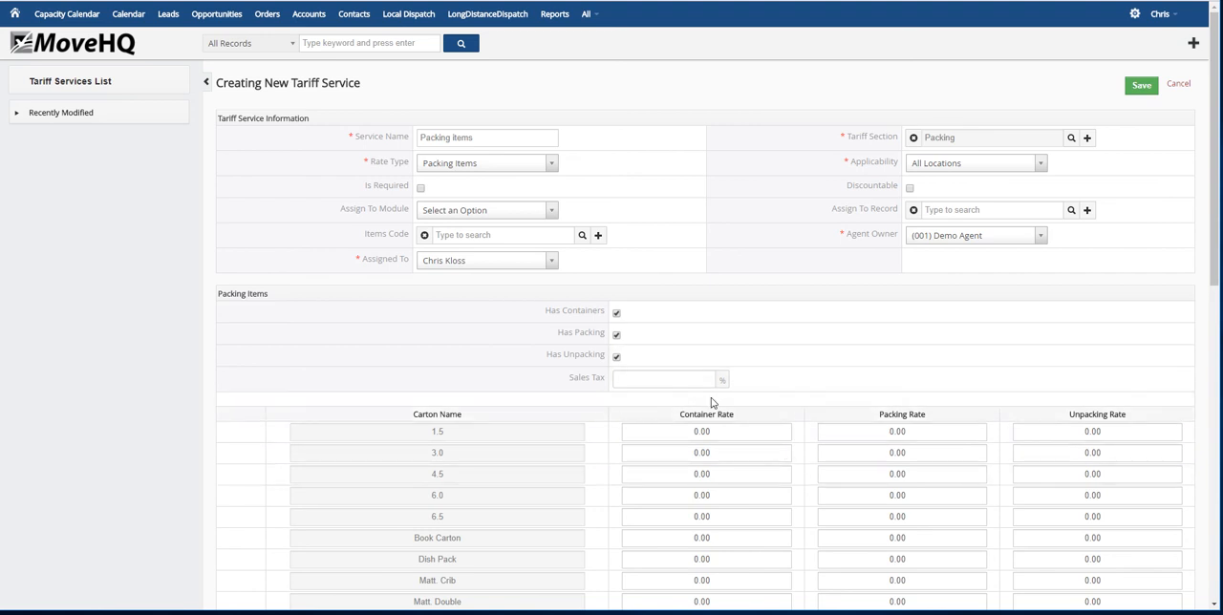
{"action": "left_click", "coordinate": [657, 380]}
{"action": "scroll", "coordinate": [704, 349], "scroll_direction": "down", "scroll_amount": 2}
{"action": "scroll", "coordinate": [699, 432], "scroll_direction": "up", "scroll_amount": 2}
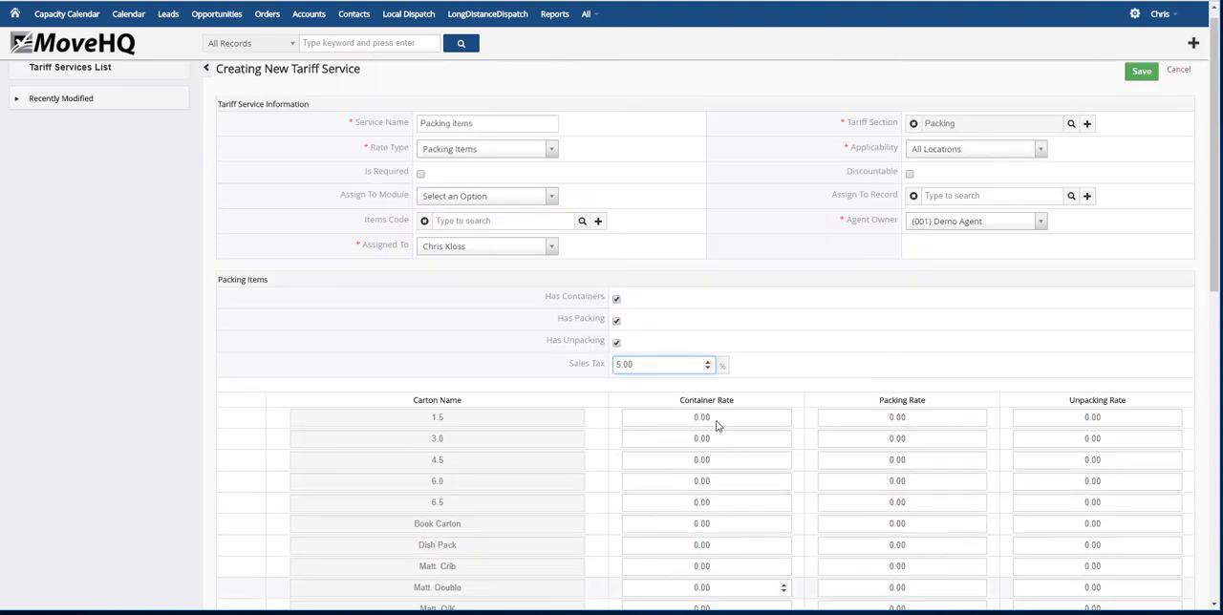
{"action": "left_click", "coordinate": [1145, 87]}
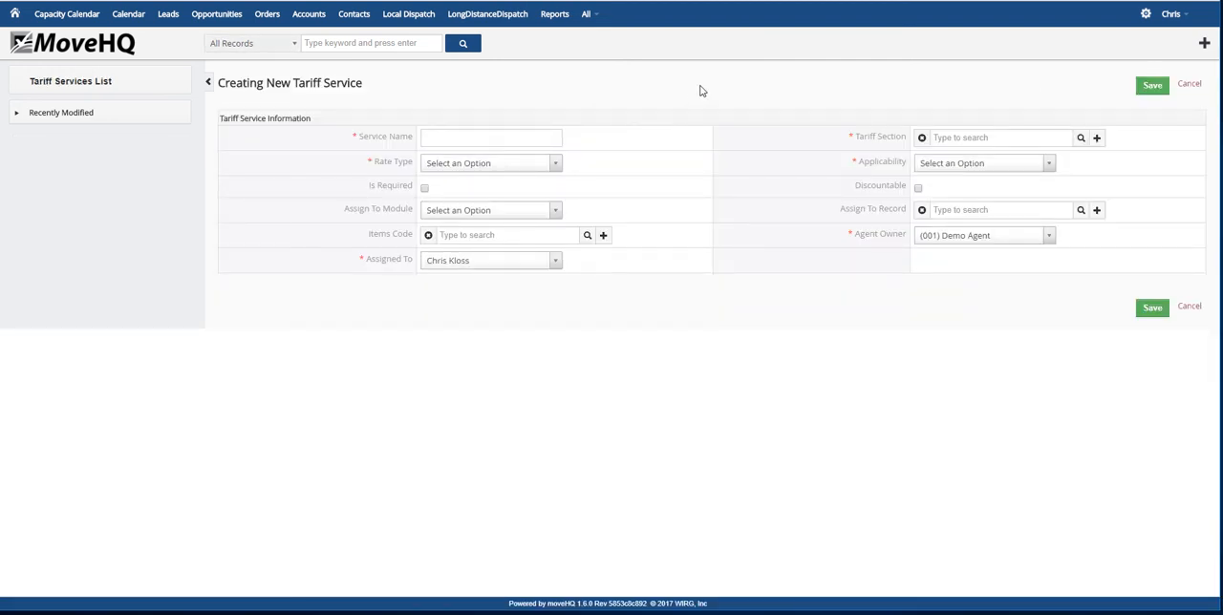
Start another tariff service named per cu ft per day in the Storage section
{"action": "left_click", "coordinate": [520, 134]}
{"action": "type", "text": "per cu ft per day"}
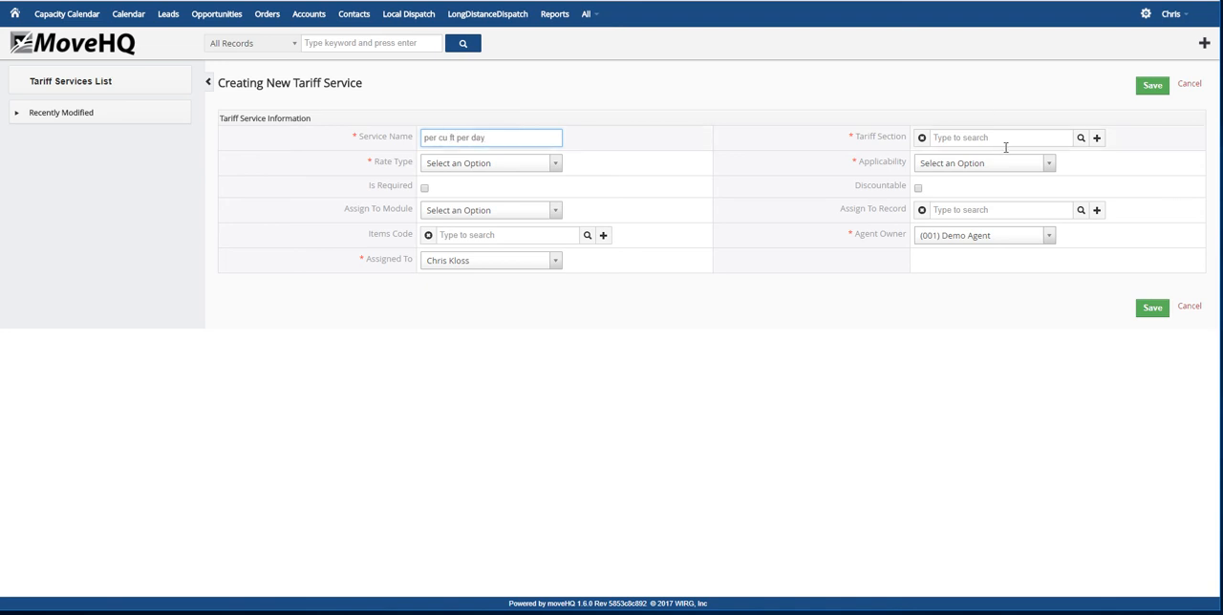
{"action": "left_click", "coordinate": [1081, 139]}
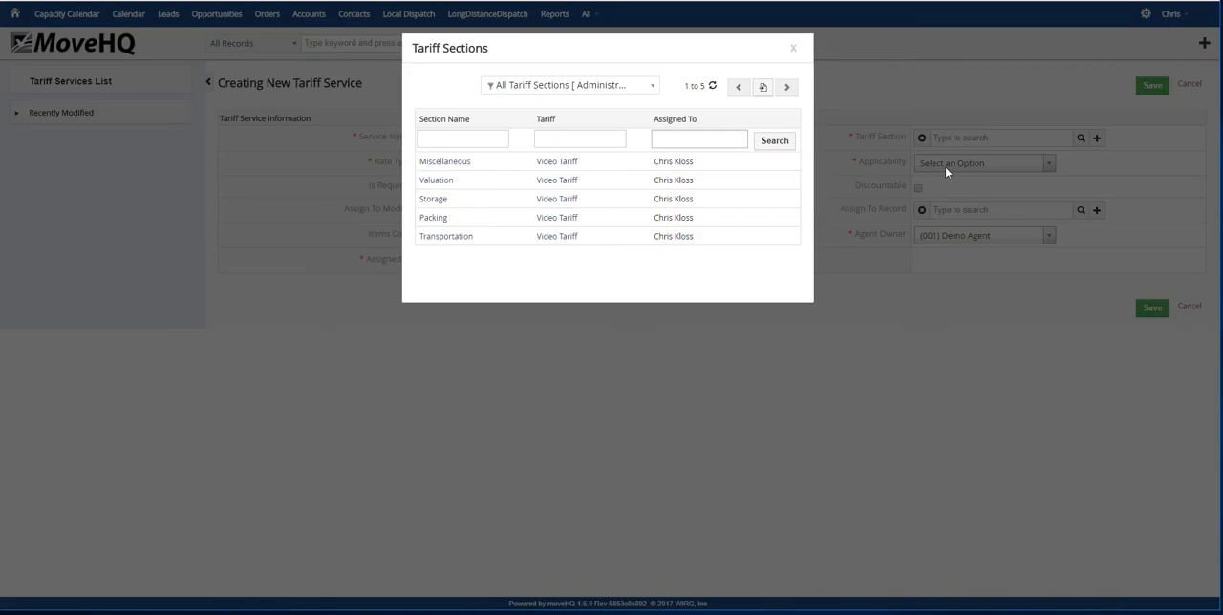
{"action": "left_click", "coordinate": [445, 199]}
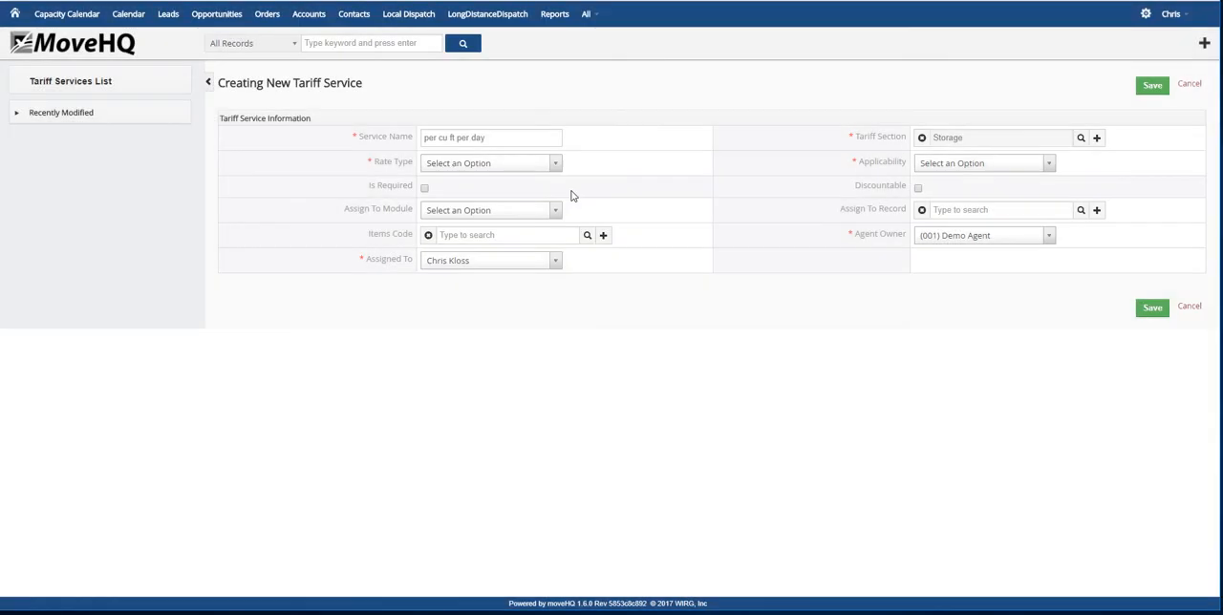
Set the per cu ft per day service's rate type to Per Cu Ft/Per Day and applicability to All Locations, and save it with the rate blank
{"action": "left_click", "coordinate": [554, 164]}
{"action": "scroll", "coordinate": [497, 235], "scroll_direction": "down", "scroll_amount": 5}
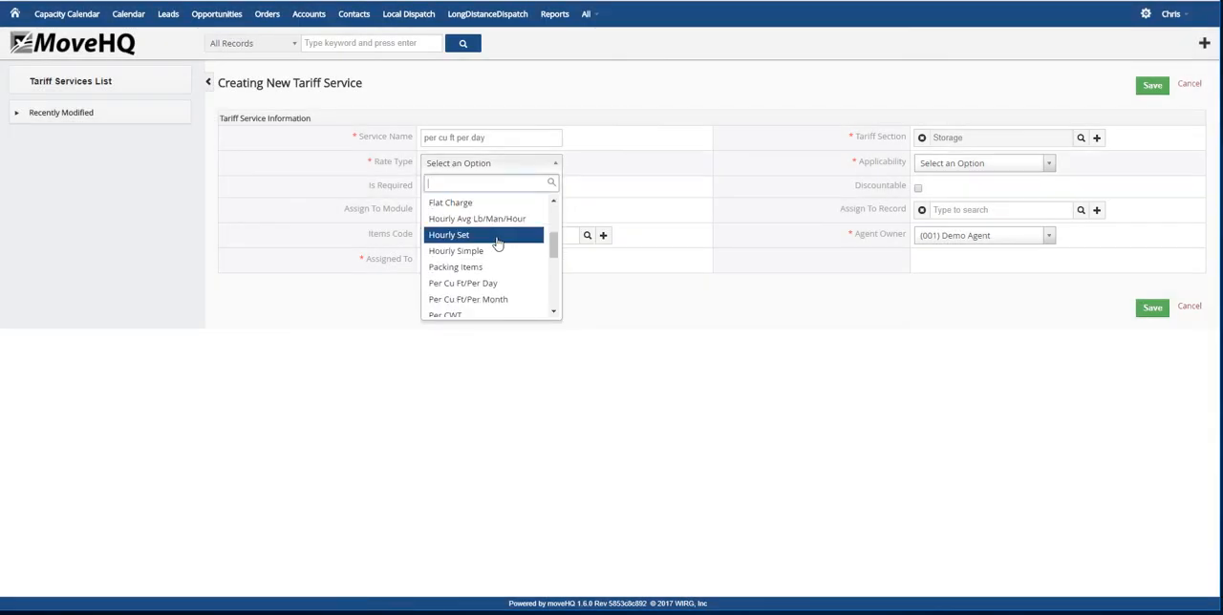
{"action": "left_click", "coordinate": [483, 218]}
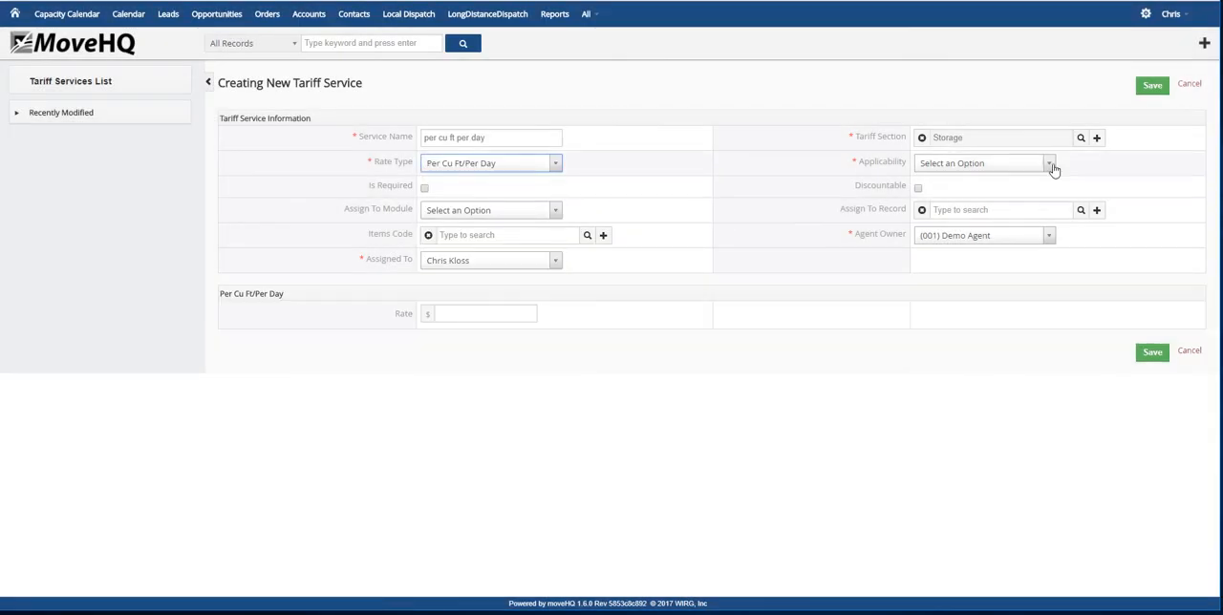
{"action": "left_click", "coordinate": [1048, 163]}
{"action": "left_click", "coordinate": [972, 221]}
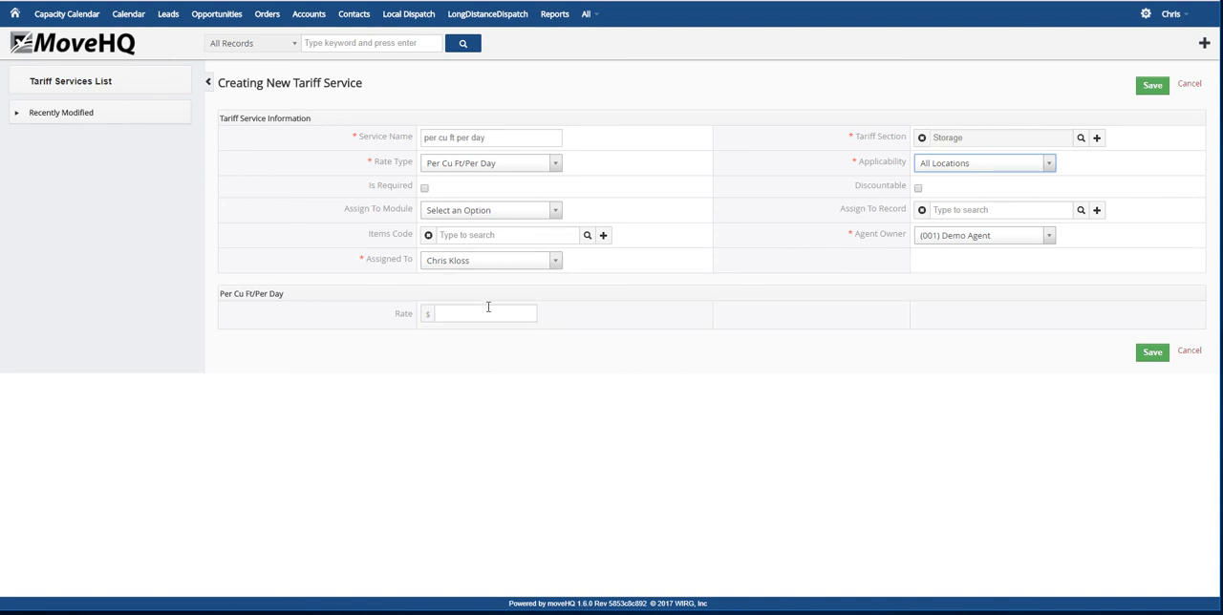
{"action": "left_click", "coordinate": [1150, 358]}
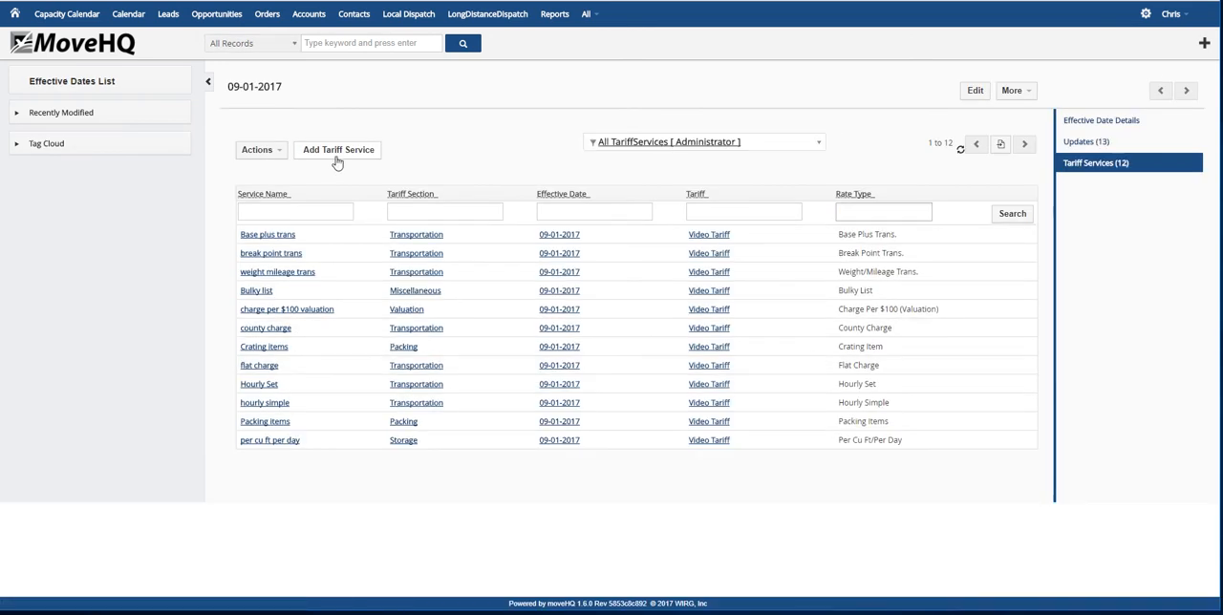
Start another tariff service named per cu ft per month in the Storage section
{"action": "left_click", "coordinate": [337, 151]}
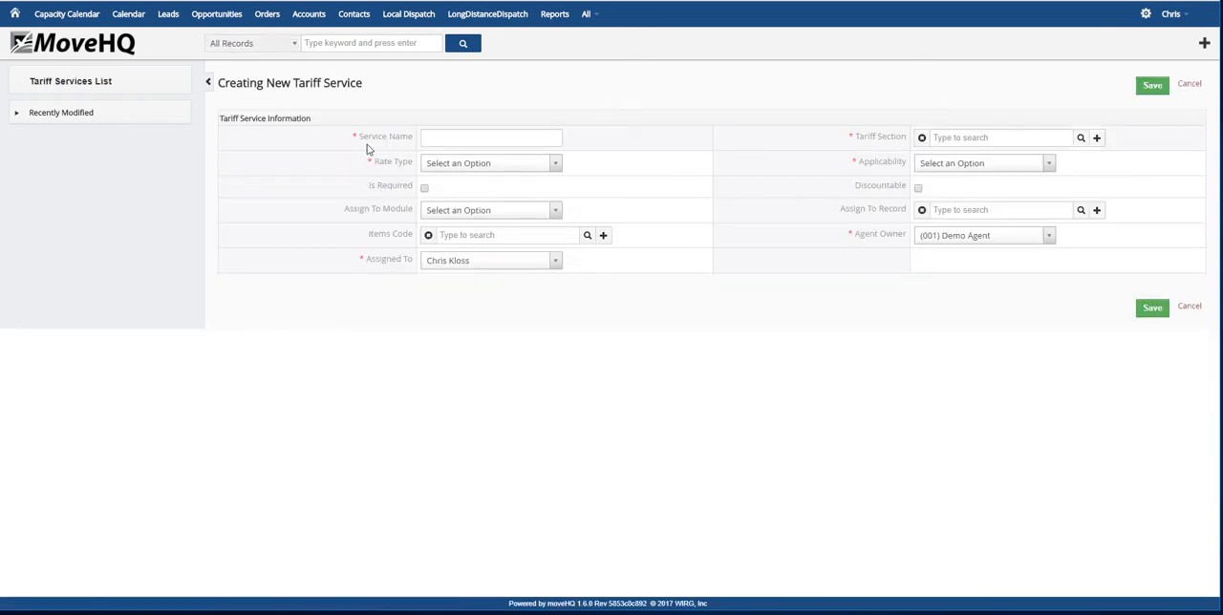
{"action": "left_click", "coordinate": [483, 135]}
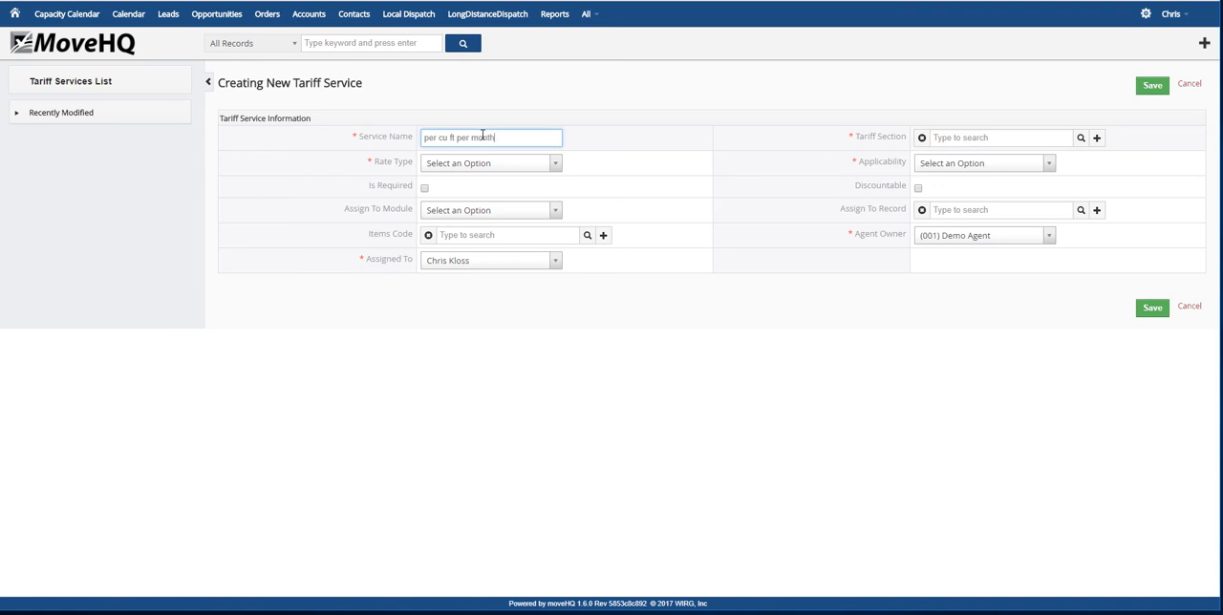
{"action": "left_click", "coordinate": [1082, 139]}
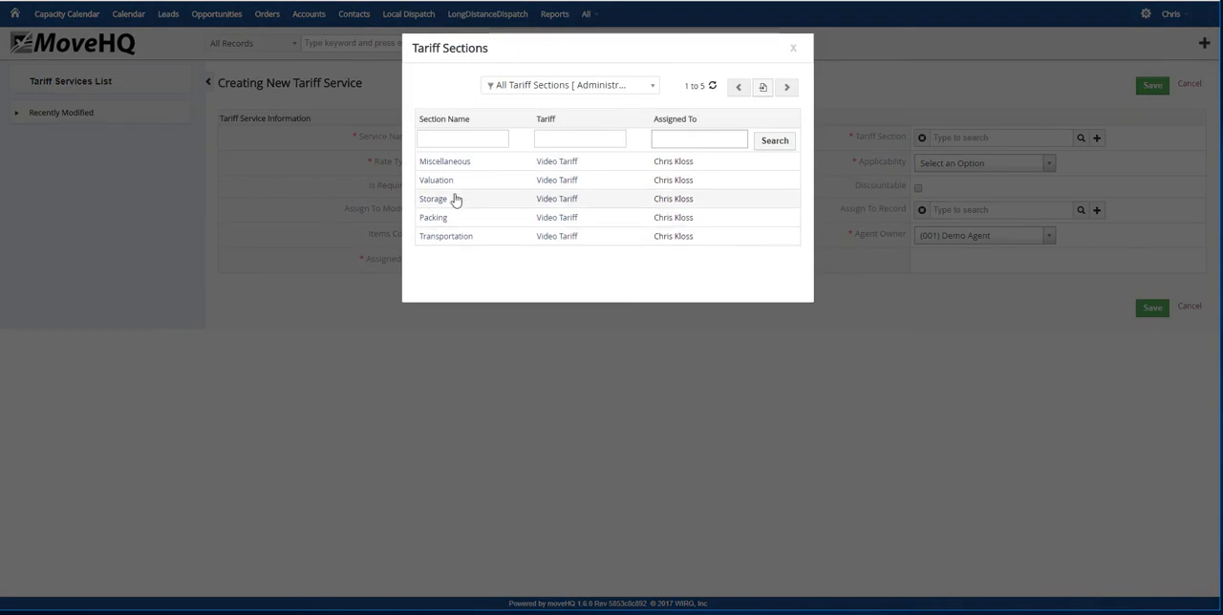
{"action": "left_click", "coordinate": [480, 197]}
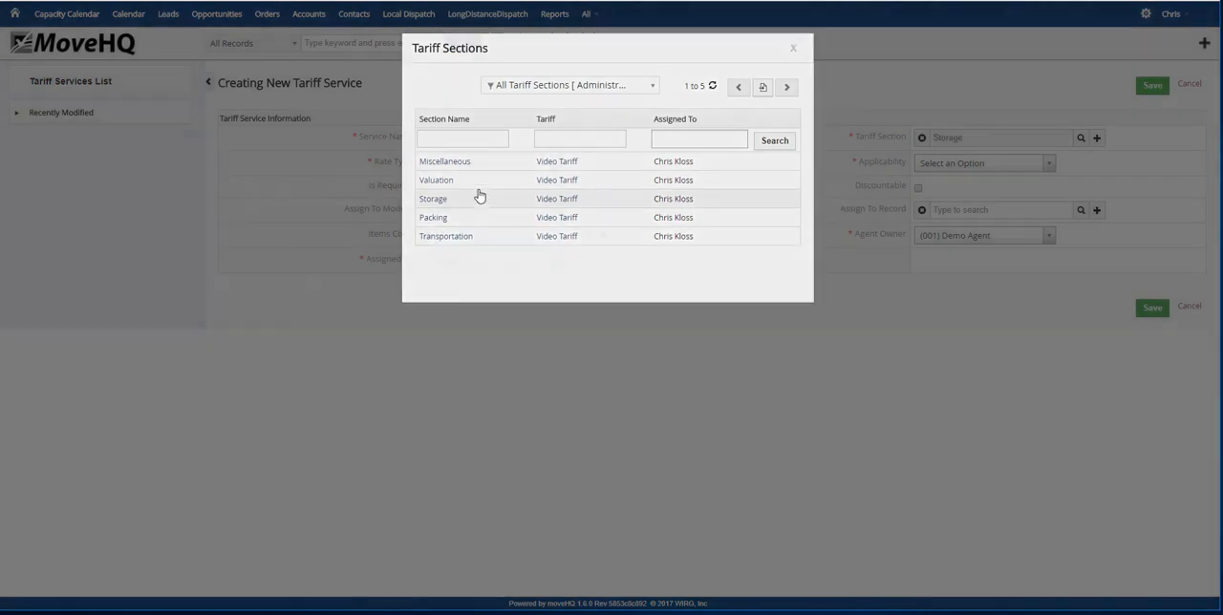
Set the monthly cubic-foot service's rate type to Per Cu Ft/Per Month and applicability to All Locations, and save it with the rate blank
{"action": "left_click", "coordinate": [559, 163]}
{"action": "scroll", "coordinate": [457, 258], "scroll_direction": "down", "scroll_amount": 3}
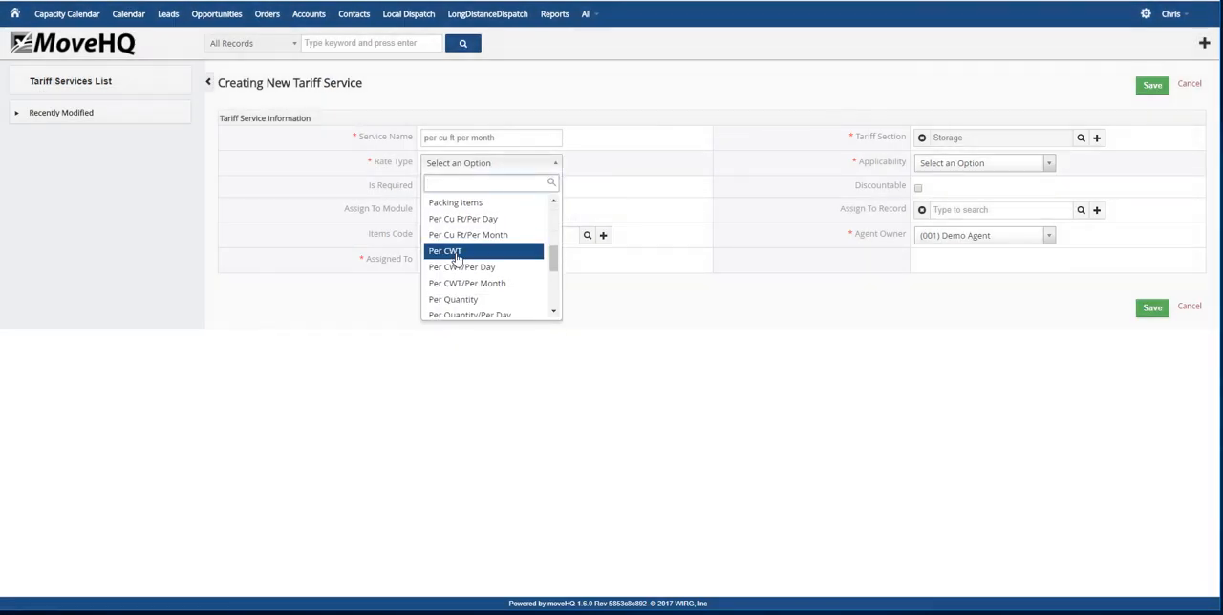
{"action": "left_click", "coordinate": [521, 236]}
{"action": "left_click", "coordinate": [1049, 163]}
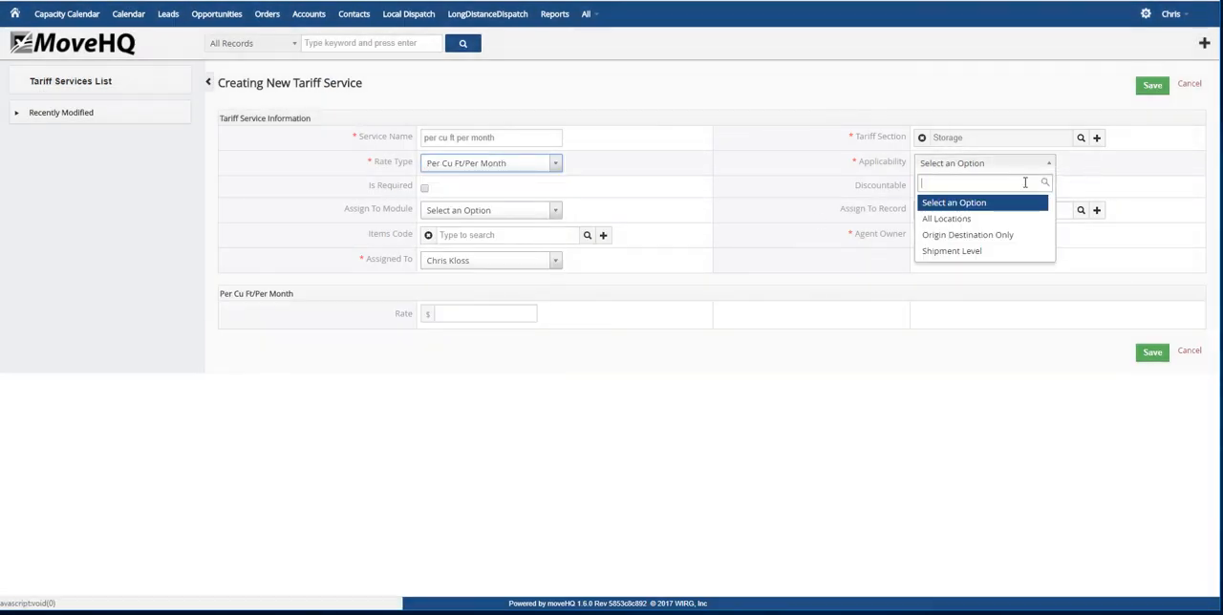
{"action": "left_click", "coordinate": [948, 218]}
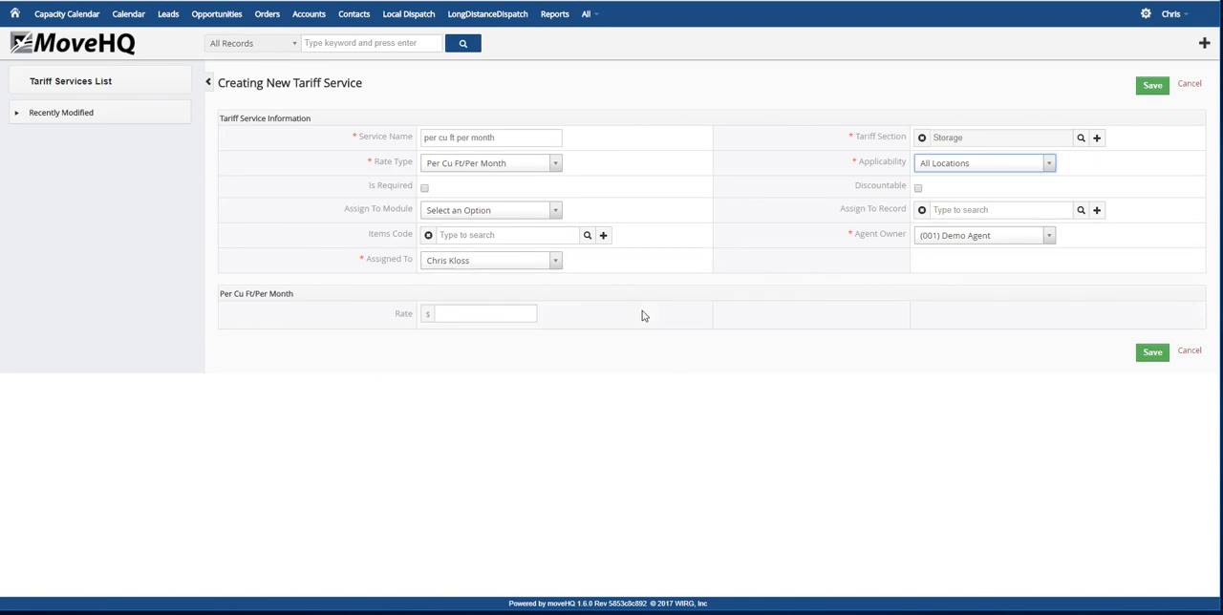
{"action": "left_click", "coordinate": [1153, 352]}
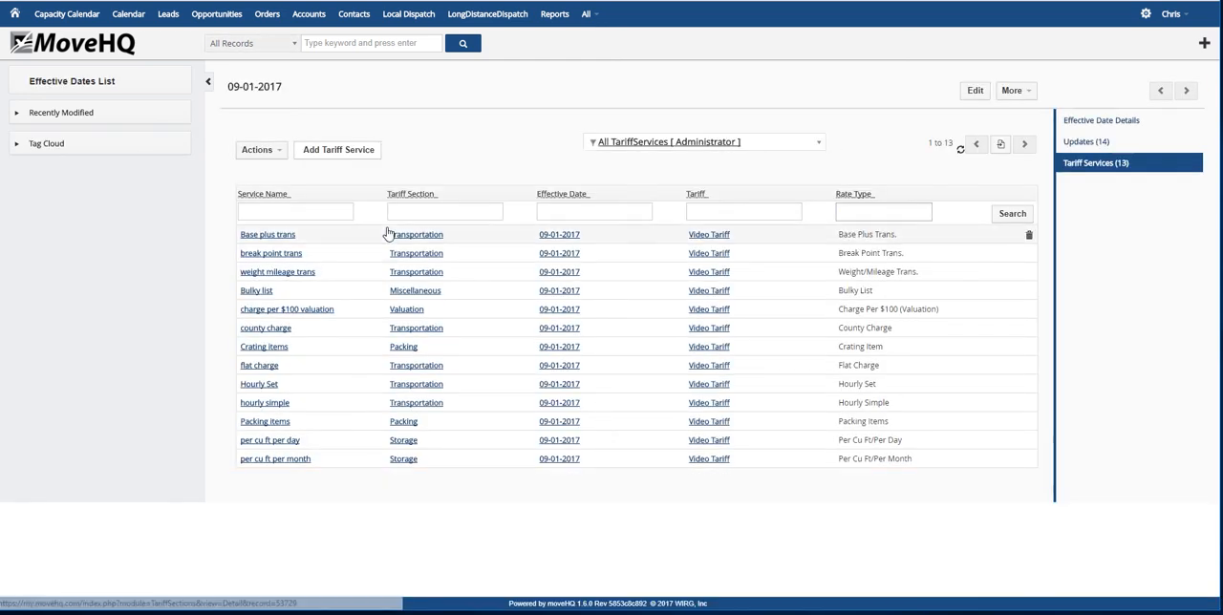
Start another tariff service named per CWT in the Transportation section
{"action": "left_click", "coordinate": [342, 153]}
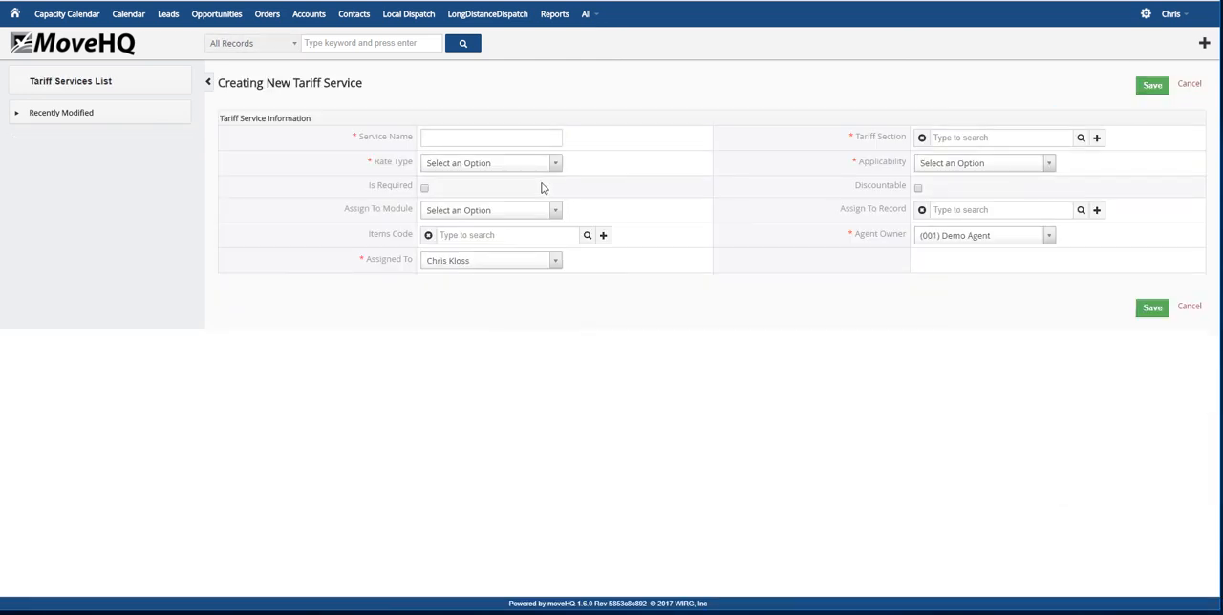
{"action": "left_click", "coordinate": [496, 133]}
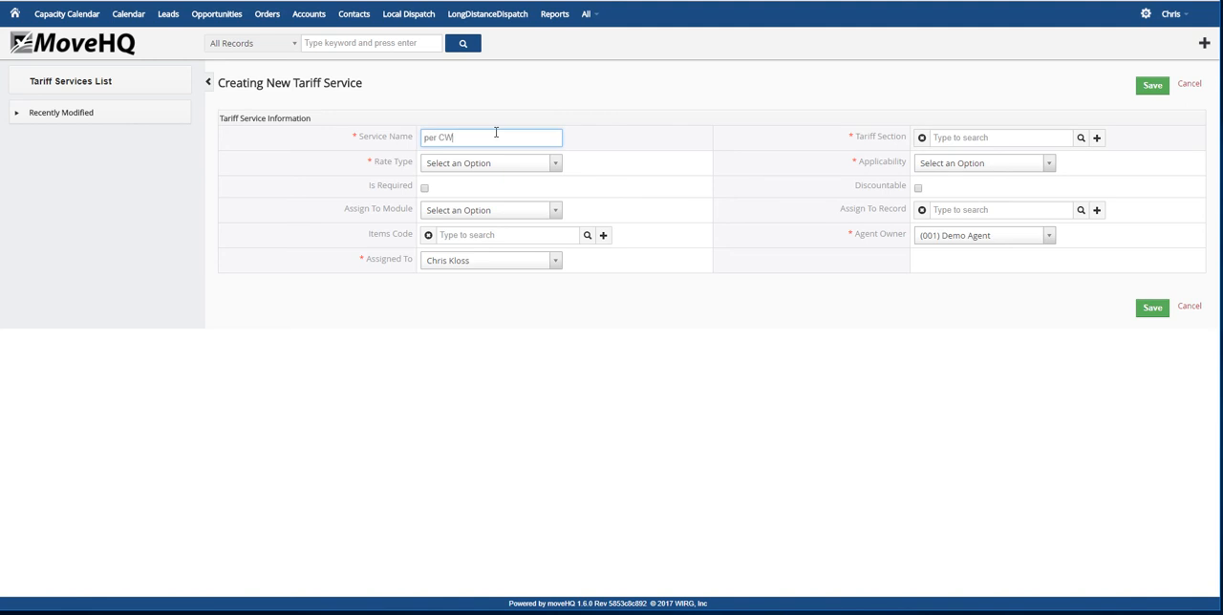
{"action": "left_click", "coordinate": [1081, 138]}
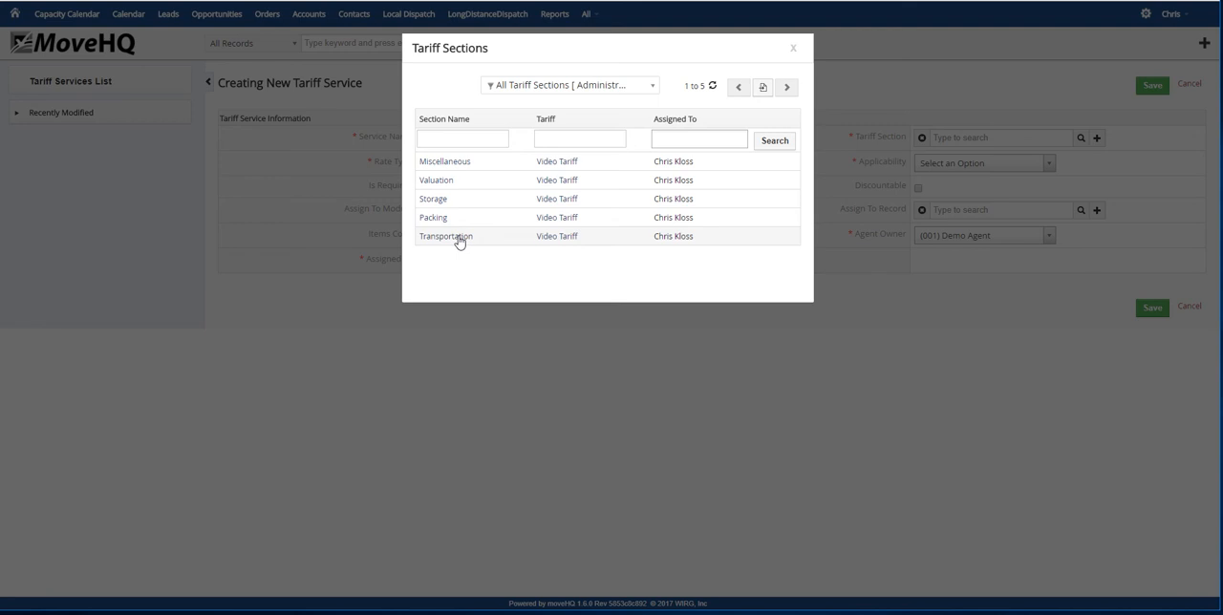
{"action": "left_click", "coordinate": [458, 239]}
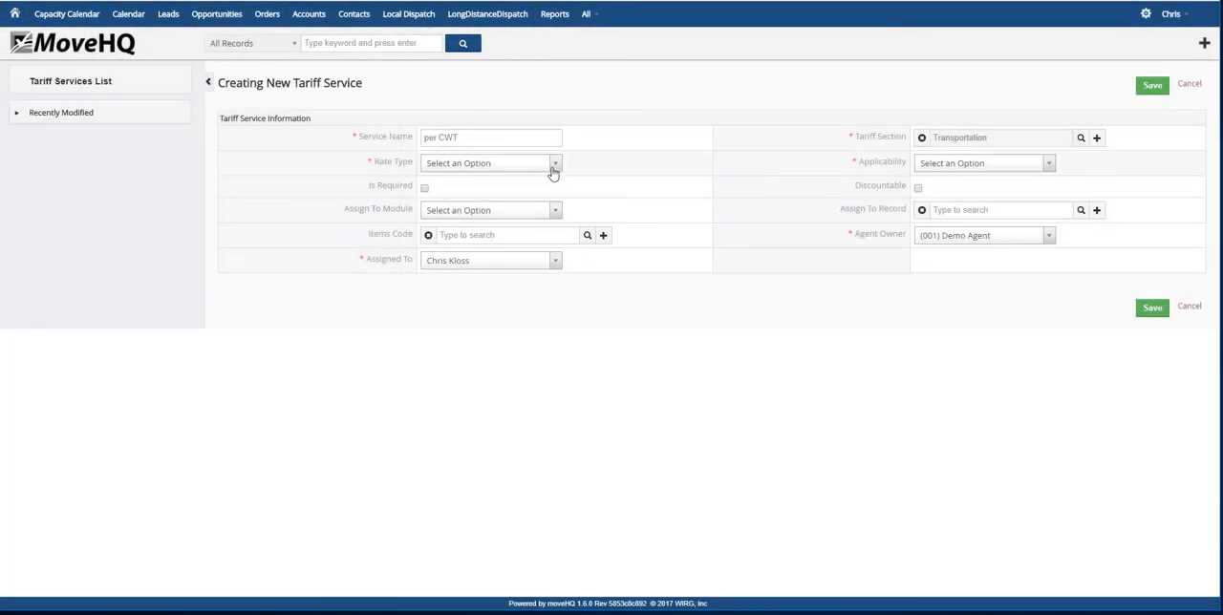
Set the per CWT service's rate type to Per CWT and applicability to All Locations, and save it with the rate blank
{"action": "left_click", "coordinate": [551, 166]}
{"action": "scroll", "coordinate": [478, 296], "scroll_direction": "down", "scroll_amount": 5}
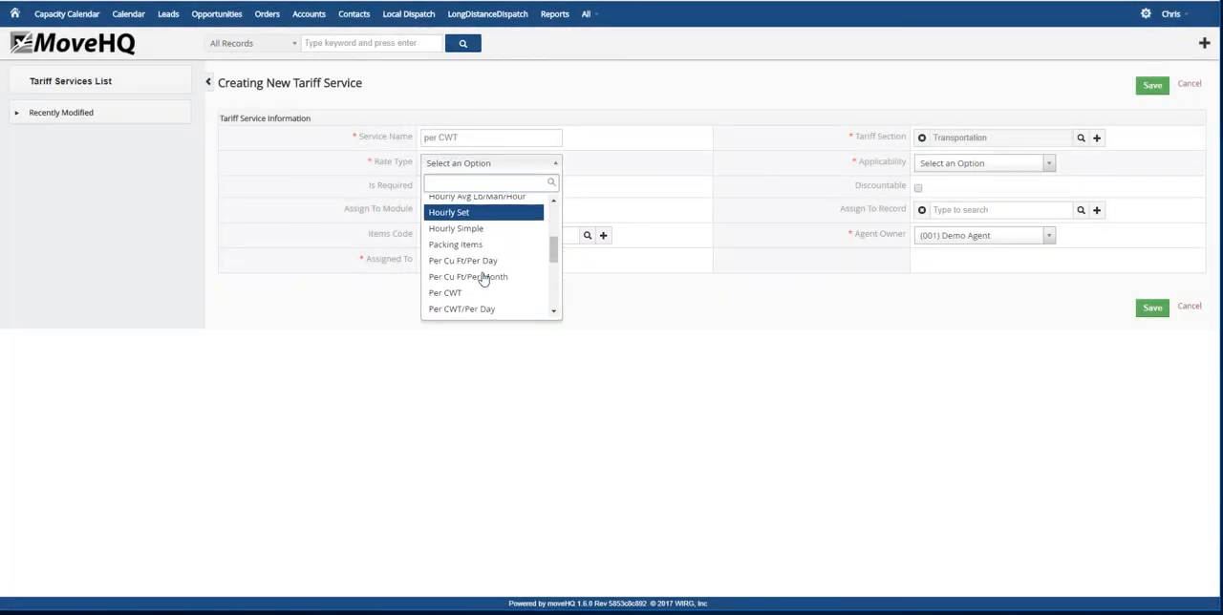
{"action": "left_click", "coordinate": [471, 296]}
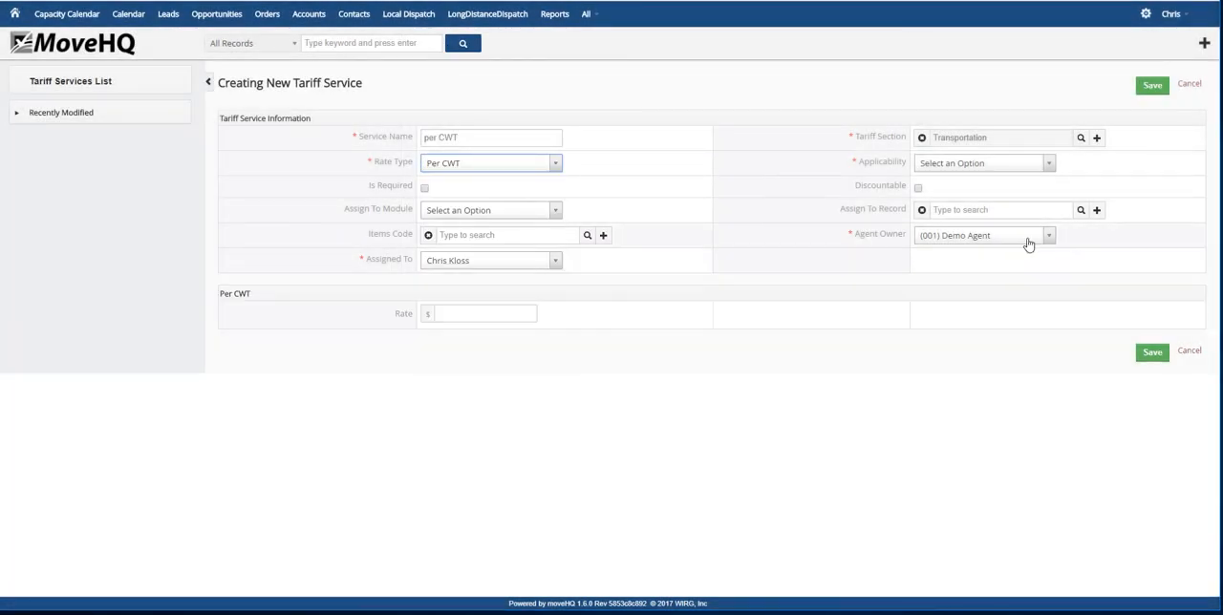
{"action": "left_click", "coordinate": [1030, 166]}
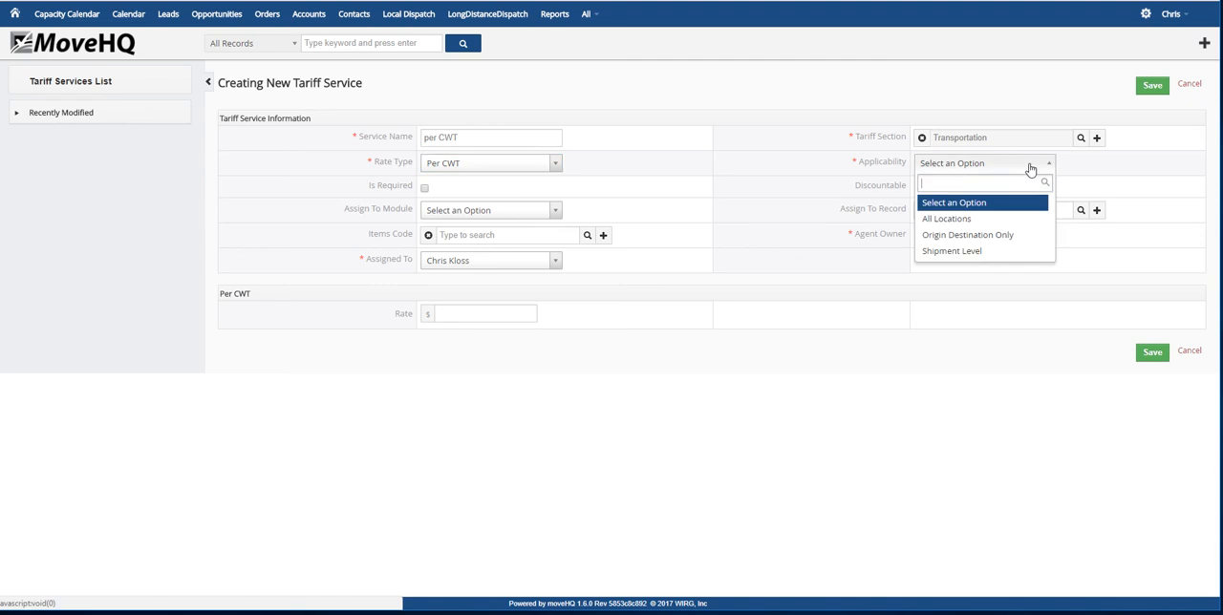
{"action": "left_click", "coordinate": [932, 218]}
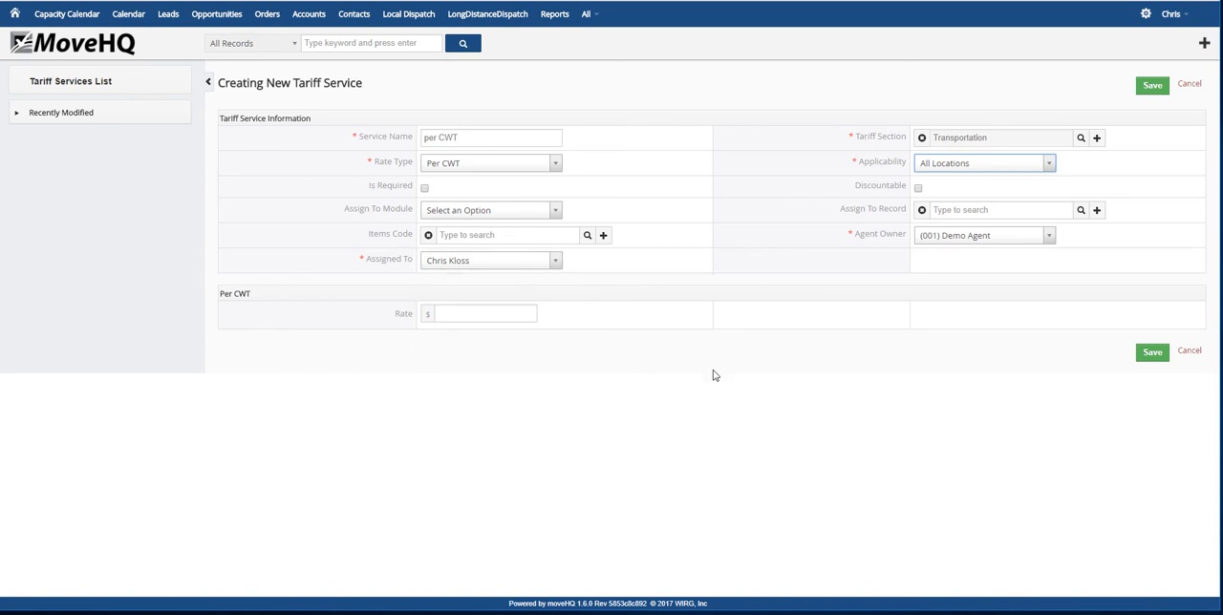
{"action": "left_click", "coordinate": [1153, 353]}
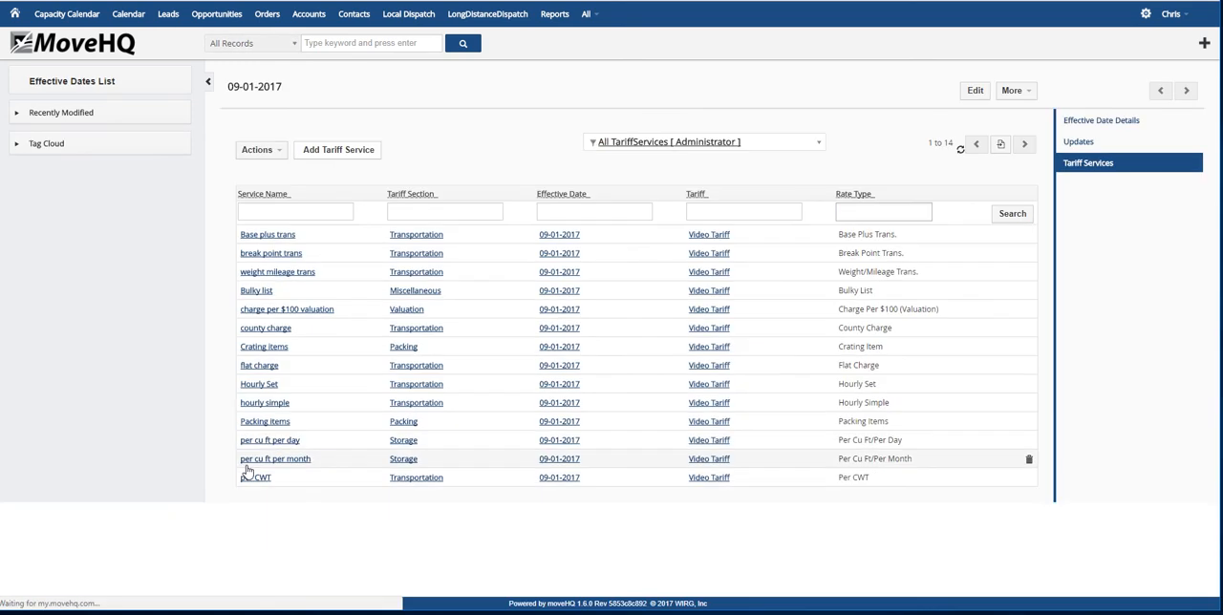
Start another tariff service named per cwt per day in the Storage section
{"action": "left_click", "coordinate": [340, 150]}
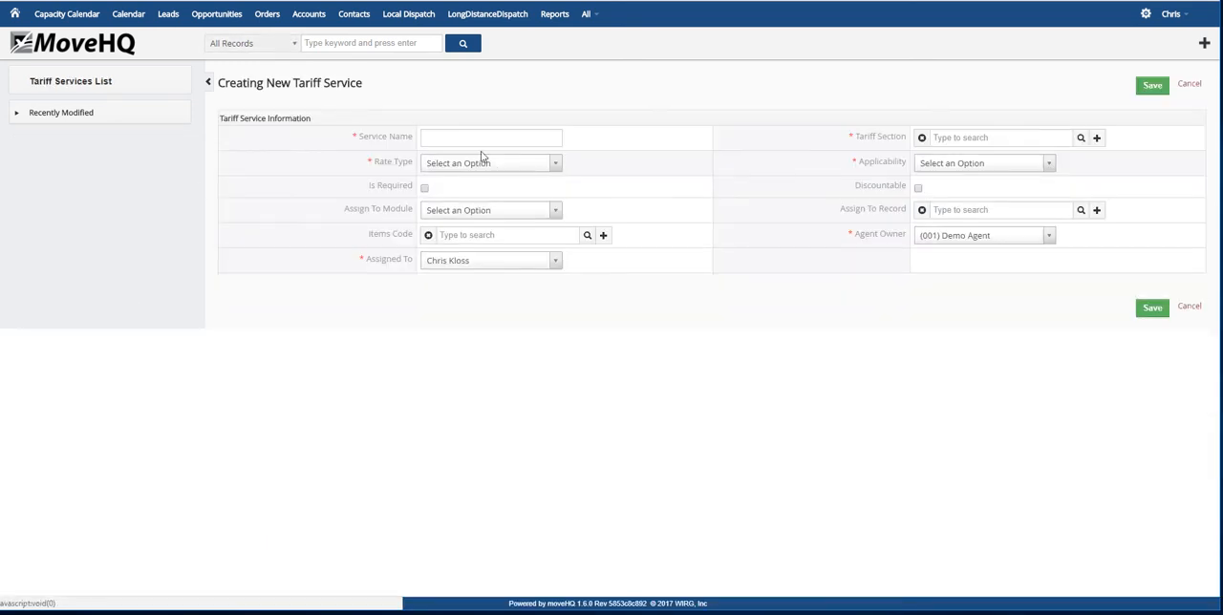
{"action": "left_click", "coordinate": [446, 138]}
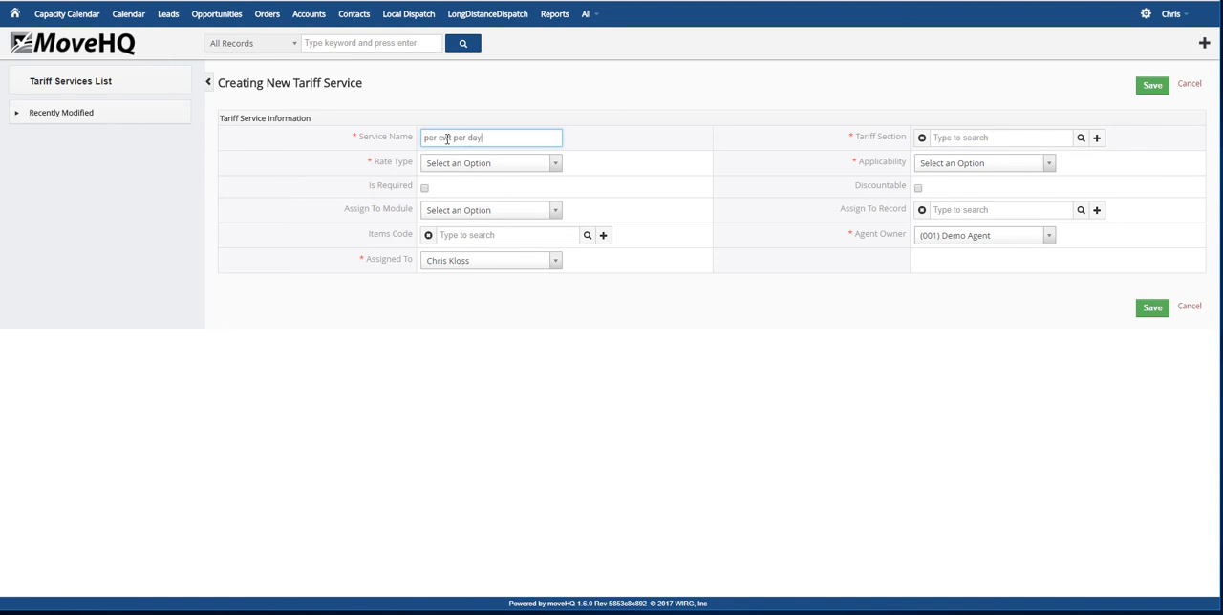
{"action": "left_click", "coordinate": [1081, 138]}
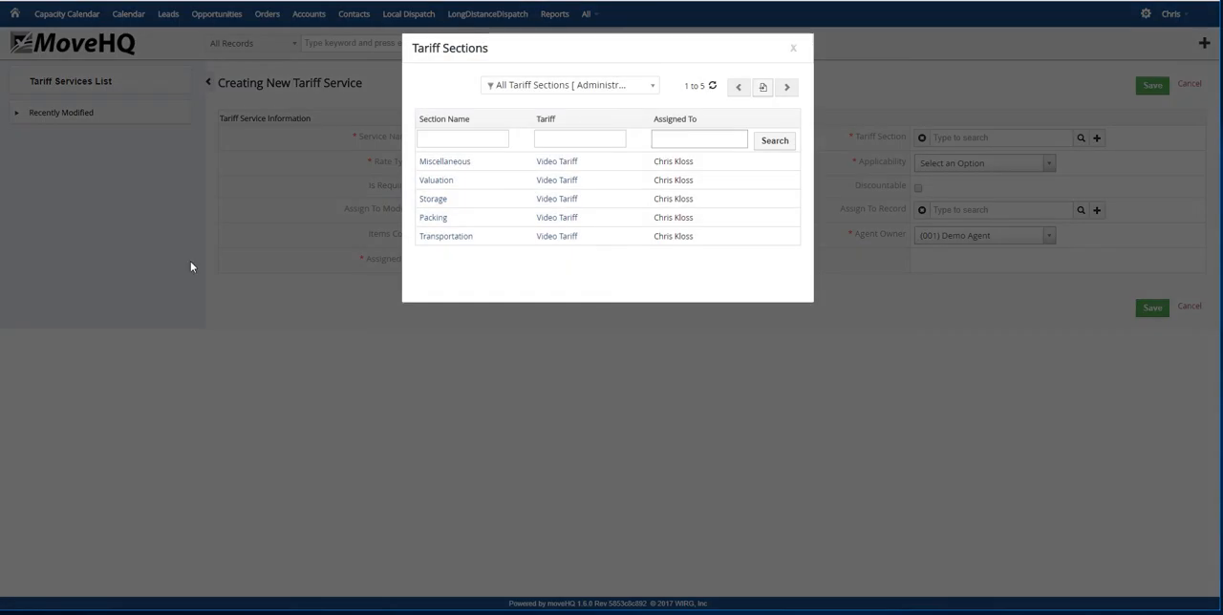
{"action": "left_click", "coordinate": [456, 201]}
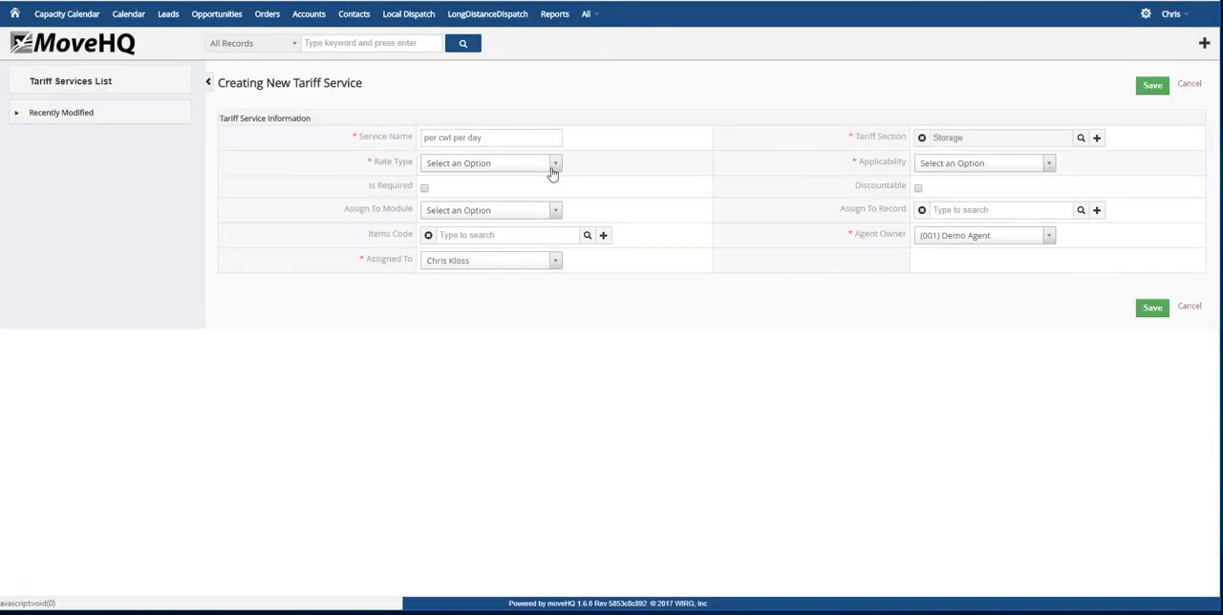
Set the per cwt per day service's rate type to Per CWT/Per Day and applicability to All Locations, and save it with the rate blank
{"action": "left_click", "coordinate": [555, 163]}
{"action": "left_click", "coordinate": [513, 270]}
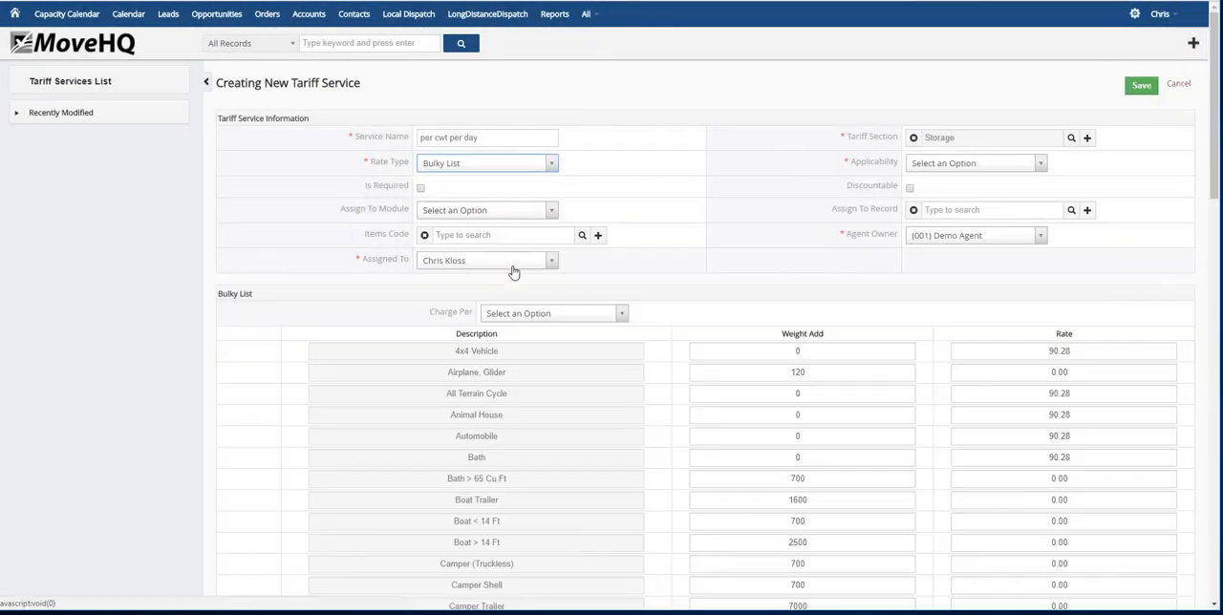
{"action": "left_click", "coordinate": [554, 163]}
{"action": "scroll", "coordinate": [505, 215], "scroll_direction": "down", "scroll_amount": 6}
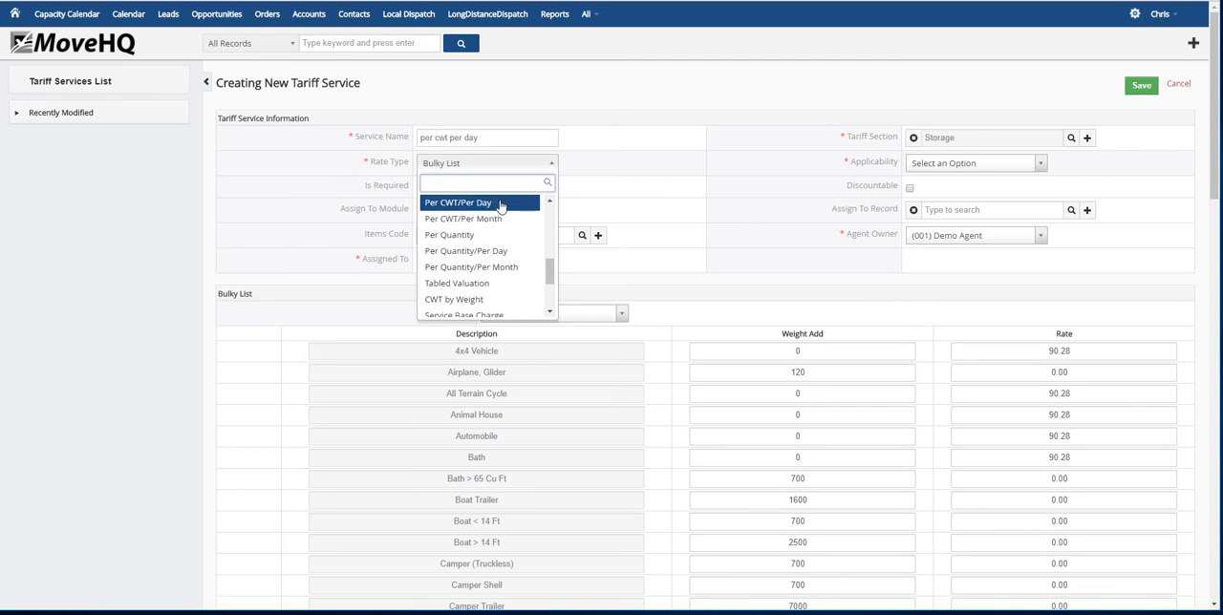
{"action": "left_click", "coordinate": [499, 203]}
{"action": "left_click", "coordinate": [1049, 163]}
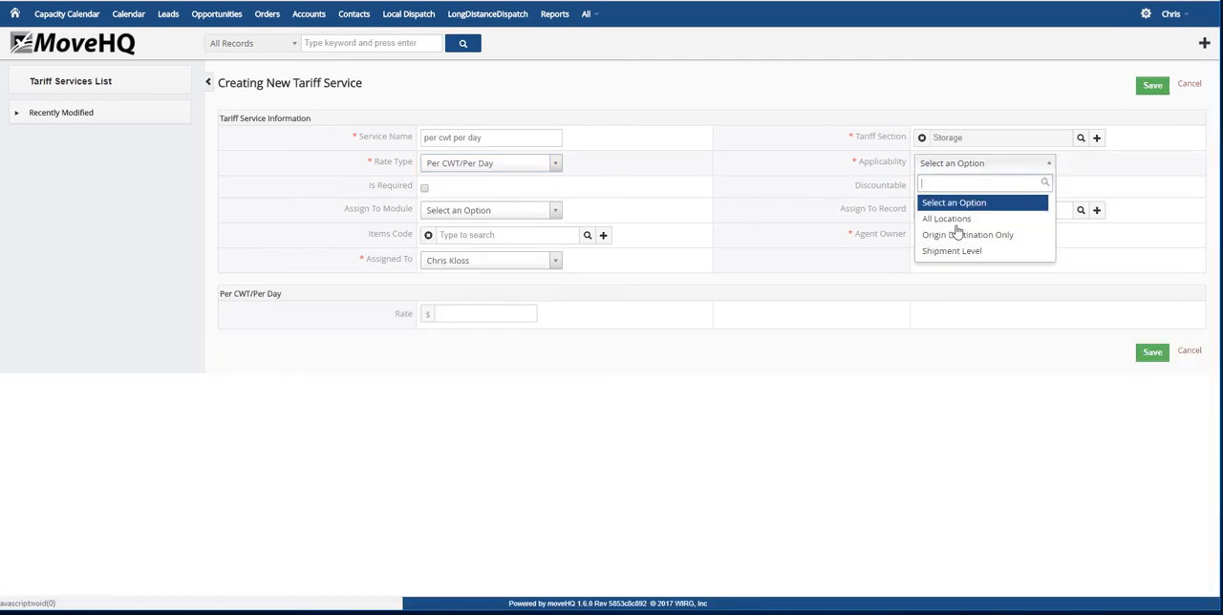
{"action": "left_click", "coordinate": [948, 219]}
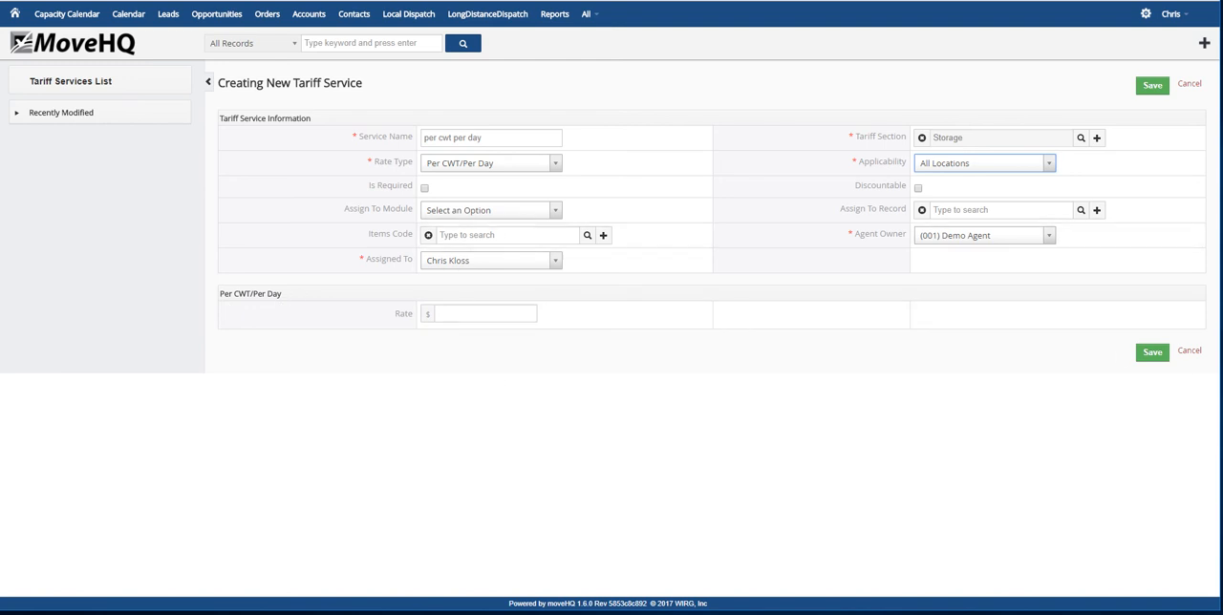
{"action": "left_click", "coordinate": [1149, 354]}
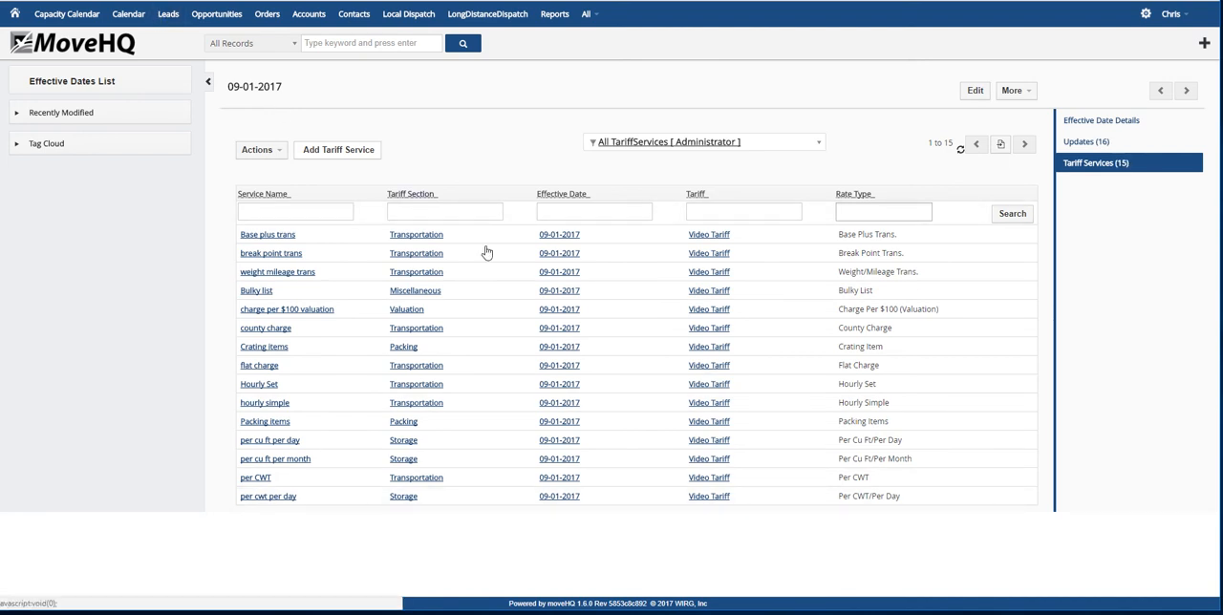
Start another tariff service named per cwt per month in the Storage section
{"action": "left_click", "coordinate": [357, 153]}
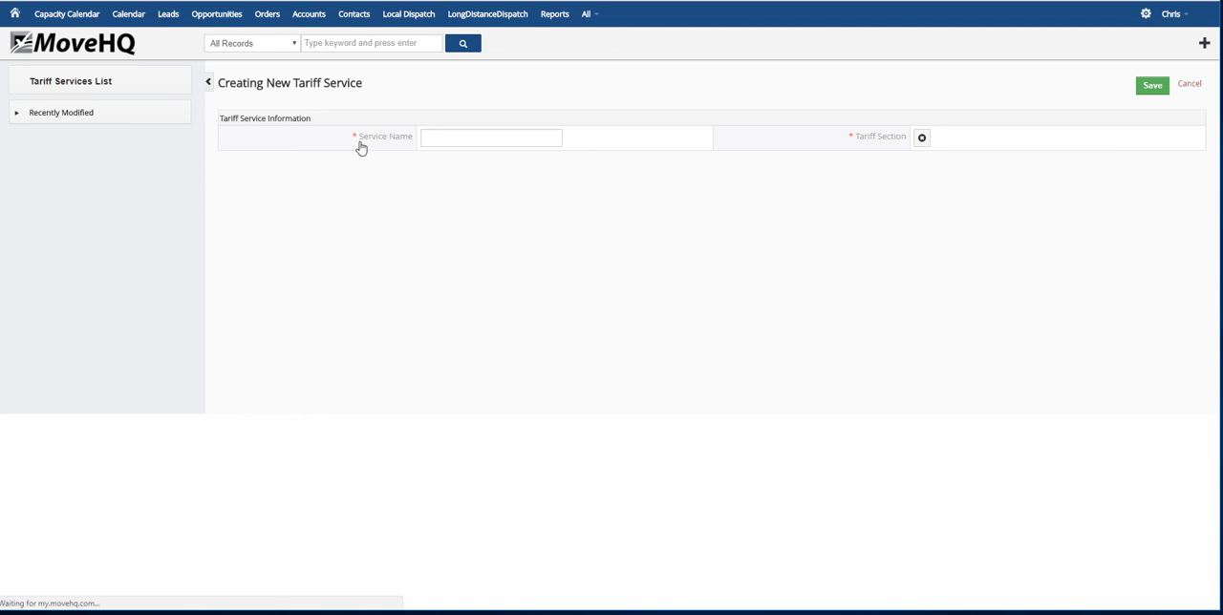
{"action": "left_click", "coordinate": [556, 140]}
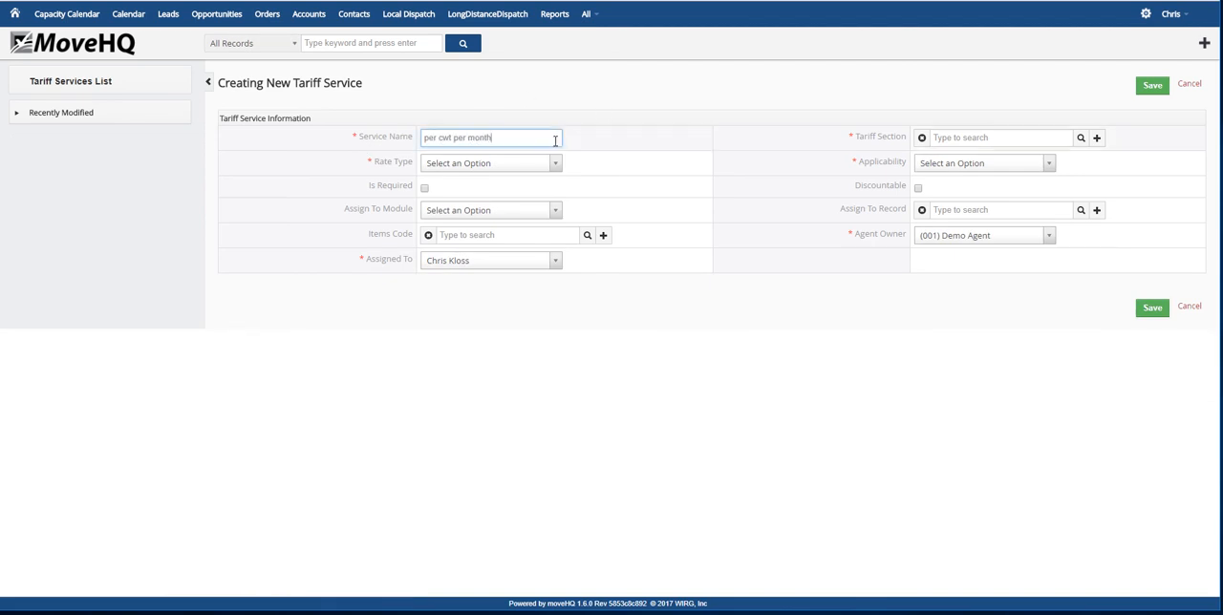
{"action": "left_click", "coordinate": [1080, 138]}
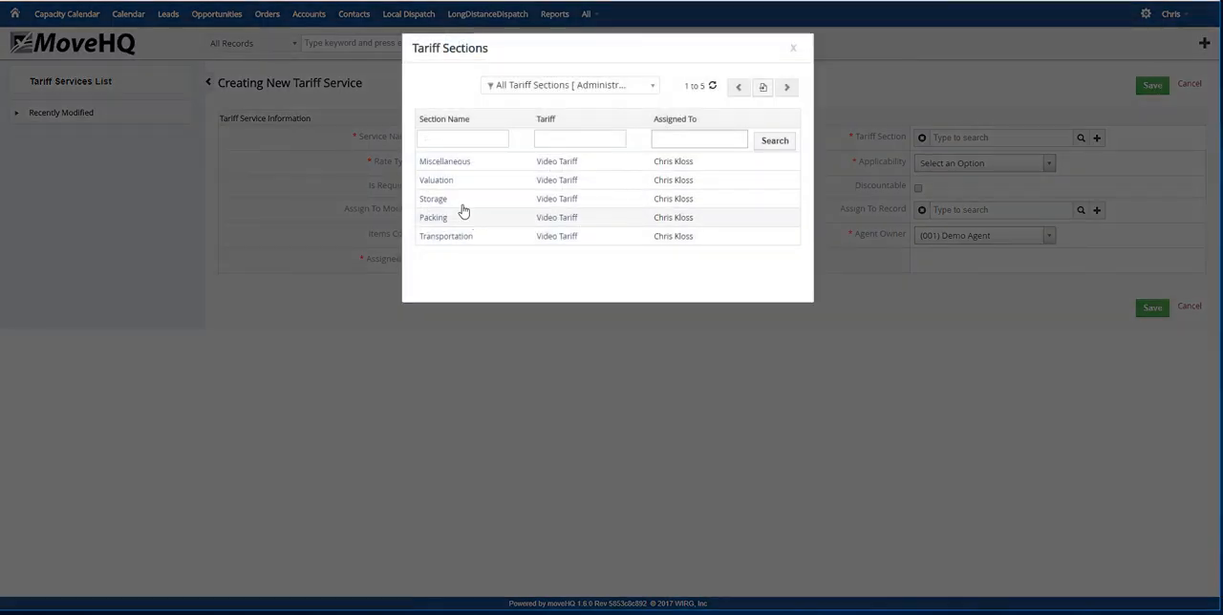
{"action": "left_click", "coordinate": [465, 203]}
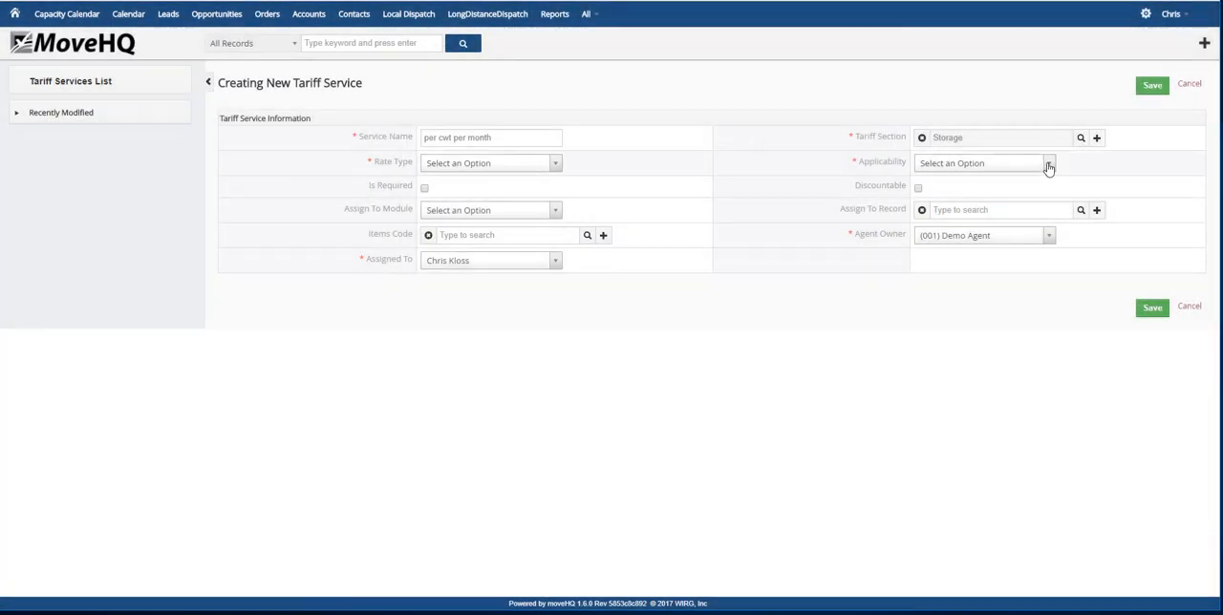
Set the per cwt per month service's applicability to All Locations and rate type to Per CWT/Per Month, and save it with the rate blank
{"action": "left_click", "coordinate": [1046, 164]}
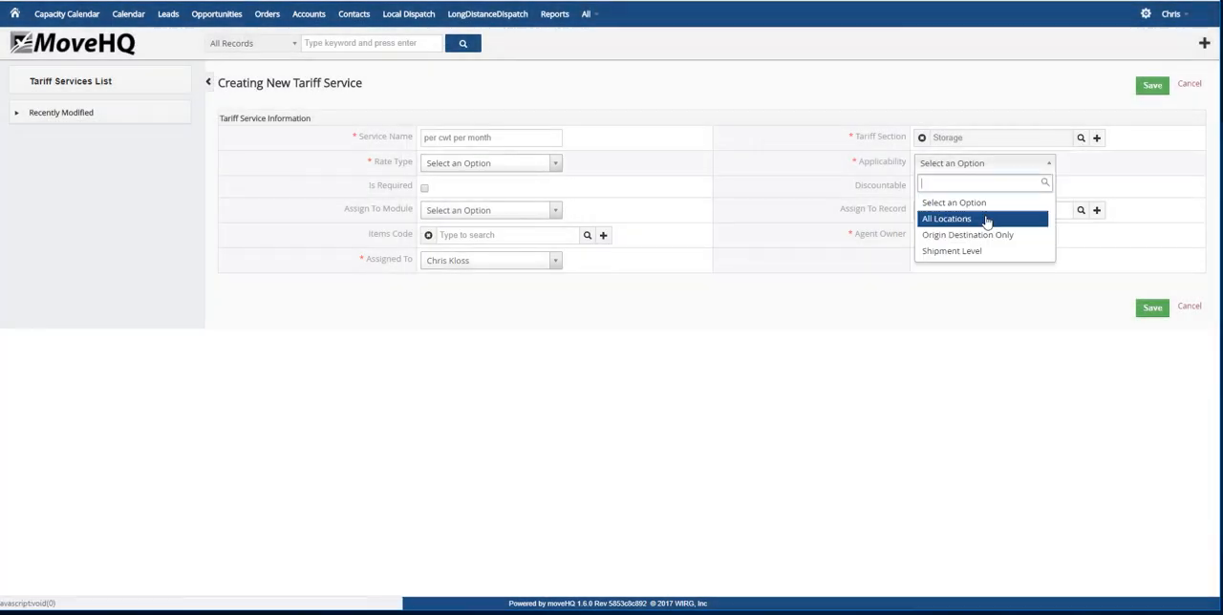
{"action": "left_click", "coordinate": [987, 221]}
{"action": "left_click", "coordinate": [554, 164]}
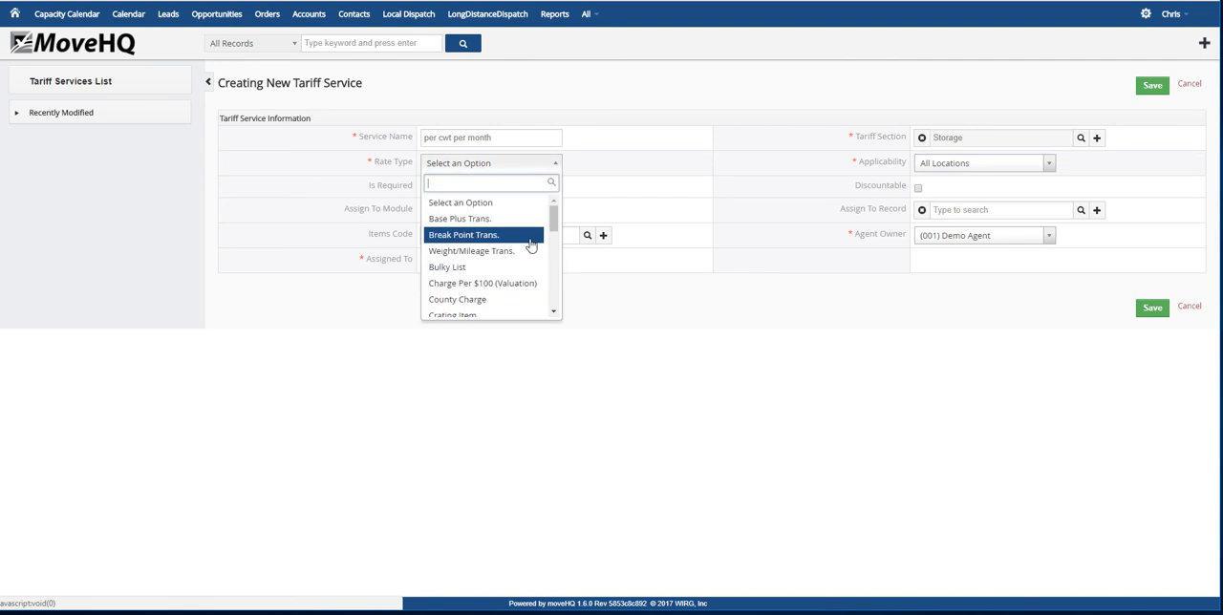
{"action": "scroll", "coordinate": [531, 246], "scroll_direction": "down", "scroll_amount": 5}
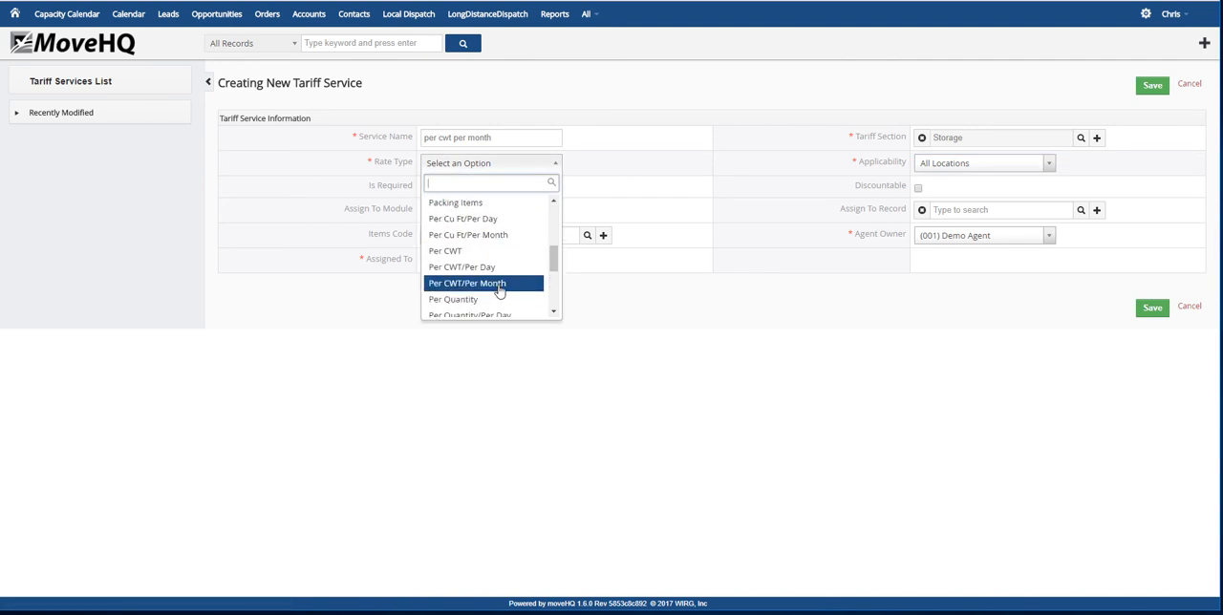
{"action": "left_click", "coordinate": [500, 284]}
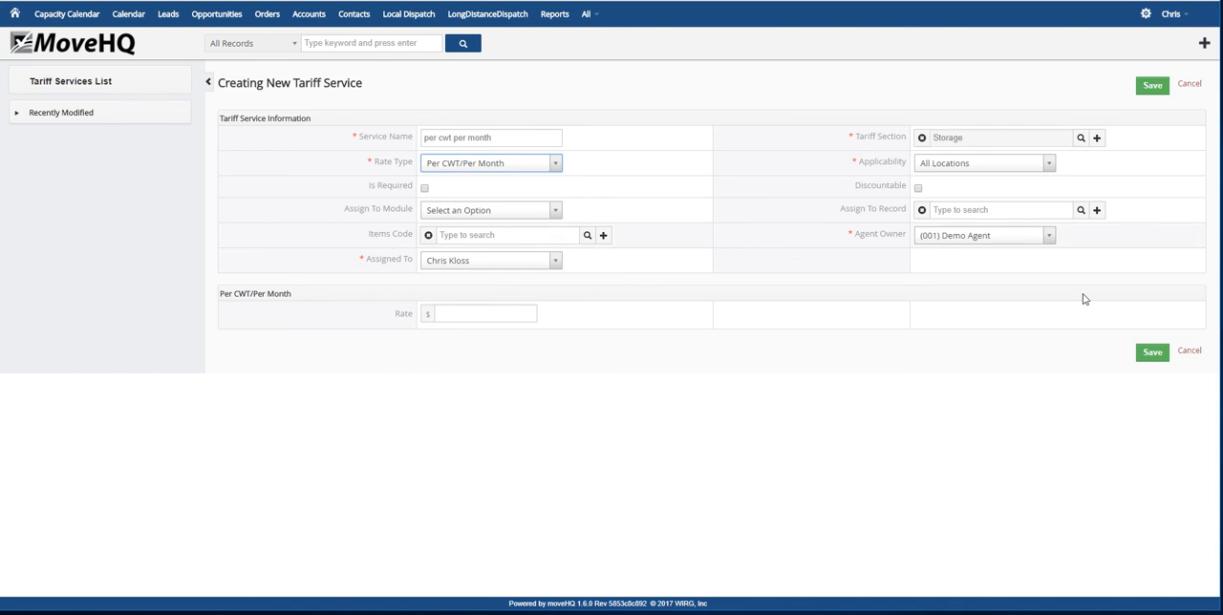
{"action": "left_click", "coordinate": [1152, 354]}
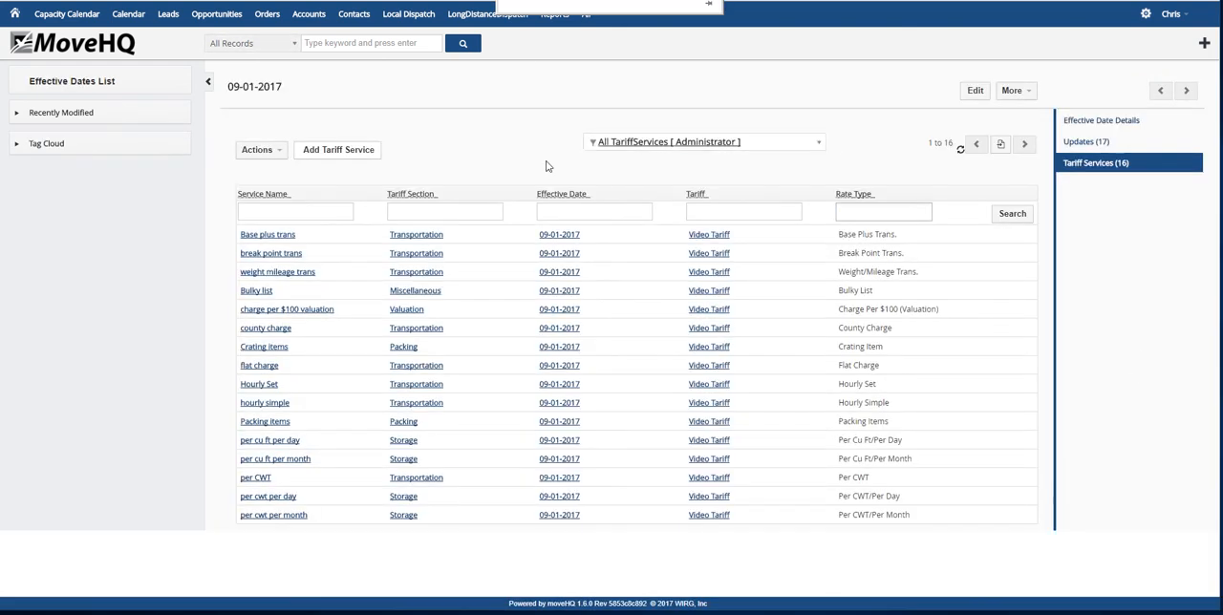
Start another tariff service named per quantity in the Transportation section
{"action": "left_click", "coordinate": [337, 151]}
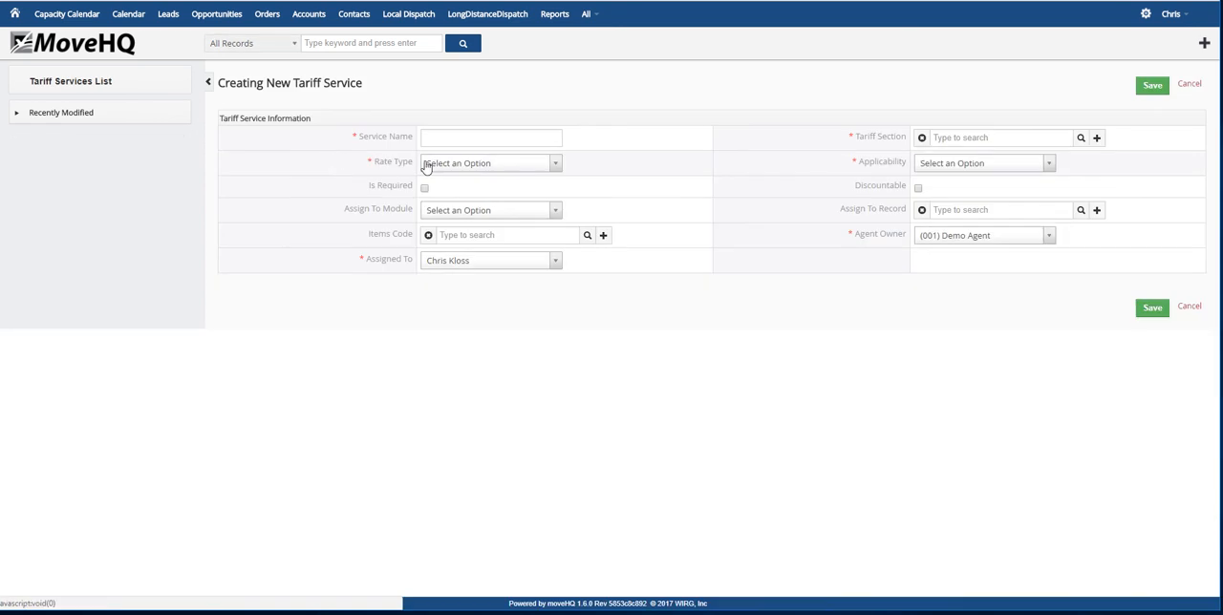
{"action": "left_click", "coordinate": [471, 135]}
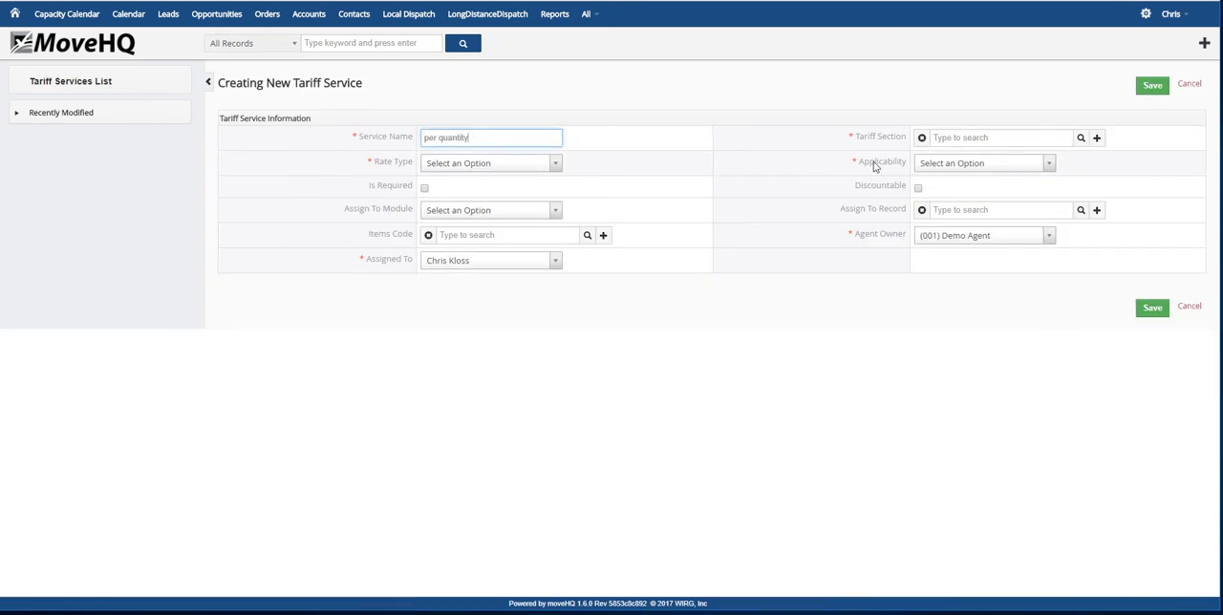
{"action": "left_click", "coordinate": [1081, 137]}
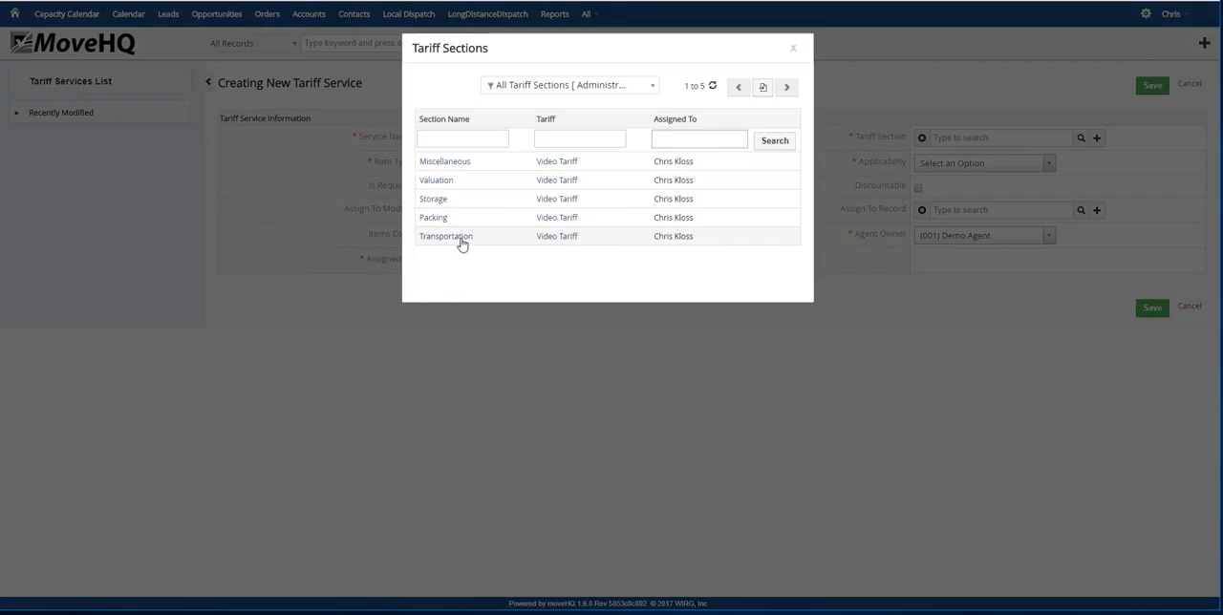
{"action": "left_click", "coordinate": [460, 239]}
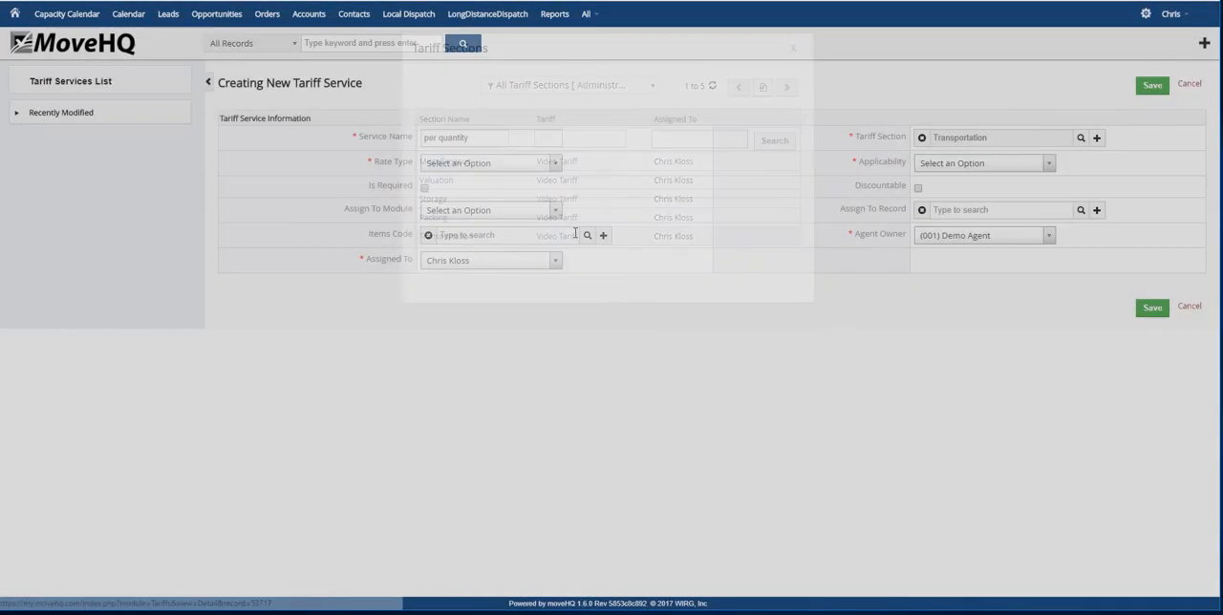
Set the per quantity service's rate type to Per Quantity and applicability to All Locations, and save it with the rate blank
{"action": "left_click", "coordinate": [554, 164]}
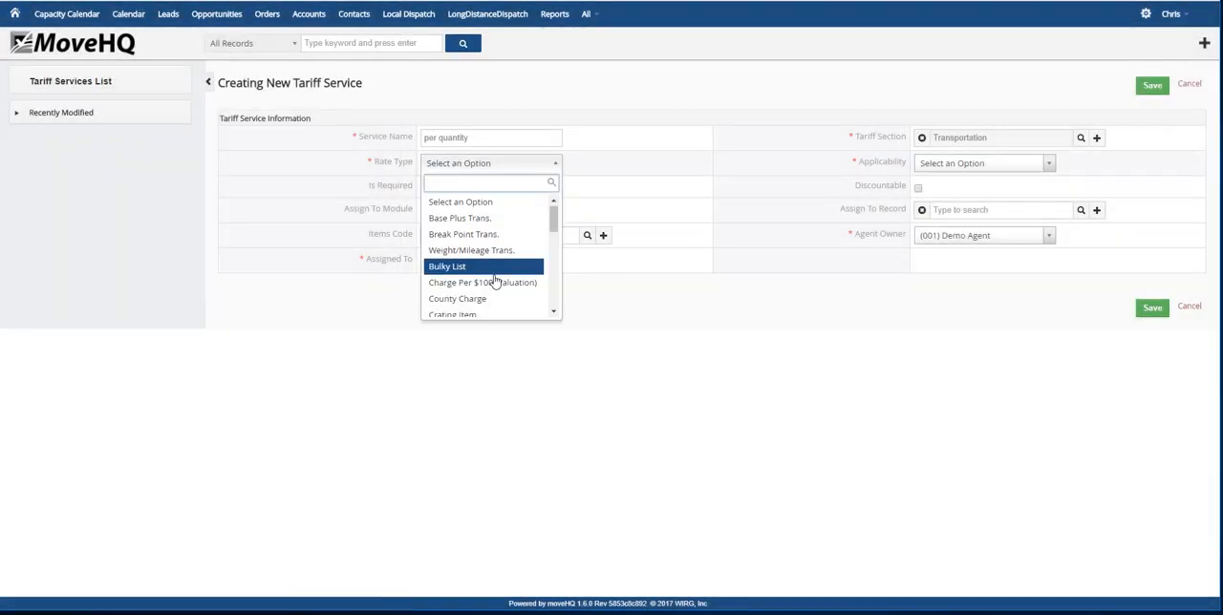
{"action": "scroll", "coordinate": [493, 272], "scroll_direction": "down", "scroll_amount": 5}
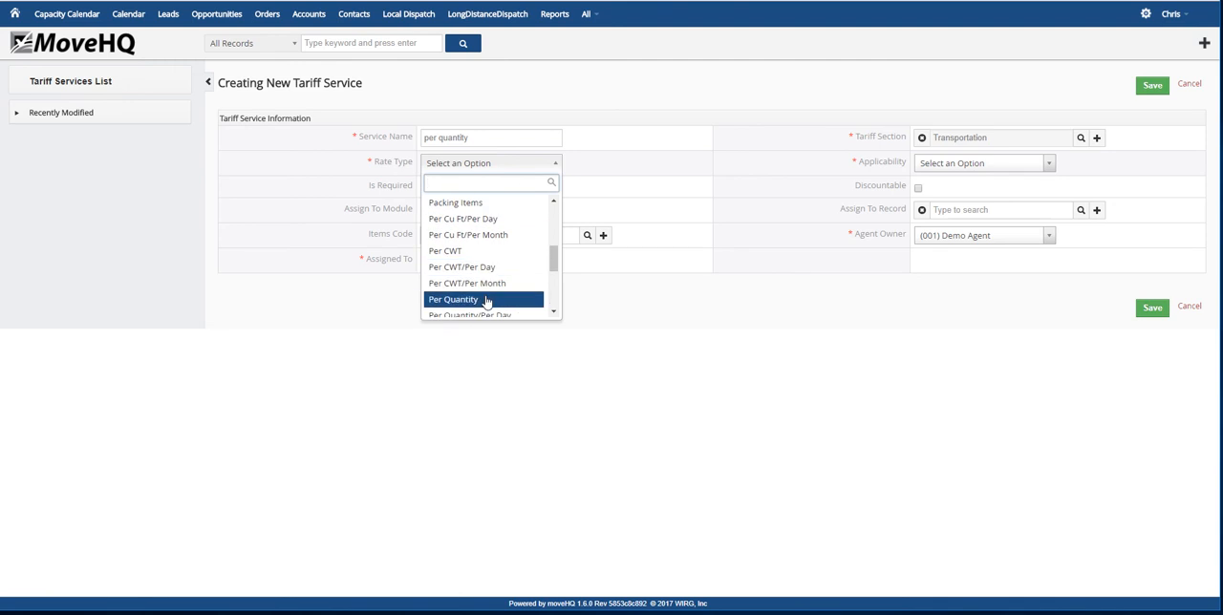
{"action": "left_click", "coordinate": [467, 299]}
{"action": "left_click", "coordinate": [1051, 167]}
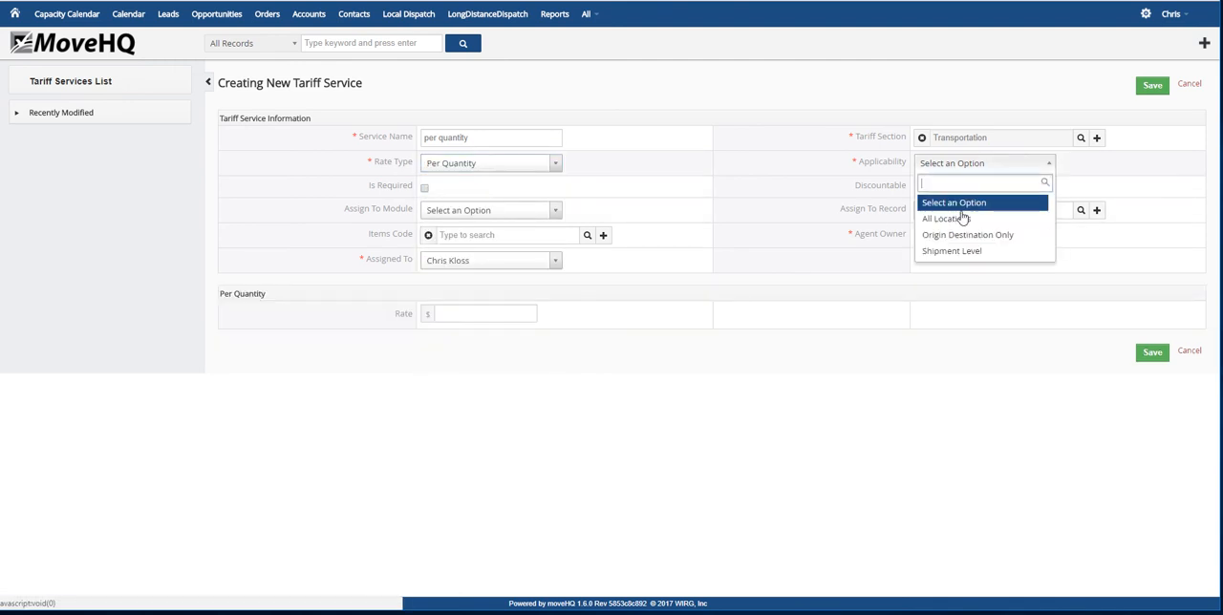
{"action": "left_click", "coordinate": [951, 224]}
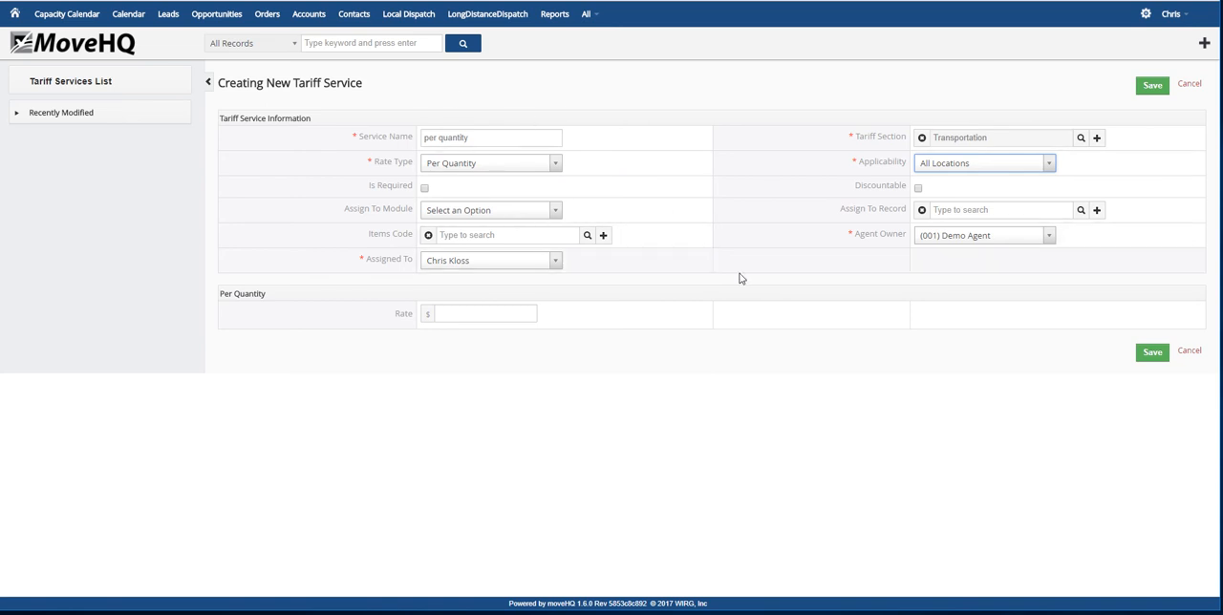
{"action": "left_click", "coordinate": [1156, 354]}
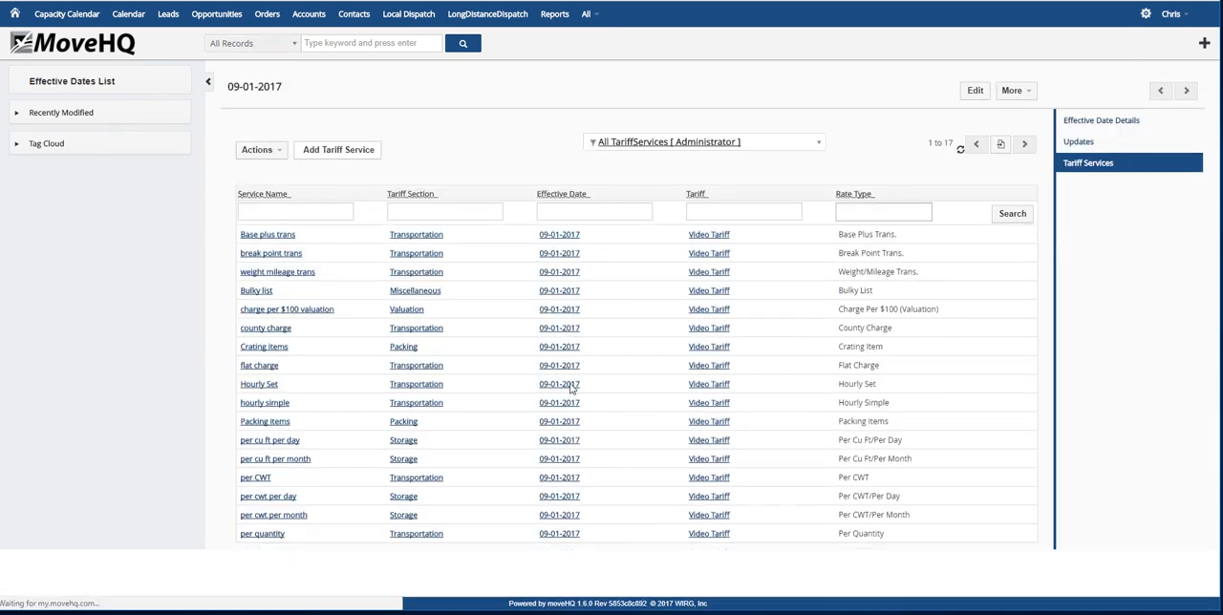
Start another tariff service named per quantity per day in the Transportation section
{"action": "left_click", "coordinate": [326, 151]}
{"action": "left_click", "coordinate": [467, 139]}
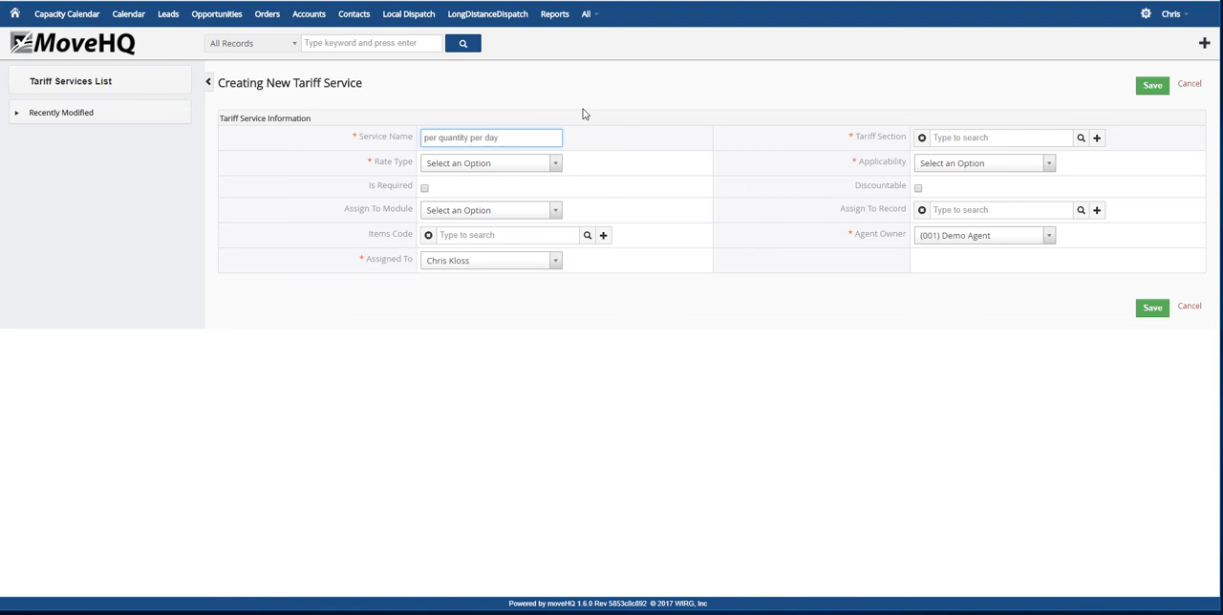
{"action": "left_click", "coordinate": [1081, 138]}
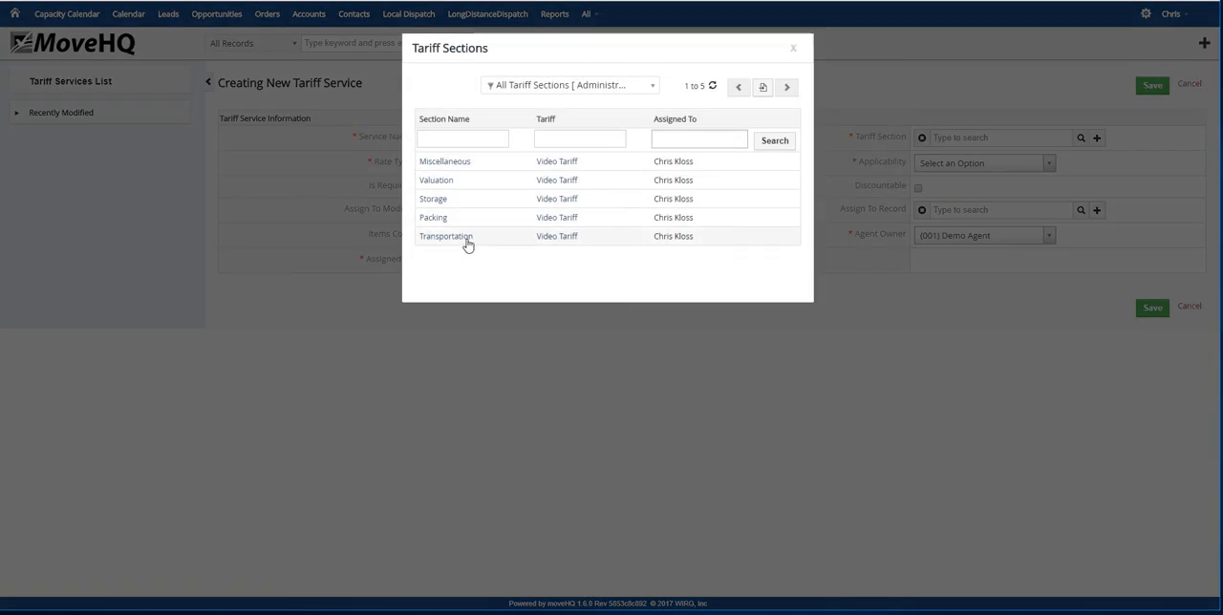
{"action": "left_click", "coordinate": [465, 239]}
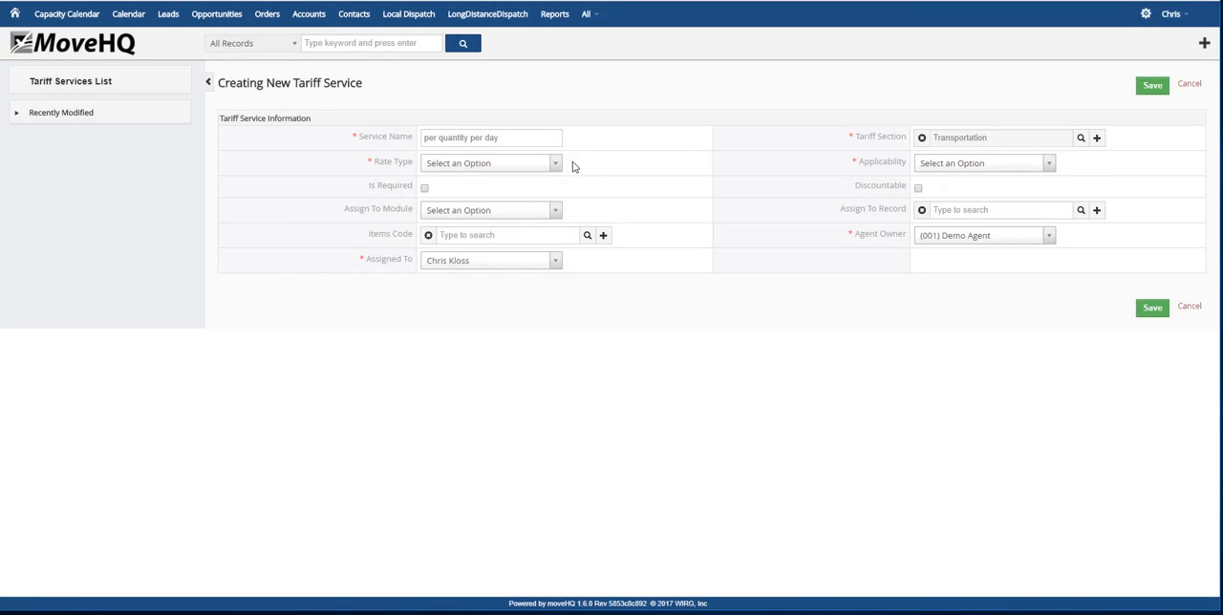
Set the per quantity per day service's rate type to Per Quantity/Per Day and applicability to All Locations, and save it with the rate blank
{"action": "left_click", "coordinate": [551, 164]}
{"action": "scroll", "coordinate": [486, 250], "scroll_direction": "down", "scroll_amount": 3}
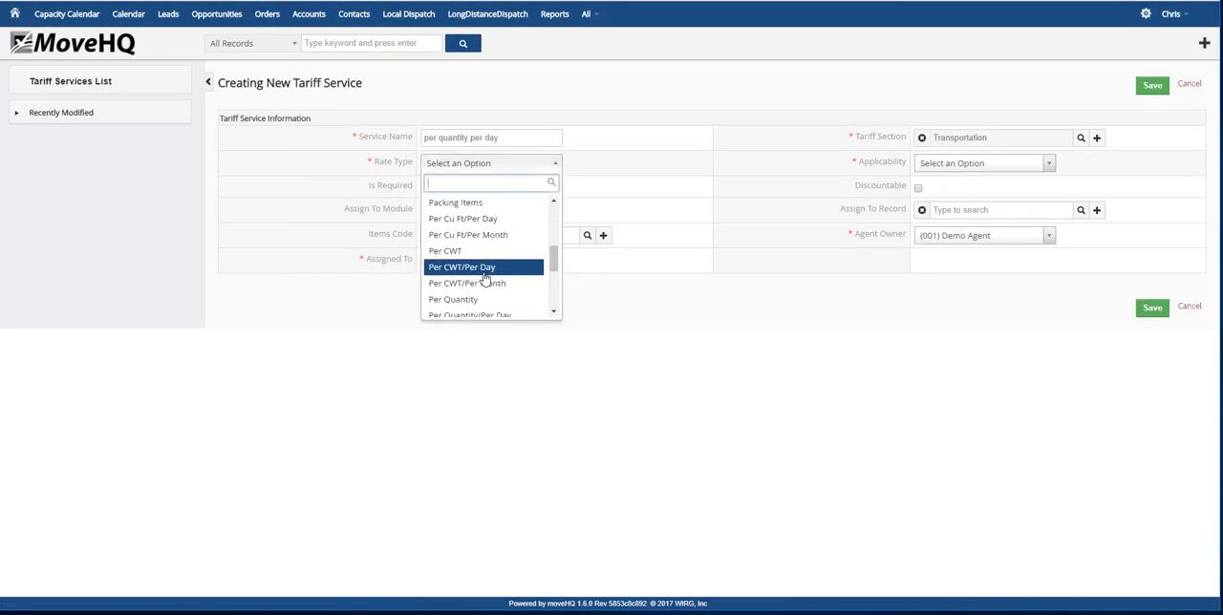
{"action": "scroll", "coordinate": [487, 277], "scroll_direction": "down", "scroll_amount": 2}
{"action": "left_click", "coordinate": [477, 251]}
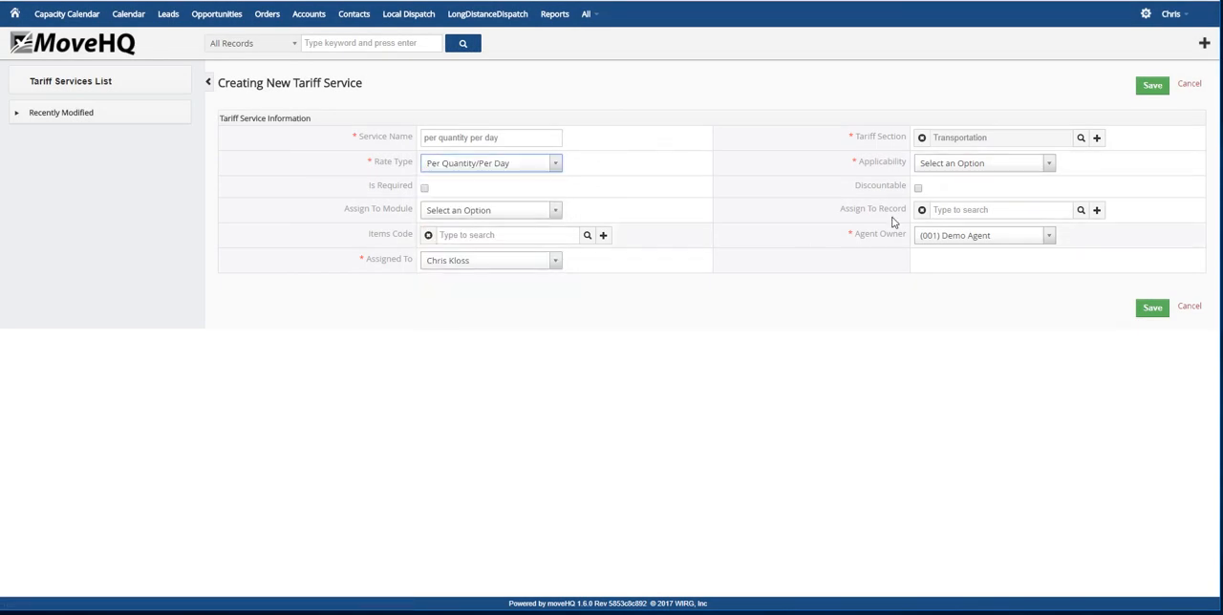
{"action": "left_click", "coordinate": [1042, 163]}
{"action": "left_click", "coordinate": [965, 218]}
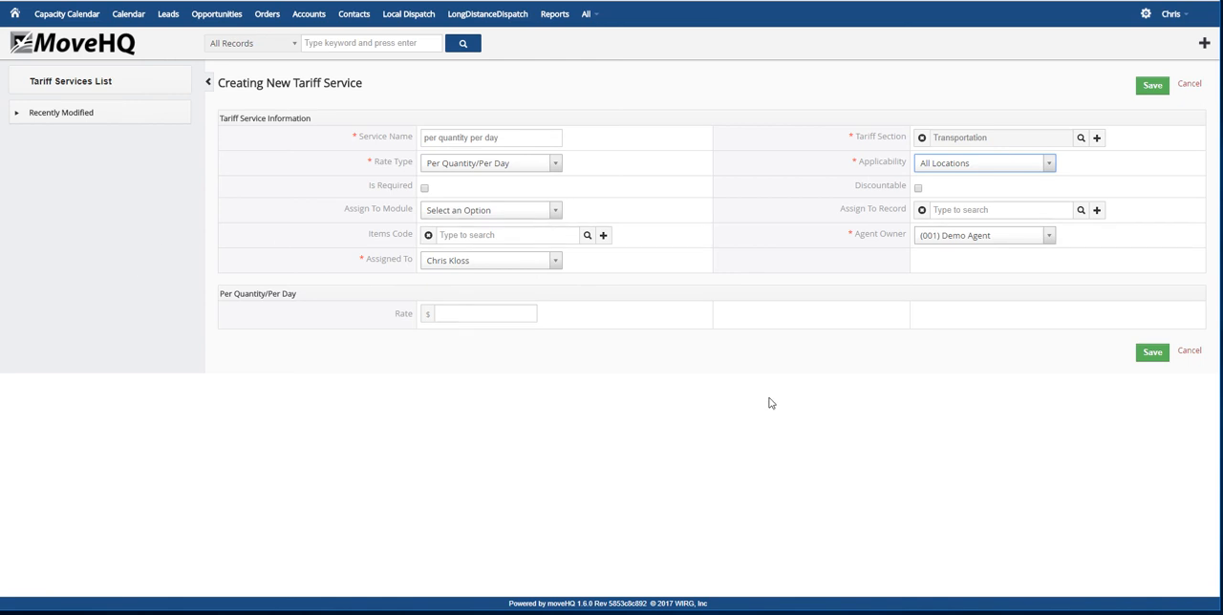
{"action": "left_click", "coordinate": [1152, 354]}
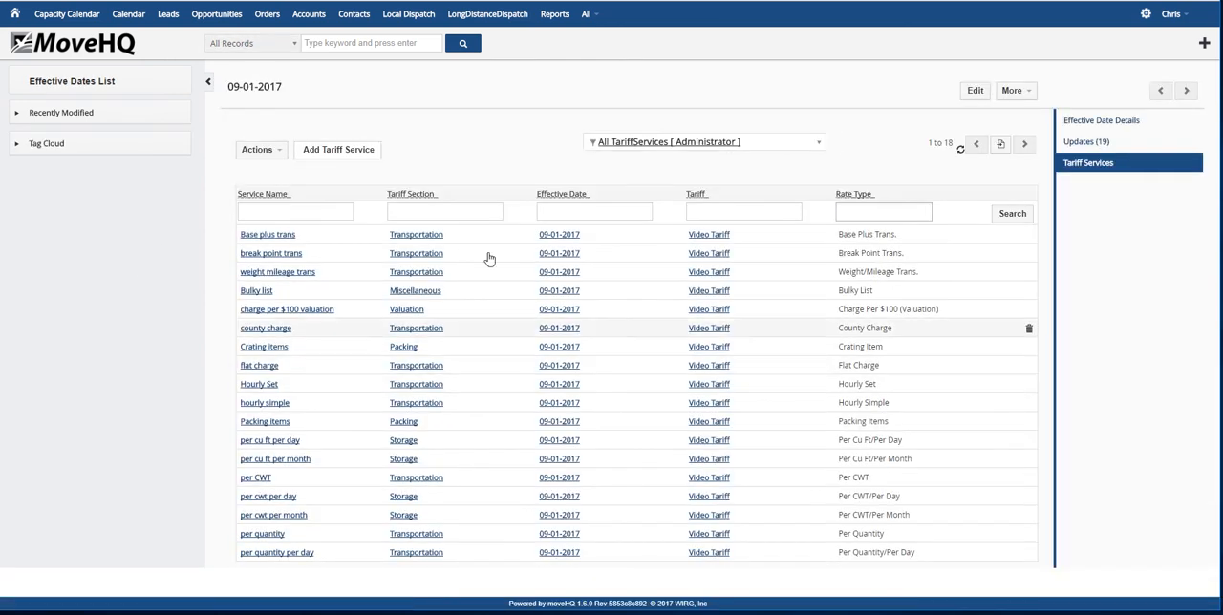
Start another tariff service named per quantity per month in the Storage section
{"action": "left_click", "coordinate": [327, 152]}
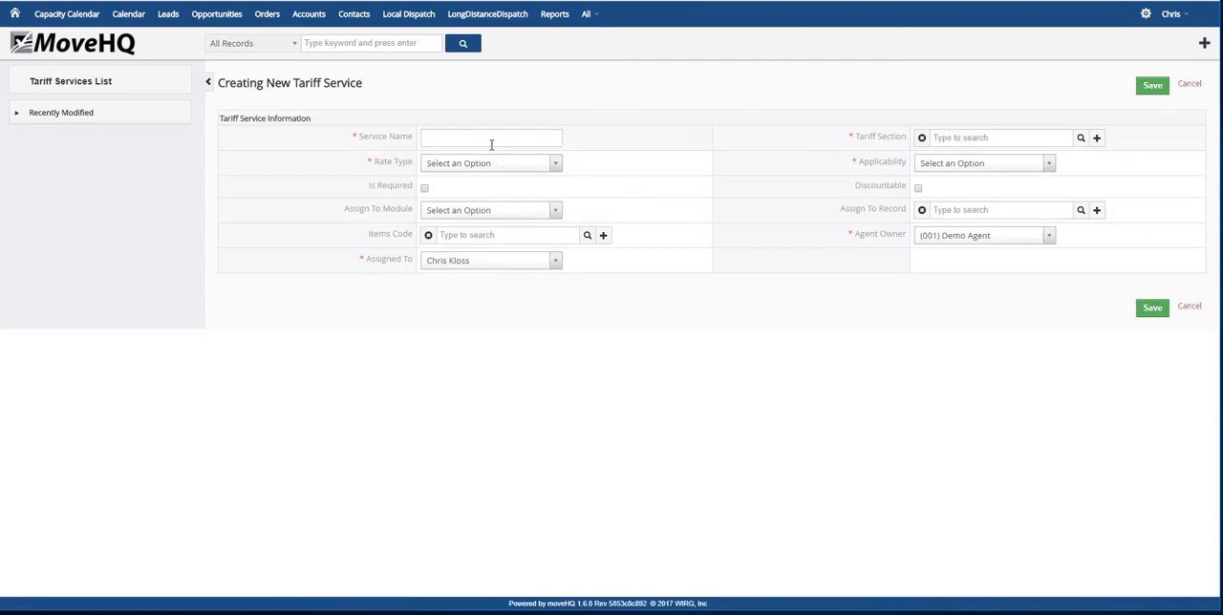
{"action": "left_click", "coordinate": [473, 138]}
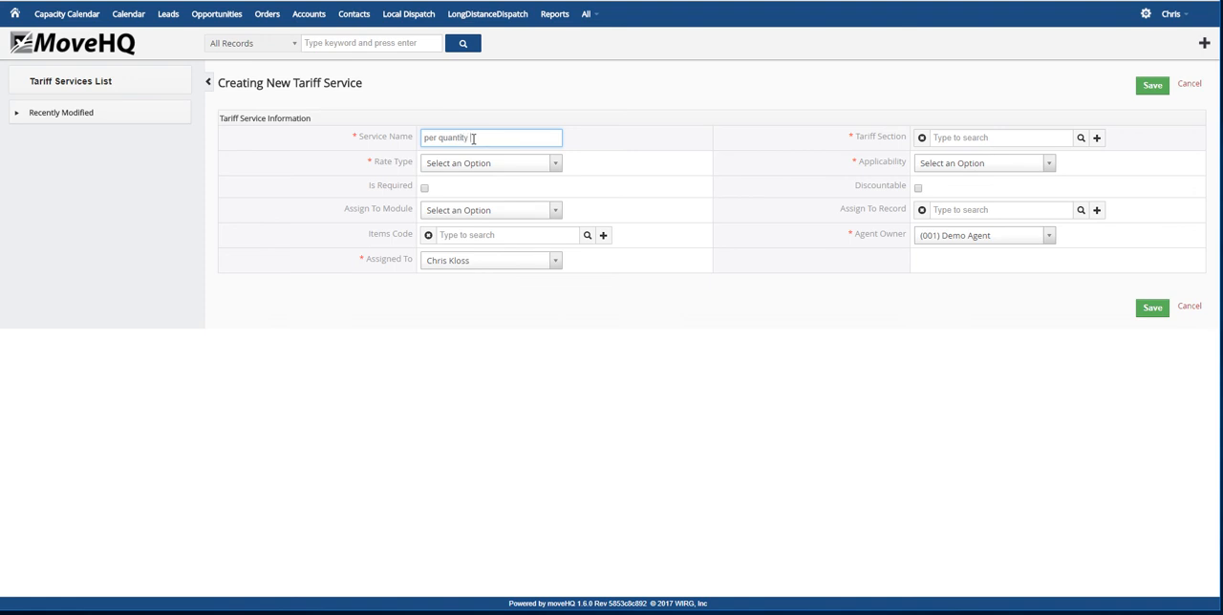
{"action": "left_click", "coordinate": [1080, 139]}
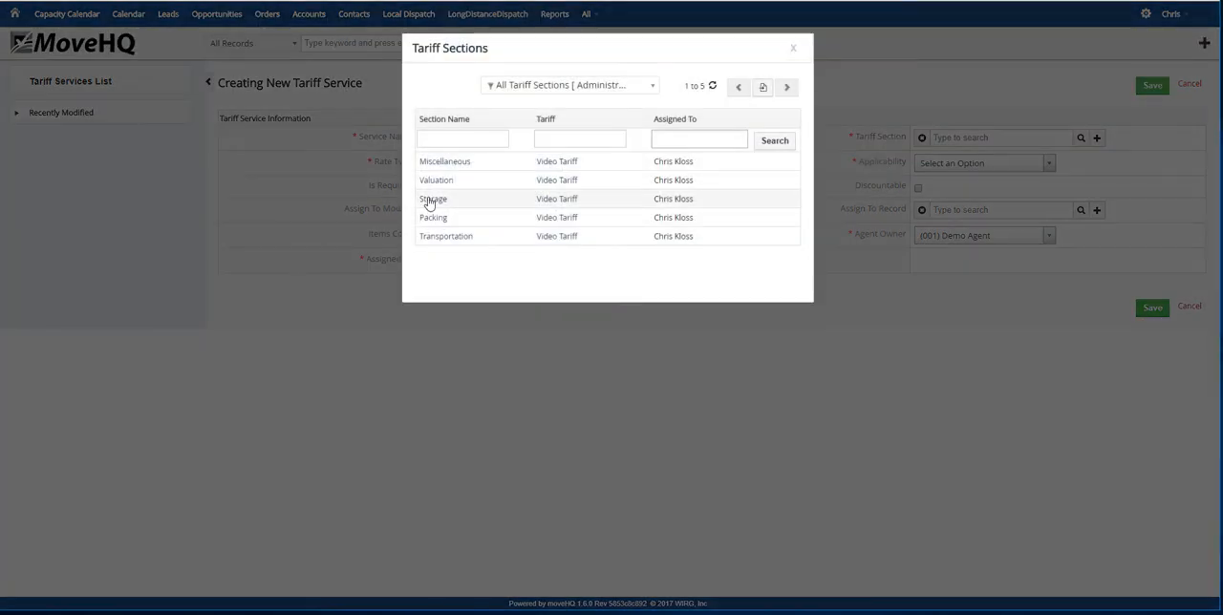
{"action": "left_click", "coordinate": [431, 200]}
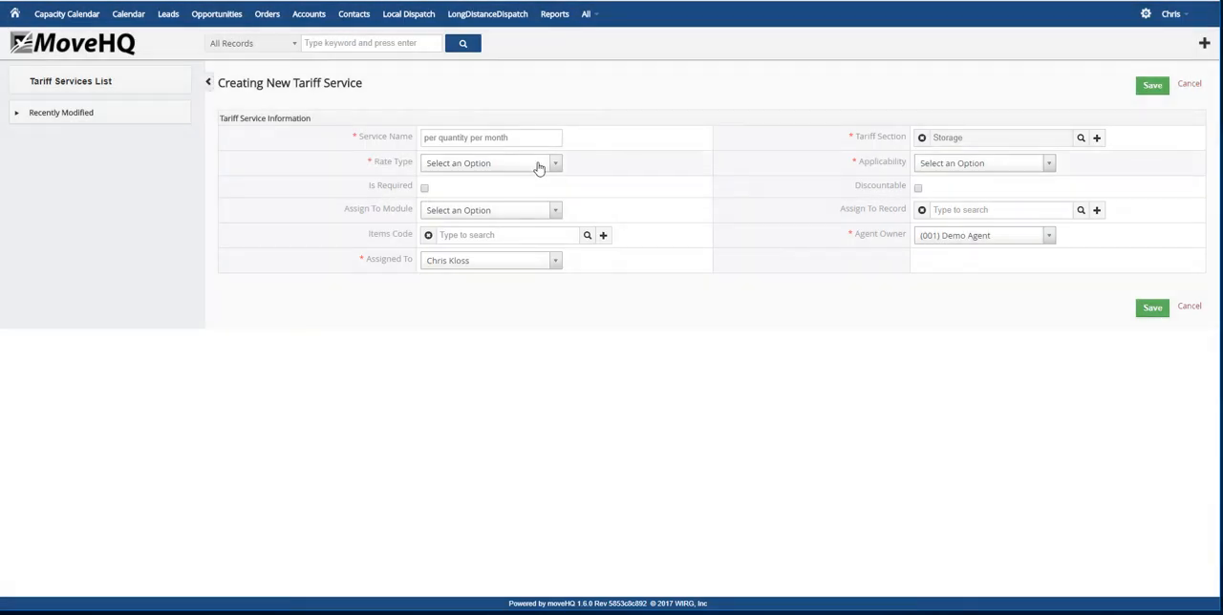
Set the per quantity per month service's rate type to Per Quantity/Per Month and applicability to All Locations, and save it with the rate blank
{"action": "left_click", "coordinate": [554, 170]}
{"action": "scroll", "coordinate": [442, 284], "scroll_direction": "down", "scroll_amount": 3}
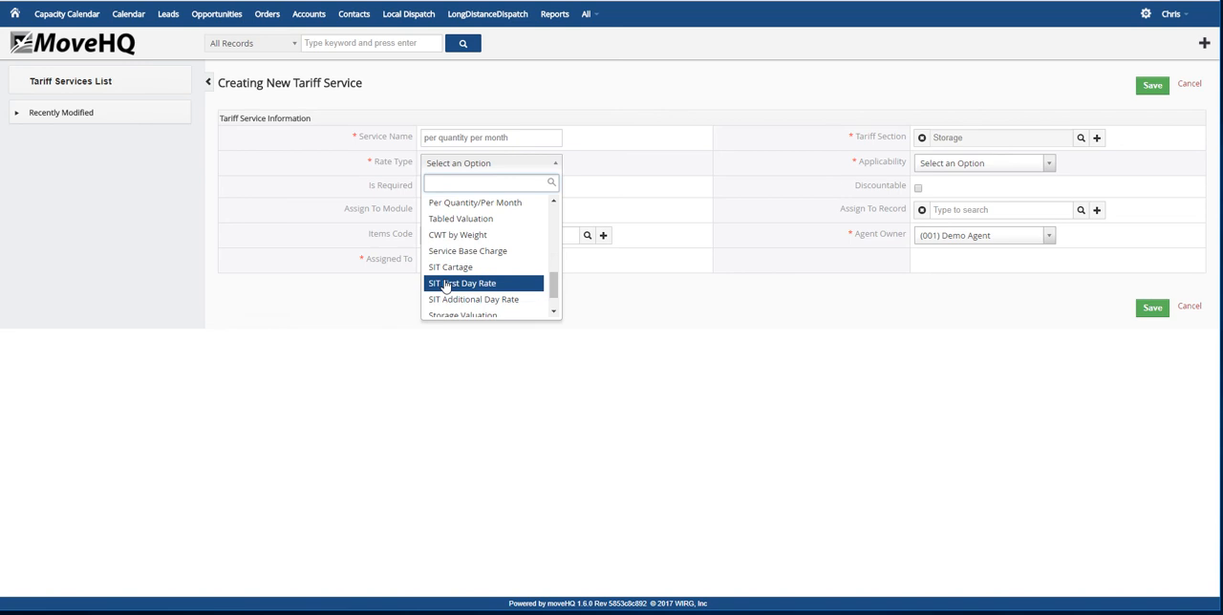
{"action": "scroll", "coordinate": [468, 298], "scroll_direction": "down", "scroll_amount": 1}
{"action": "scroll", "coordinate": [468, 298], "scroll_direction": "up", "scroll_amount": 3}
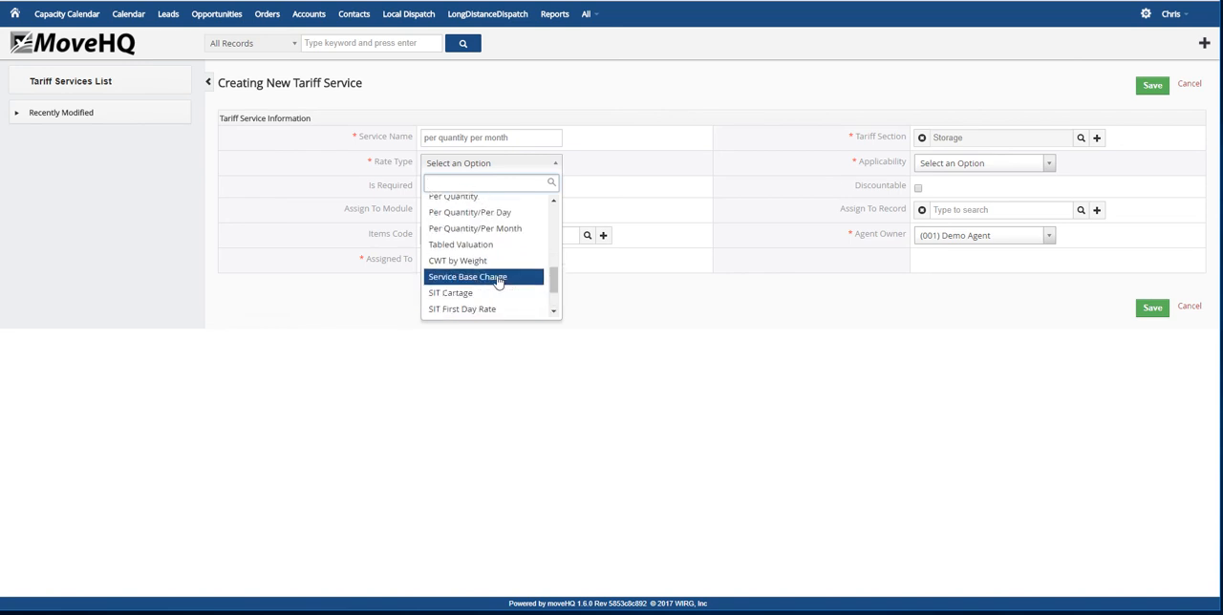
{"action": "left_click", "coordinate": [499, 297]}
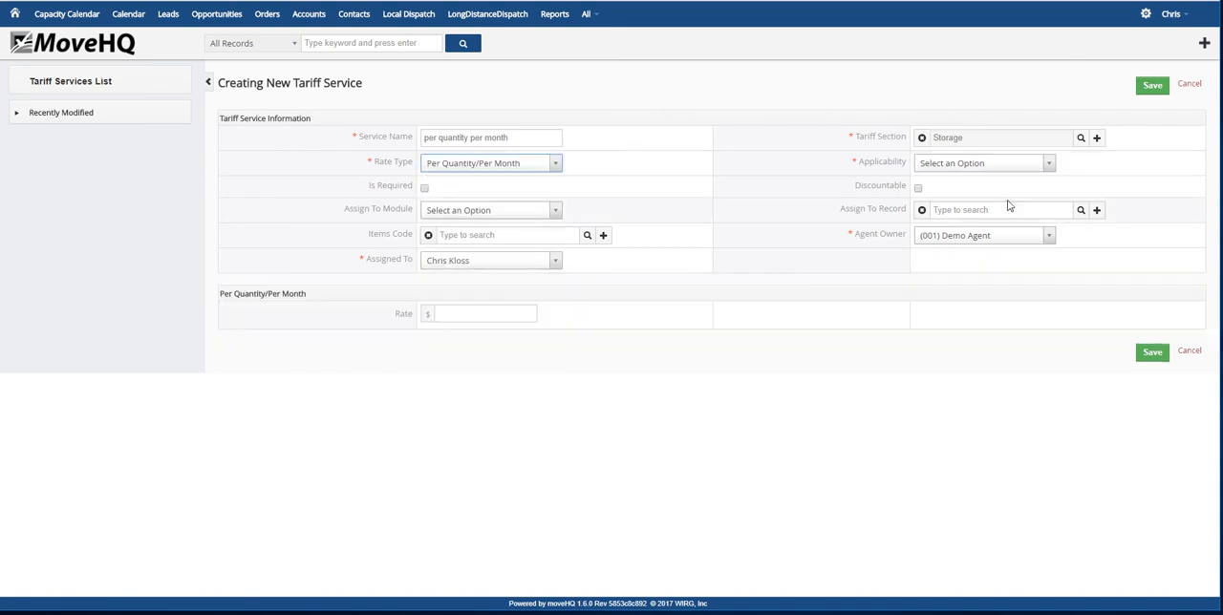
{"action": "left_click", "coordinate": [1045, 164]}
{"action": "left_click", "coordinate": [960, 218]}
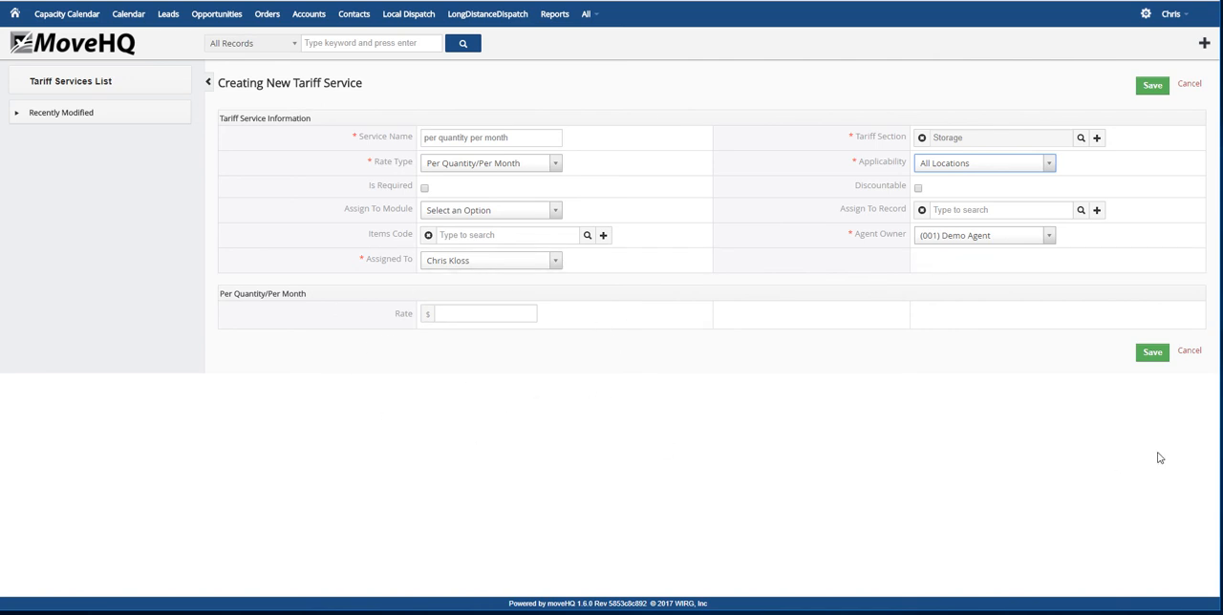
{"action": "left_click", "coordinate": [1152, 354]}
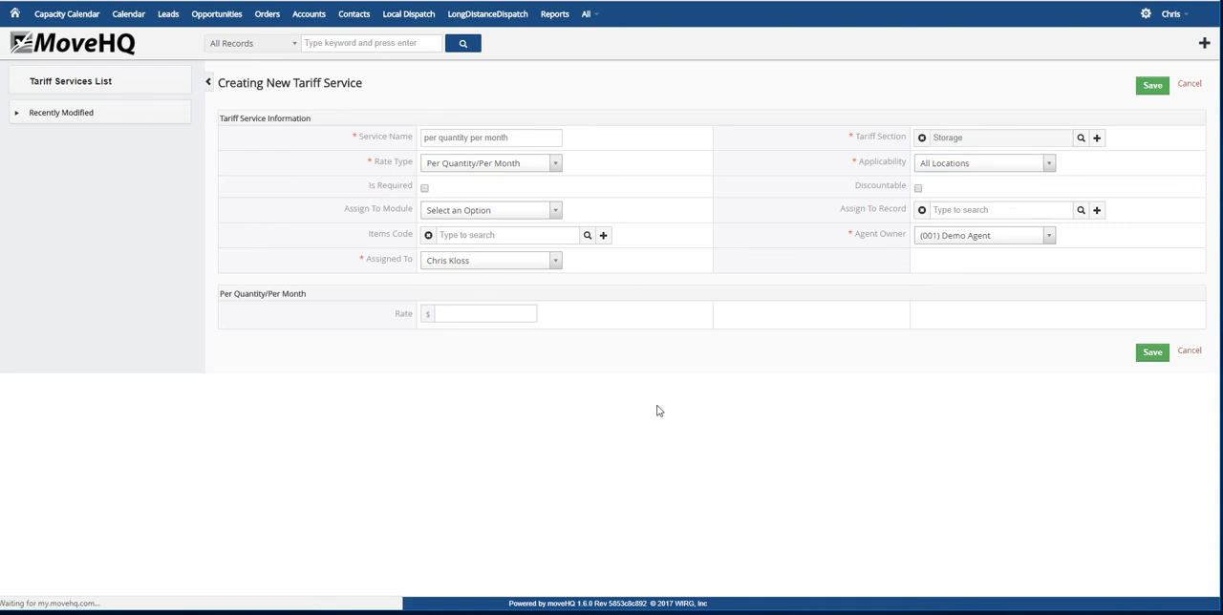
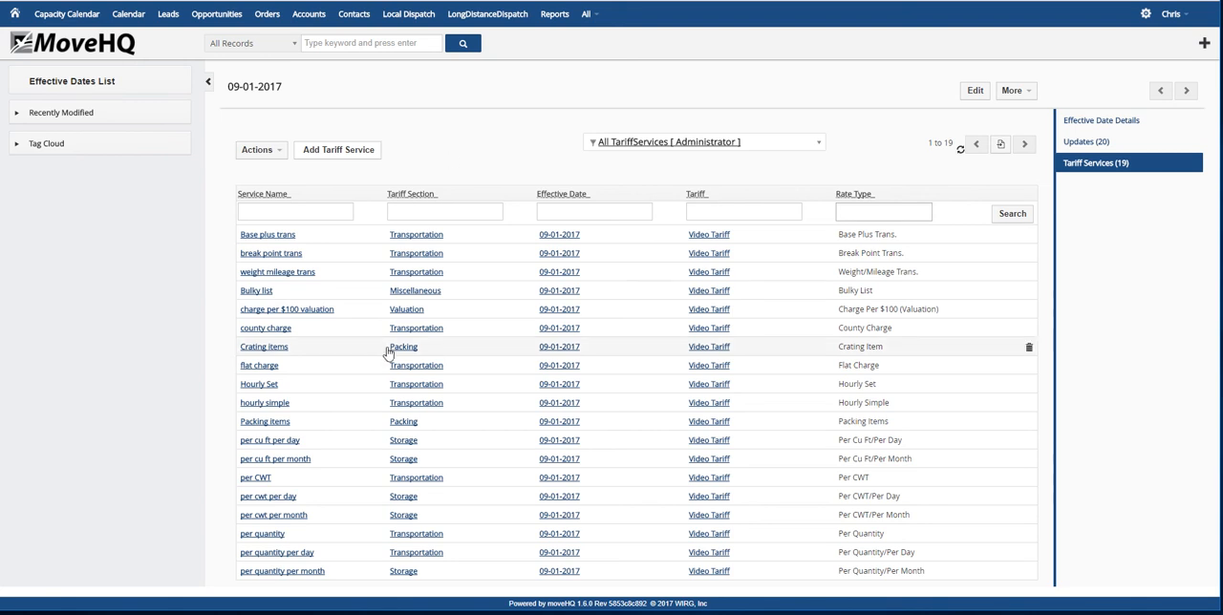
Start another tariff service named tabled valuation in the Valuation section
{"action": "mouse_move", "coordinate": [411, 332]}
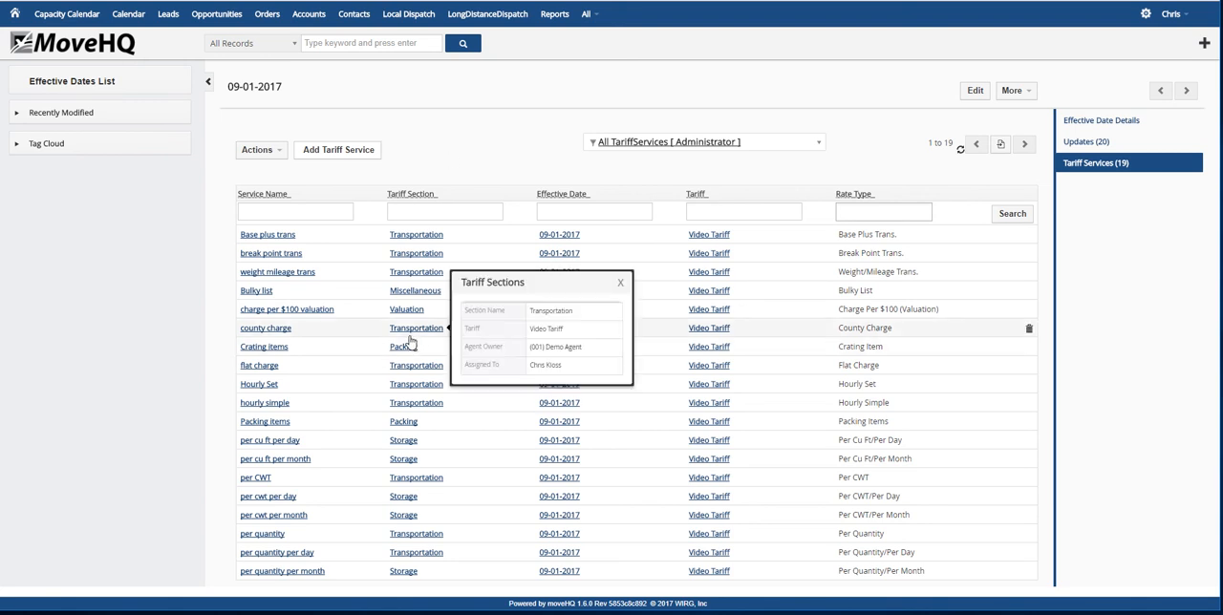
{"action": "left_click", "coordinate": [620, 283]}
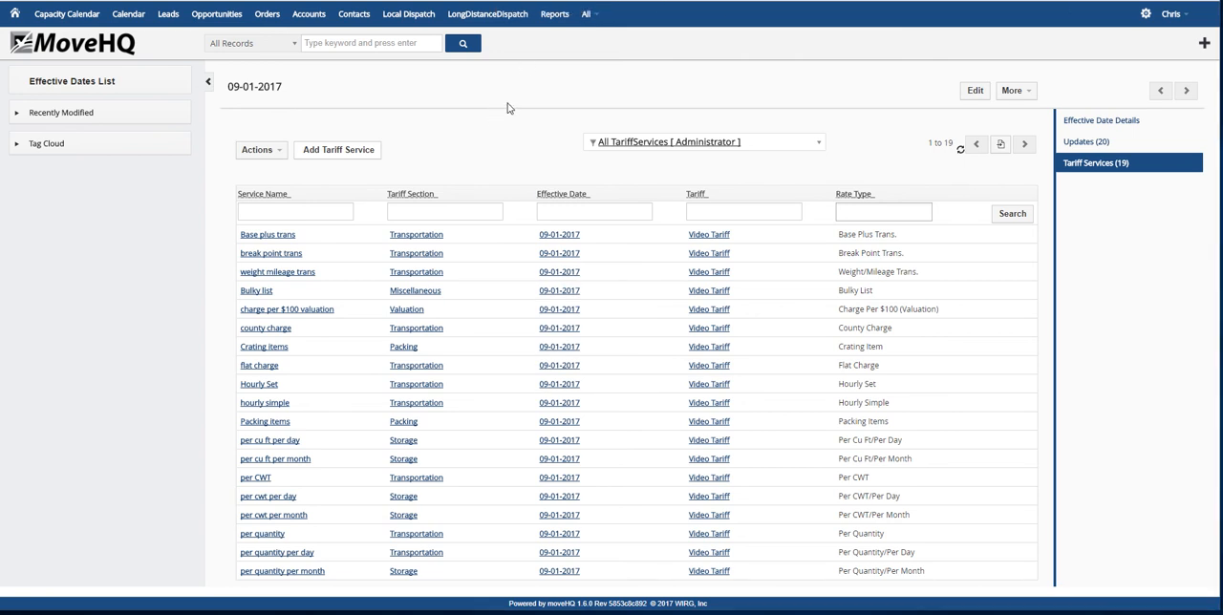
{"action": "left_click", "coordinate": [348, 154]}
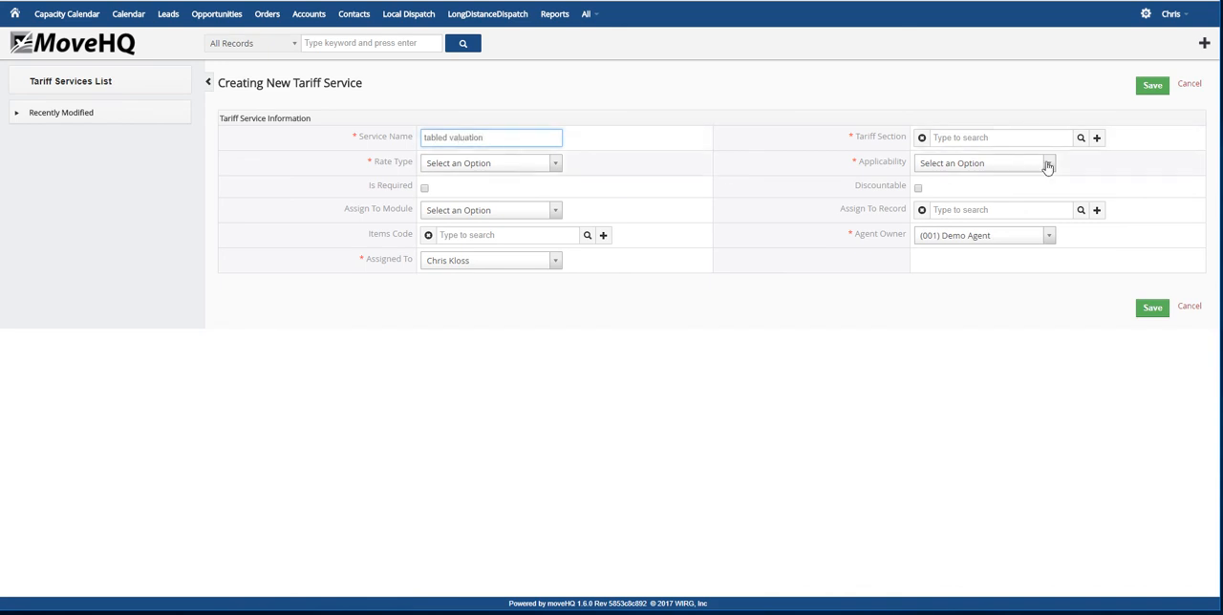
{"action": "left_click", "coordinate": [1080, 143]}
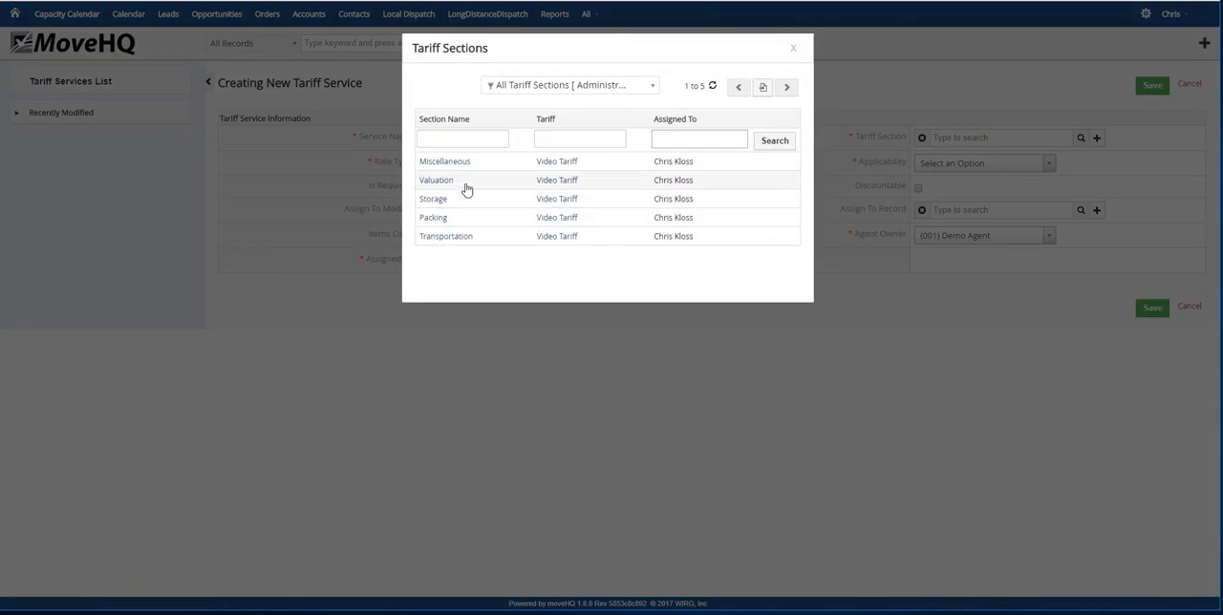
{"action": "left_click", "coordinate": [458, 181]}
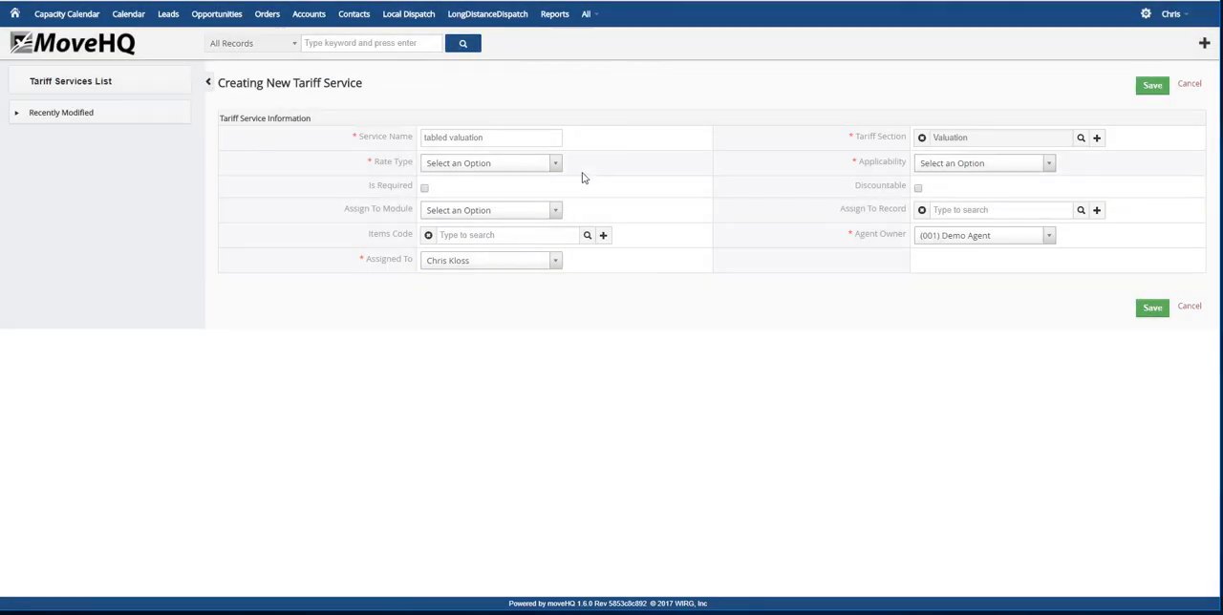
Set the tabled valuation service's rate type to Tabled Valuation and its applicability to All Locations
{"action": "left_click", "coordinate": [492, 163]}
{"action": "scroll", "coordinate": [483, 212], "scroll_direction": "down", "scroll_amount": 2}
{"action": "scroll", "coordinate": [485, 216], "scroll_direction": "down", "scroll_amount": 5}
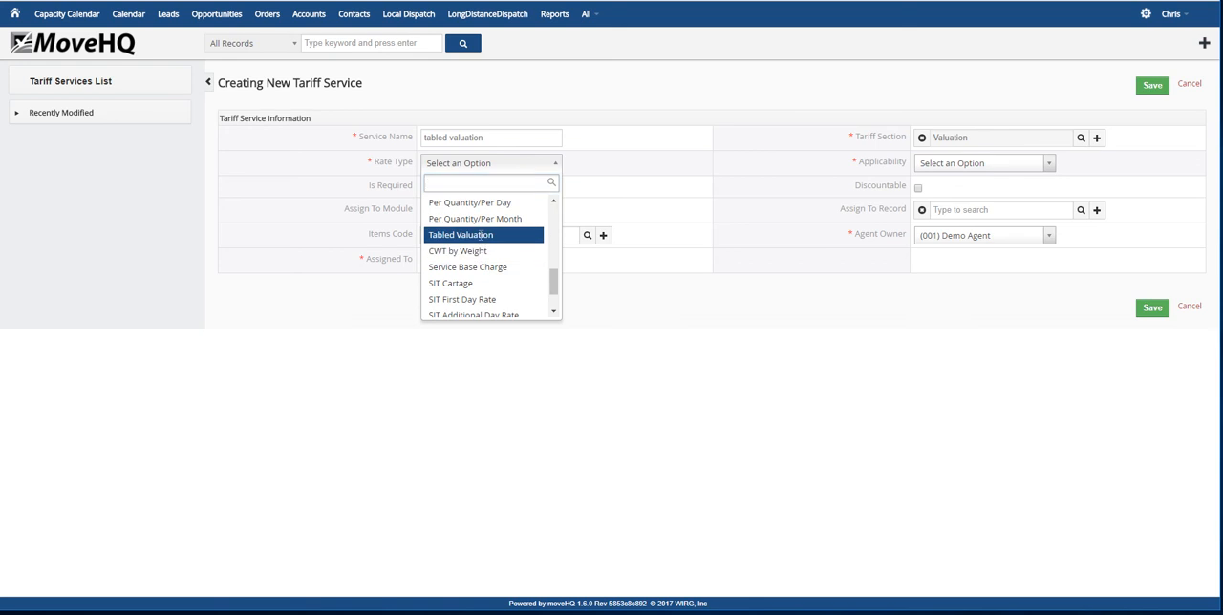
{"action": "left_click", "coordinate": [478, 236]}
{"action": "left_click", "coordinate": [1042, 163]}
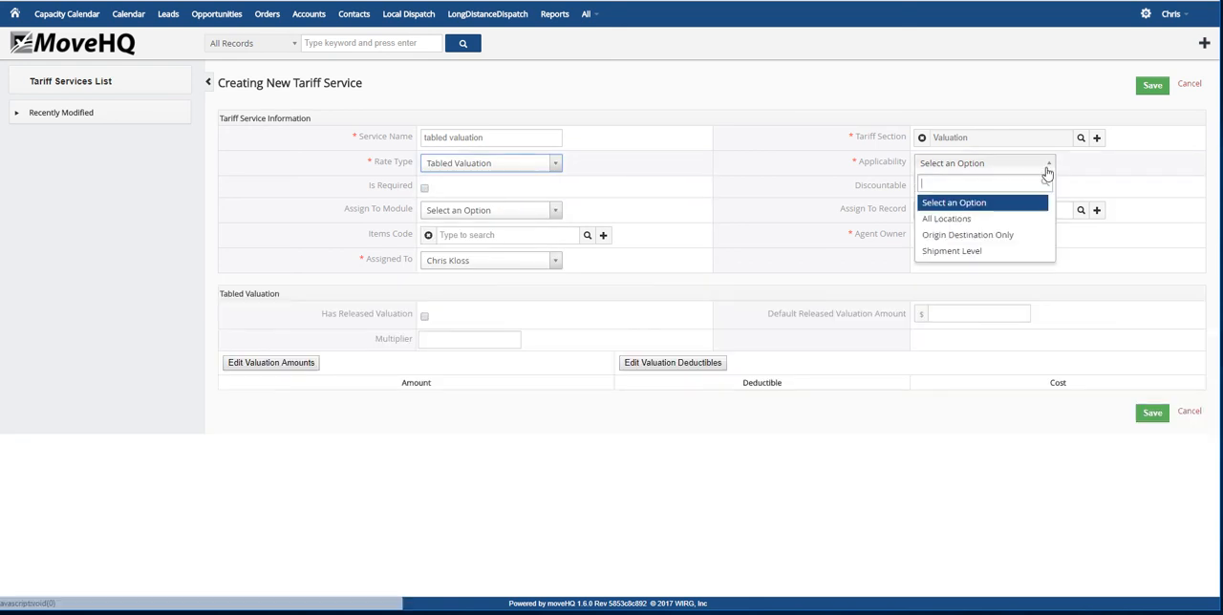
{"action": "left_click", "coordinate": [956, 216]}
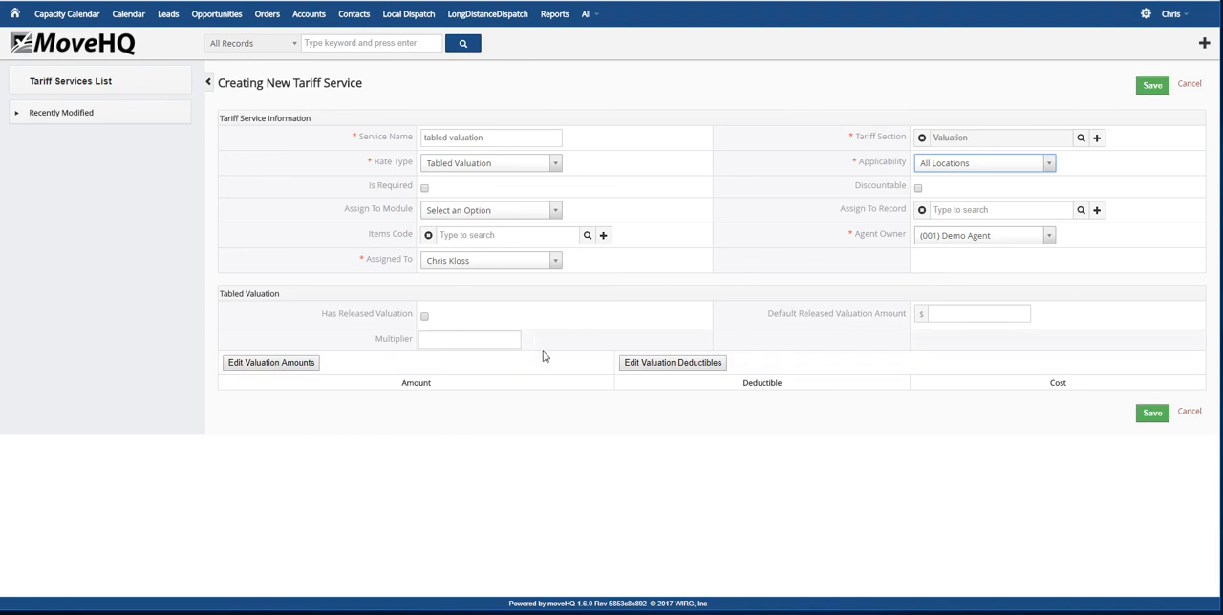
Enable released valuation with a default amount of $.60, and add a valuation amount of 10000
{"action": "left_click", "coordinate": [424, 316]}
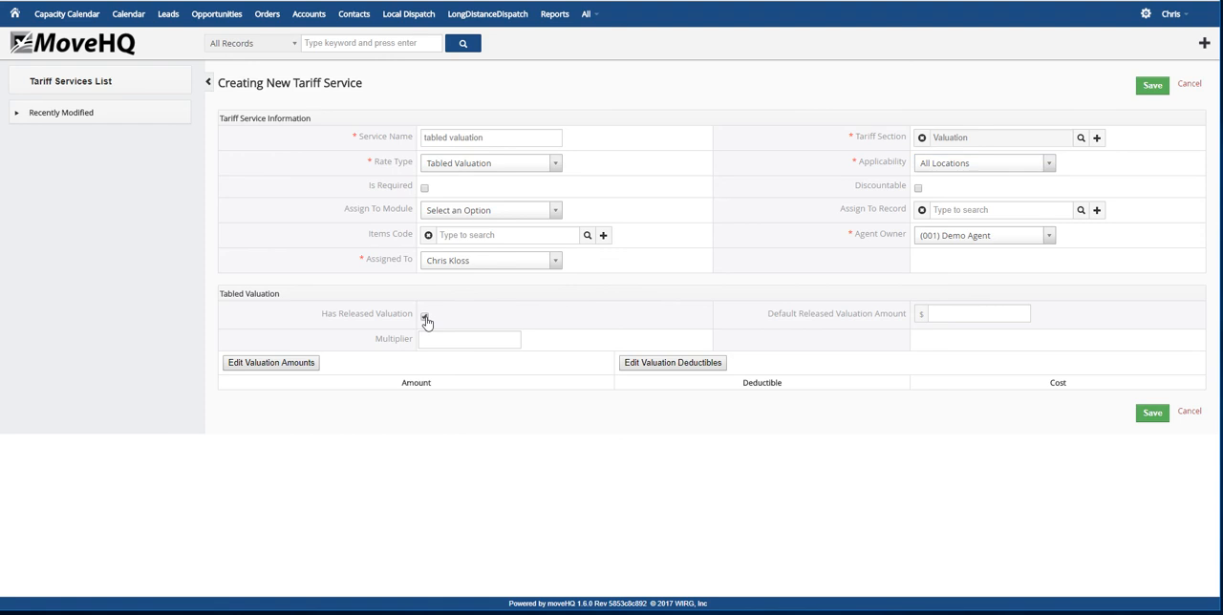
{"action": "left_click", "coordinate": [949, 312]}
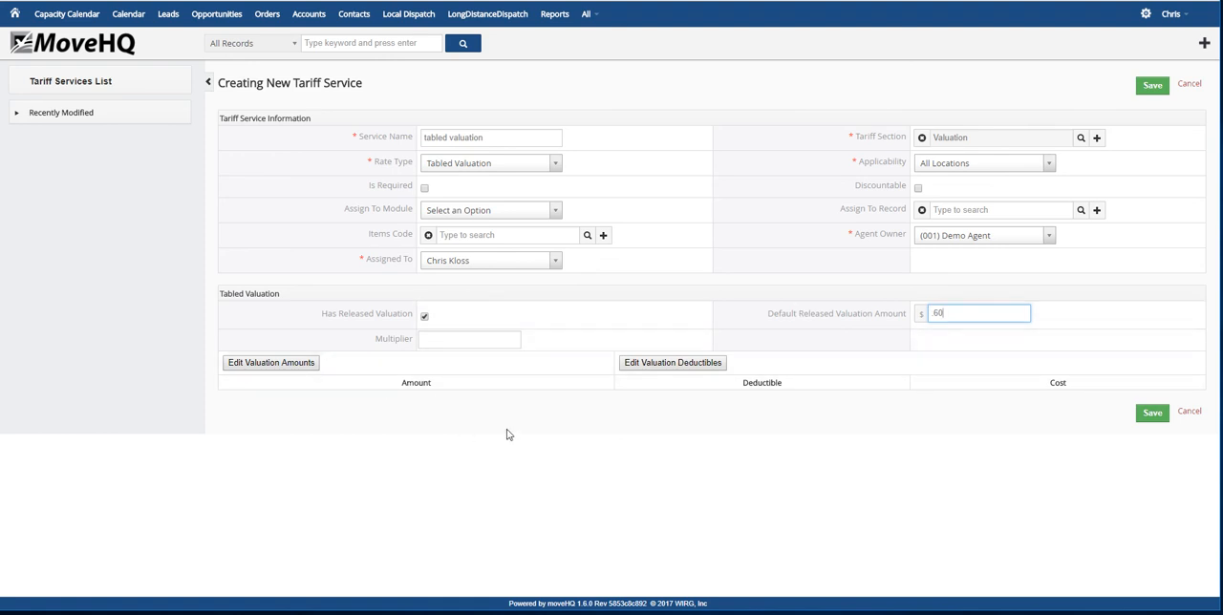
{"action": "left_click", "coordinate": [255, 367]}
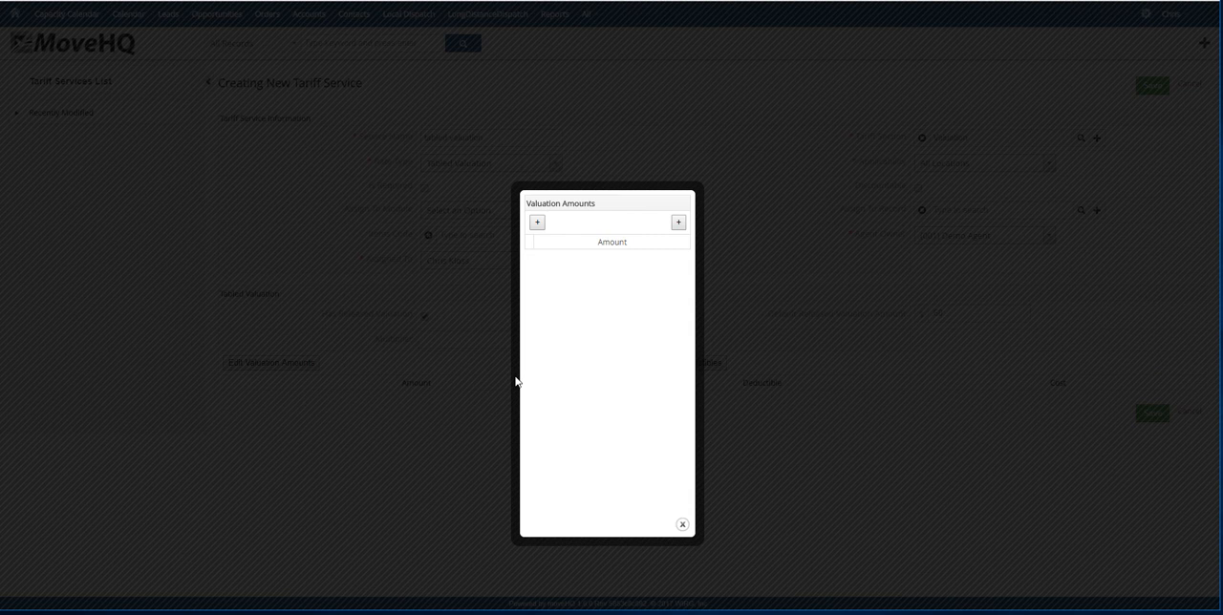
{"action": "left_click", "coordinate": [537, 224]}
{"action": "left_click", "coordinate": [559, 260]}
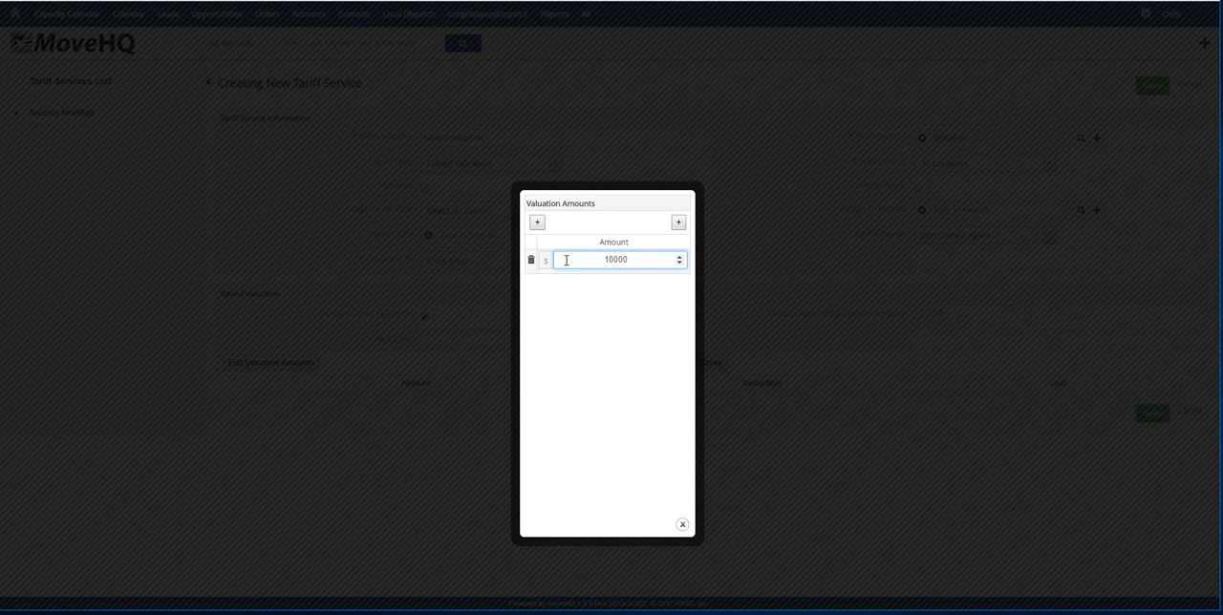
{"action": "left_click", "coordinate": [778, 404]}
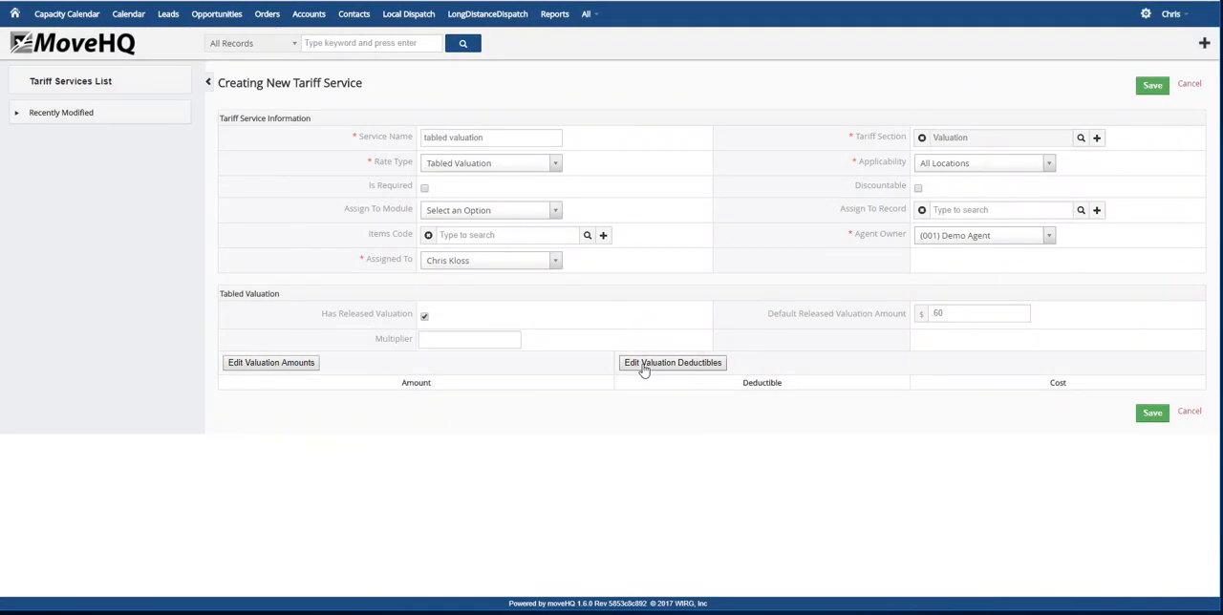
Add valuation deductibles of 250 and 500 to the tabled valuation service
{"action": "left_click", "coordinate": [641, 368]}
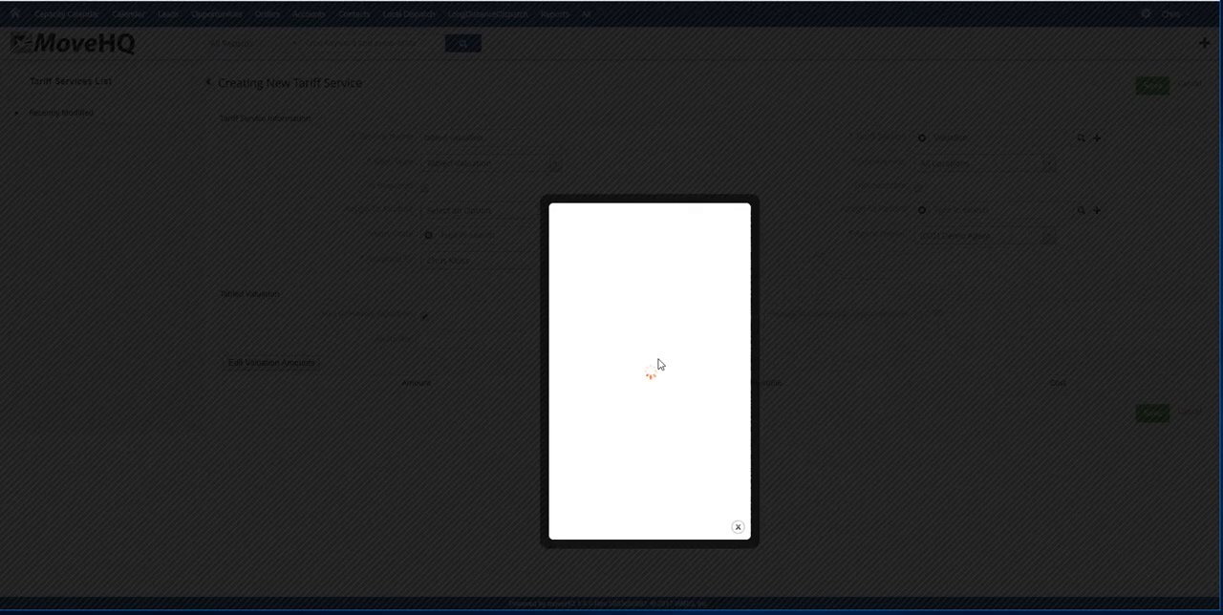
{"action": "left_click", "coordinate": [537, 222]}
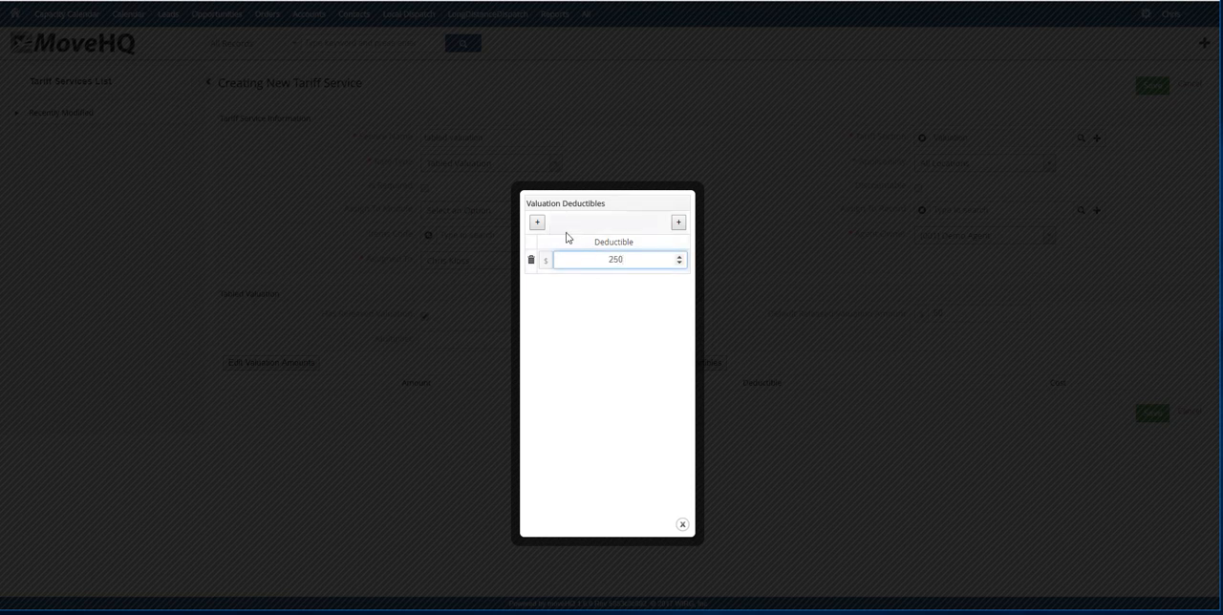
{"action": "left_click", "coordinate": [537, 221]}
{"action": "left_click", "coordinate": [607, 284]}
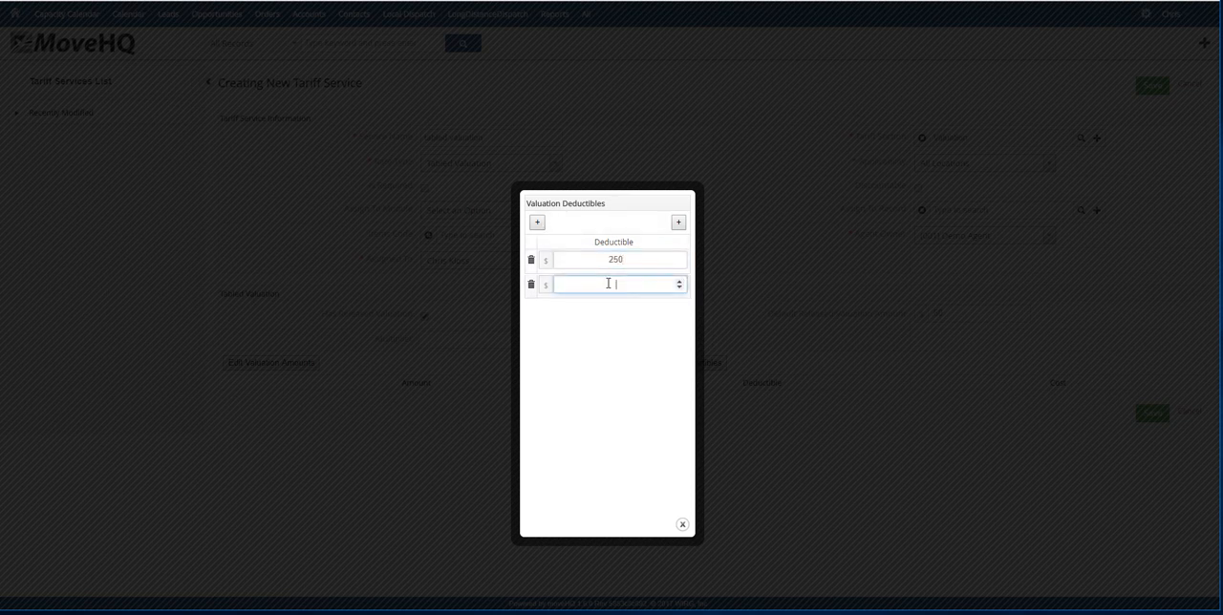
{"action": "type", "text": "5000"}
{"action": "key", "text": "BackSpace"}
{"action": "left_click", "coordinate": [803, 457]}
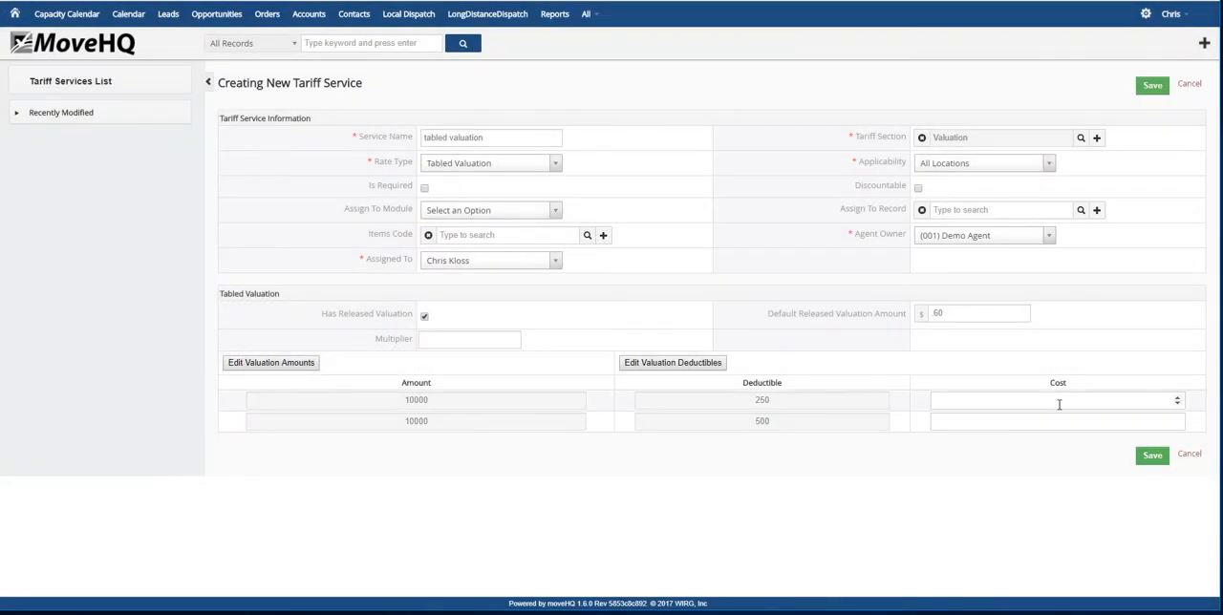
Set the cost for the 250 deductible to 65.00 and save the tabled valuation service with the 500 deductible's cost blank
{"action": "left_click", "coordinate": [1059, 404]}
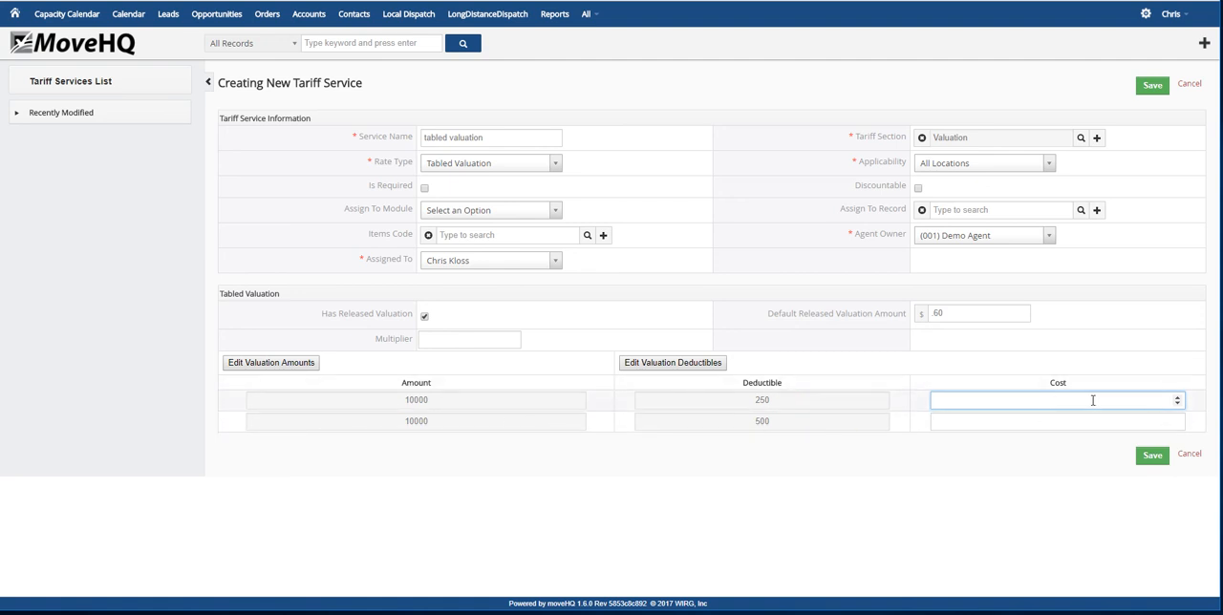
{"action": "type", "text": "65.00"}
{"action": "left_click", "coordinate": [1089, 421]}
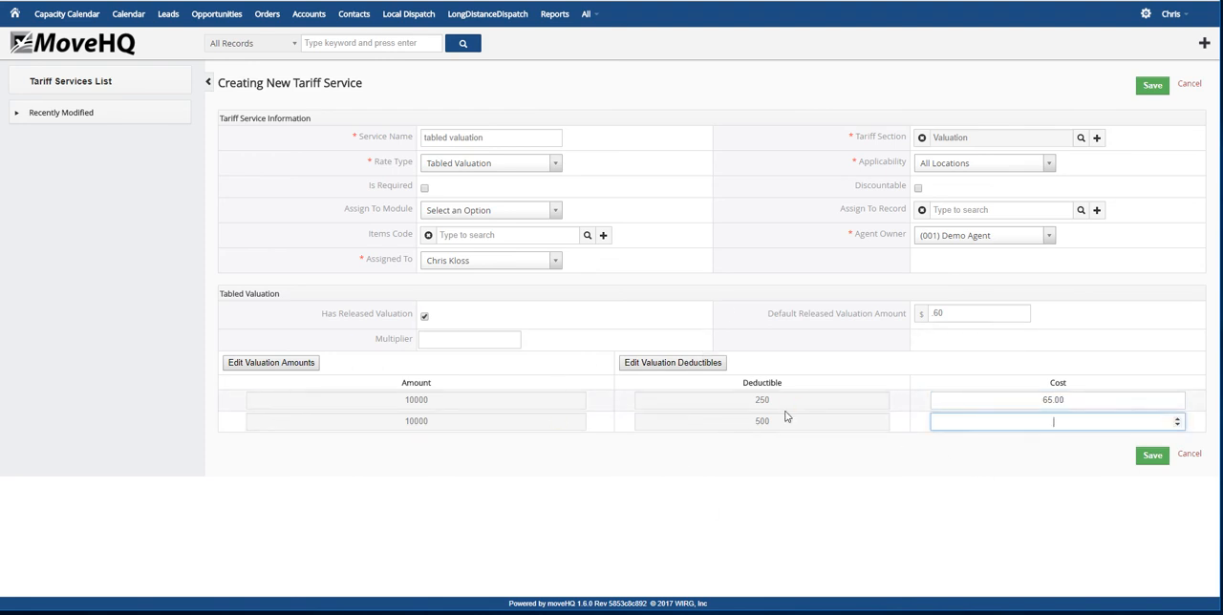
{"action": "left_click", "coordinate": [1151, 457]}
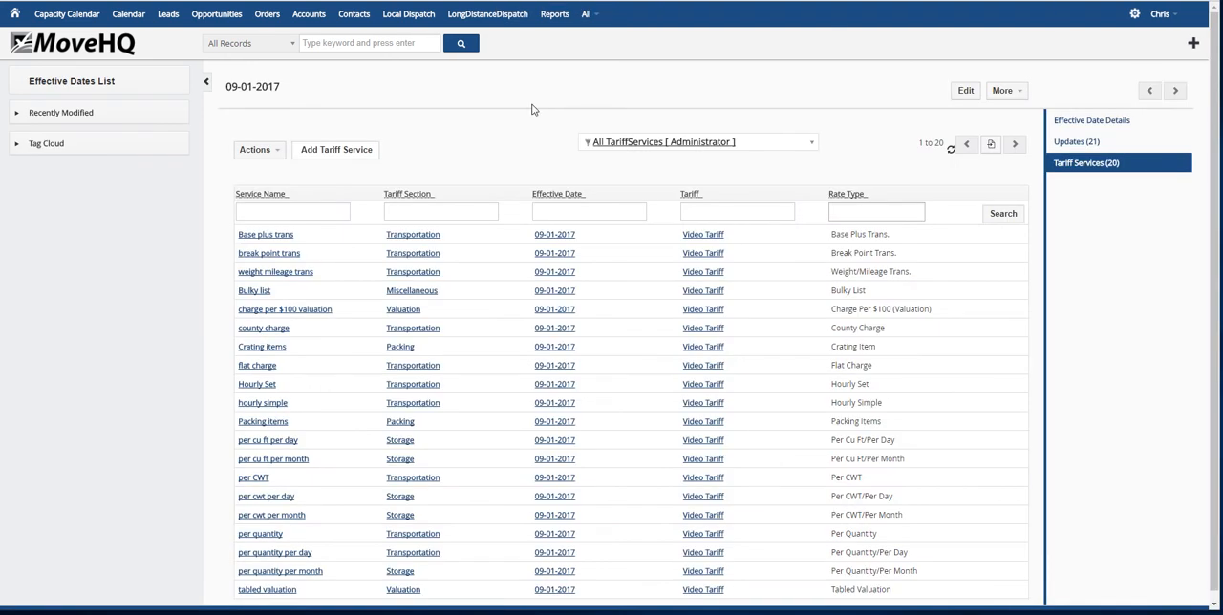
Start another tariff service named CWT by weight in the Transportation section
{"action": "left_click", "coordinate": [373, 150]}
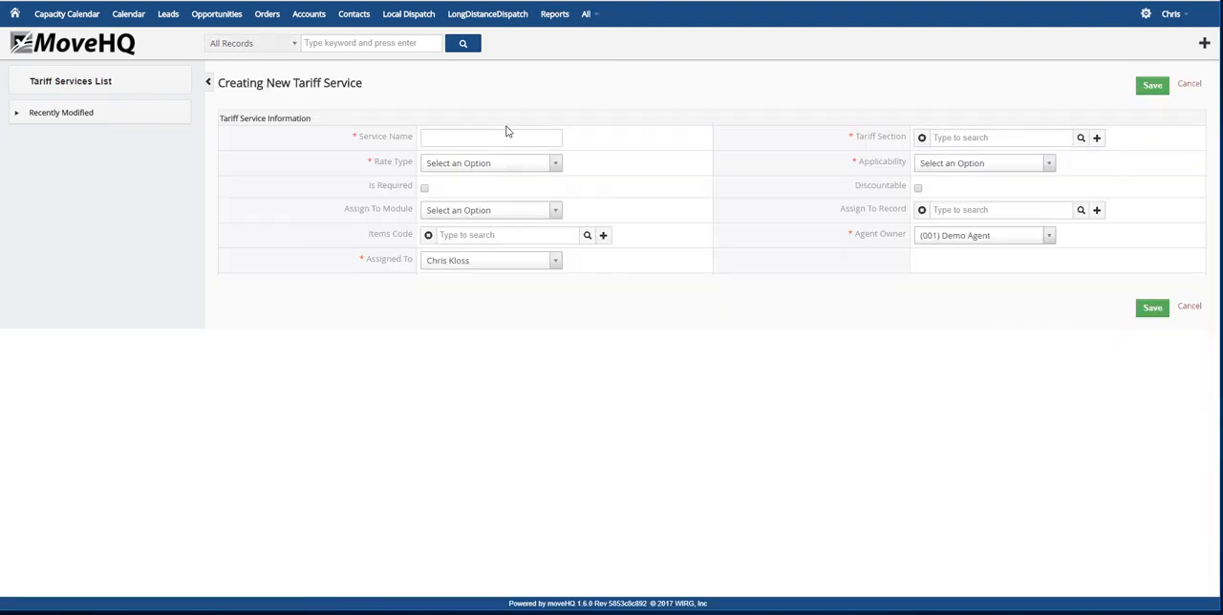
{"action": "left_click", "coordinate": [488, 136]}
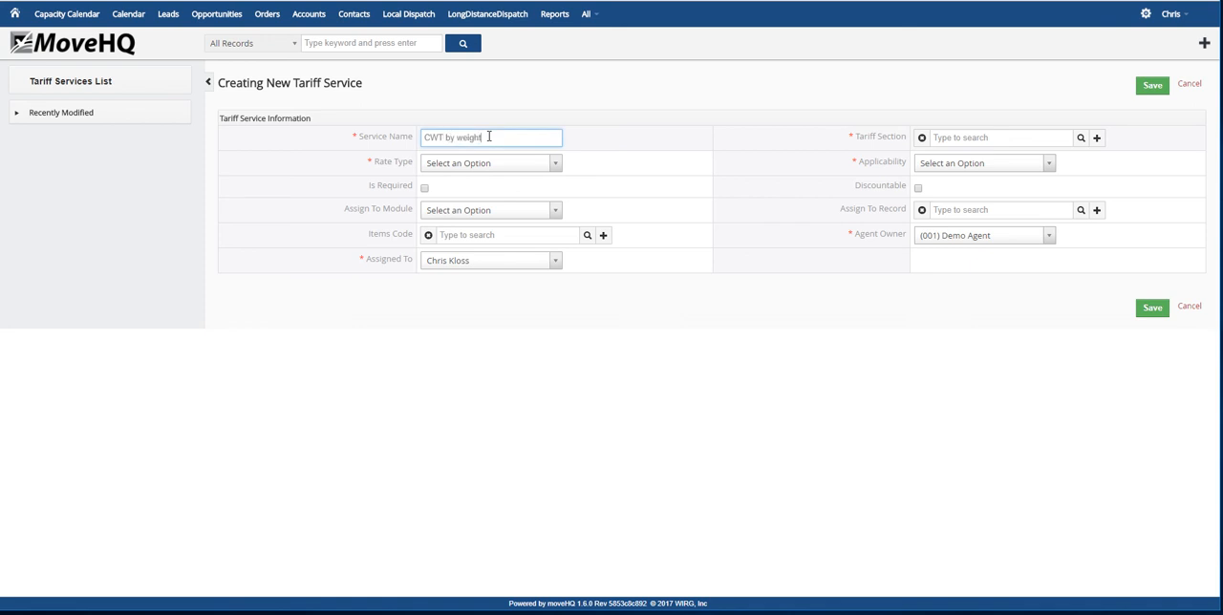
{"action": "left_click", "coordinate": [1080, 140]}
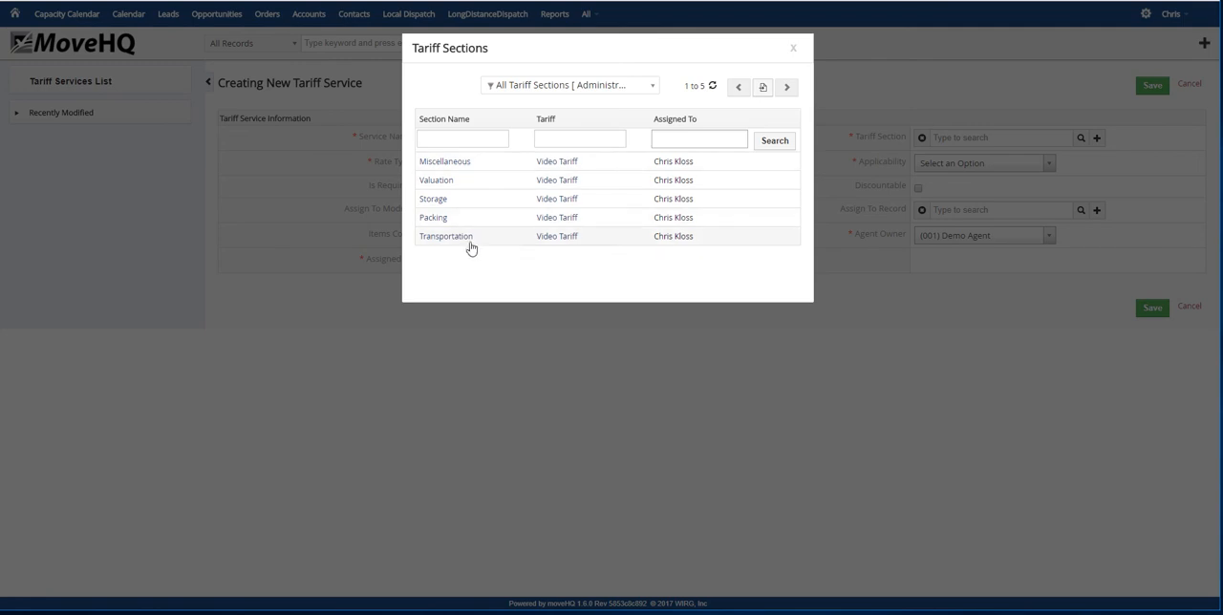
{"action": "left_click", "coordinate": [469, 245]}
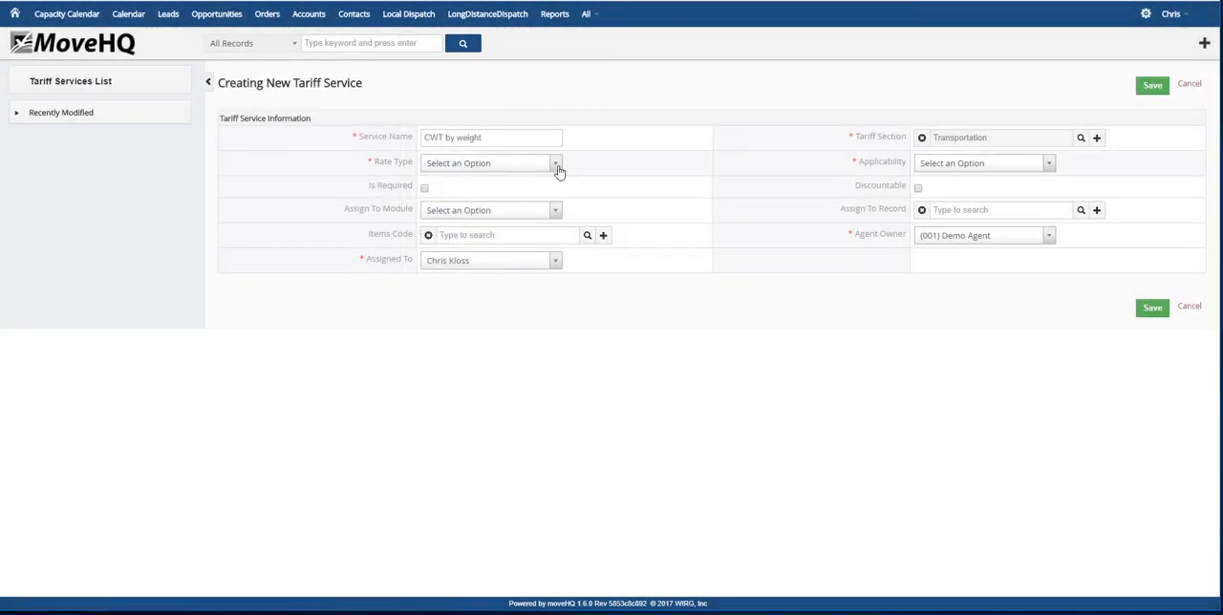
Set the CWT by weight service's rate type to CWT by Weight and applicability to All Locations, and save it without weight rows
{"action": "left_click", "coordinate": [555, 165]}
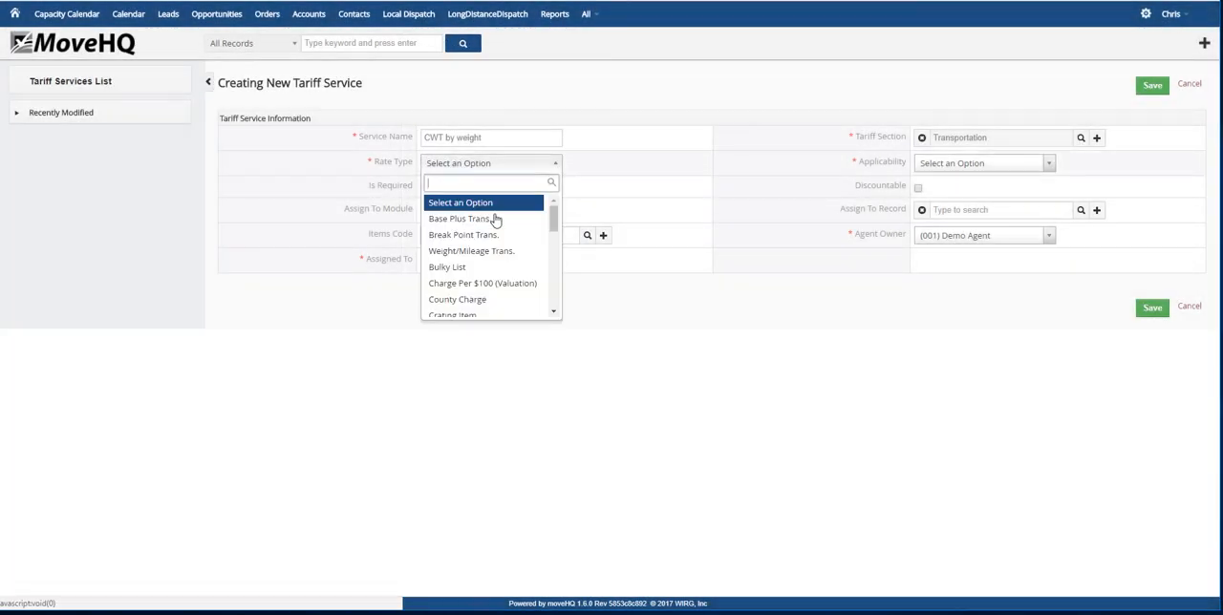
{"action": "scroll", "coordinate": [489, 239], "scroll_direction": "down", "scroll_amount": 5}
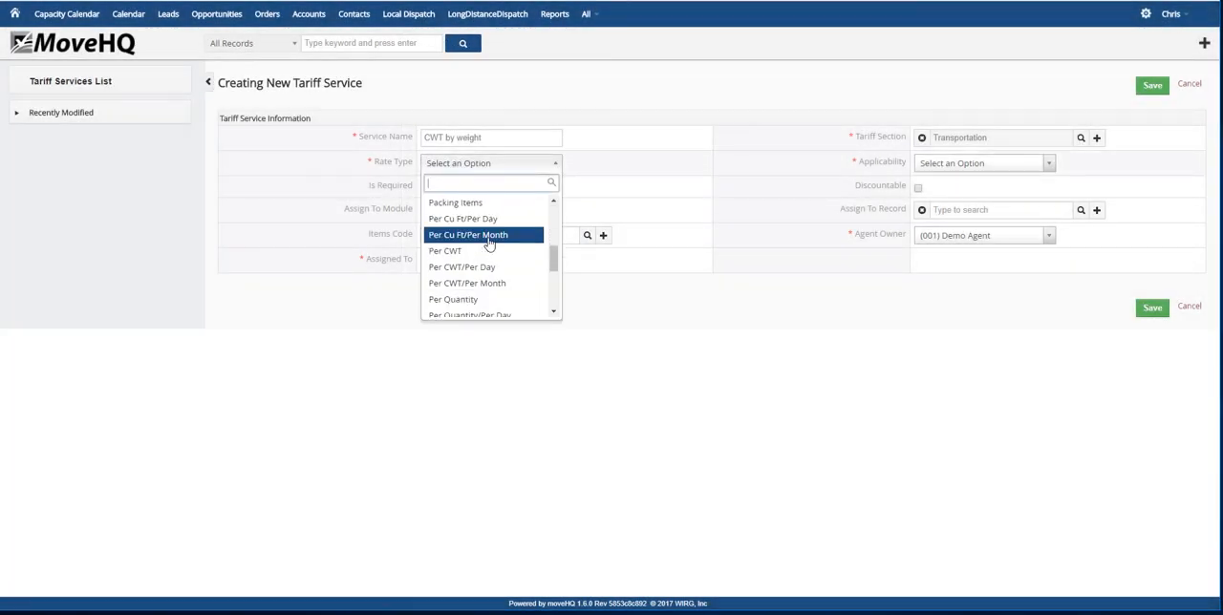
{"action": "scroll", "coordinate": [489, 244], "scroll_direction": "down", "scroll_amount": 4}
{"action": "scroll", "coordinate": [489, 245], "scroll_direction": "up", "scroll_amount": 2}
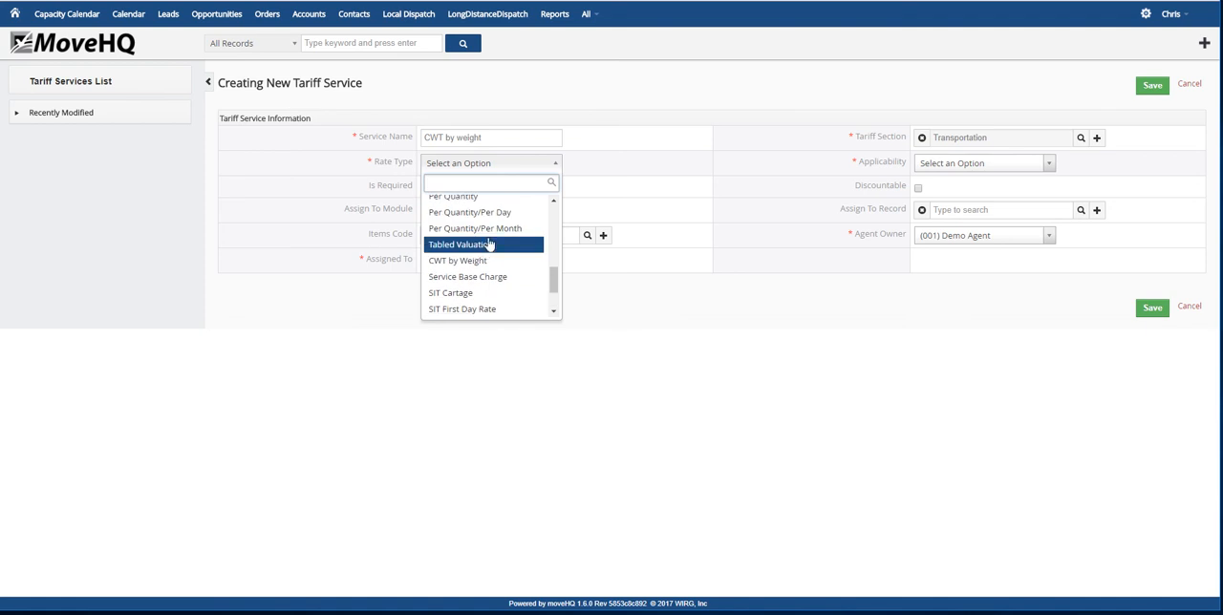
{"action": "left_click", "coordinate": [477, 260]}
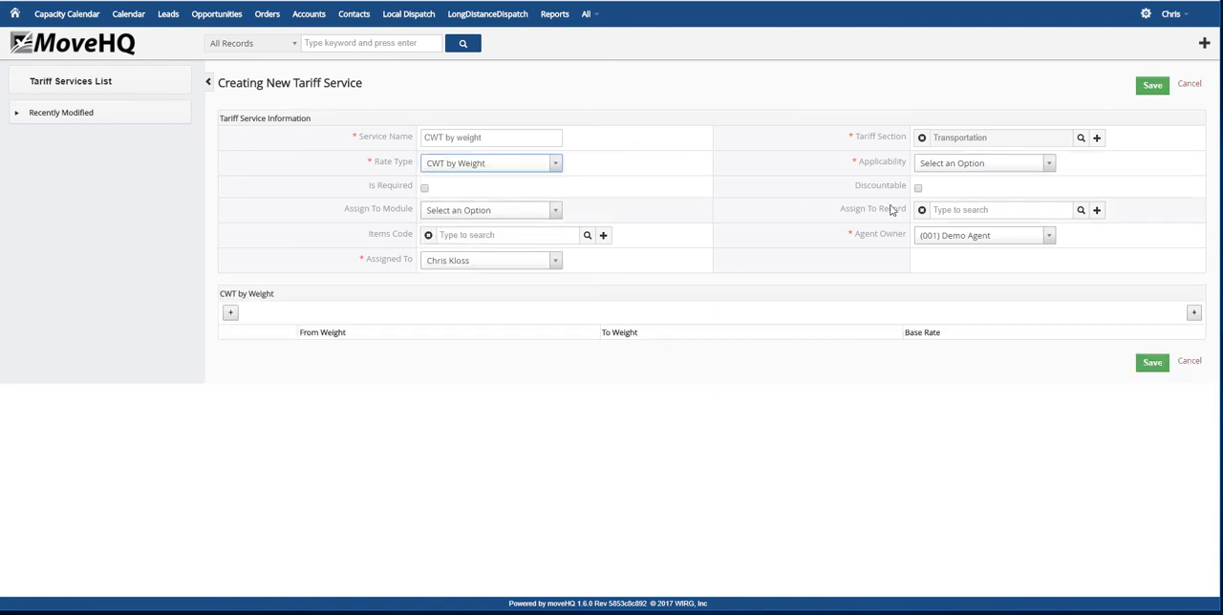
{"action": "left_click", "coordinate": [1050, 165]}
{"action": "left_click", "coordinate": [965, 219]}
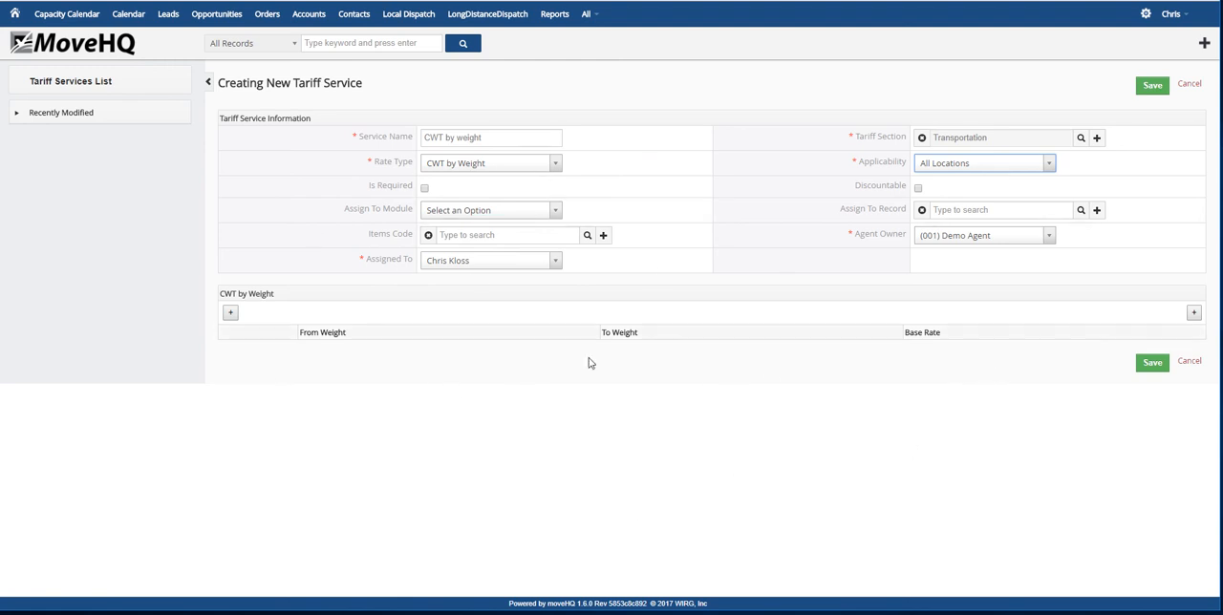
{"action": "left_click", "coordinate": [1152, 372]}
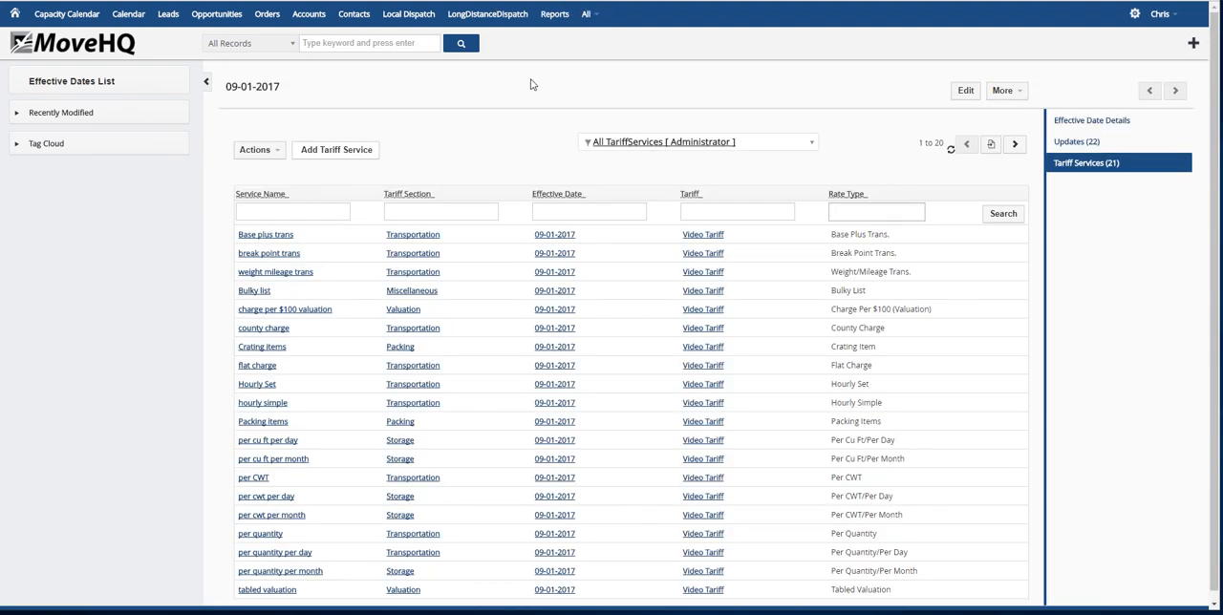
Start another tariff service named service base charge in the Transportation section
{"action": "left_click", "coordinate": [352, 154]}
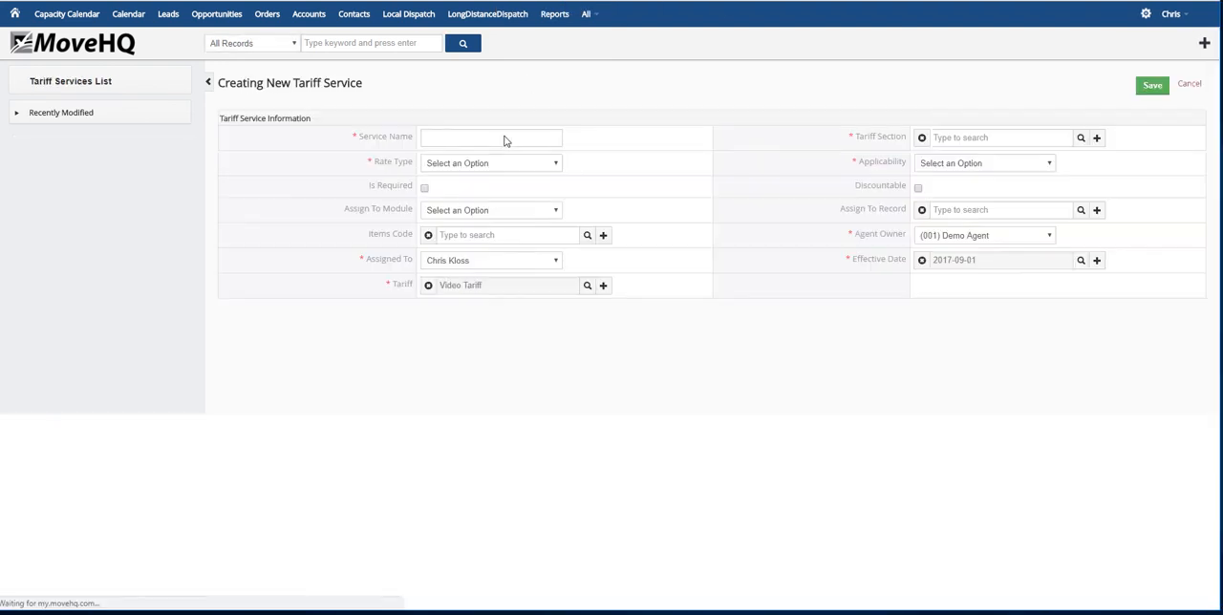
{"action": "left_click", "coordinate": [477, 141]}
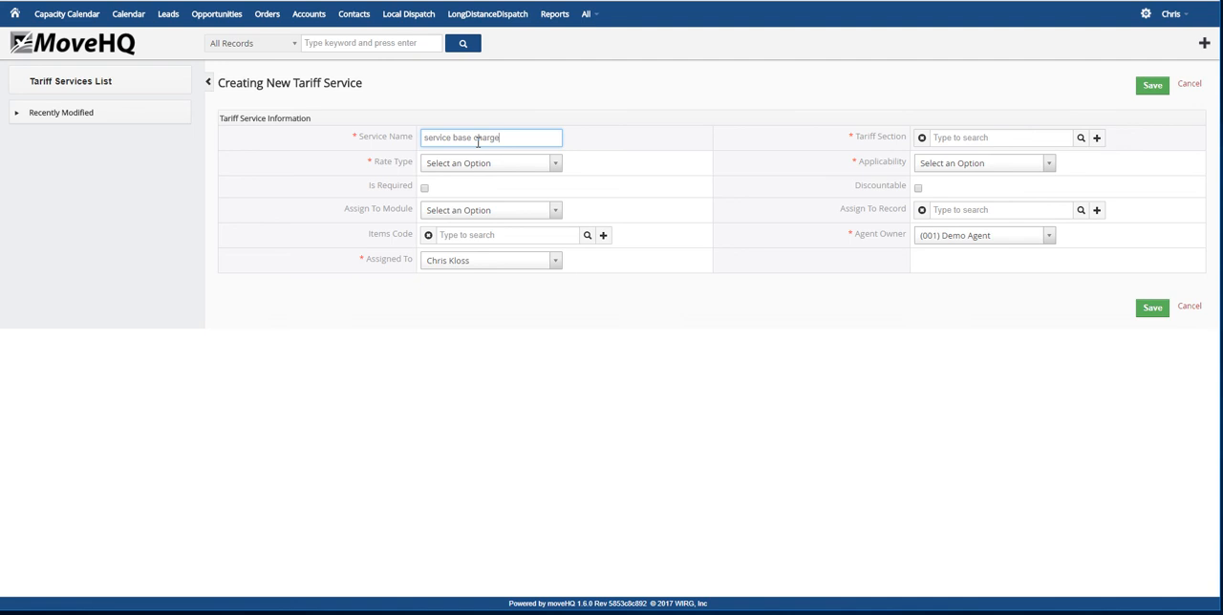
{"action": "left_click", "coordinate": [1081, 138]}
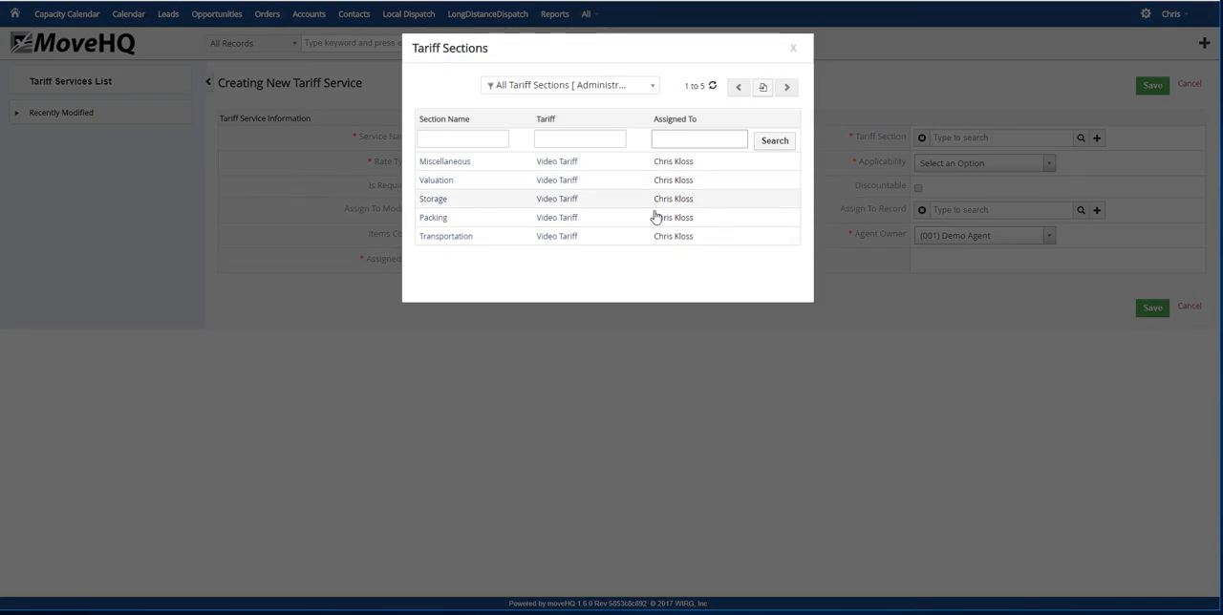
{"action": "left_click", "coordinate": [463, 237]}
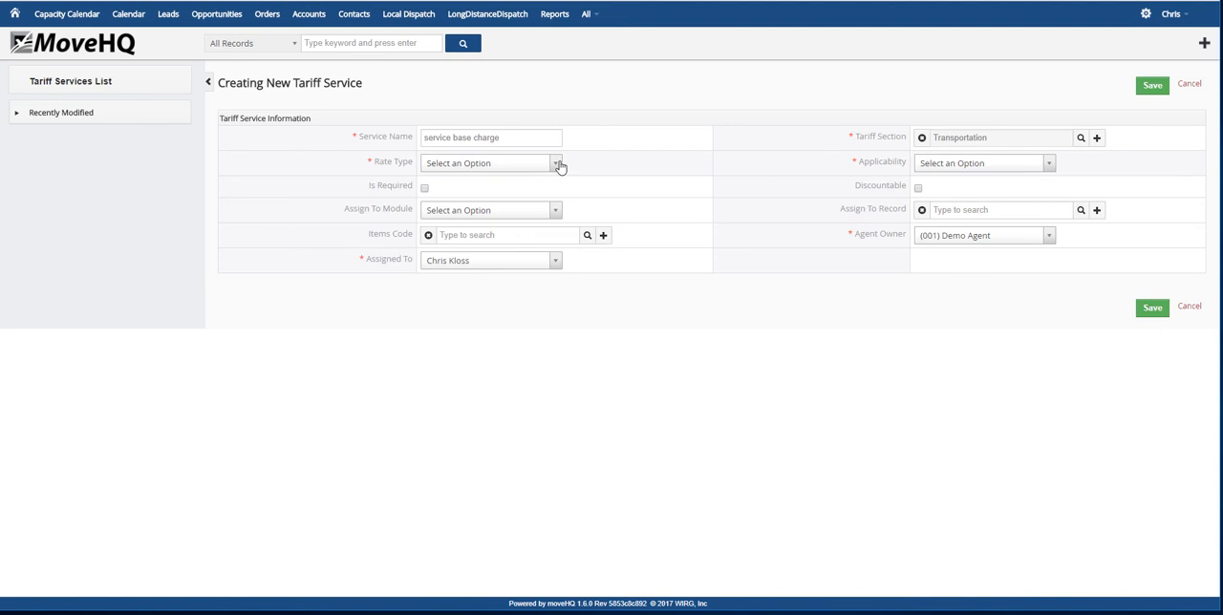
Set the service base charge's rate type to Service Base Charge and its applicability to All Locations
{"action": "left_click", "coordinate": [555, 164]}
{"action": "scroll", "coordinate": [521, 225], "scroll_direction": "down", "scroll_amount": 5}
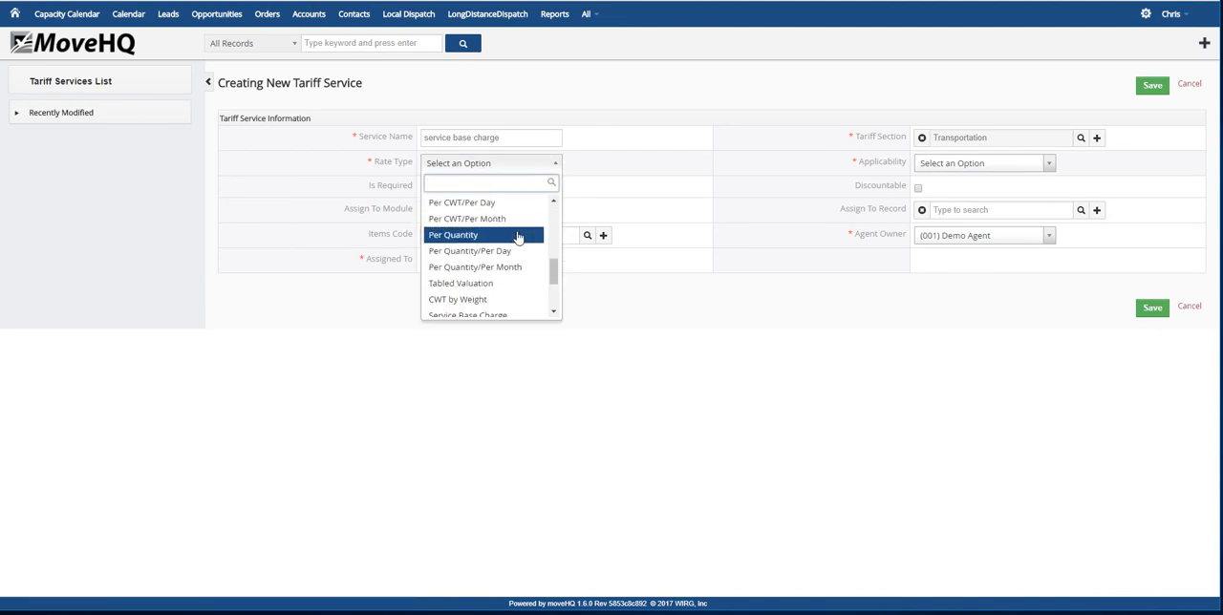
{"action": "scroll", "coordinate": [516, 239], "scroll_direction": "down", "scroll_amount": 2}
{"action": "left_click", "coordinate": [506, 247]}
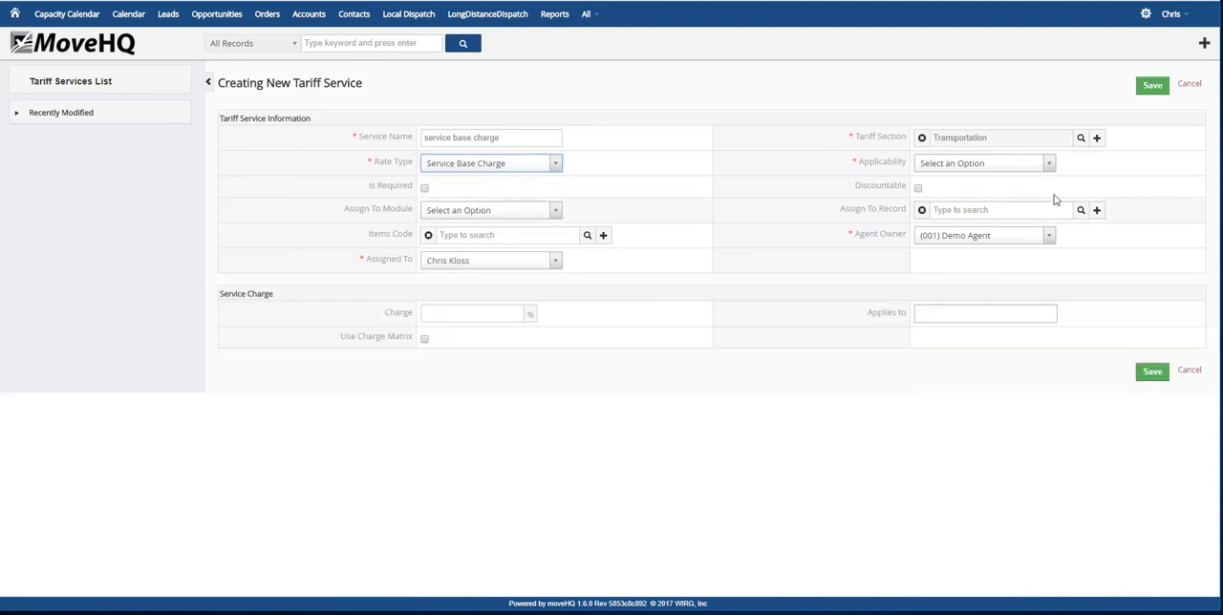
{"action": "left_click", "coordinate": [1051, 168]}
{"action": "left_click", "coordinate": [977, 218]}
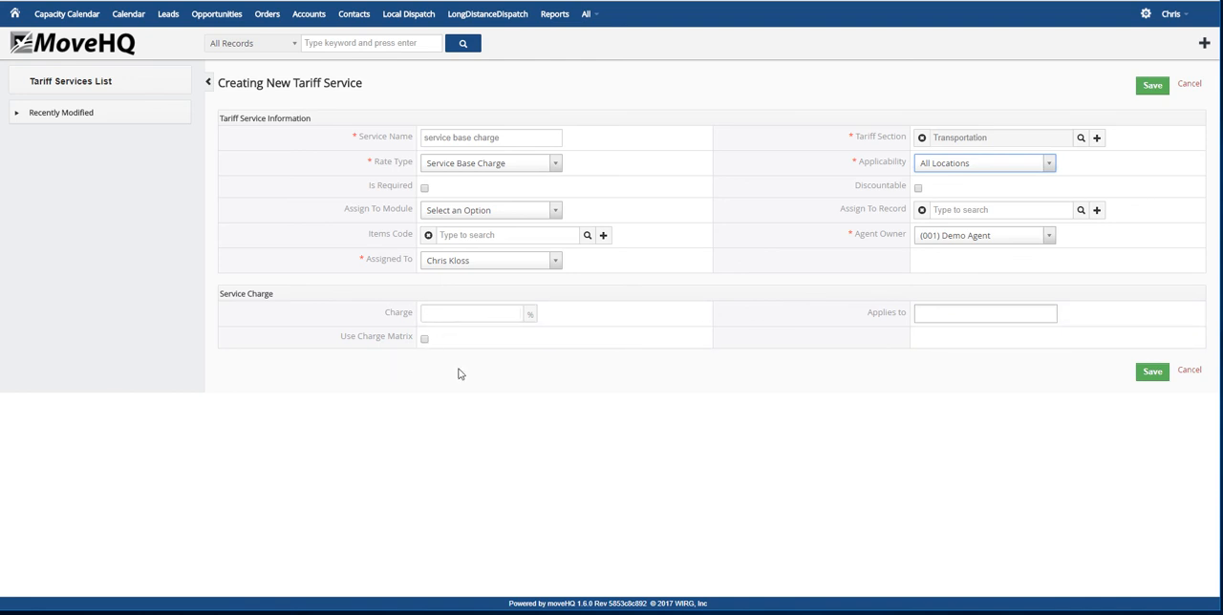
Enter a 5% charge for the service base charge and apply it to the county charge service
{"action": "left_click", "coordinate": [477, 310]}
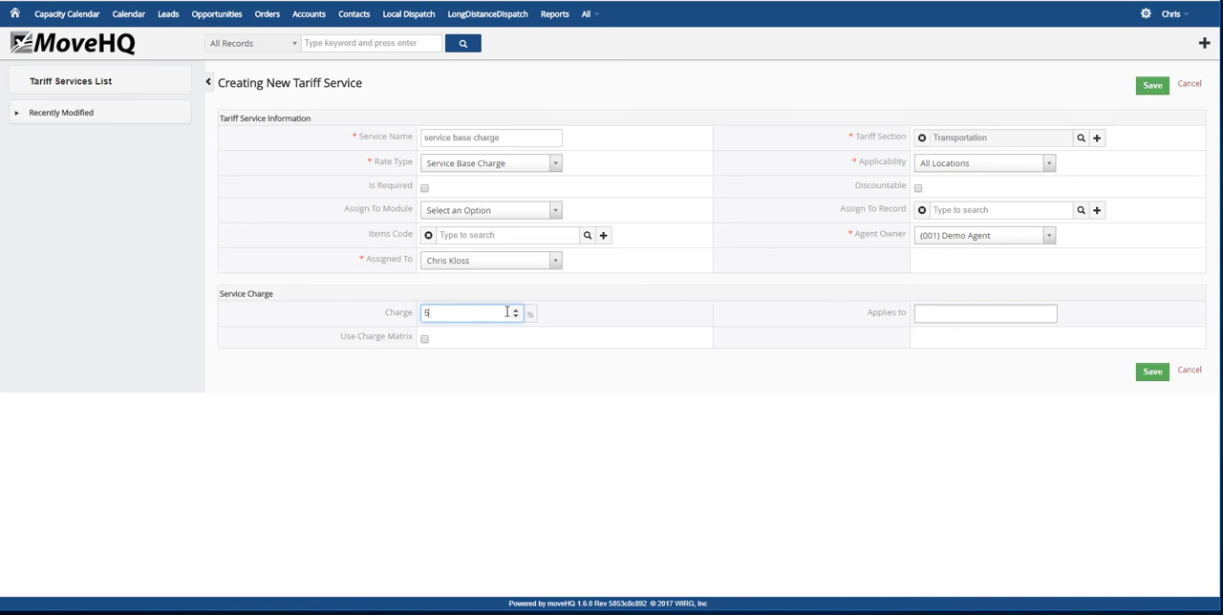
{"action": "left_click", "coordinate": [950, 316]}
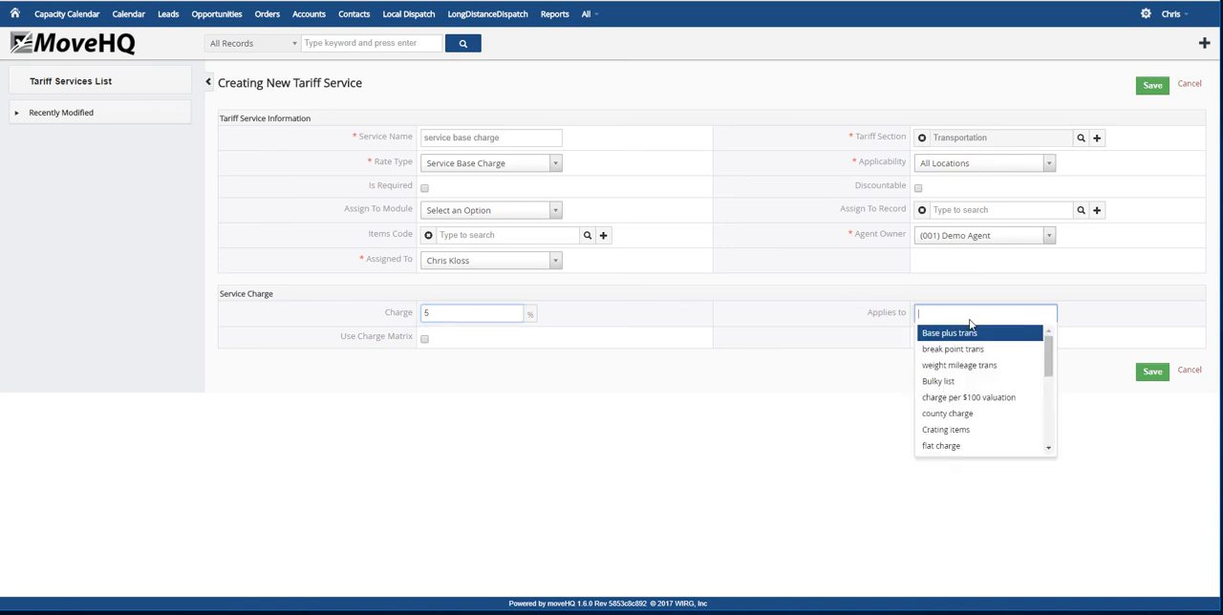
{"action": "left_click", "coordinate": [955, 416]}
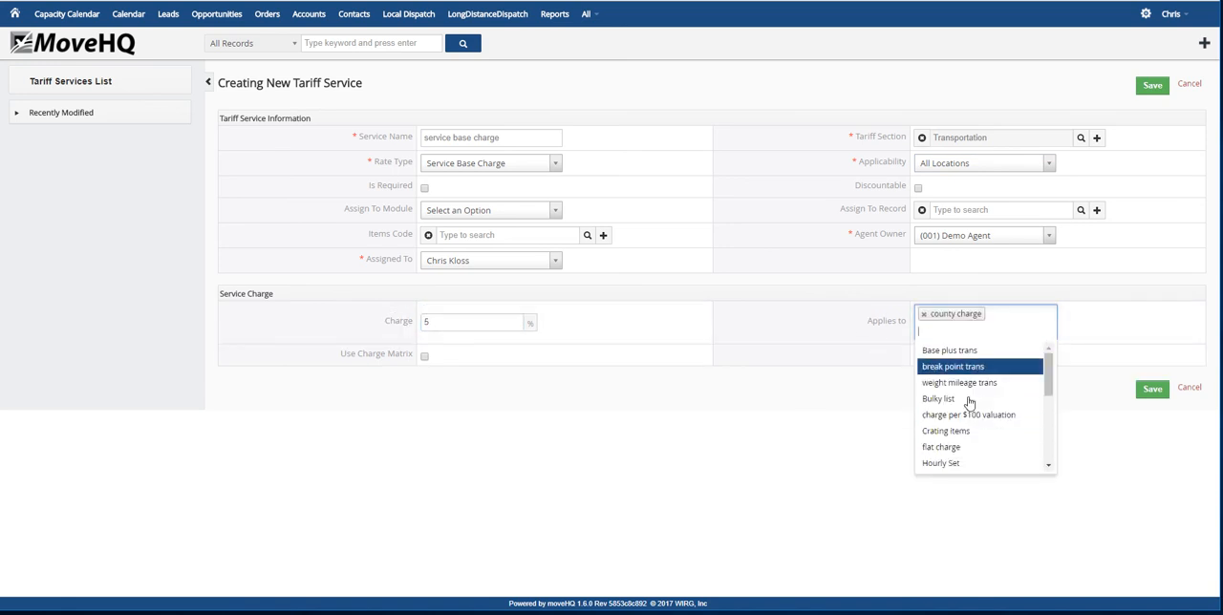
{"action": "left_click", "coordinate": [861, 424]}
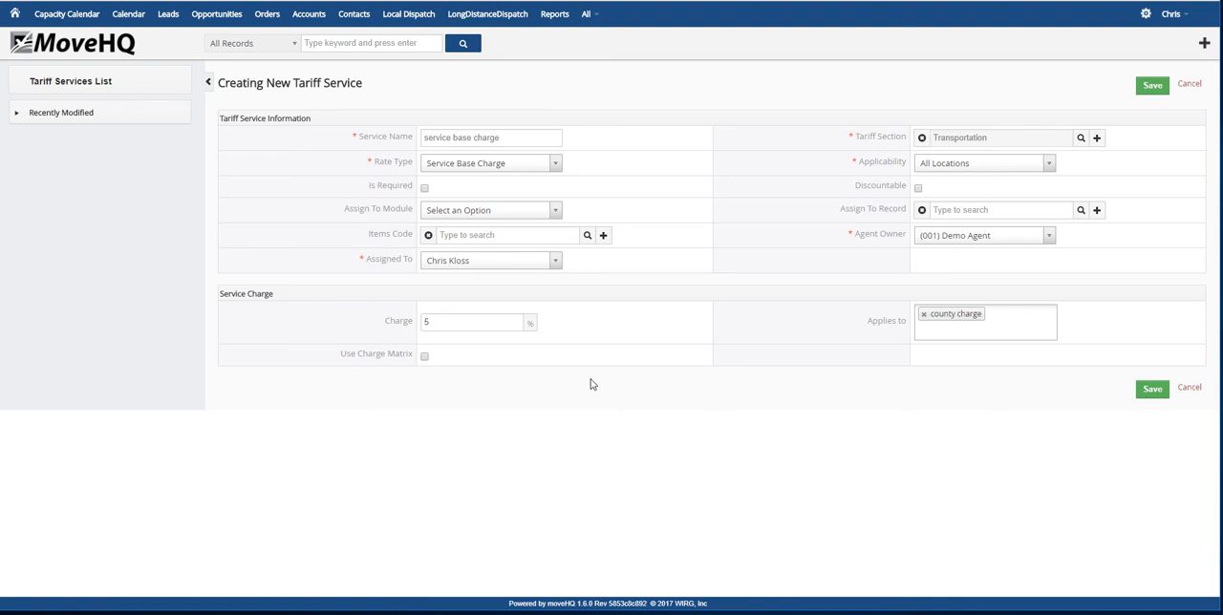
Enable the charge matrix and add a row from price 1 to 100 with a charge of 10
{"action": "left_click", "coordinate": [424, 355]}
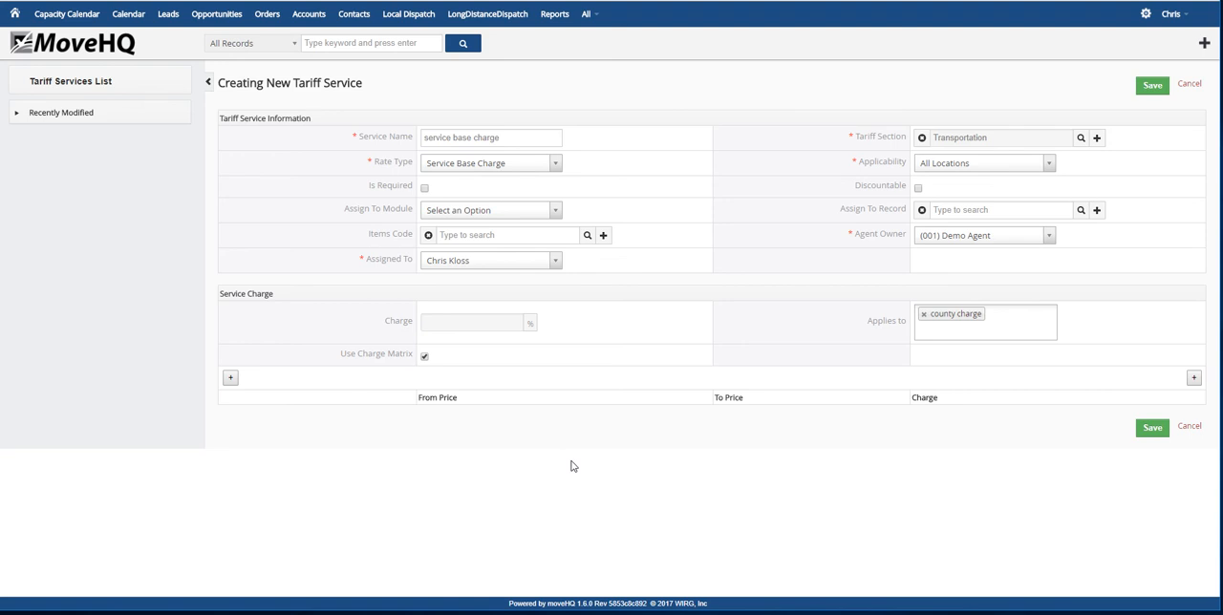
{"action": "left_click", "coordinate": [231, 377]}
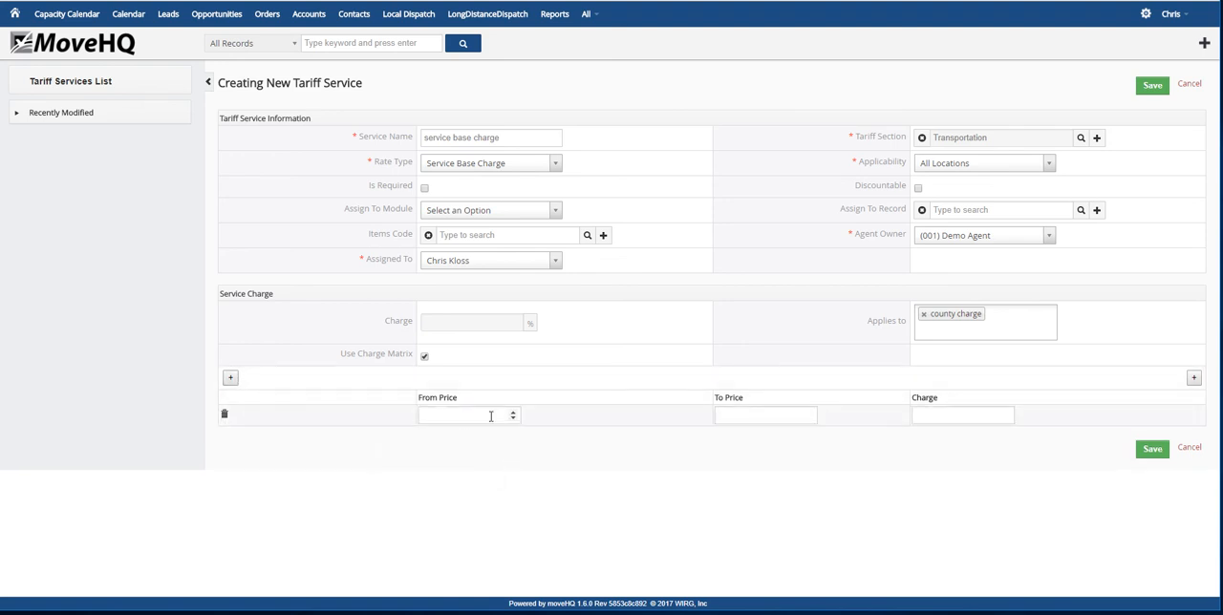
{"action": "type", "text": "1"}
{"action": "left_click", "coordinate": [749, 415]}
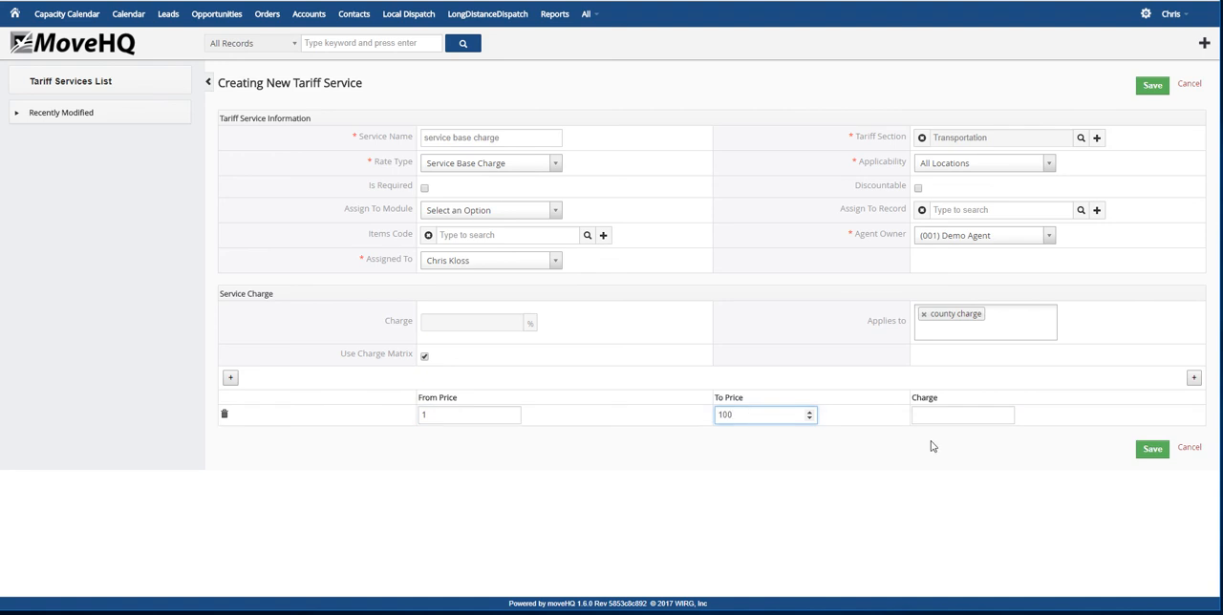
{"action": "left_click", "coordinate": [944, 417]}
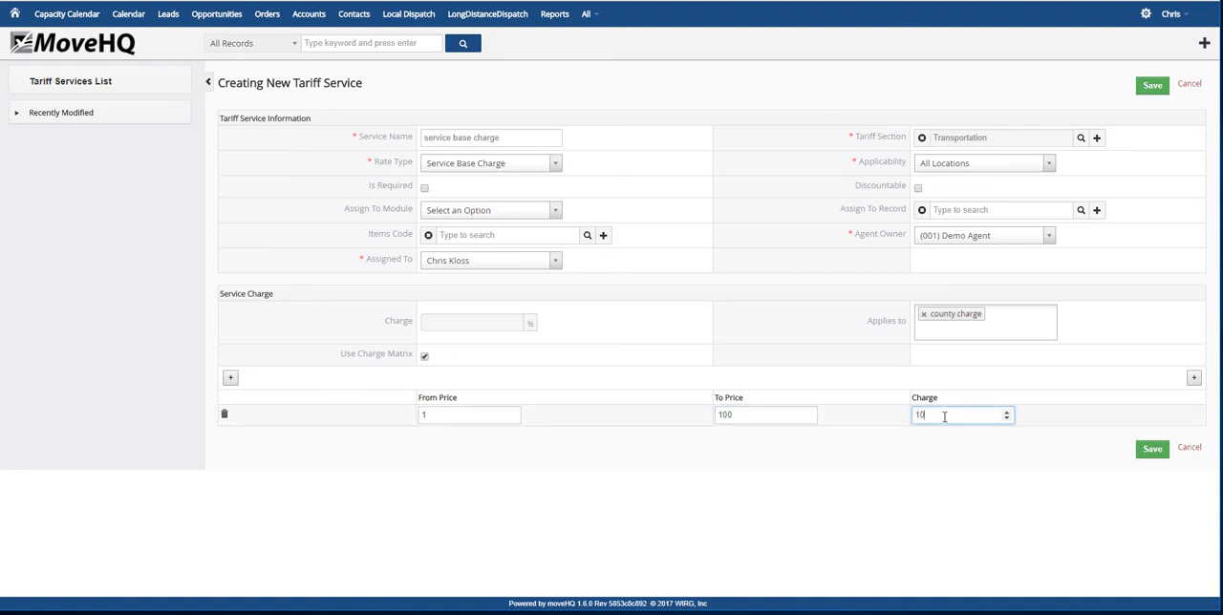
Add a second charge matrix row from price 101 to 500 with a charge of 15, and save the service
{"action": "left_click", "coordinate": [230, 377]}
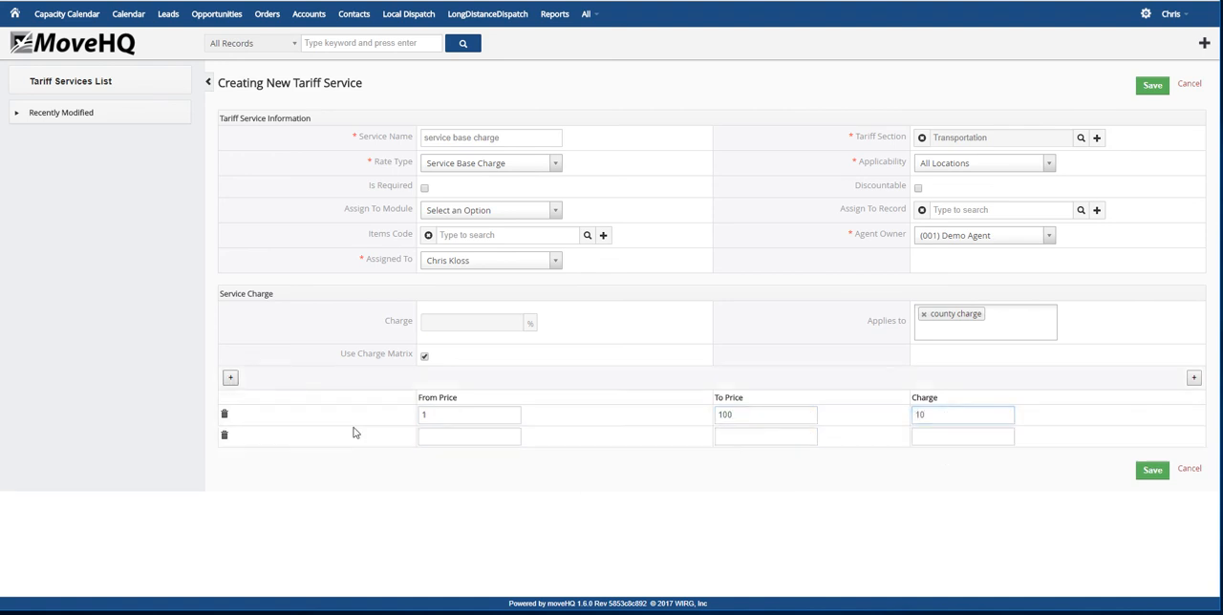
{"action": "left_click", "coordinate": [460, 440]}
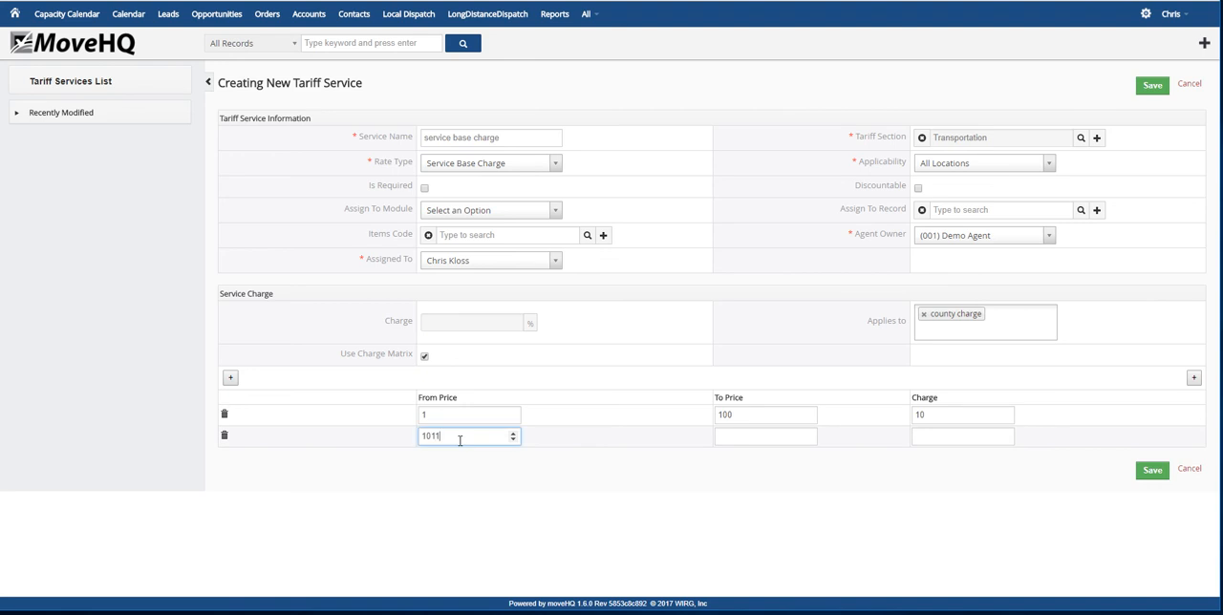
{"action": "left_click", "coordinate": [754, 434]}
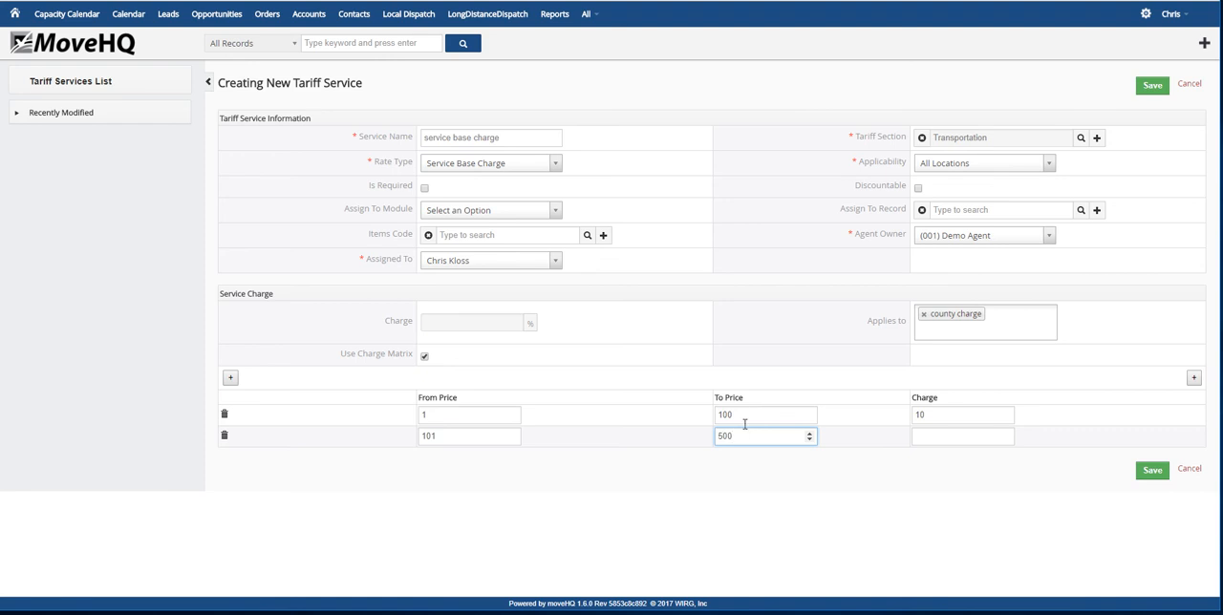
{"action": "left_click", "coordinate": [952, 437]}
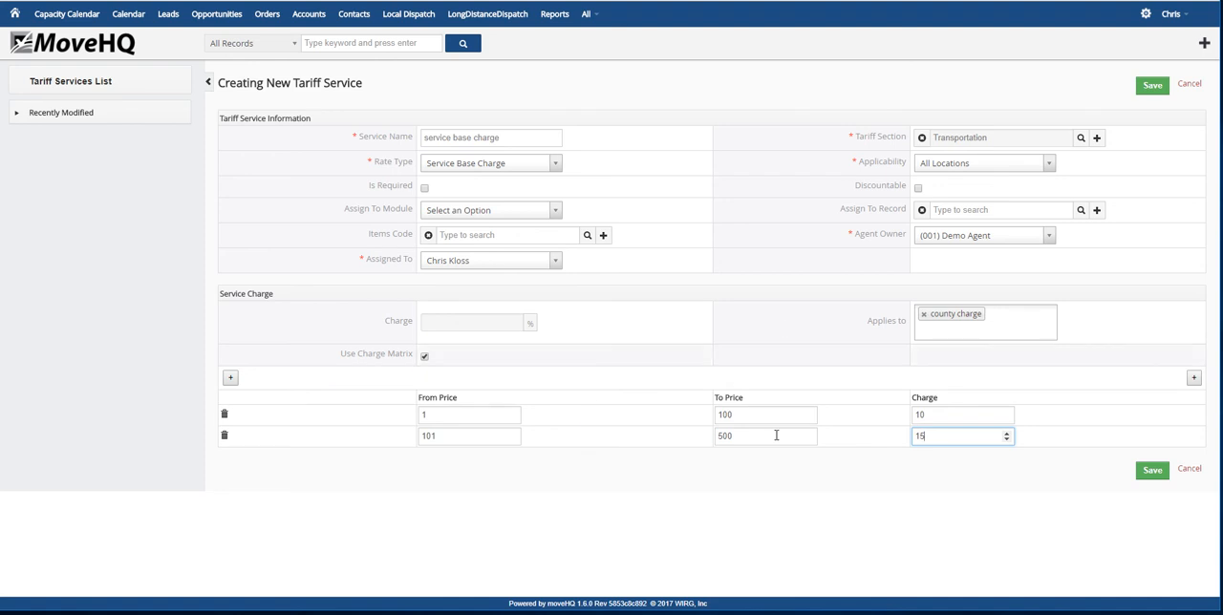
{"action": "left_click", "coordinate": [1150, 475]}
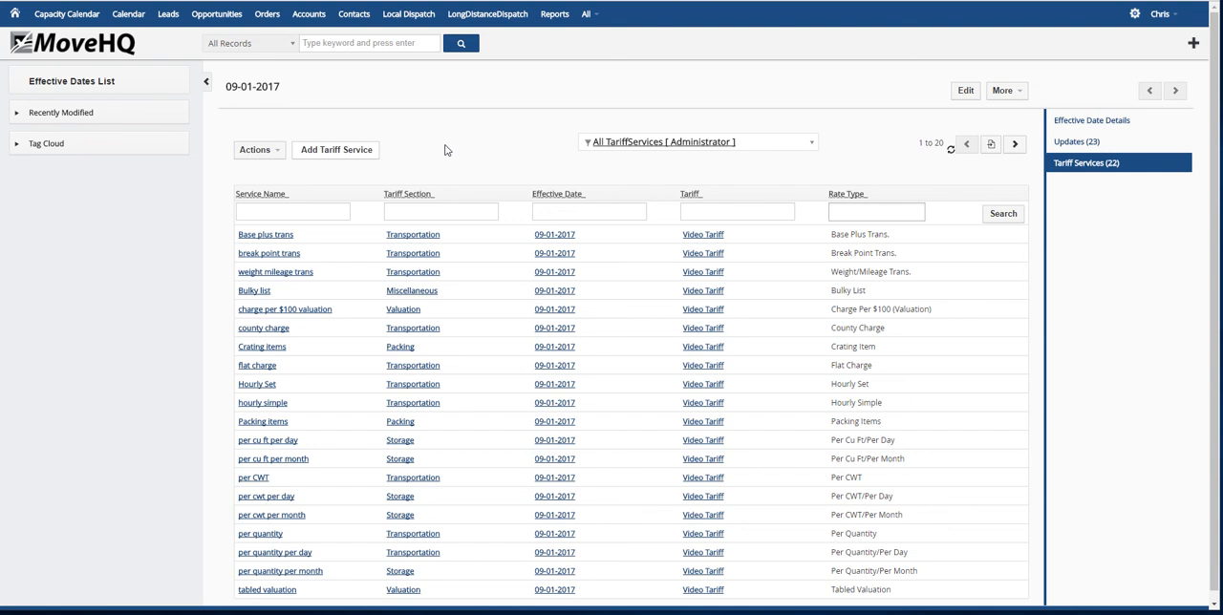
Start another tariff service named SIT cartage in the Storage section
{"action": "left_click", "coordinate": [356, 153]}
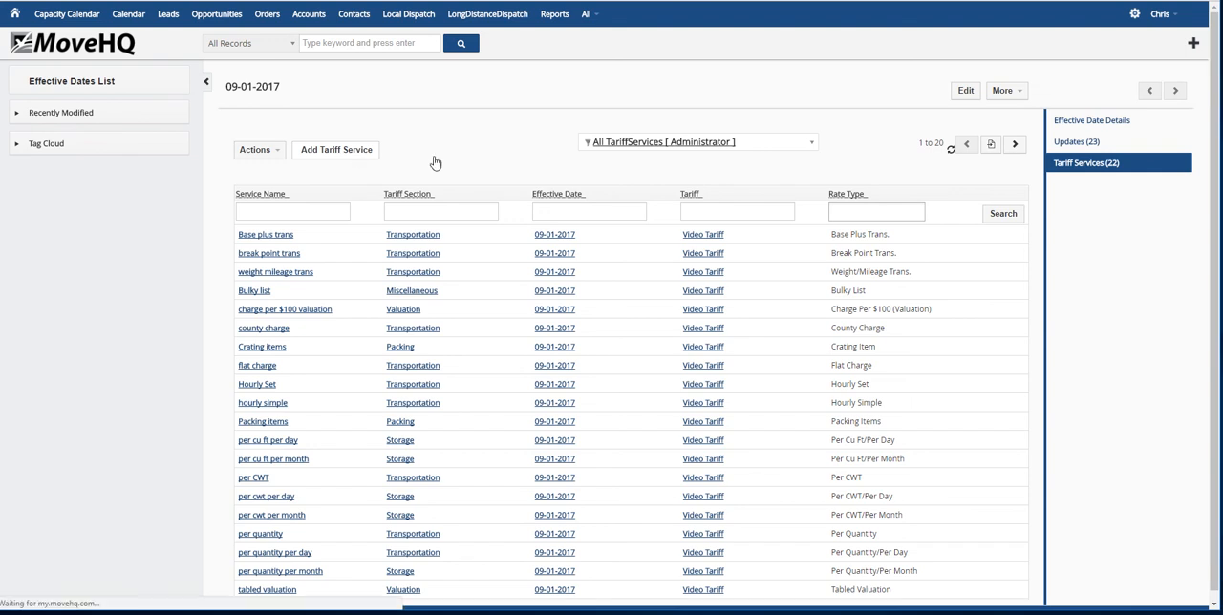
{"action": "left_click", "coordinate": [501, 138]}
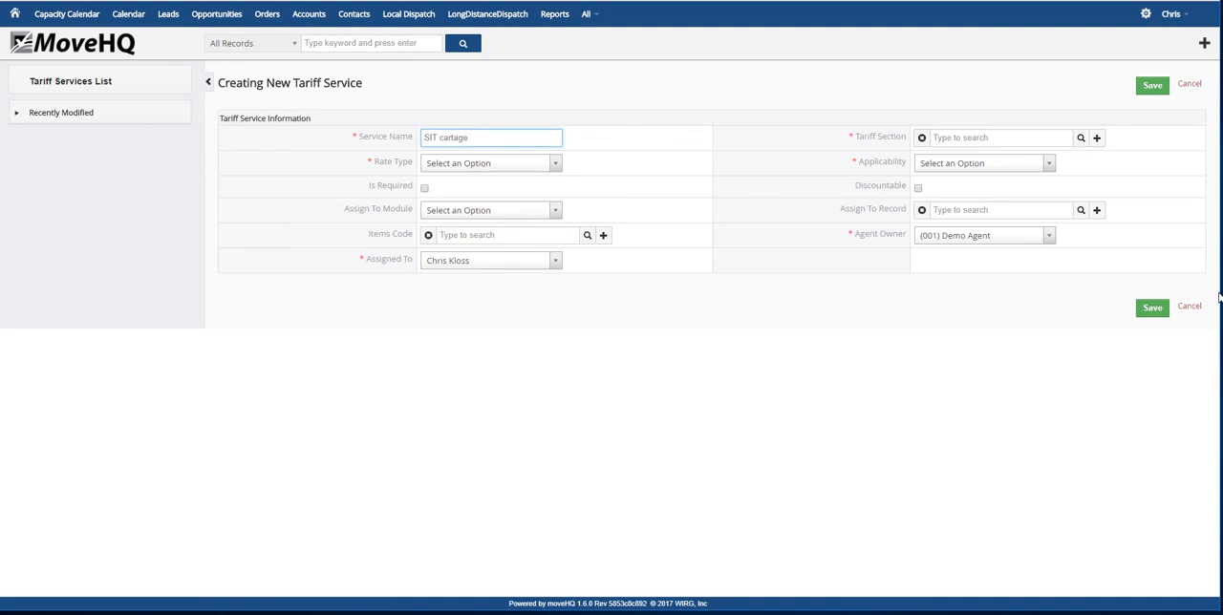
{"action": "left_click", "coordinate": [1081, 140]}
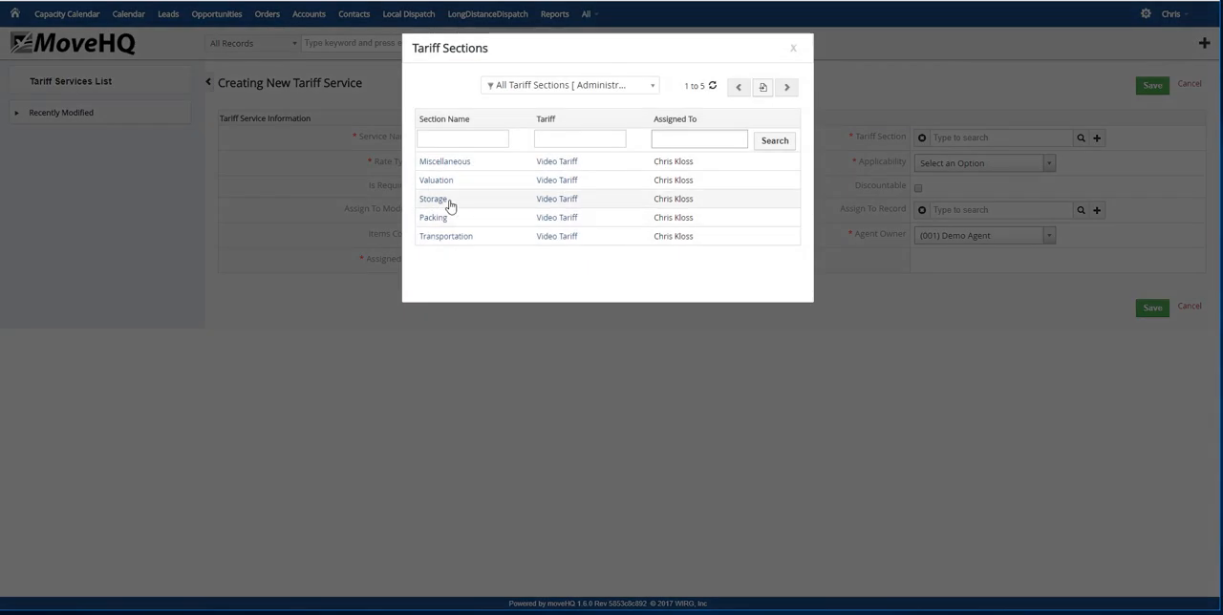
{"action": "left_click", "coordinate": [450, 200]}
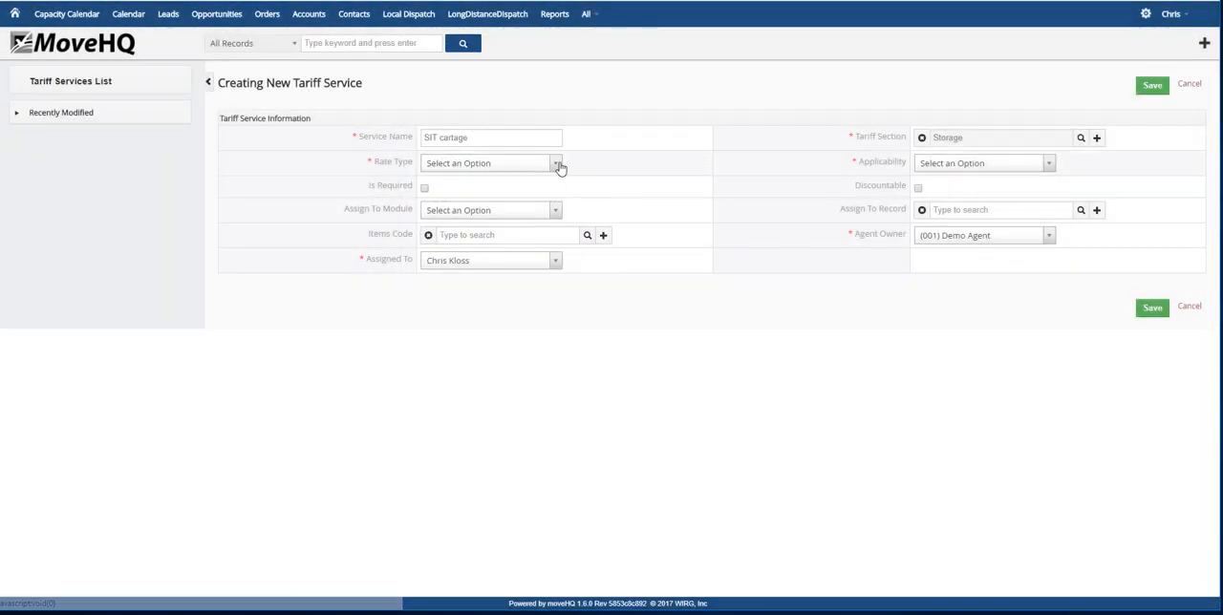
Set the SIT cartage service's rate type to SIT Cartage and applicability to All Locations, and save it without weight rows
{"action": "left_click", "coordinate": [555, 163]}
{"action": "scroll", "coordinate": [468, 244], "scroll_direction": "down", "scroll_amount": 5}
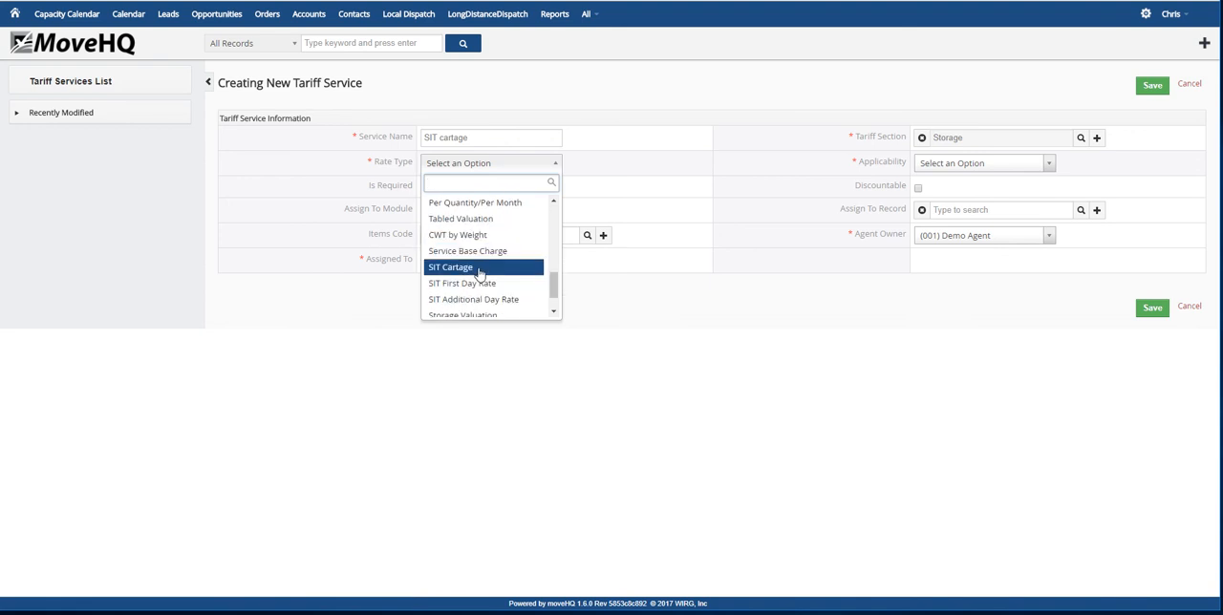
{"action": "left_click", "coordinate": [478, 269]}
{"action": "left_click", "coordinate": [1048, 165]}
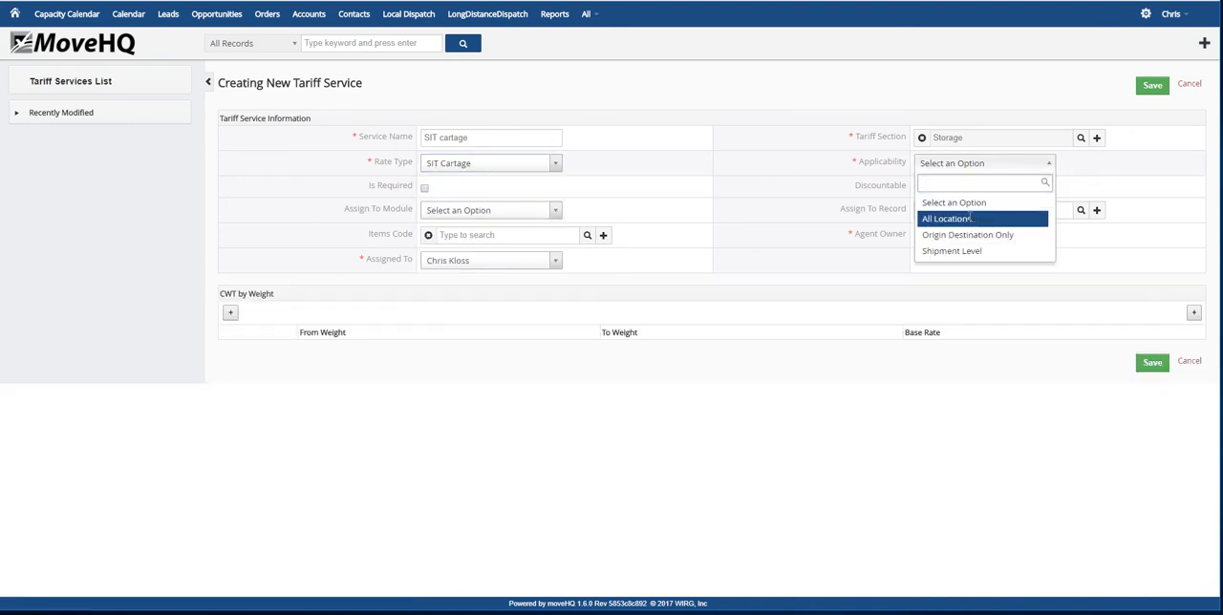
{"action": "left_click", "coordinate": [970, 219]}
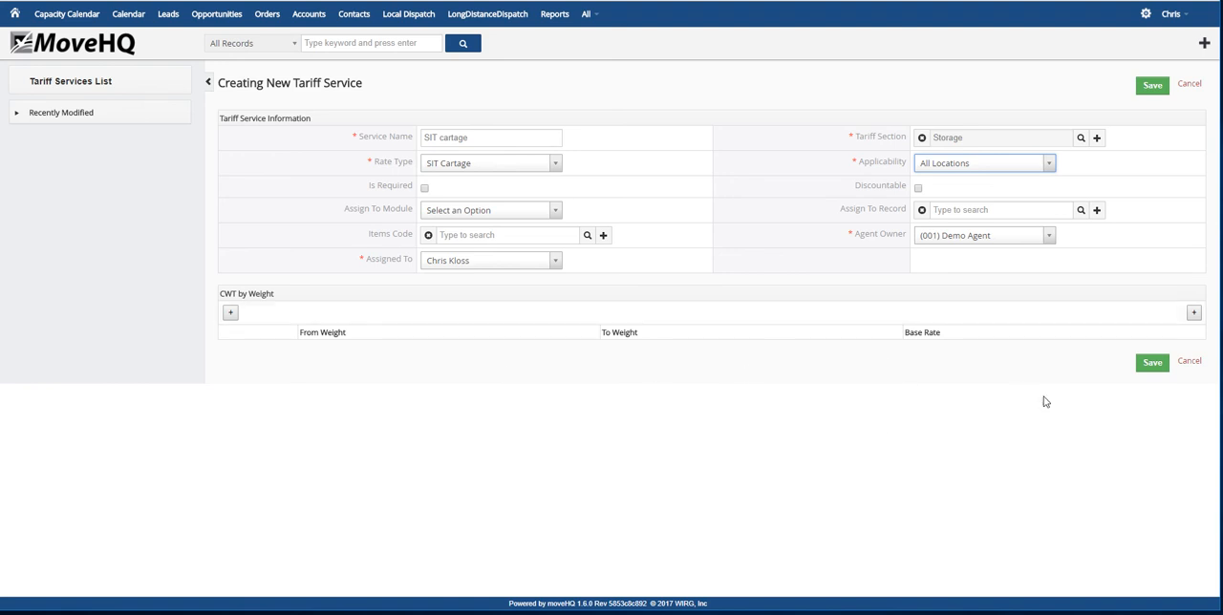
{"action": "left_click", "coordinate": [1154, 362]}
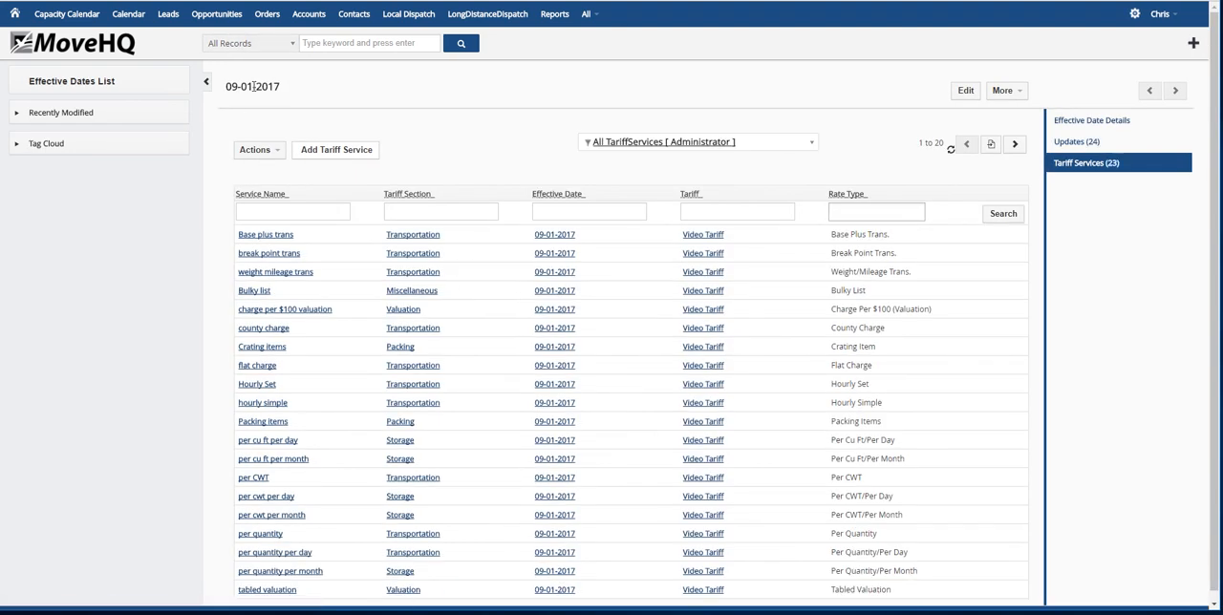
Start another tariff service named SIT first day rate in the Storage section
{"action": "left_click", "coordinate": [346, 151]}
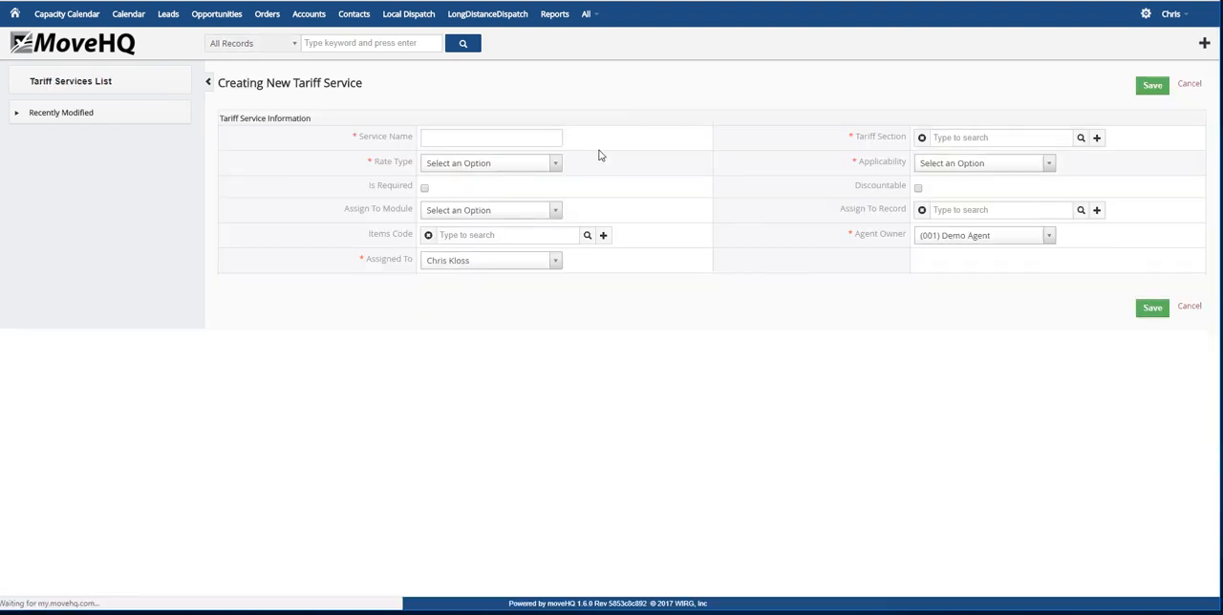
{"action": "left_click", "coordinate": [509, 137]}
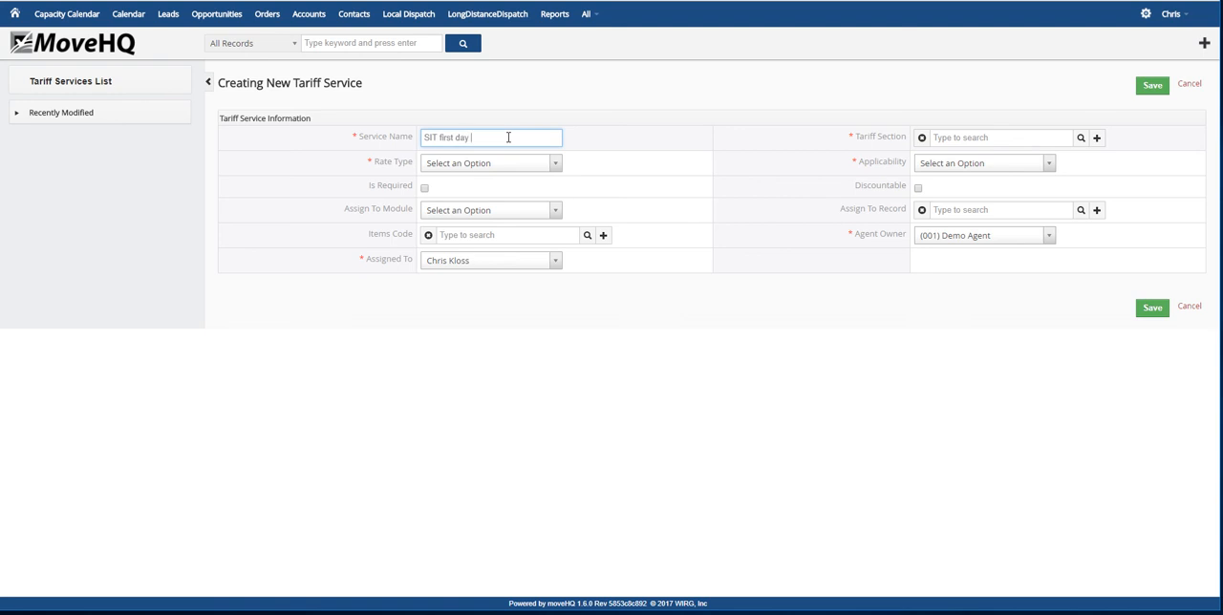
{"action": "left_click", "coordinate": [1080, 138]}
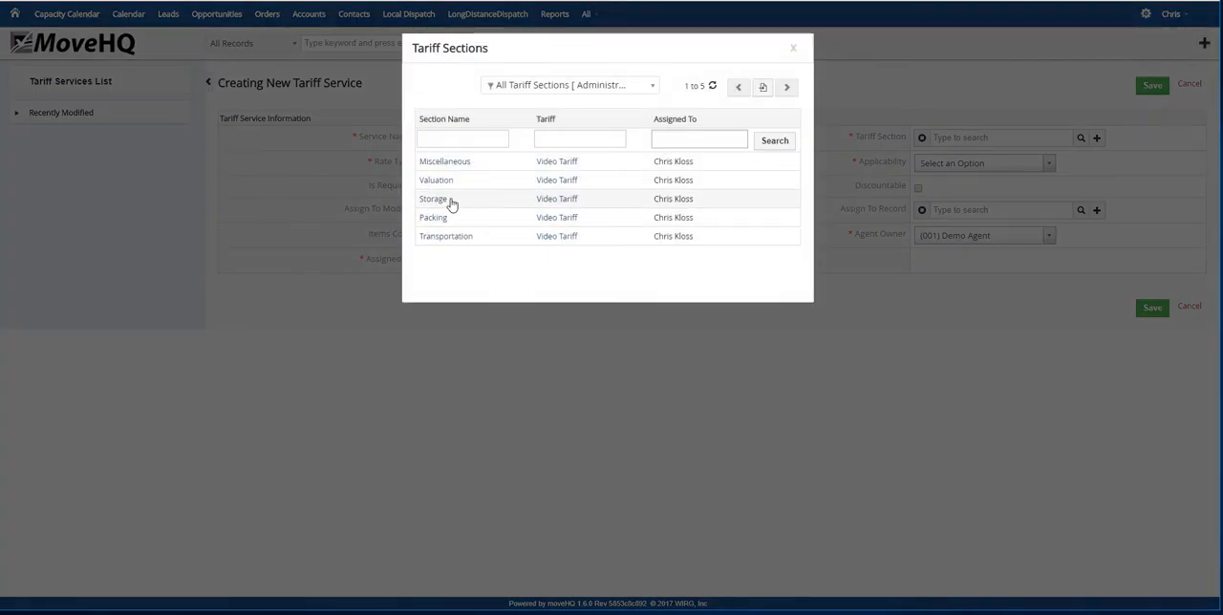
{"action": "left_click", "coordinate": [450, 202]}
Set this service's rate type to SIT First Day Rate and applicability to All Locations, and save it without a rate
{"action": "left_click", "coordinate": [555, 163]}
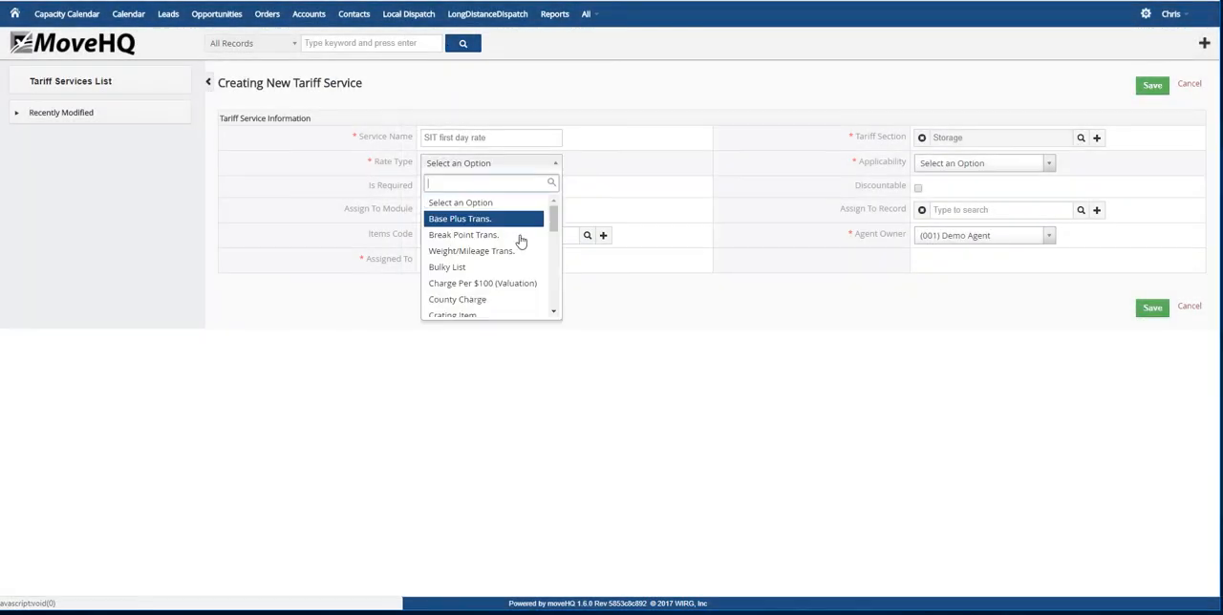
{"action": "scroll", "coordinate": [521, 249], "scroll_direction": "down", "scroll_amount": 5}
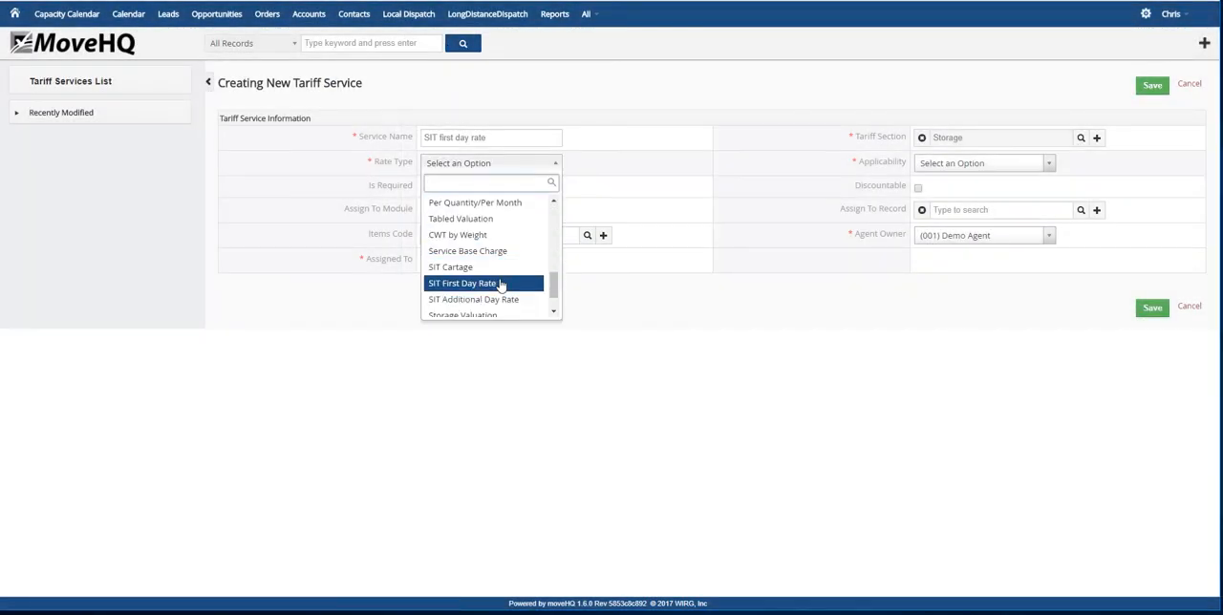
{"action": "left_click", "coordinate": [499, 284]}
{"action": "left_click", "coordinate": [1048, 164]}
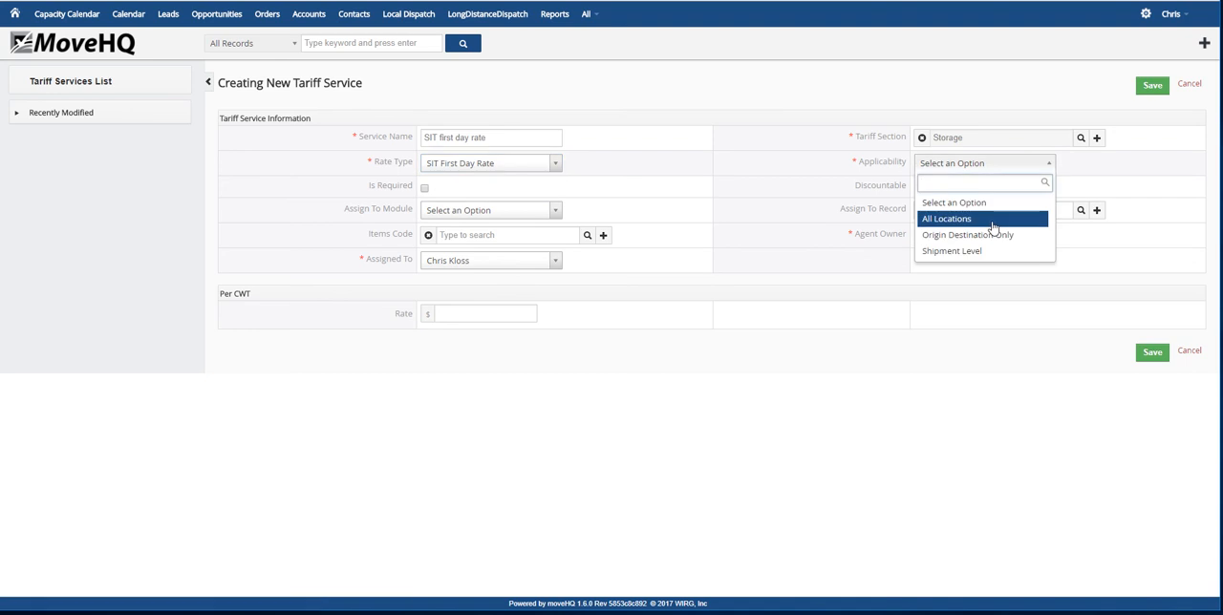
{"action": "left_click", "coordinate": [993, 222]}
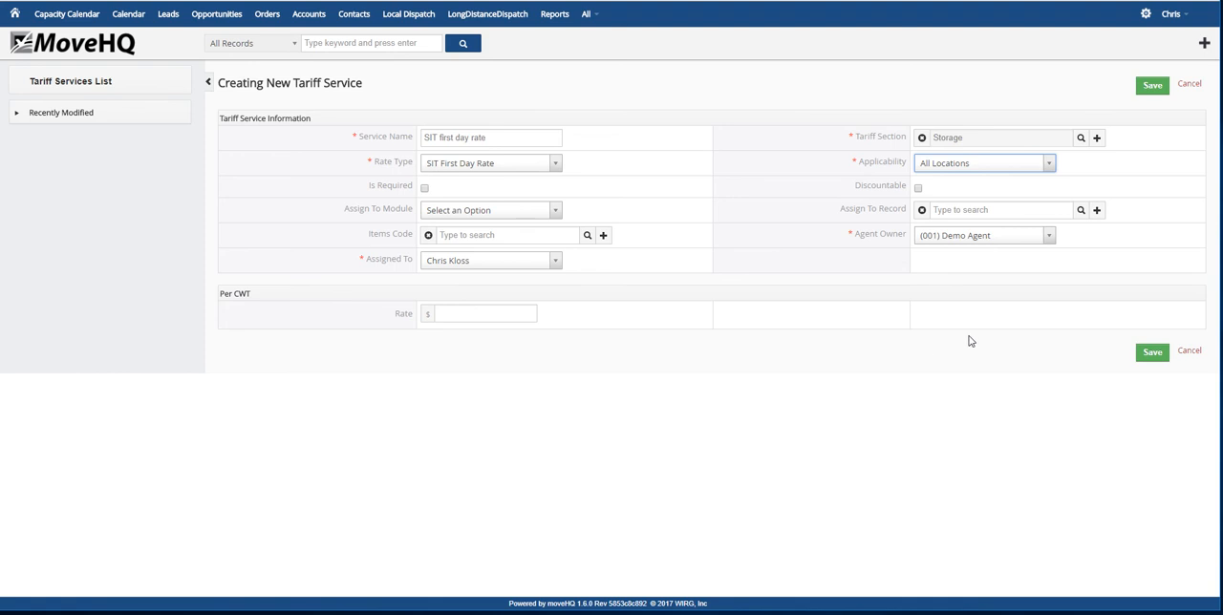
{"action": "left_click", "coordinate": [1154, 353]}
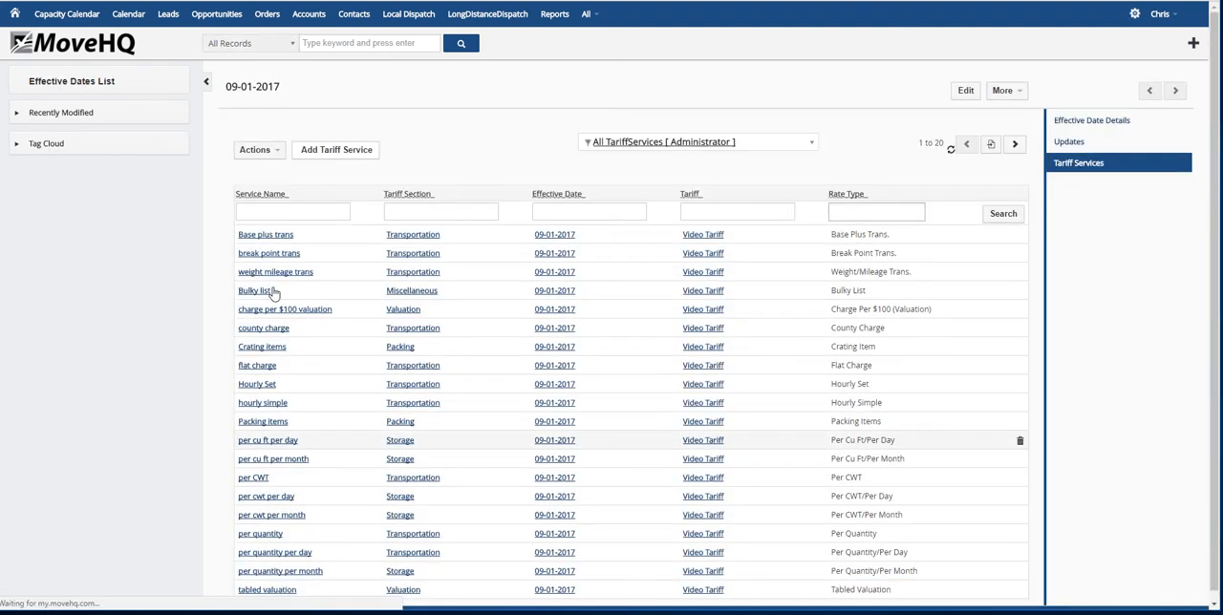
Start another tariff service named SIT addtl day rate in the Storage section
{"action": "left_click", "coordinate": [329, 156]}
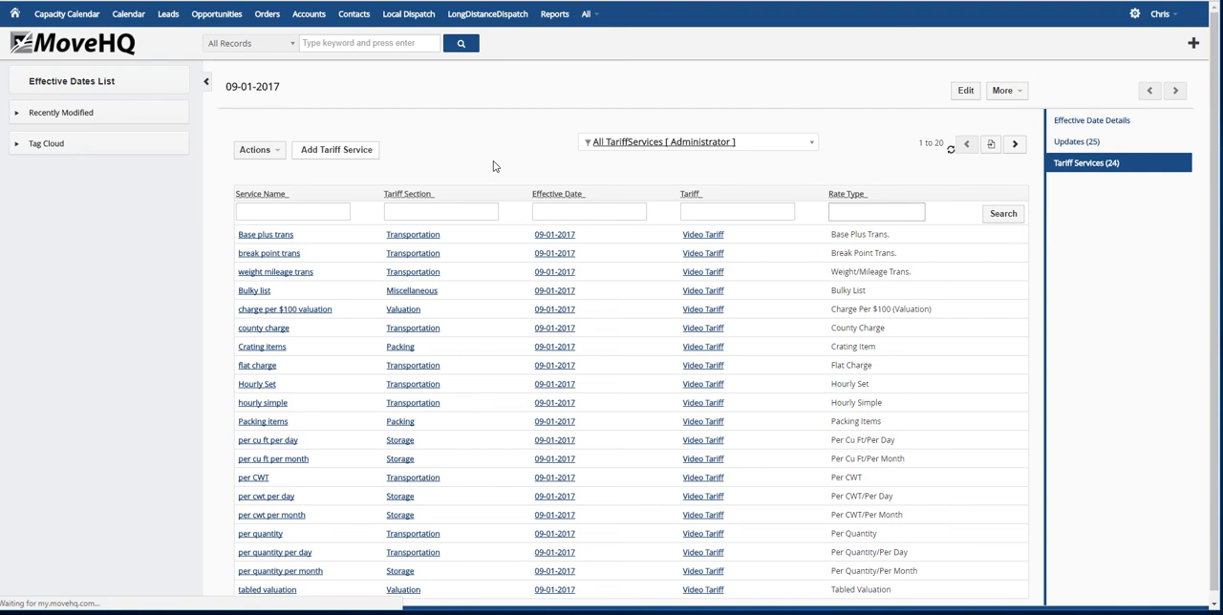
{"action": "left_click", "coordinate": [475, 136]}
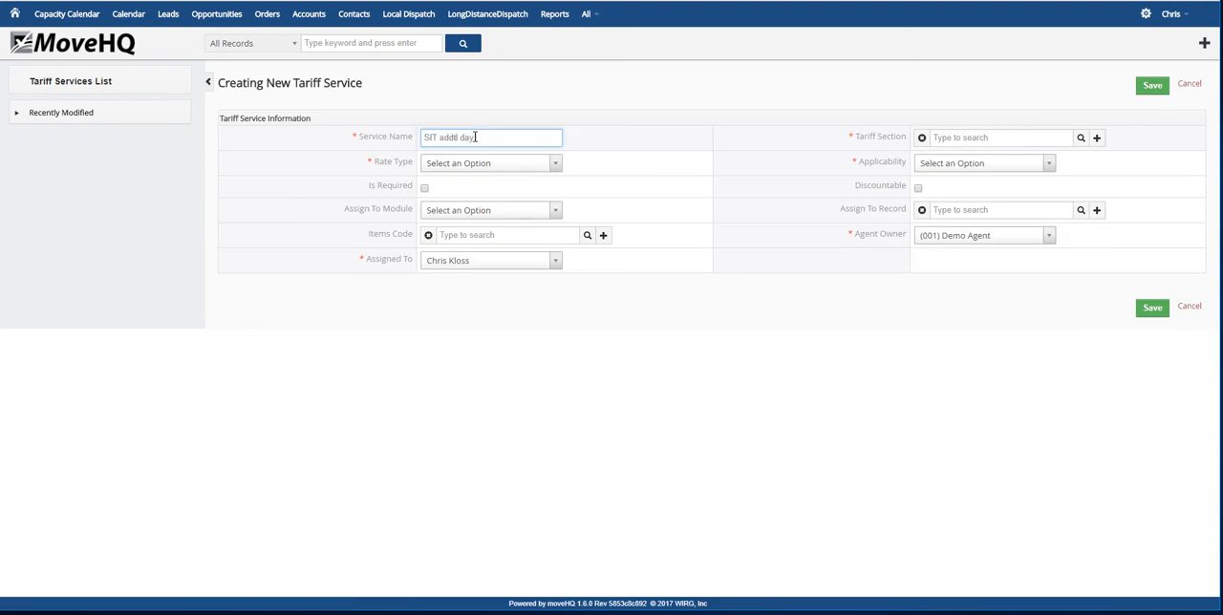
{"action": "left_click", "coordinate": [1082, 141]}
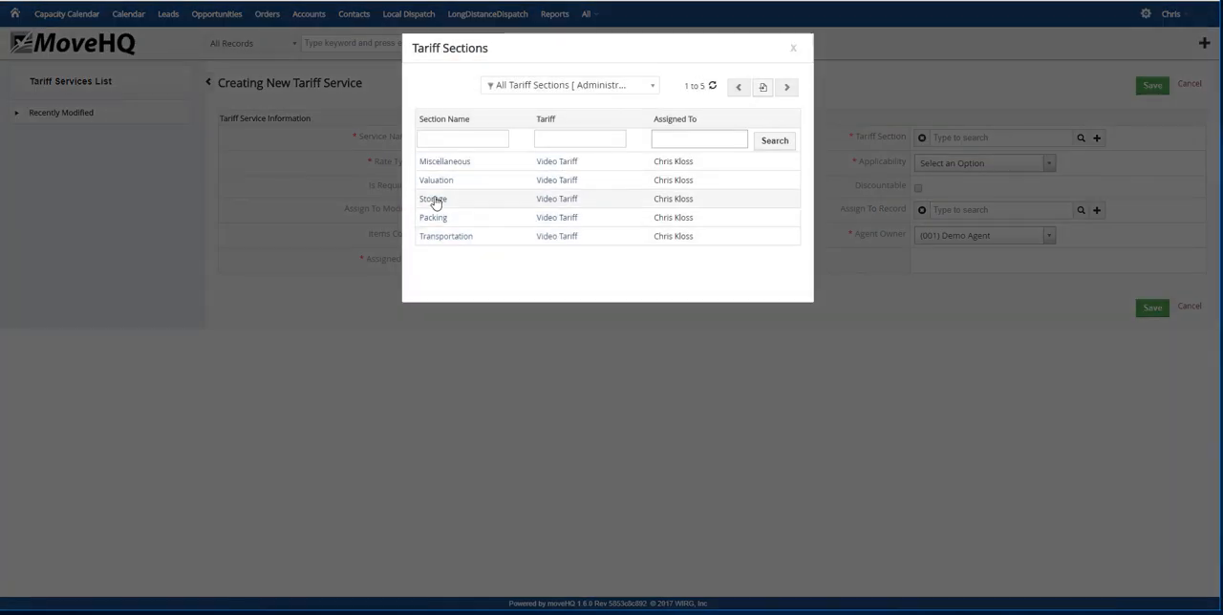
{"action": "left_click", "coordinate": [436, 199]}
Set the SIT addtl day rate service's rate type to SIT Additional Day Rate and applicability to All Locations, and save it without a rate
{"action": "left_click", "coordinate": [554, 163]}
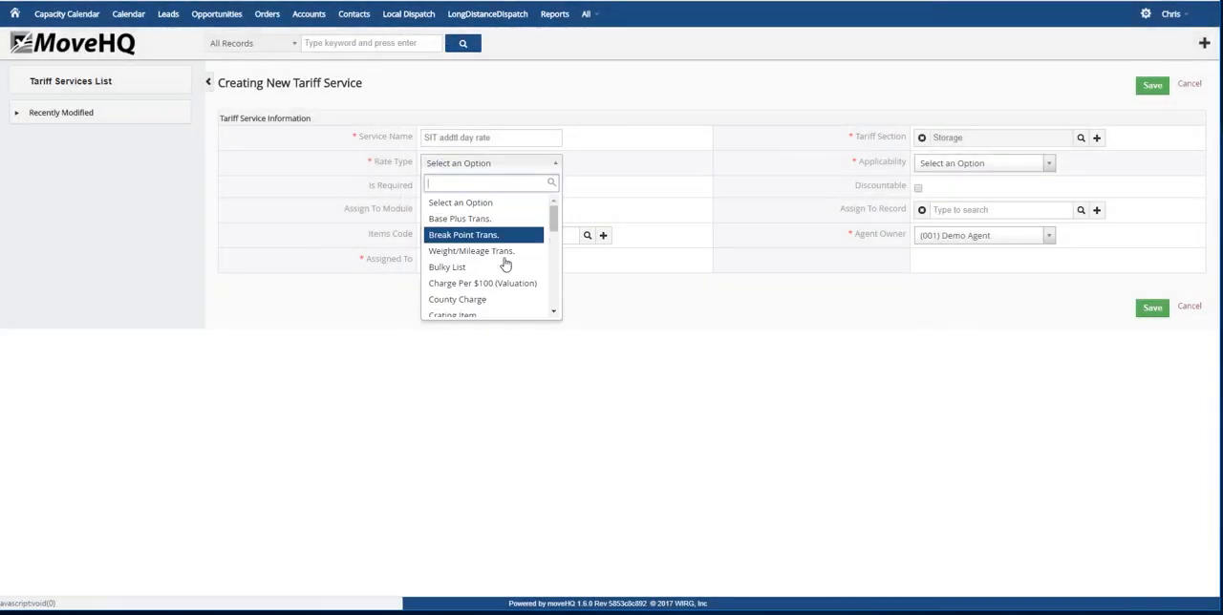
{"action": "scroll", "coordinate": [495, 268], "scroll_direction": "down", "scroll_amount": 2}
{"action": "scroll", "coordinate": [495, 267], "scroll_direction": "down", "scroll_amount": 3}
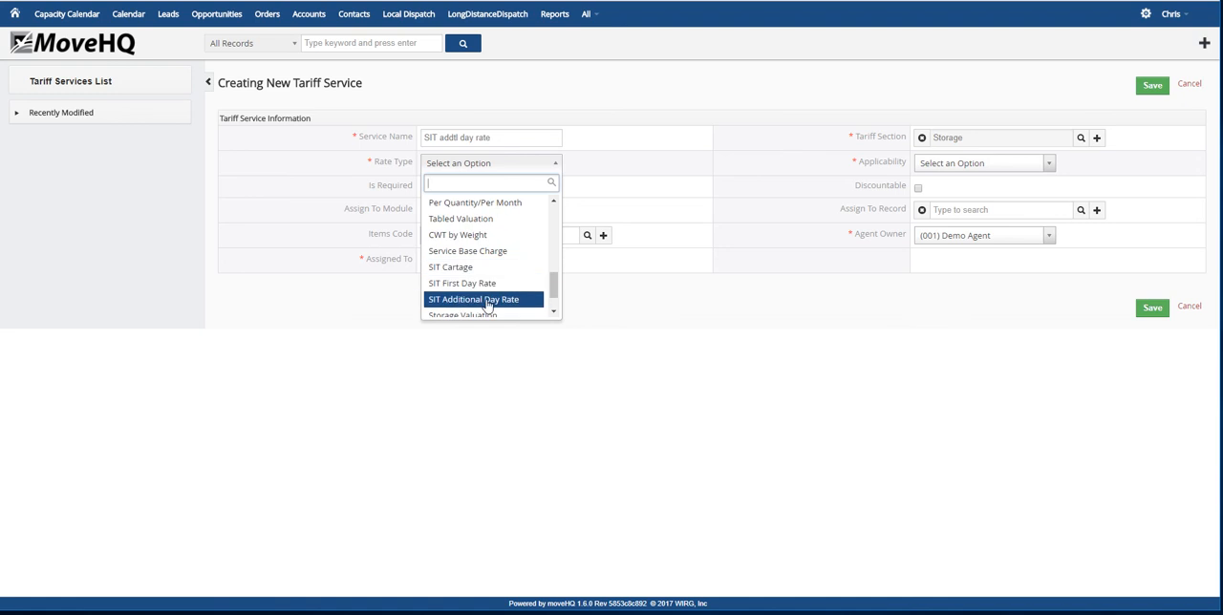
{"action": "left_click", "coordinate": [504, 299]}
{"action": "left_click", "coordinate": [1048, 163]}
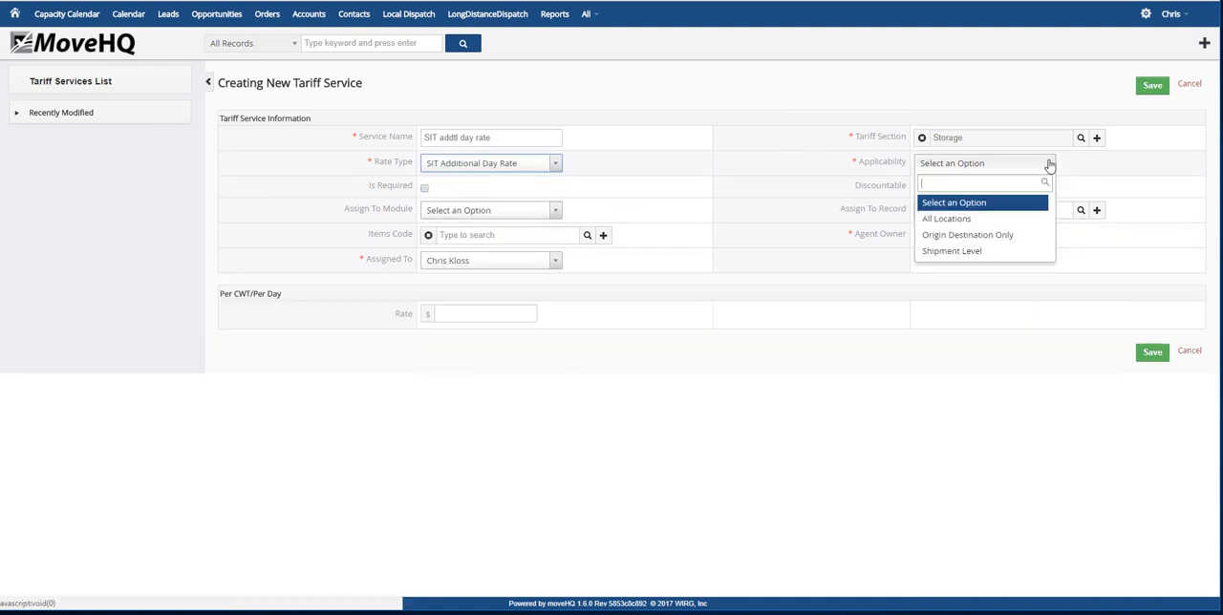
{"action": "left_click", "coordinate": [955, 222]}
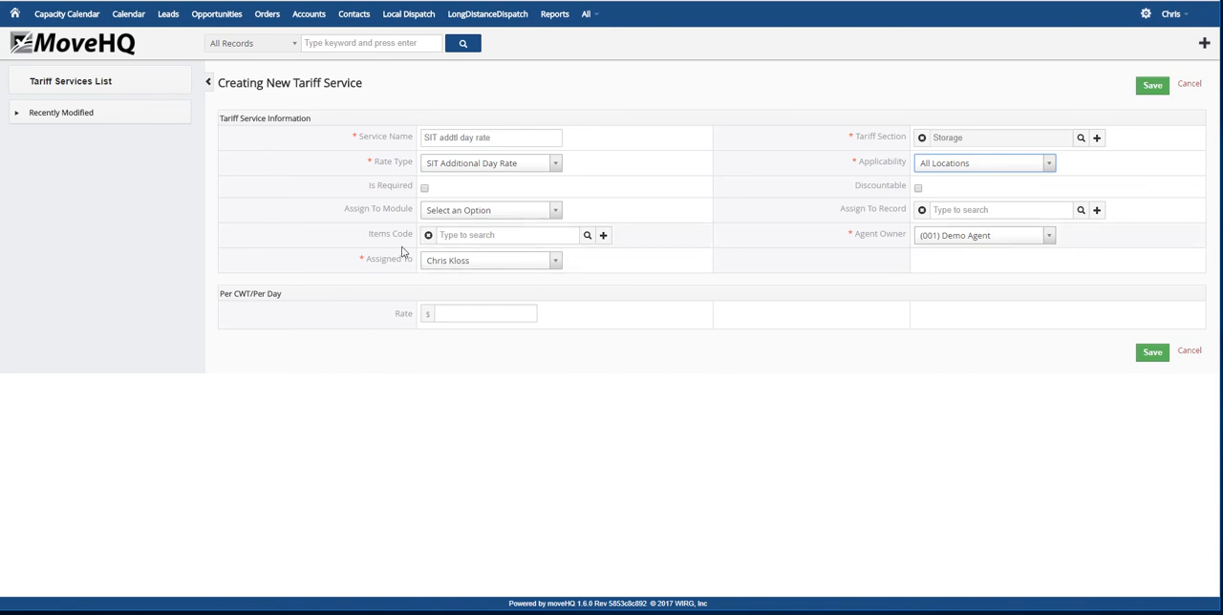
{"action": "left_click", "coordinate": [1151, 353]}
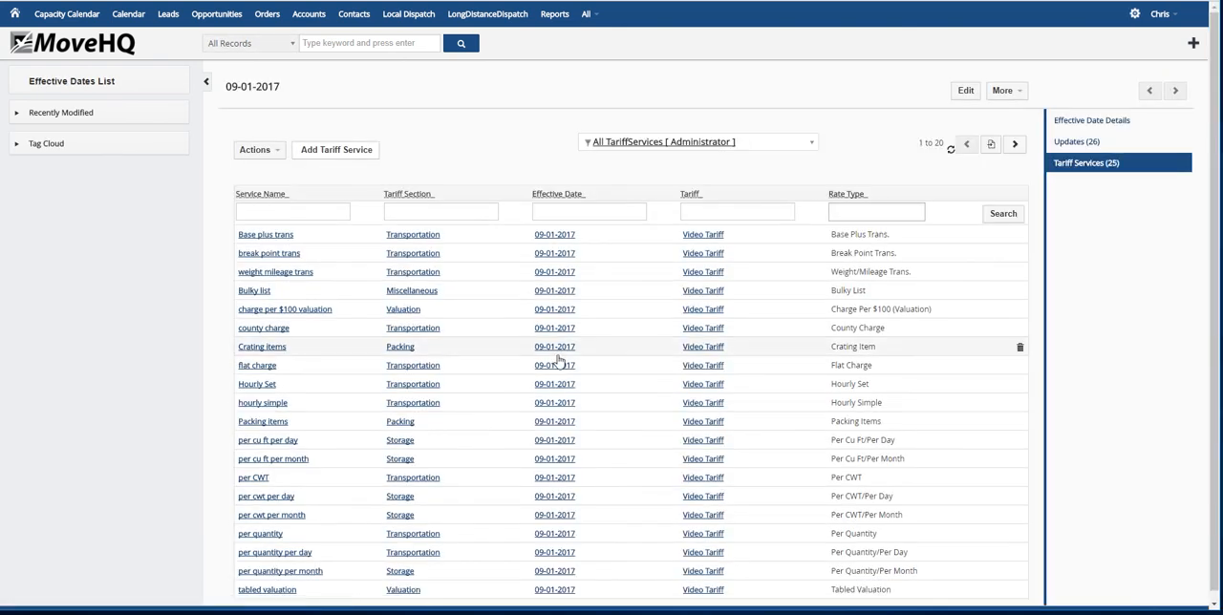
Start another tariff service named storage valuation in the Storage section
{"action": "left_click", "coordinate": [322, 156]}
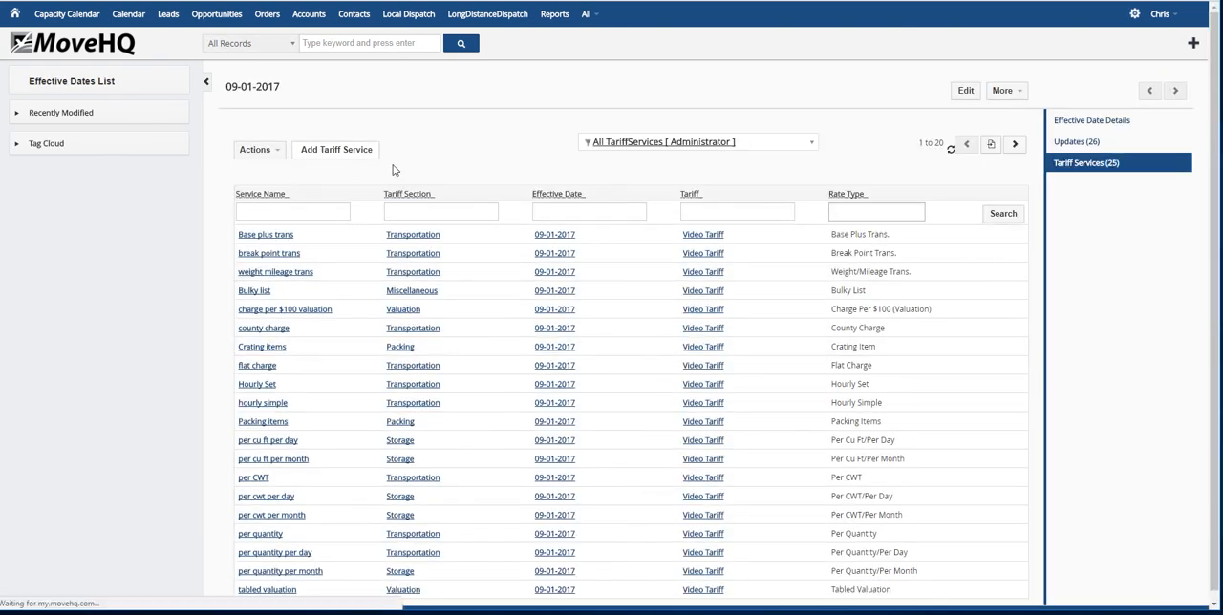
{"action": "left_click", "coordinate": [471, 138]}
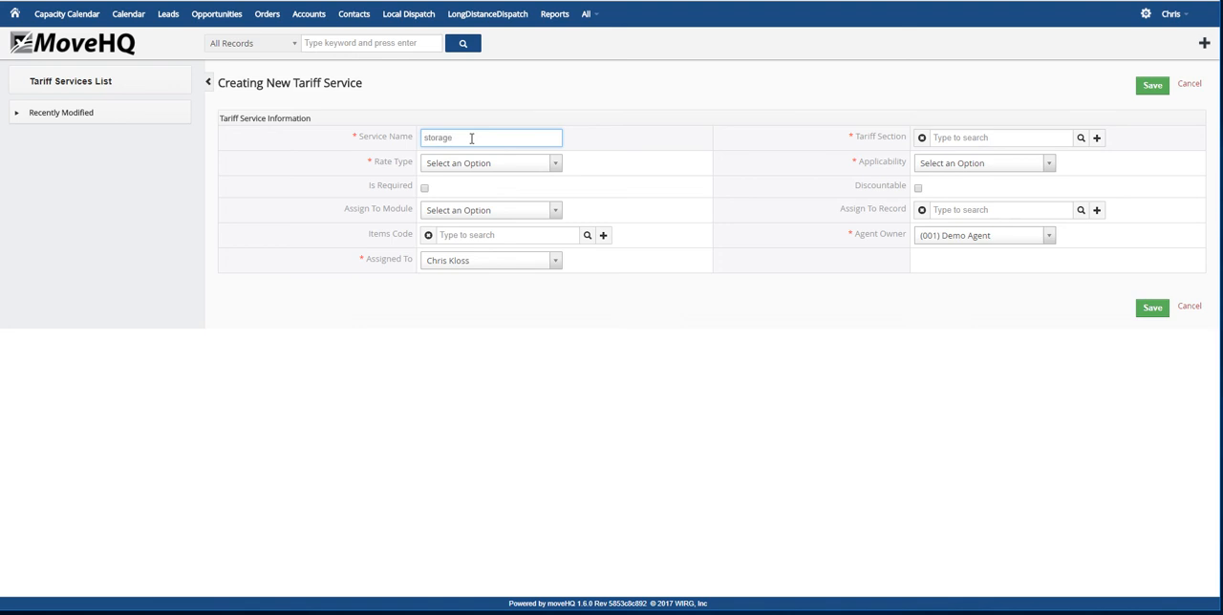
{"action": "type", "text": "storage valuation"}
{"action": "left_click", "coordinate": [1081, 140]}
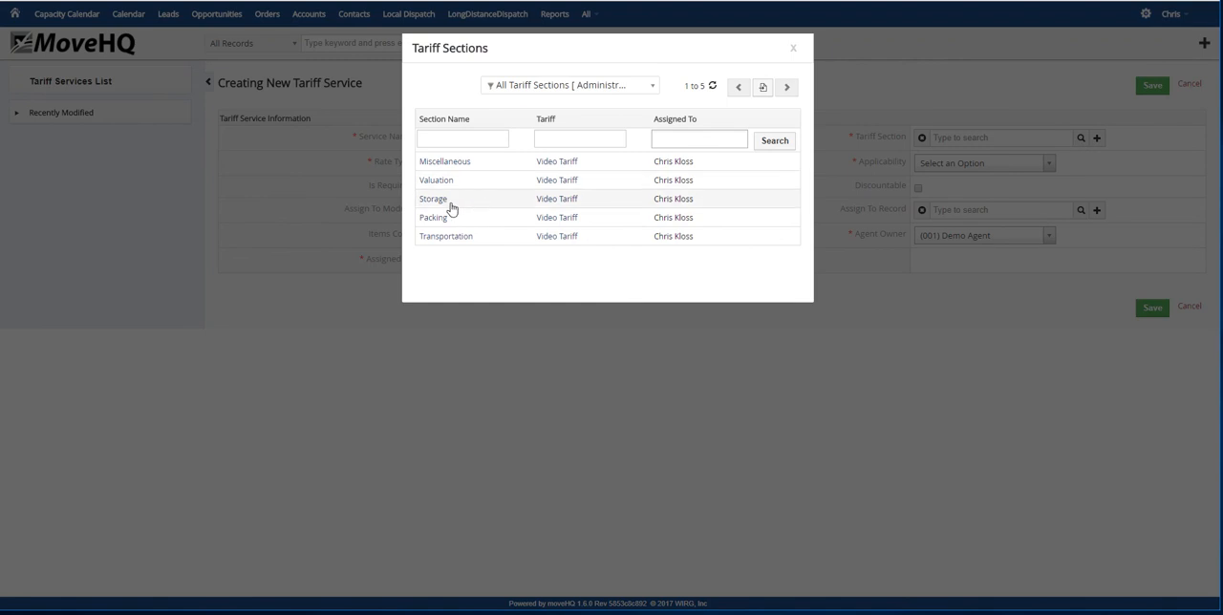
{"action": "left_click", "coordinate": [451, 204]}
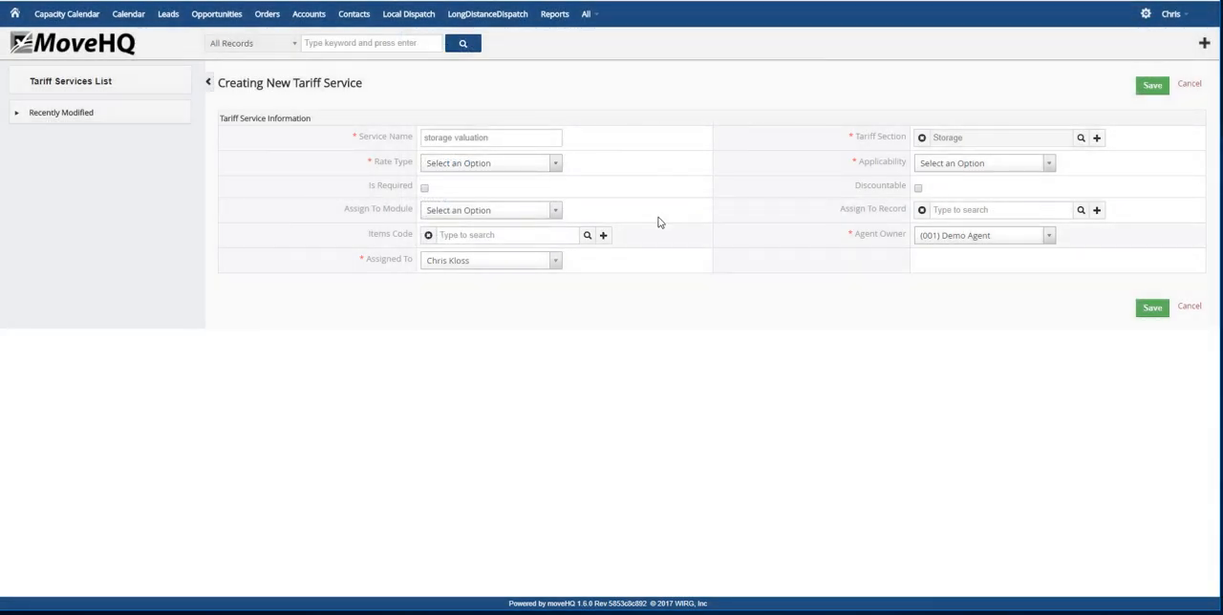
Set the storage valuation service's rate type to Storage Valuation and applicability to All Locations, and save it without a charge or applied services
{"action": "left_click", "coordinate": [554, 167]}
{"action": "scroll", "coordinate": [490, 257], "scroll_direction": "down", "scroll_amount": 5}
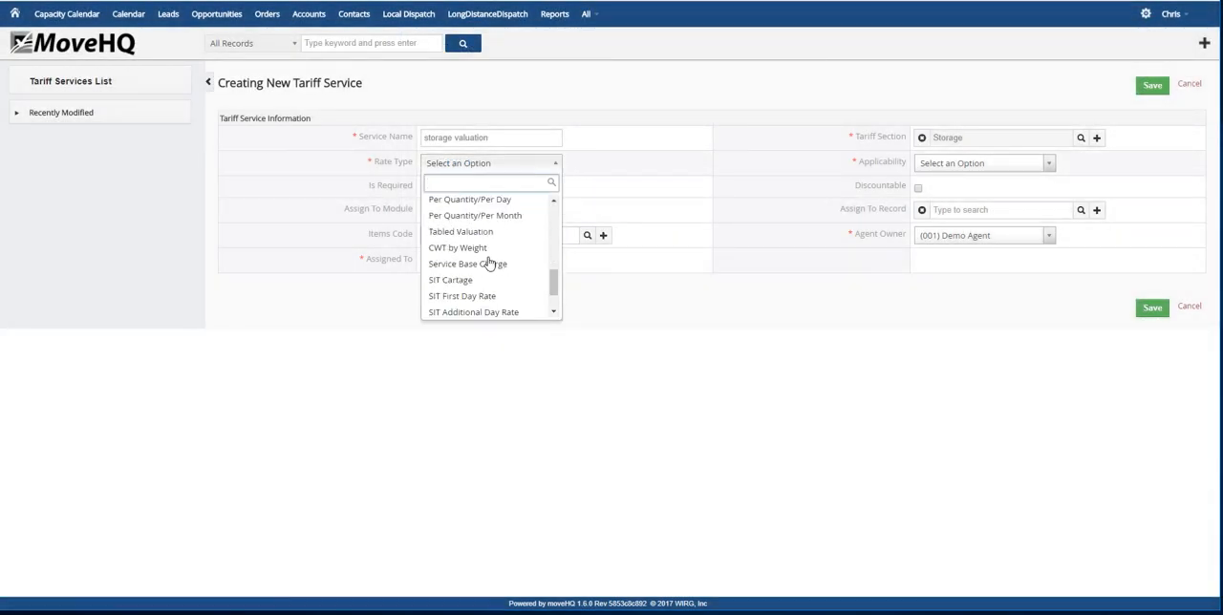
{"action": "left_click", "coordinate": [478, 277]}
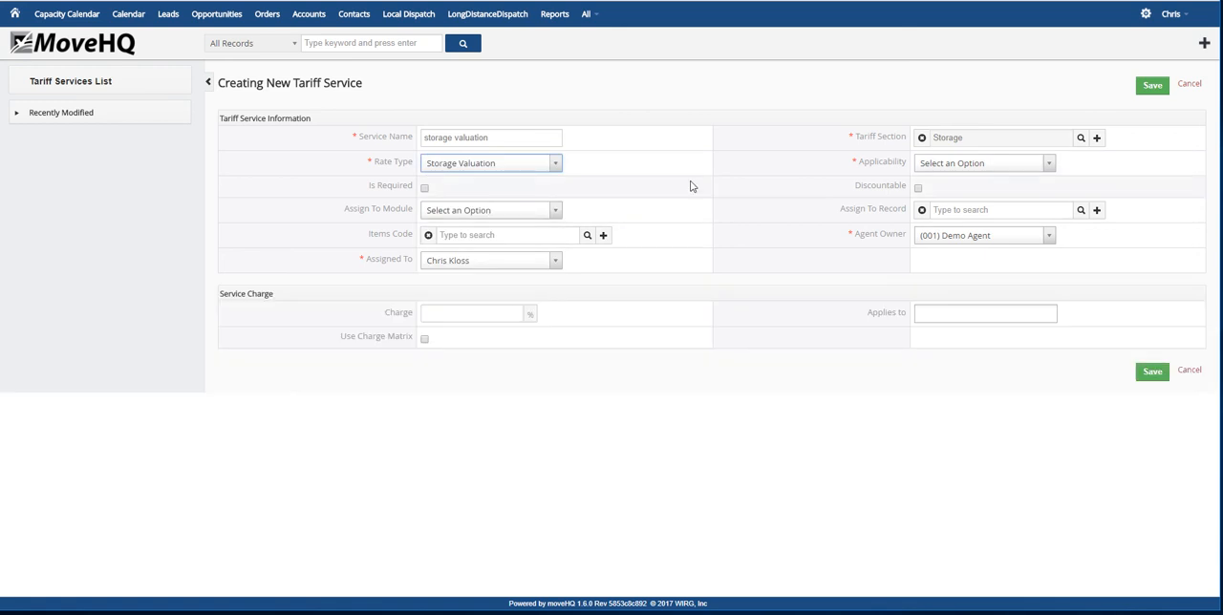
{"action": "left_click", "coordinate": [1048, 165]}
{"action": "left_click", "coordinate": [981, 225]}
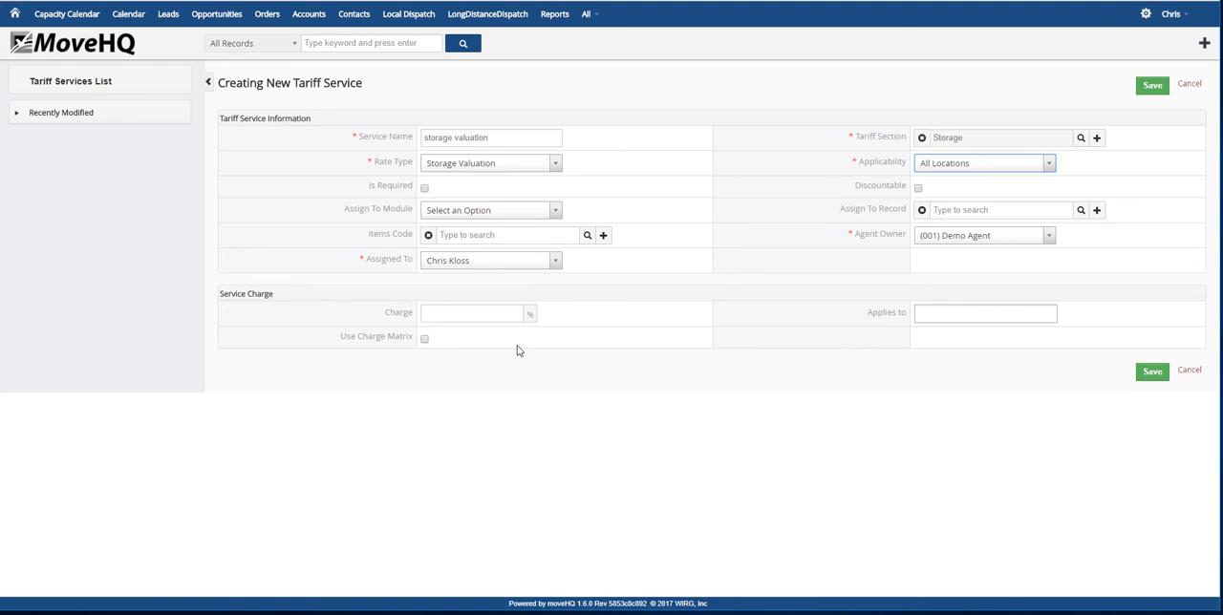
{"action": "left_click", "coordinate": [479, 313]}
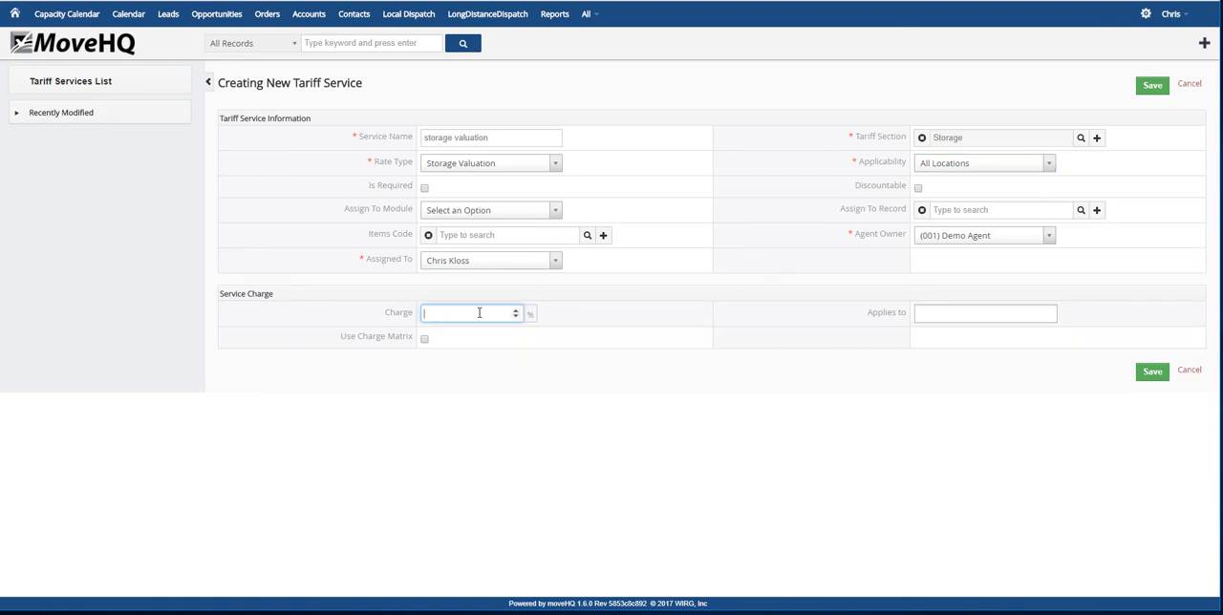
{"action": "left_click", "coordinate": [994, 315]}
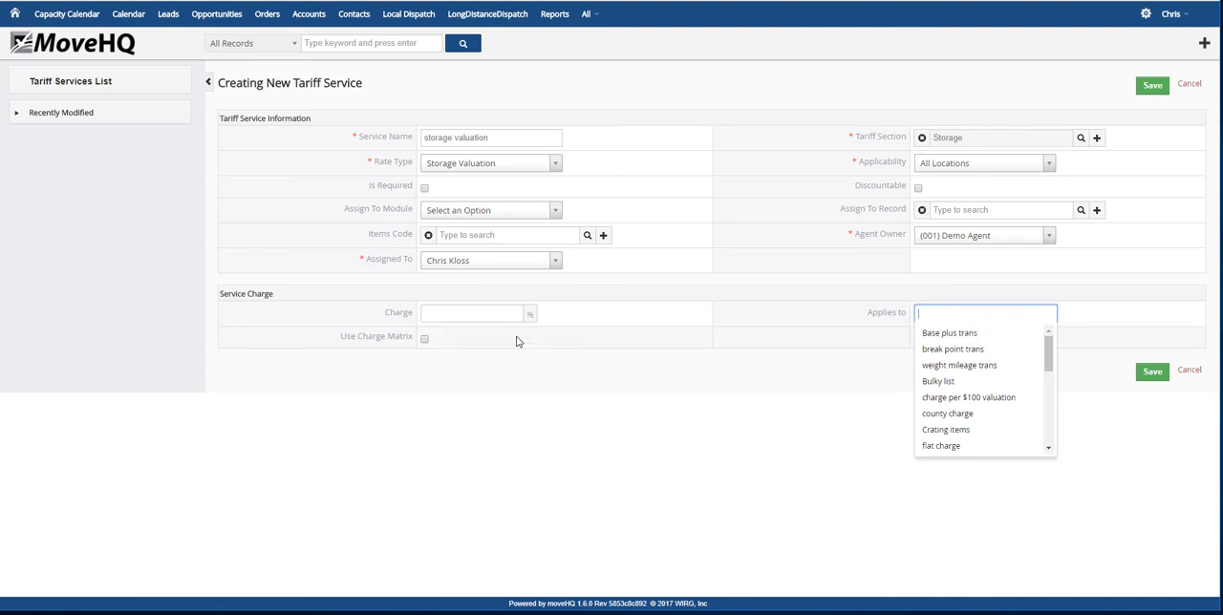
{"action": "left_click", "coordinate": [485, 313]}
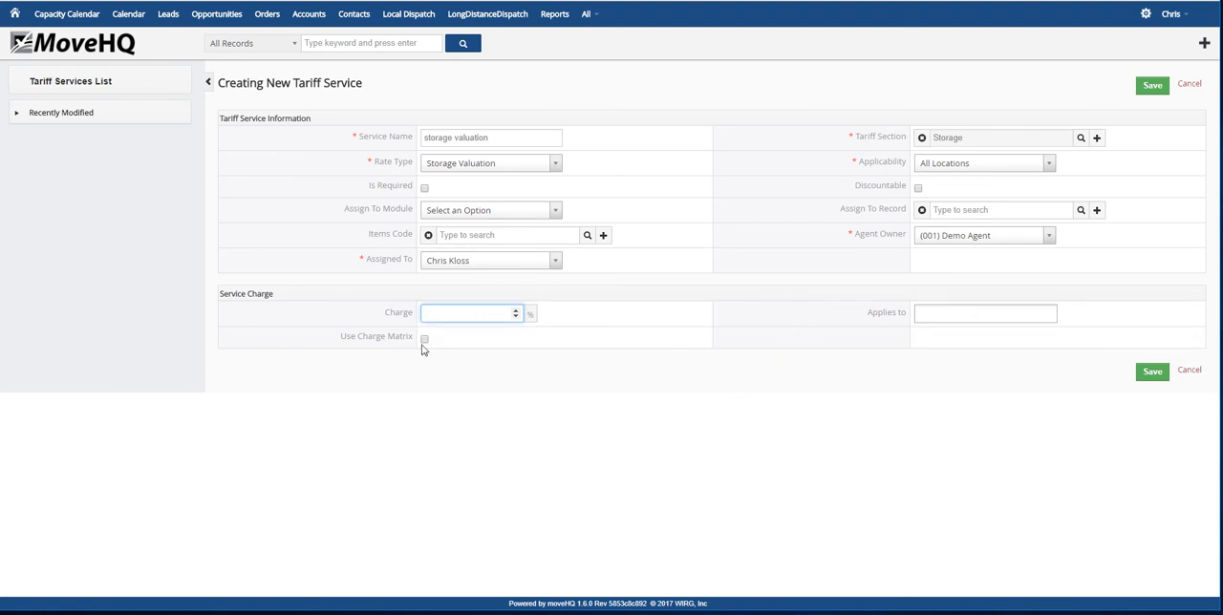
{"action": "left_click", "coordinate": [1153, 375]}
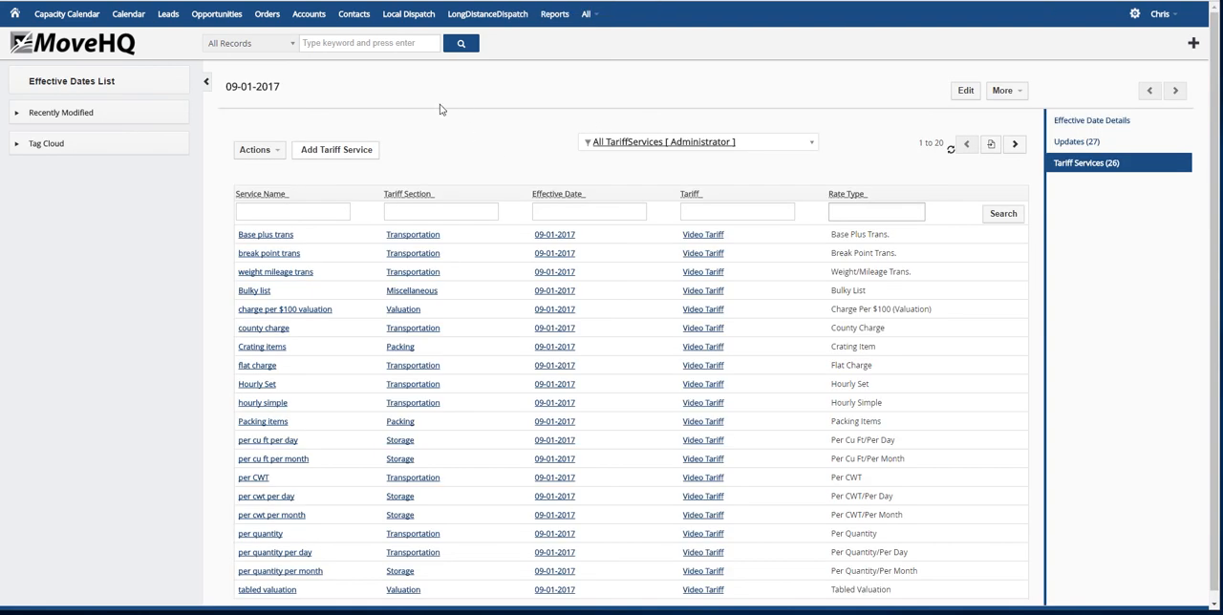
Start another tariff service named CWT per quantity in the Miscellaneous section
{"action": "left_click", "coordinate": [340, 158]}
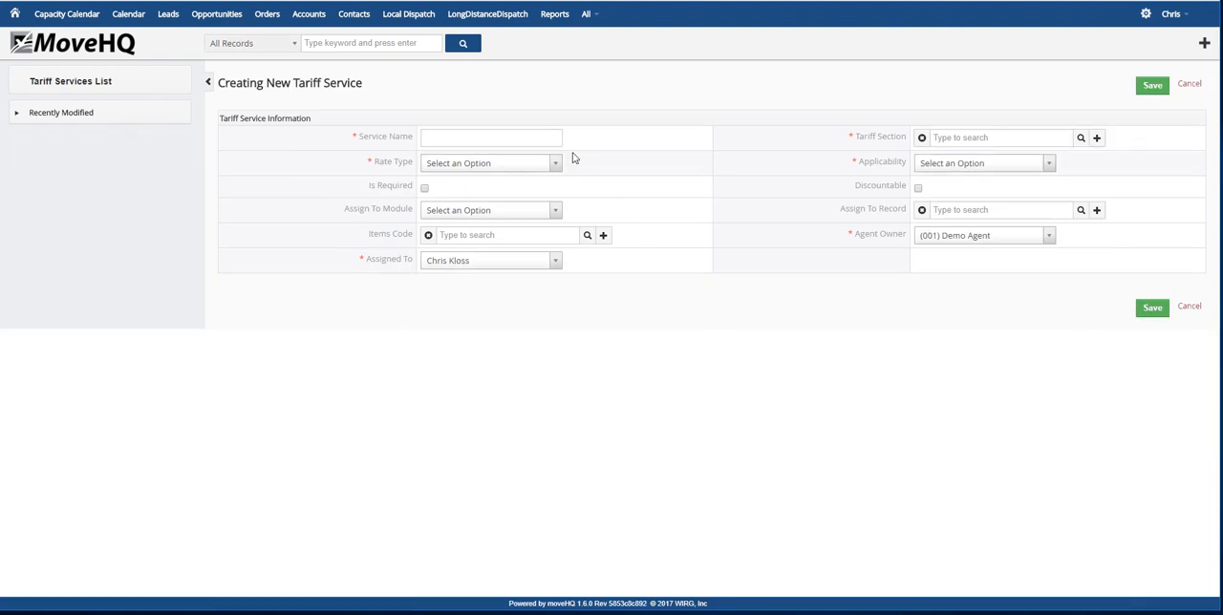
{"action": "left_click", "coordinate": [471, 135]}
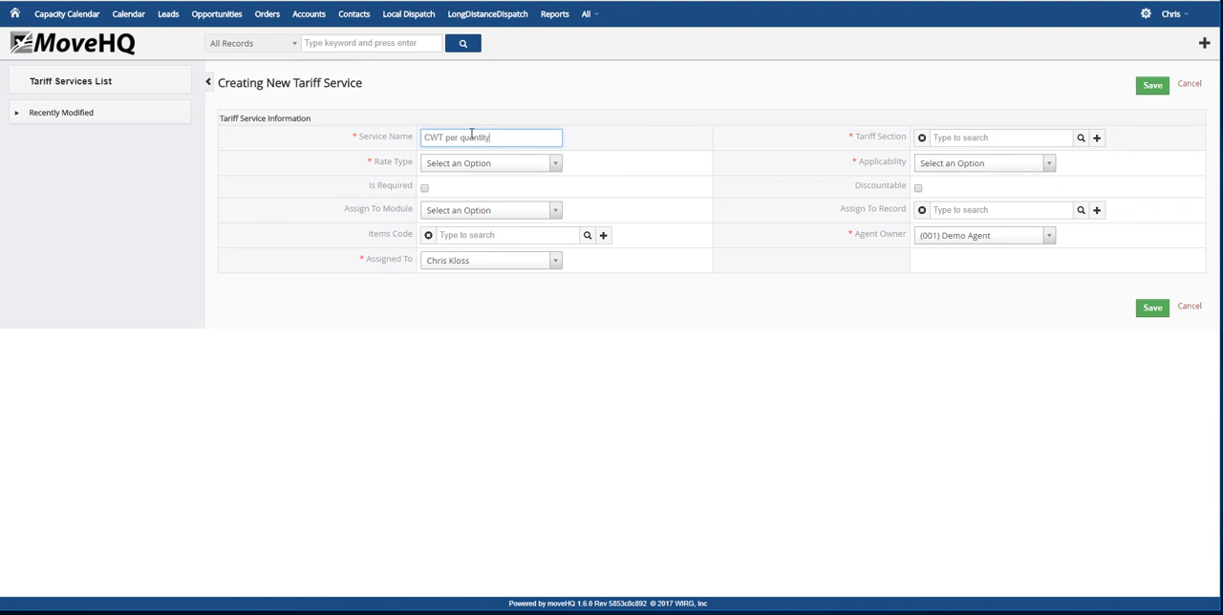
{"action": "left_click", "coordinate": [1081, 141]}
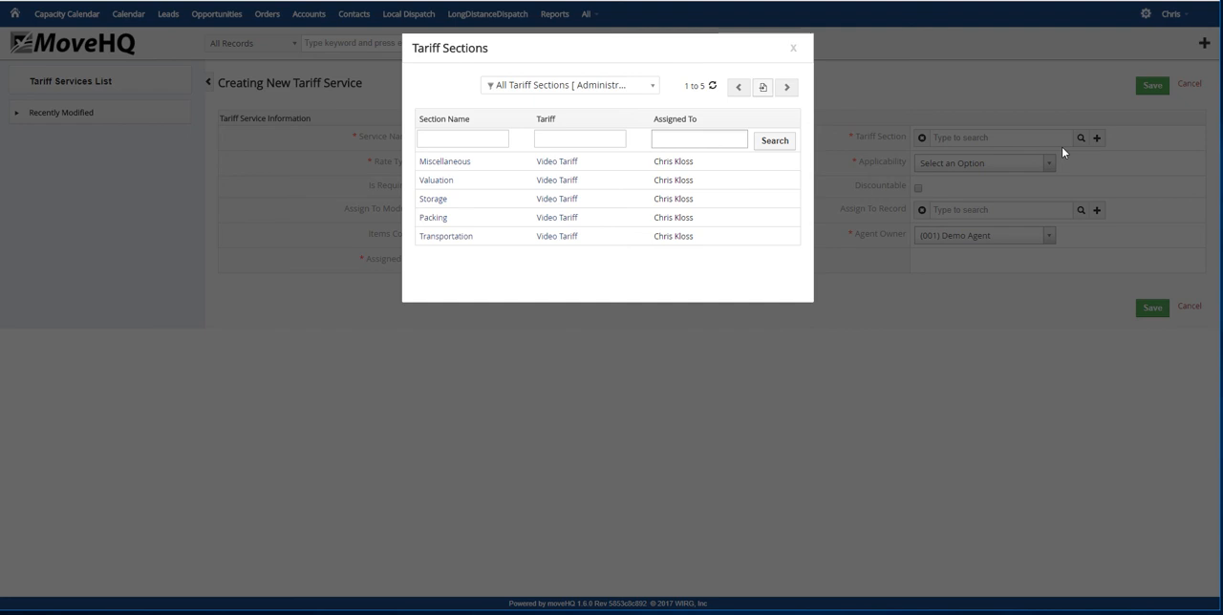
{"action": "left_click", "coordinate": [464, 165]}
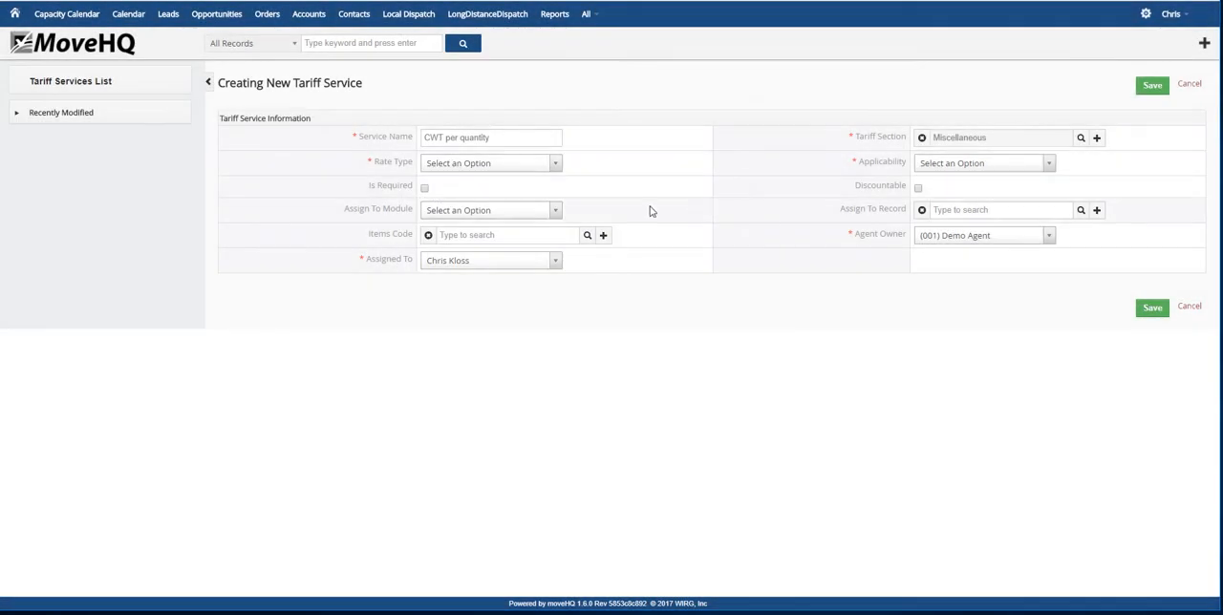
Set this service's rate type to CWT Per Quantity and applicability to All Locations, and save it without a rate
{"action": "left_click", "coordinate": [550, 165]}
{"action": "scroll", "coordinate": [497, 235], "scroll_direction": "down", "scroll_amount": 5}
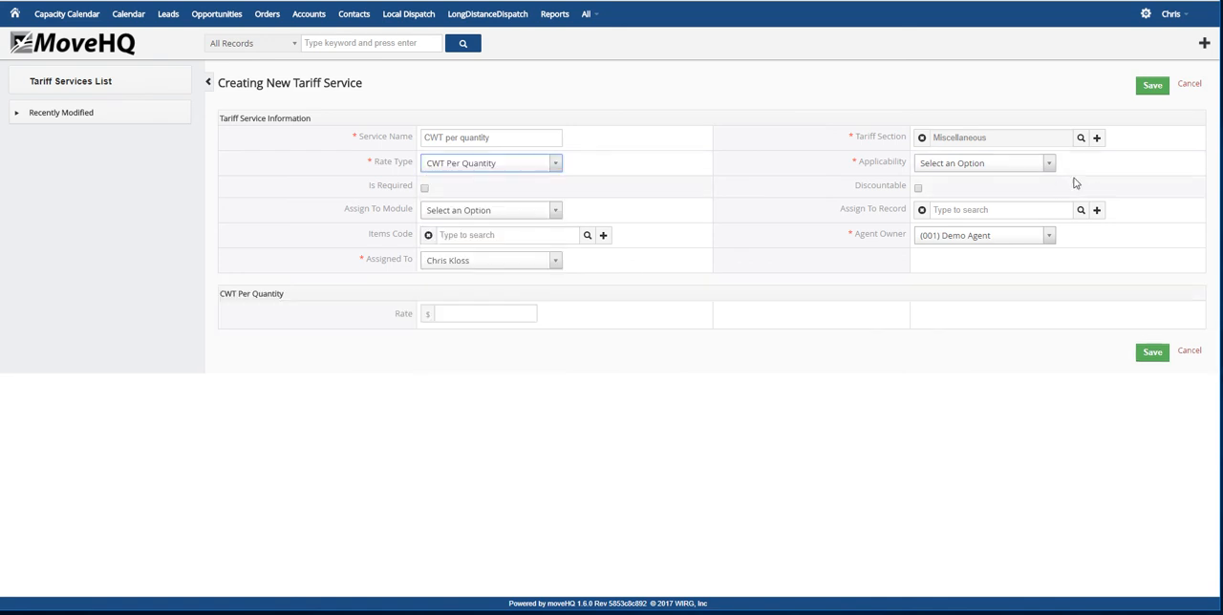
{"action": "left_click", "coordinate": [1049, 164]}
{"action": "left_click", "coordinate": [967, 221]}
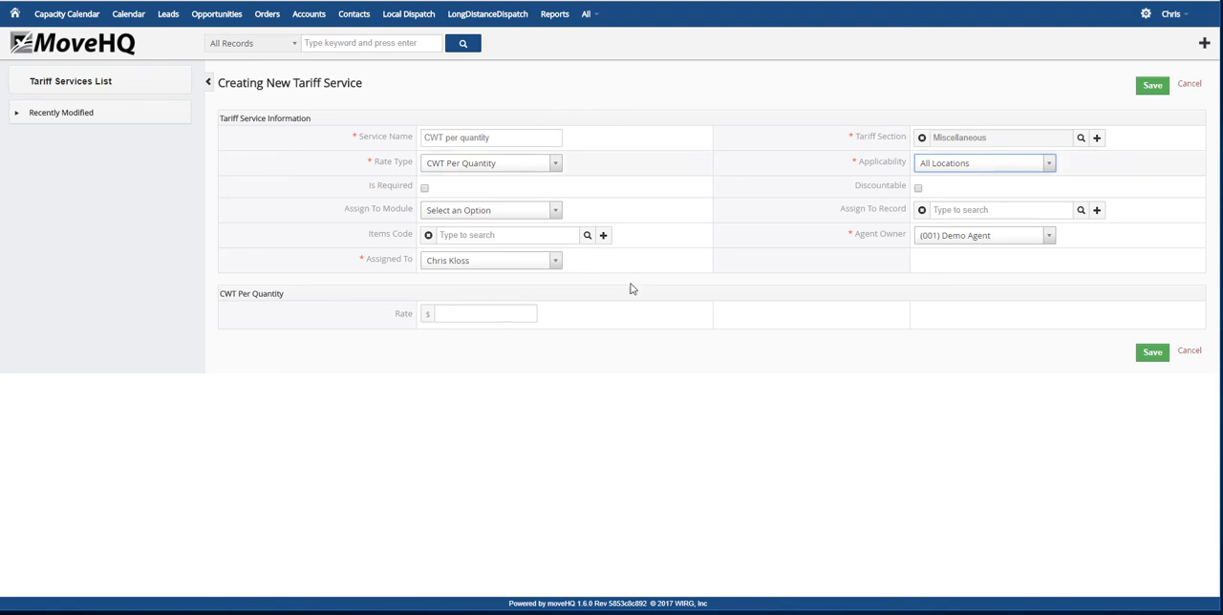
{"action": "left_click", "coordinate": [1153, 353]}
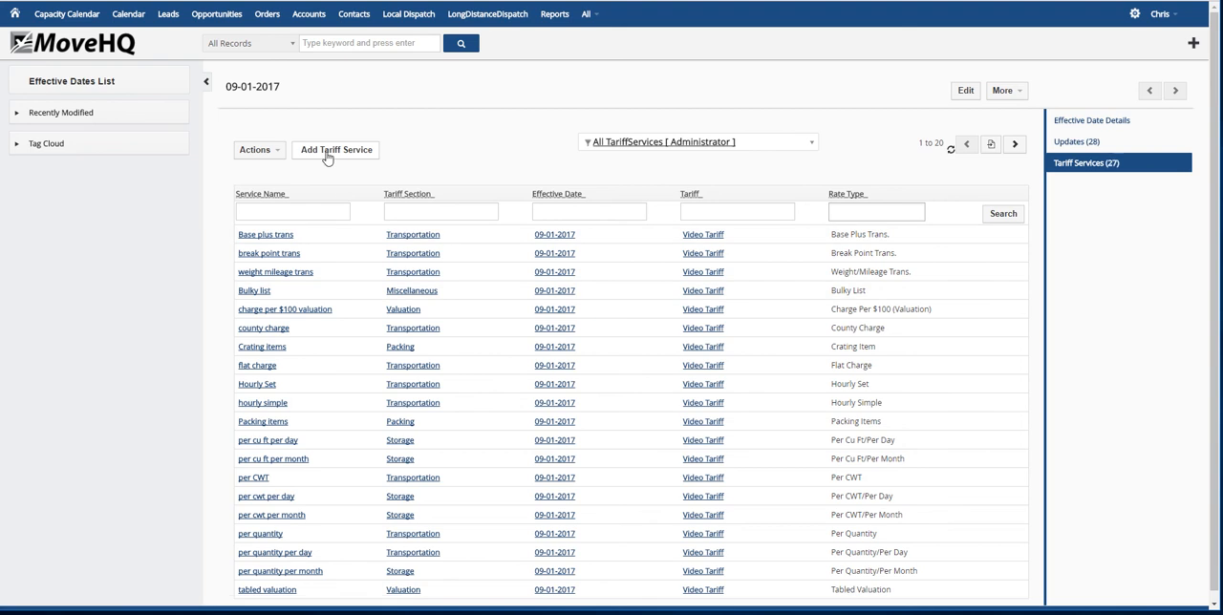
Start another tariff service named flat rate by weight in the Transportation section
{"action": "left_click", "coordinate": [327, 155]}
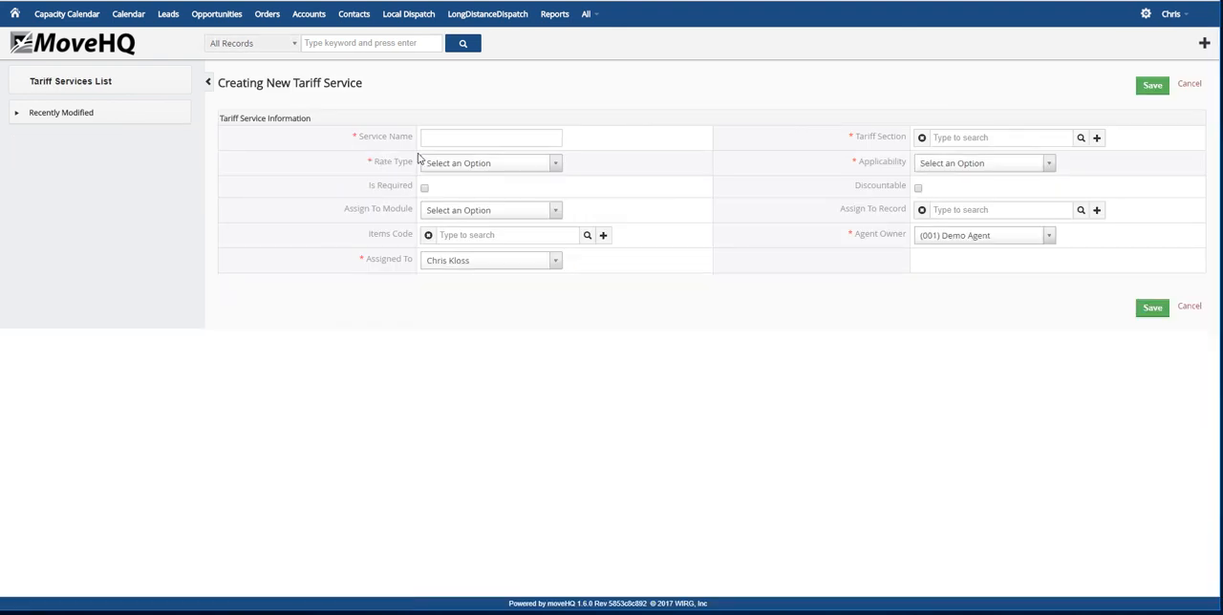
{"action": "left_click", "coordinate": [494, 137]}
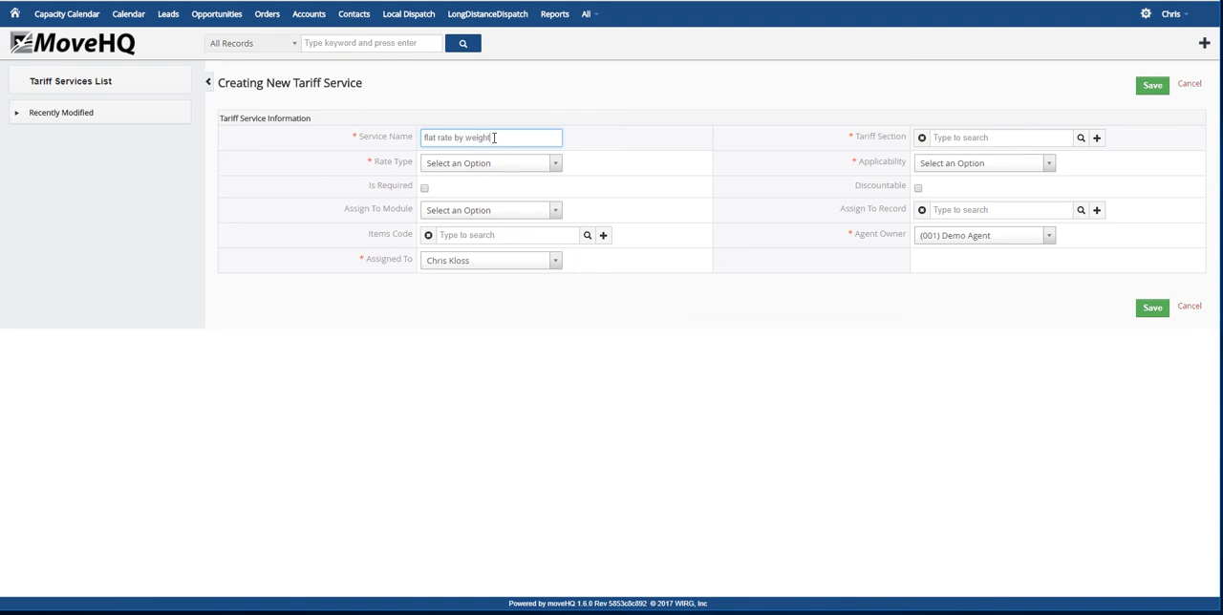
{"action": "type", "text": "flat rate by weight"}
{"action": "left_click", "coordinate": [1081, 138]}
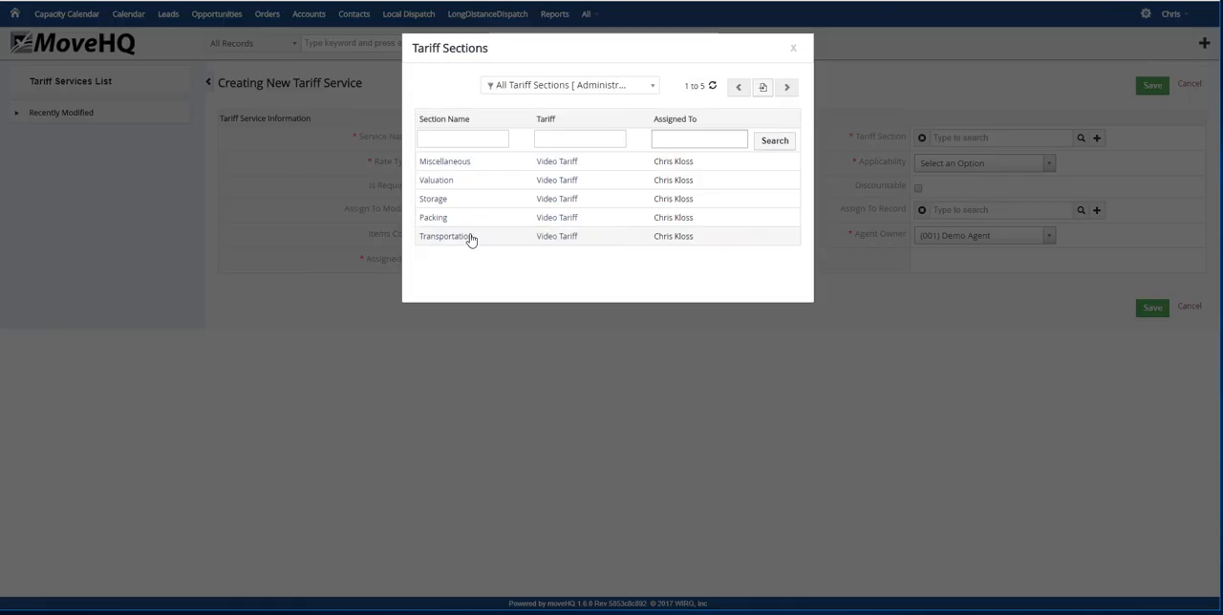
{"action": "left_click", "coordinate": [469, 237]}
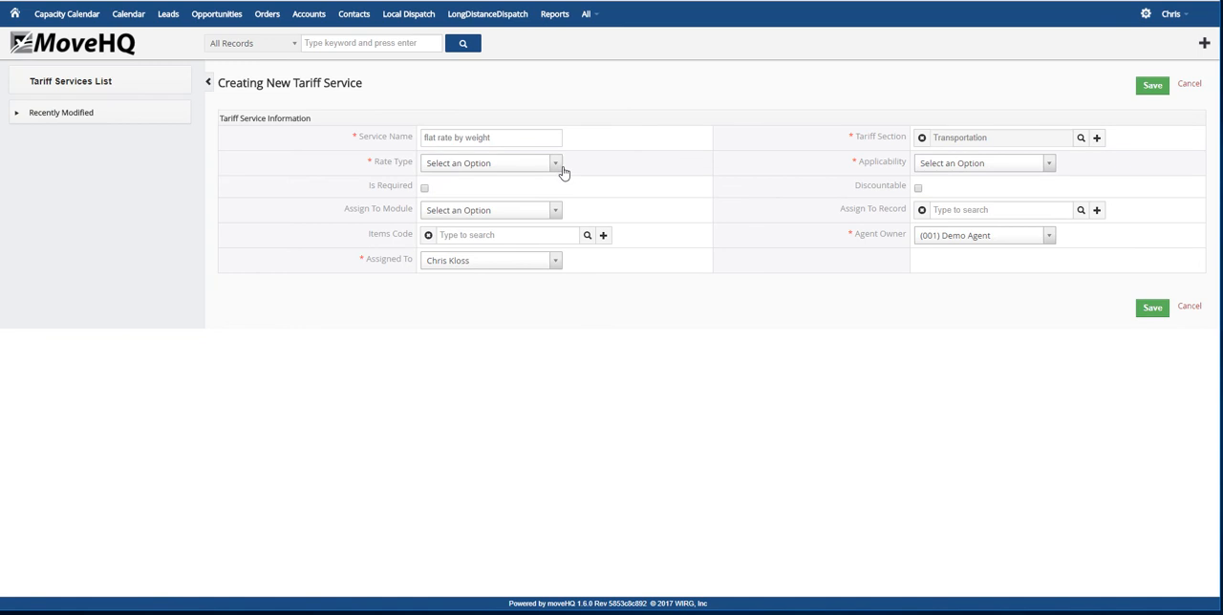
Set this service's rate type to Flat Rate By Weight and applicability to All Locations, and save it without weight rows or an overflow rate
{"action": "left_click", "coordinate": [563, 172]}
{"action": "scroll", "coordinate": [488, 248], "scroll_direction": "down", "scroll_amount": 10}
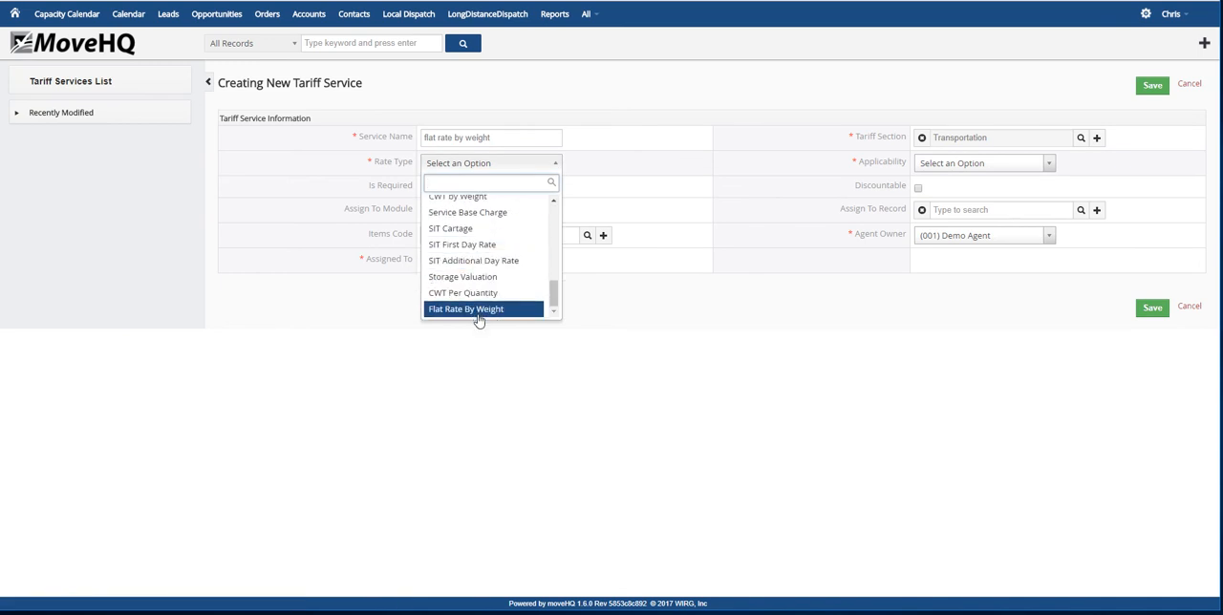
{"action": "left_click", "coordinate": [478, 308]}
{"action": "left_click", "coordinate": [1048, 163]}
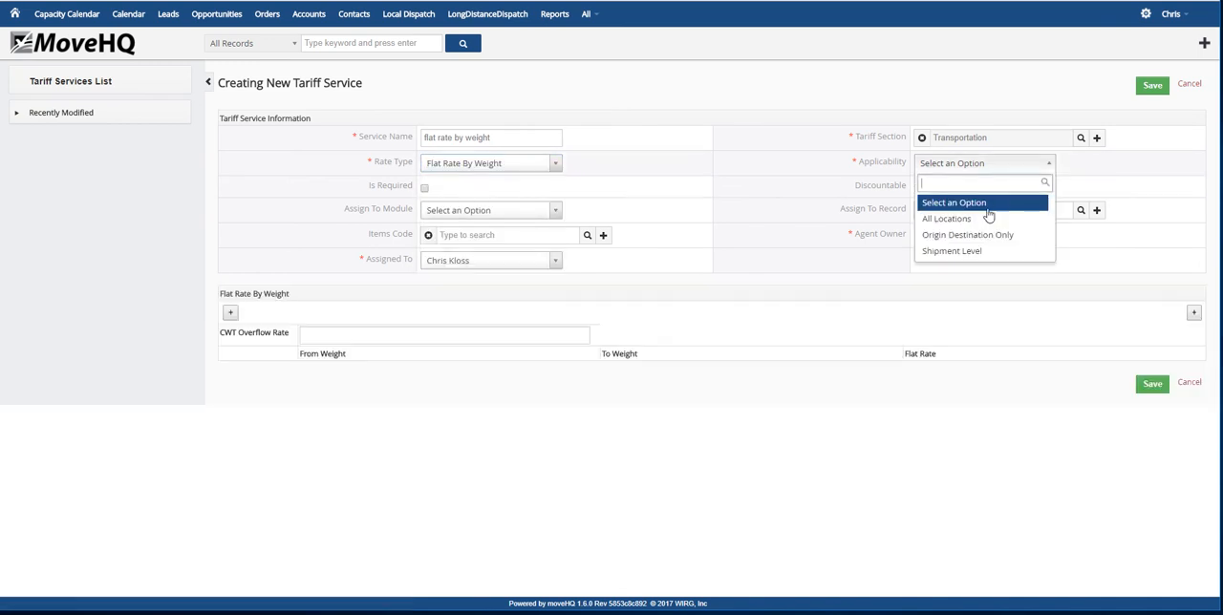
{"action": "left_click", "coordinate": [976, 223]}
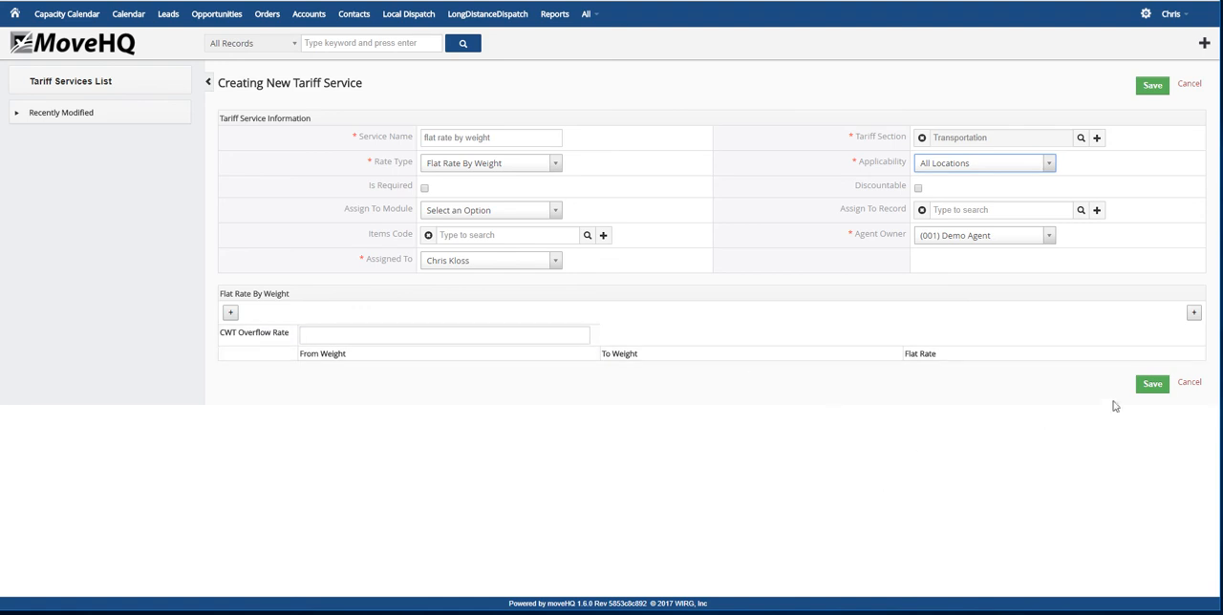
{"action": "left_click", "coordinate": [1158, 385]}
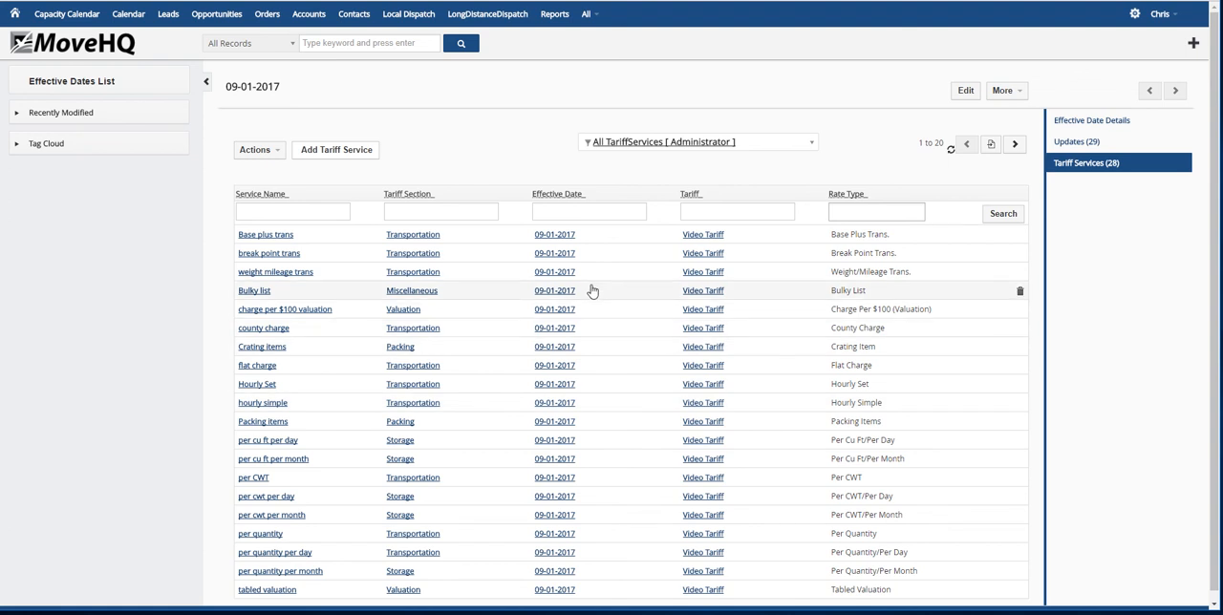
Go to the Pricing module and open a blank new pricing record
{"action": "left_click", "coordinate": [588, 16]}
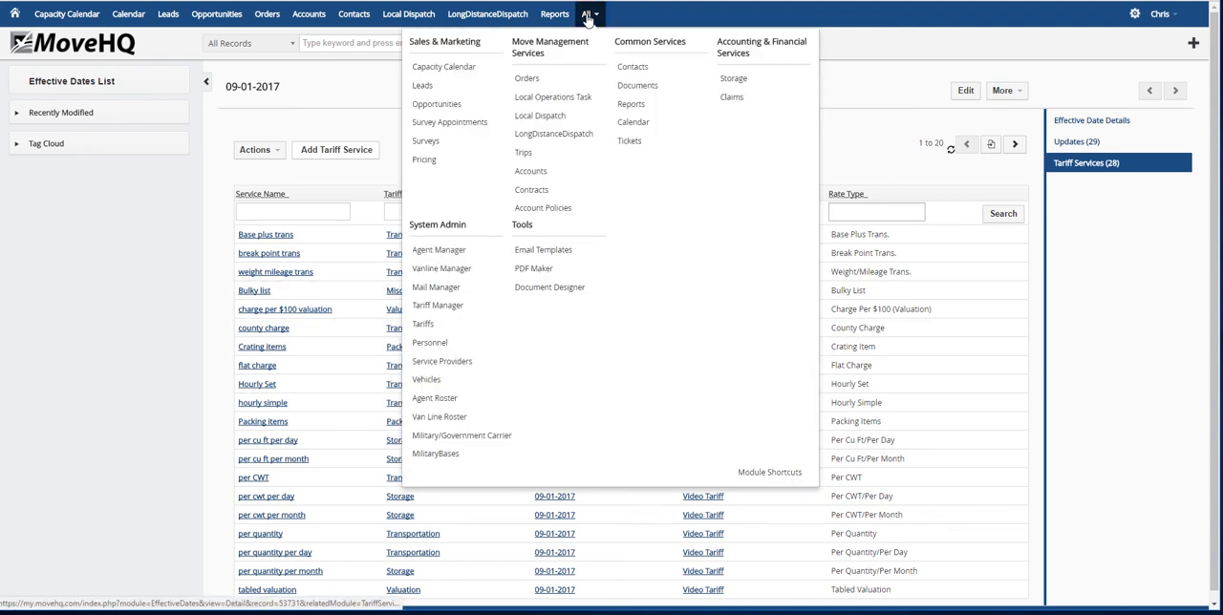
{"action": "left_click", "coordinate": [448, 162]}
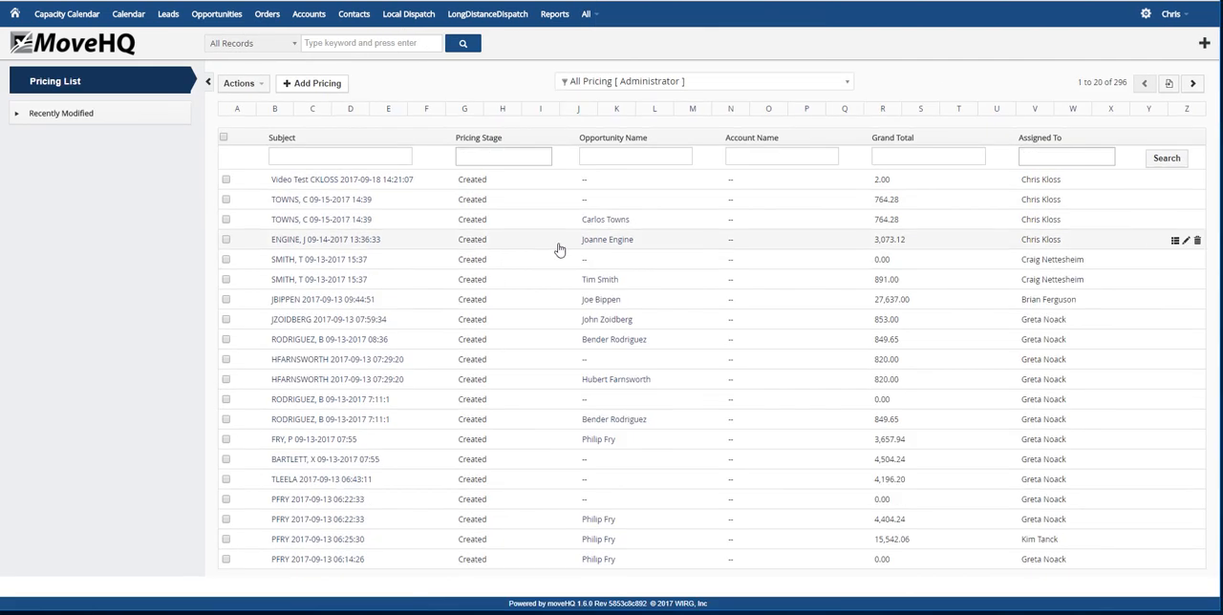
{"action": "left_click", "coordinate": [311, 86]}
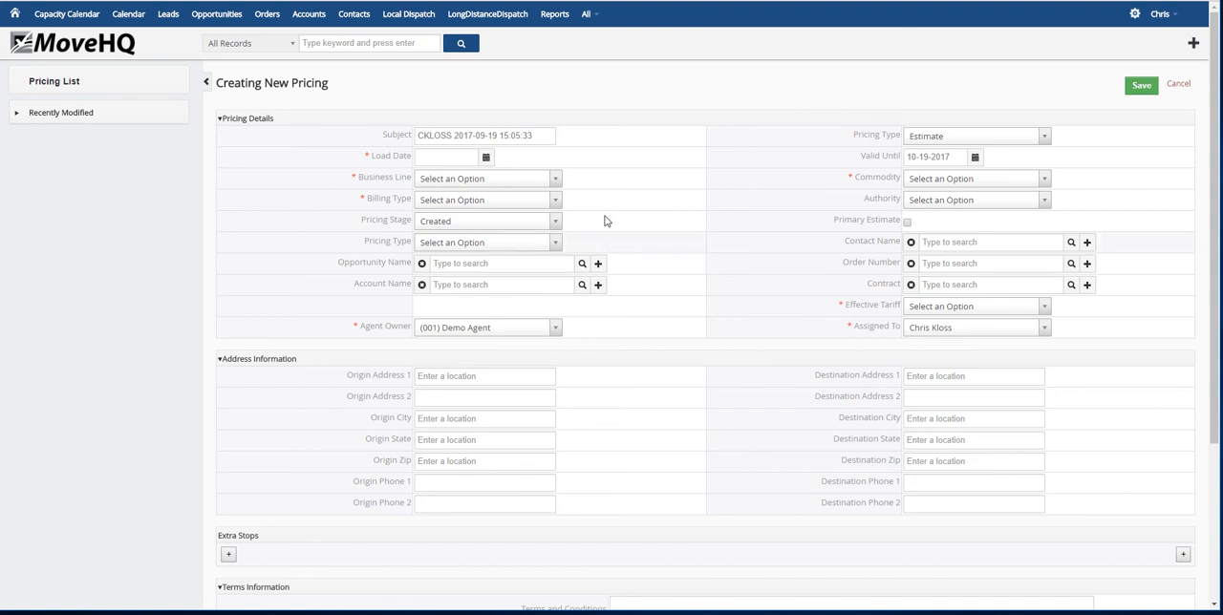
Go to the local tariffs list and open the 09-01-2017 effective date of the Video Tariff created at 2:29 PM
{"action": "left_click", "coordinate": [584, 14]}
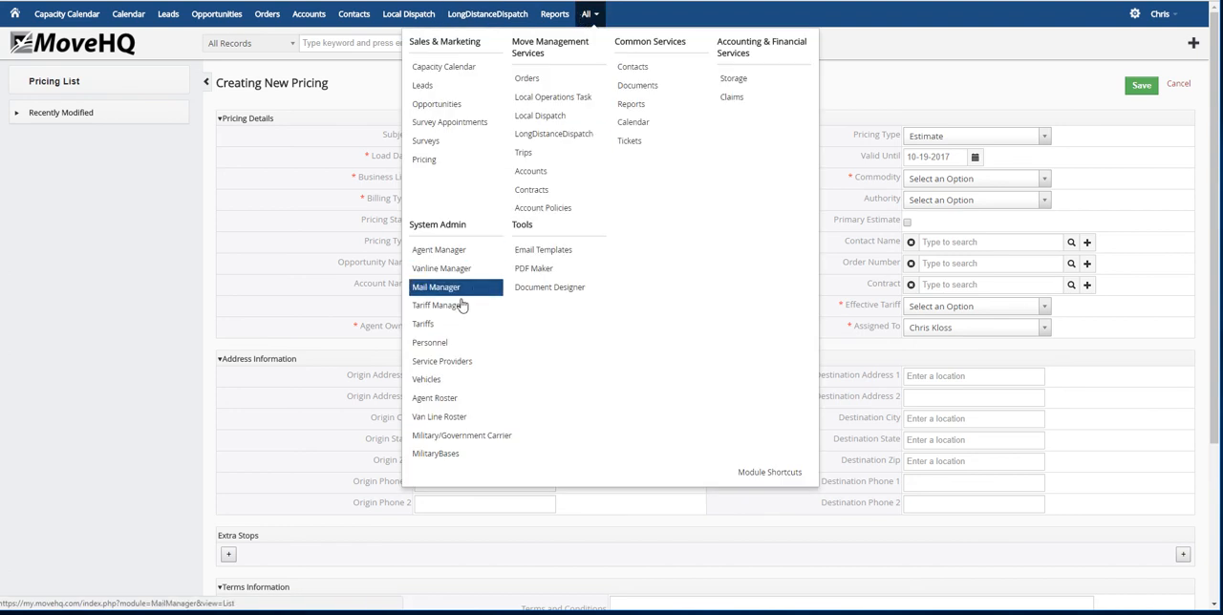
{"action": "left_click", "coordinate": [446, 328]}
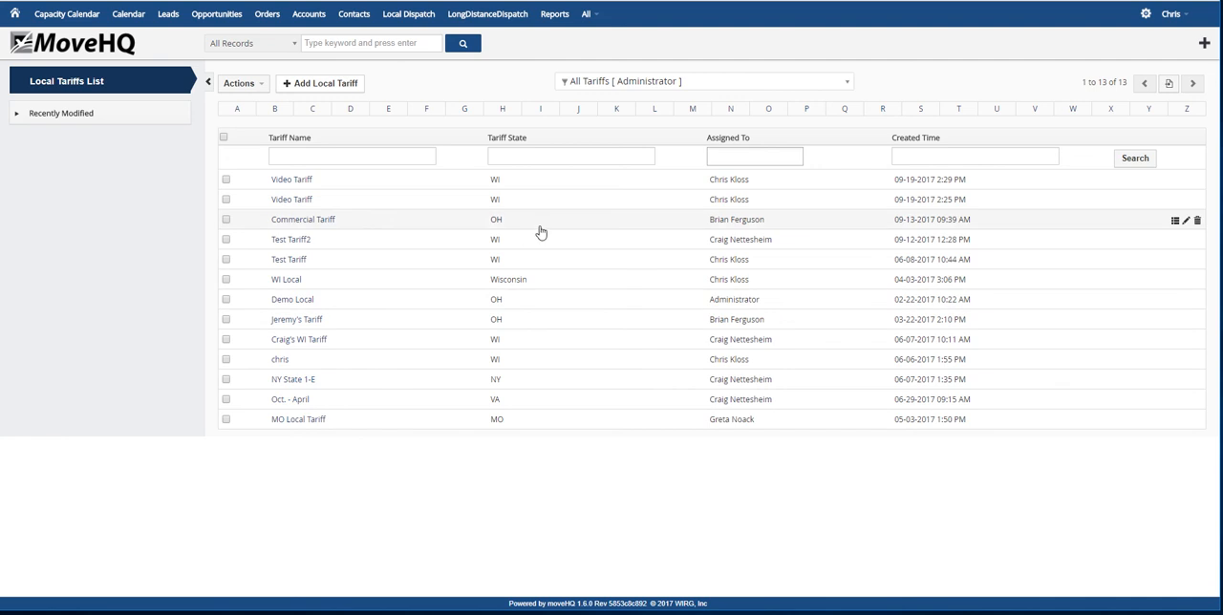
{"action": "left_click", "coordinate": [305, 183]}
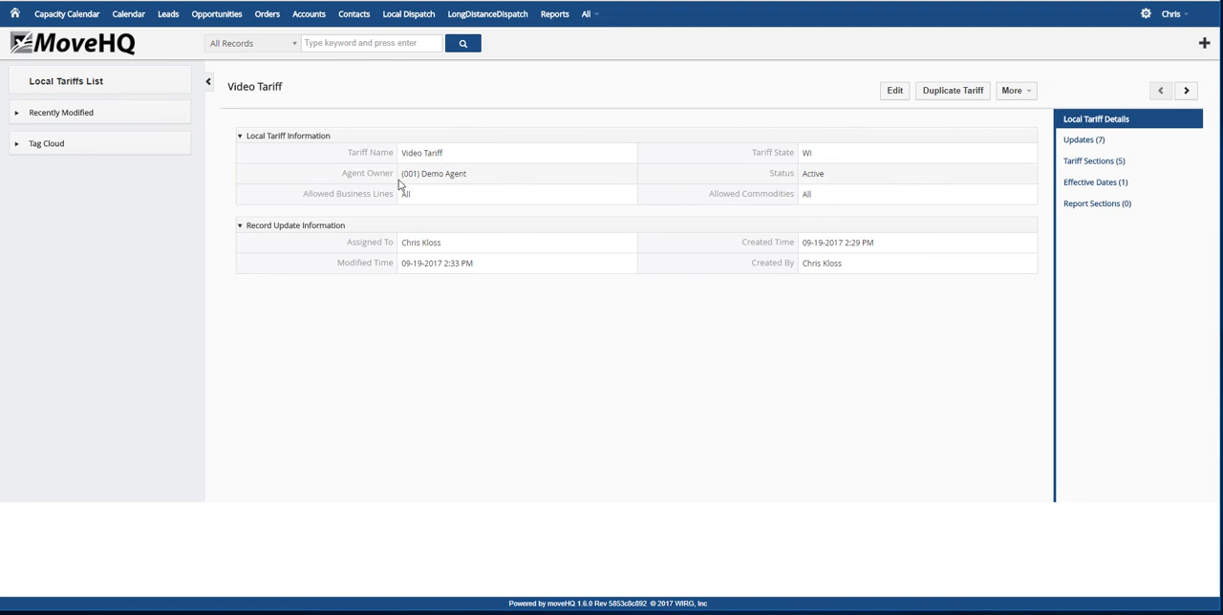
{"action": "left_click", "coordinate": [1094, 189]}
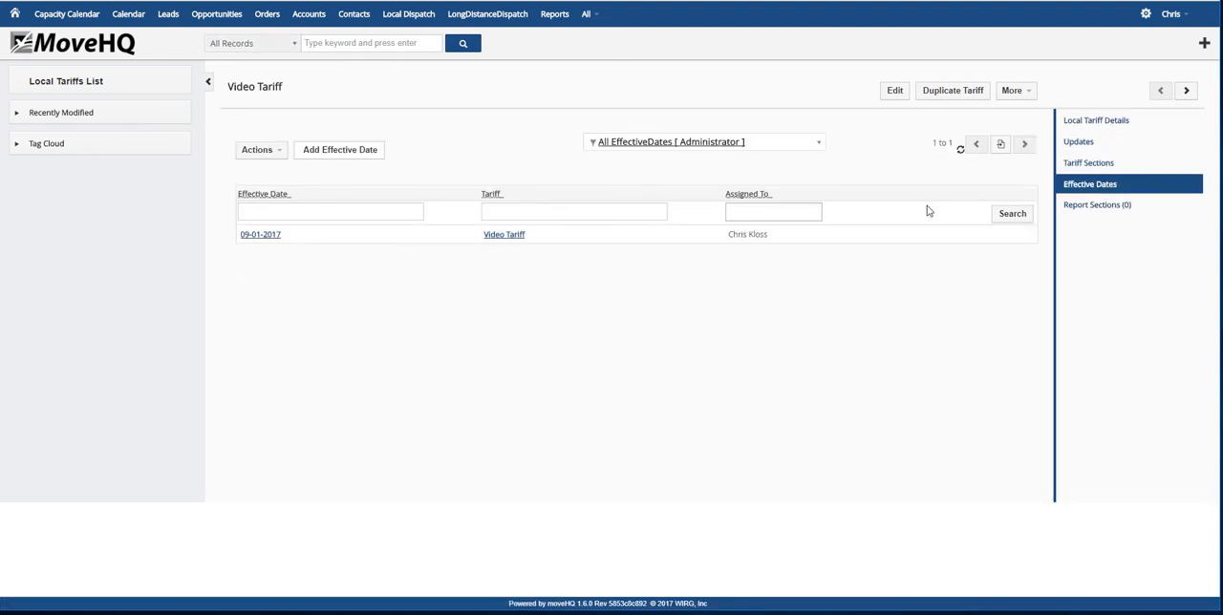
{"action": "left_click", "coordinate": [272, 235]}
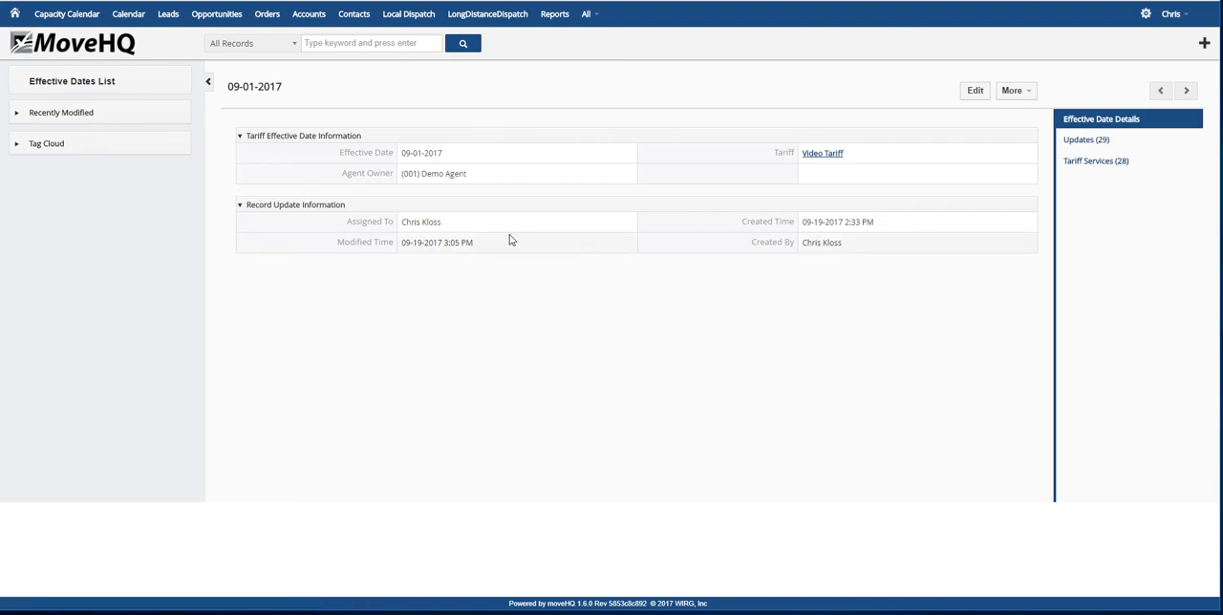
List the tariff services under this effective date and check which additional actions the effective date record offers
{"action": "left_click", "coordinate": [1080, 162]}
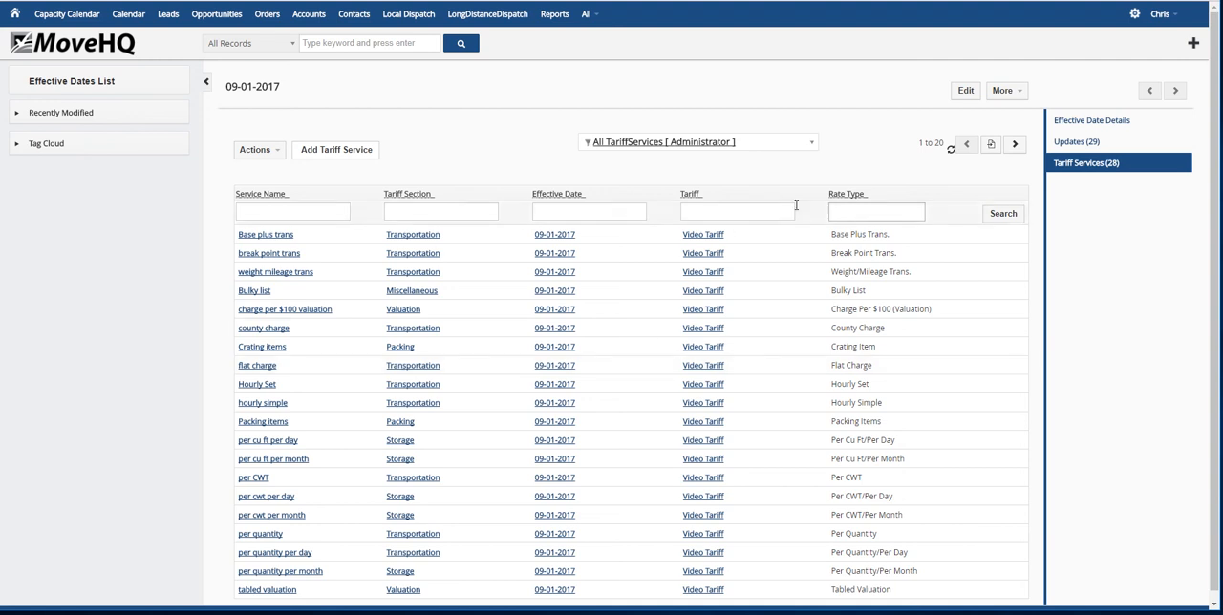
{"action": "left_click", "coordinate": [1003, 91]}
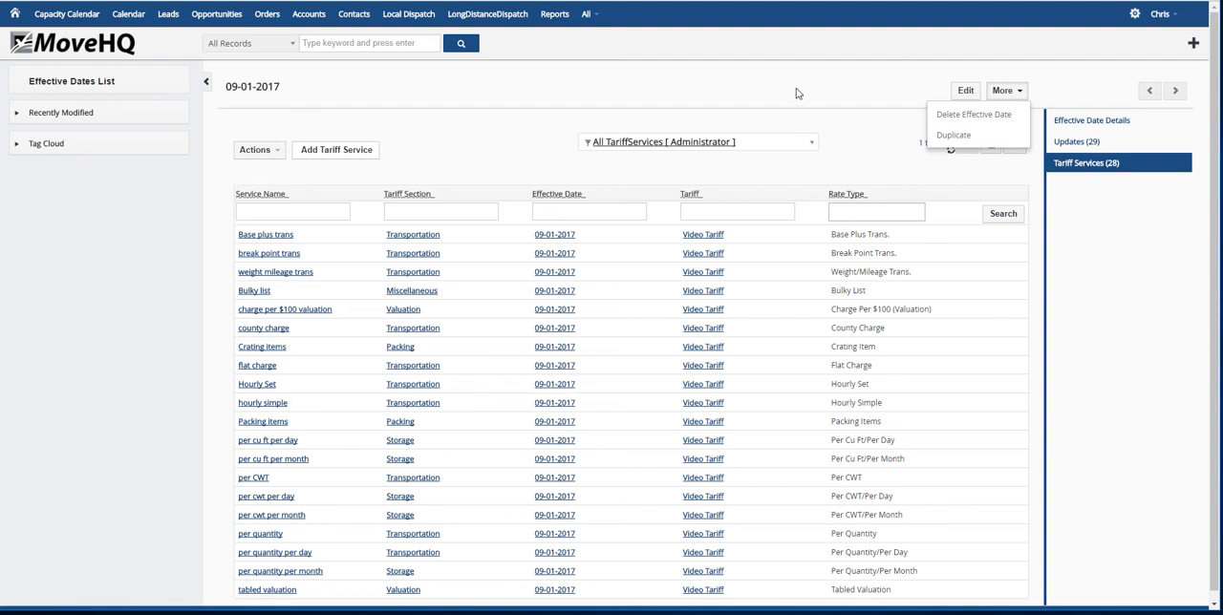
{"action": "left_click", "coordinate": [873, 142]}
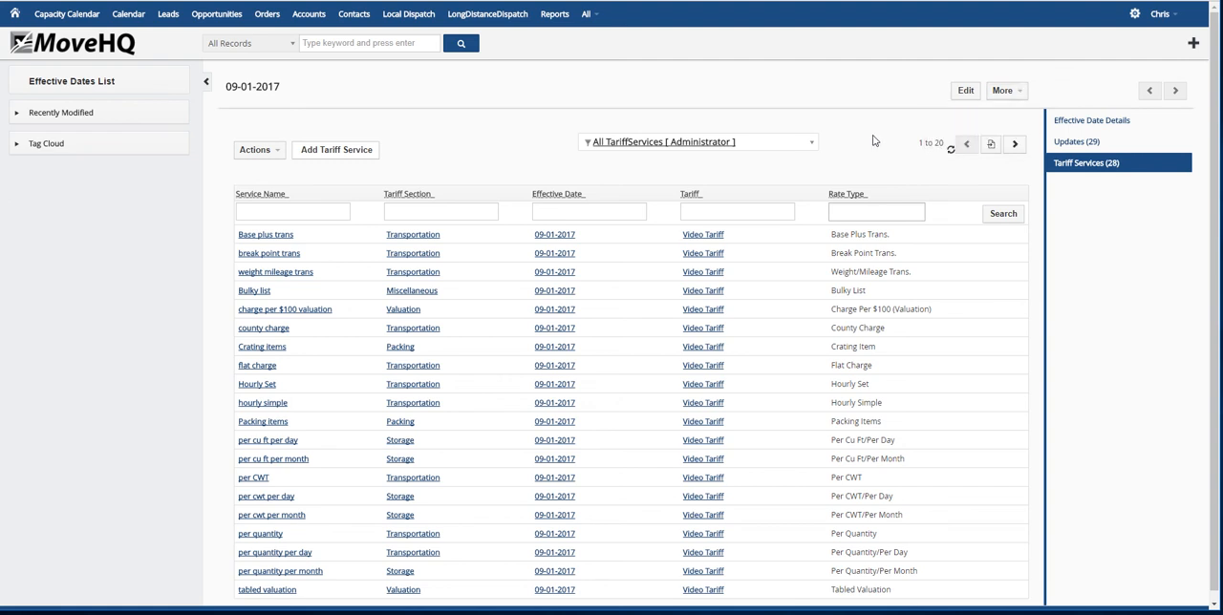